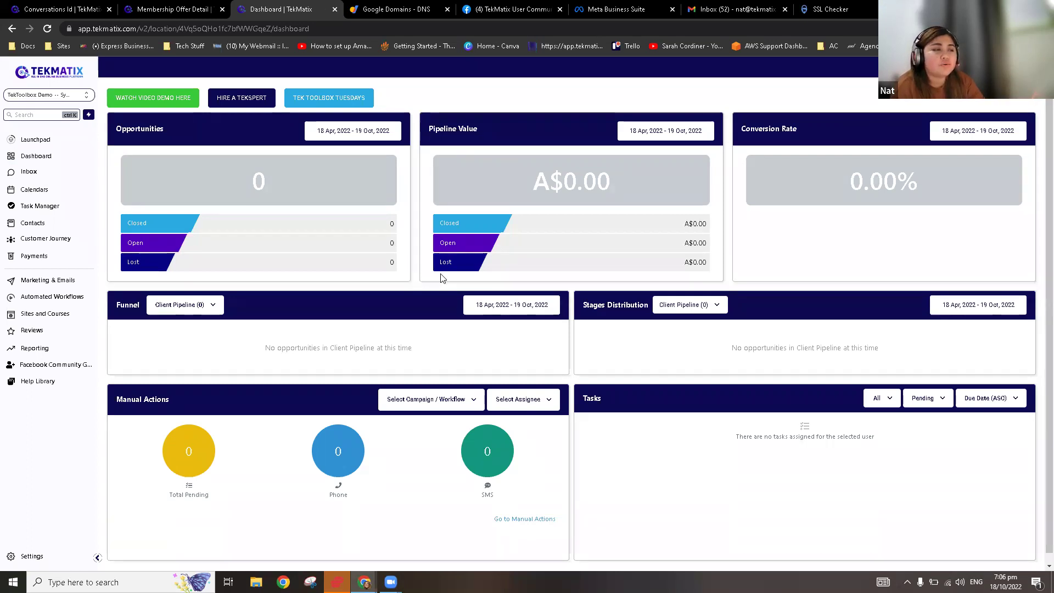
Step: Preview the dashboard's video demo and onboarding call booking page, returning to the dashboard each time
scroll(568, 277, down, 1)
scroll(653, 316, up, 1)
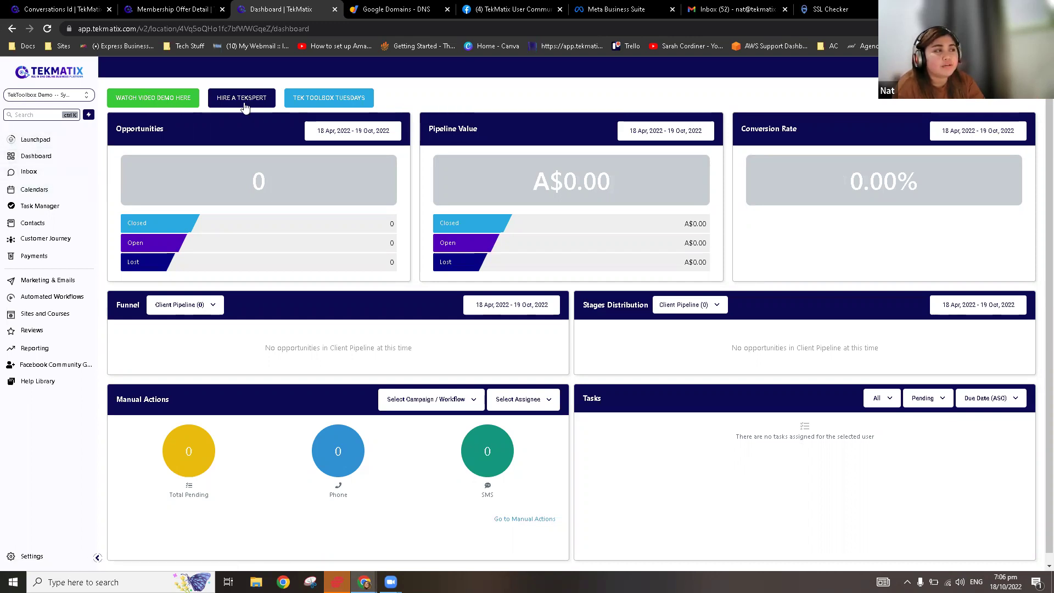
click(165, 105)
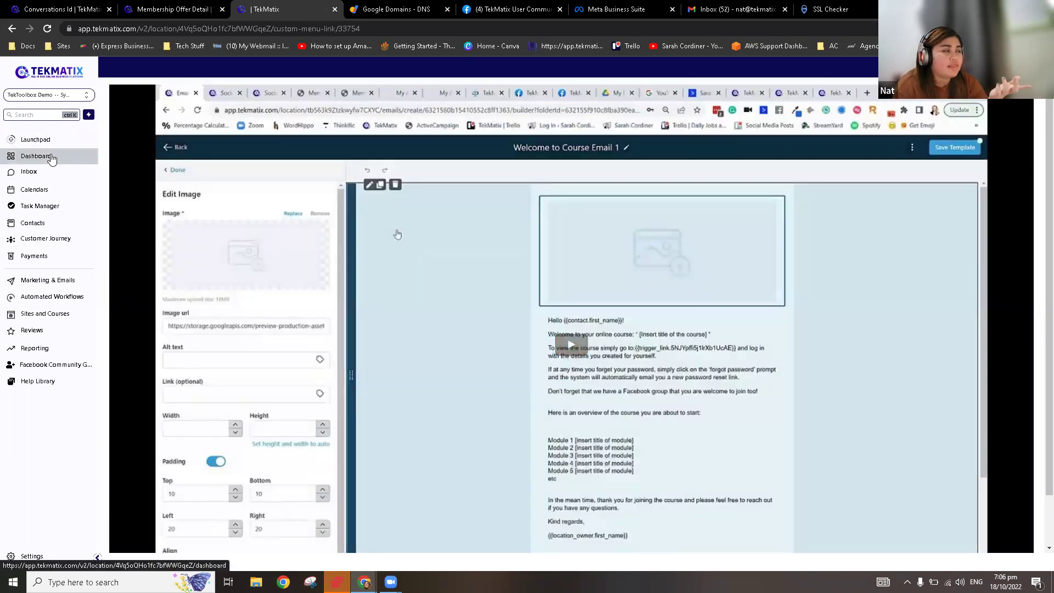
click(51, 159)
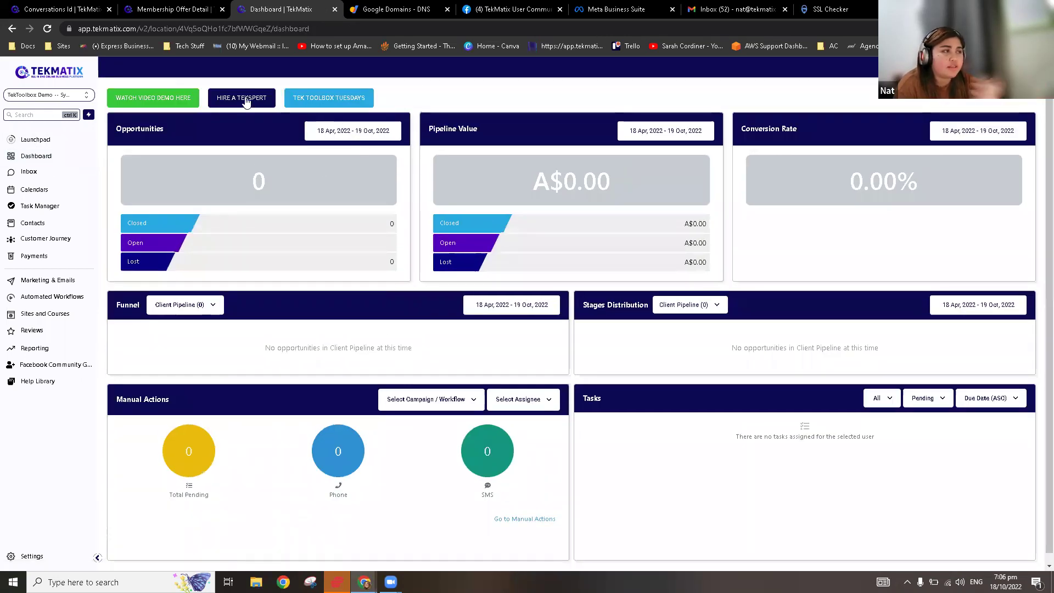
click(245, 99)
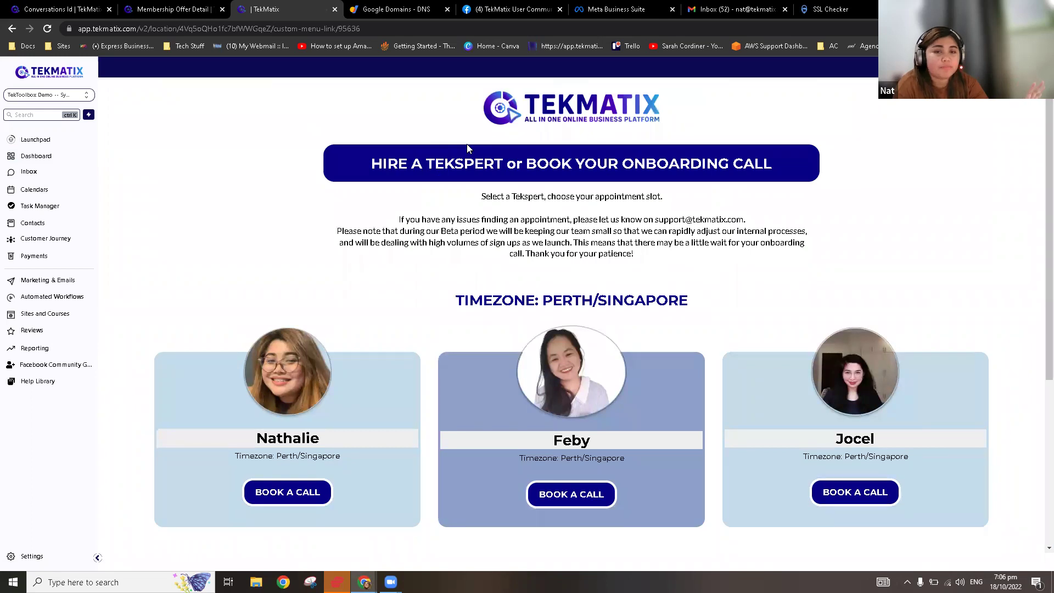
click(64, 163)
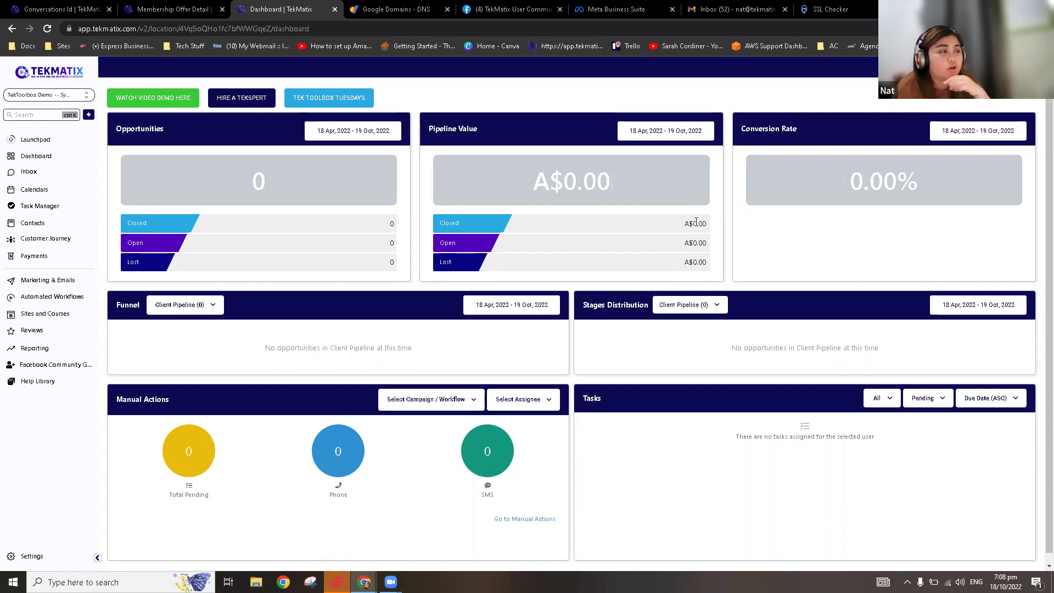
Step: Look over the account's domain settings in company settings, then go back to the dashboard
click(33, 560)
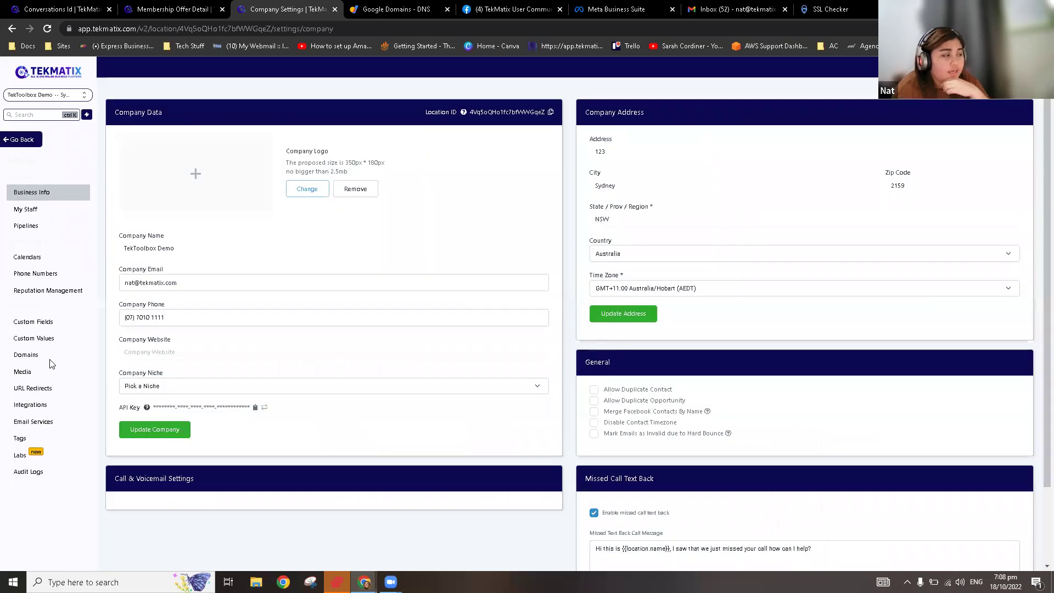
click(39, 358)
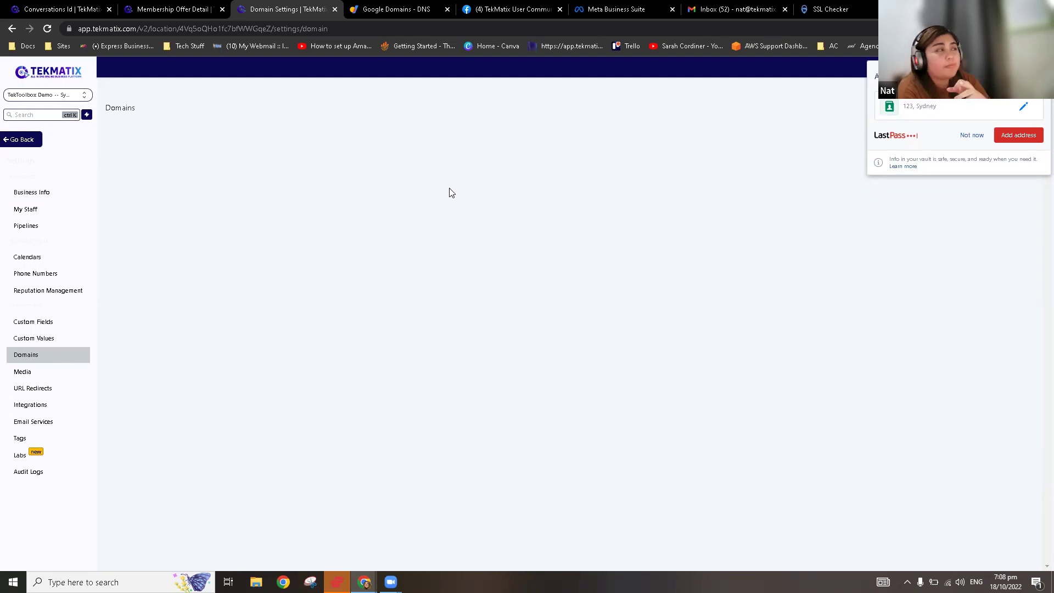
click(24, 144)
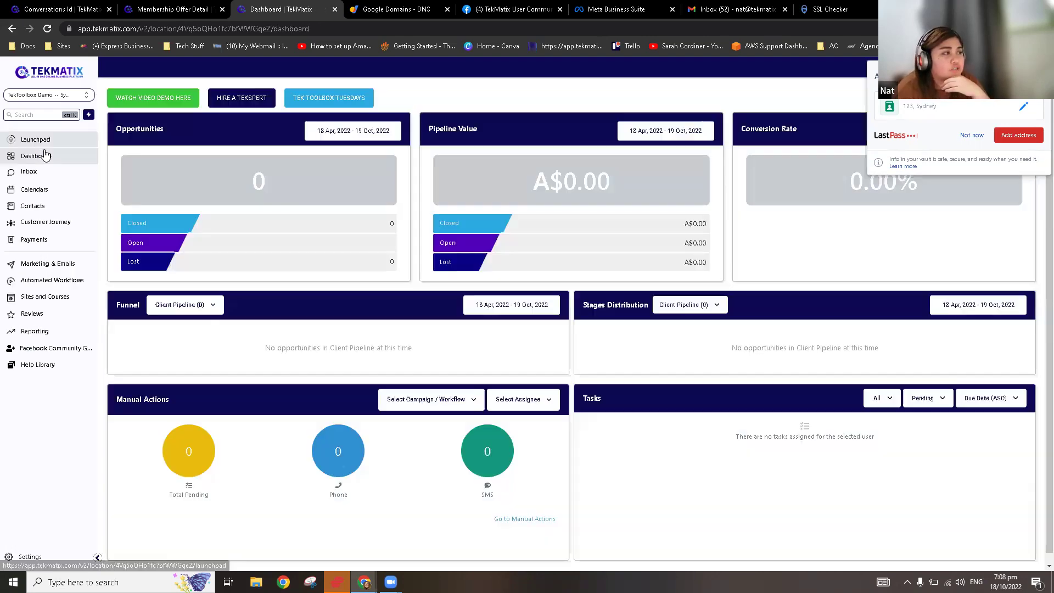
Step: Go to the Memberships settings and bring up the Custom Domains connection page
click(60, 318)
mouse_move(329, 75)
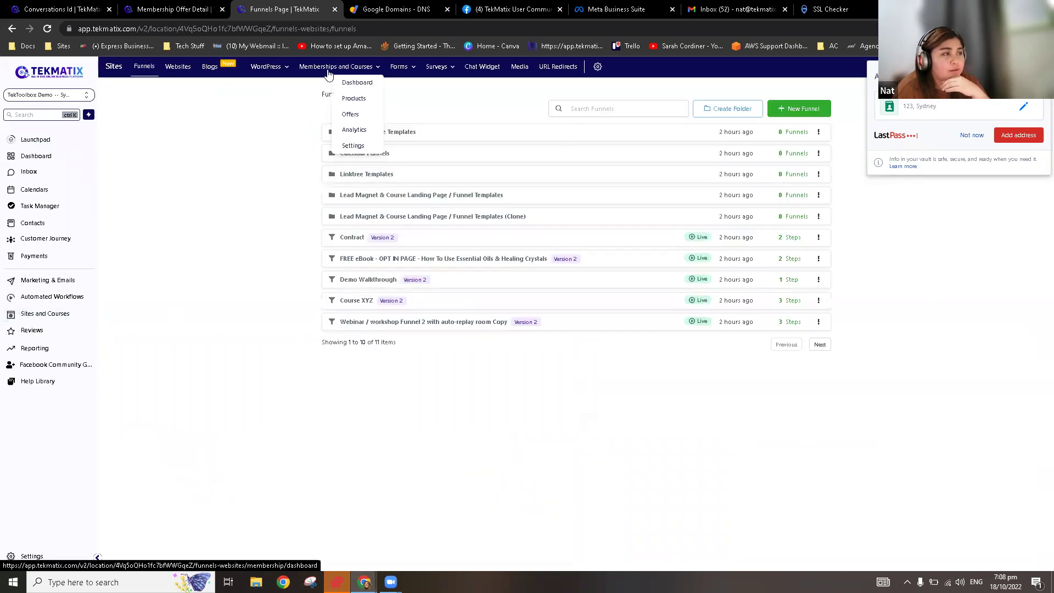
click(353, 146)
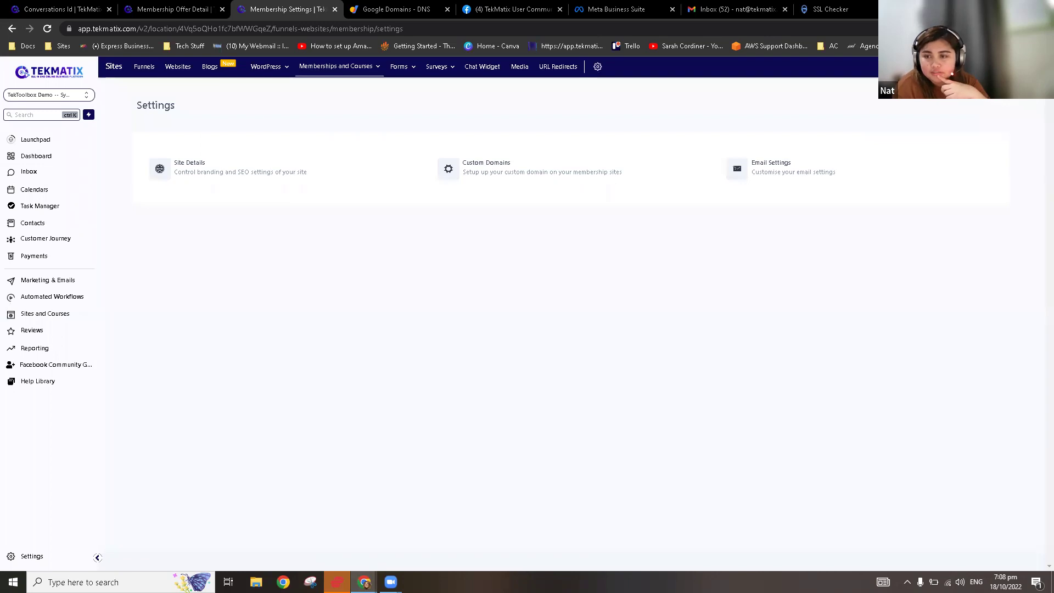
click(523, 175)
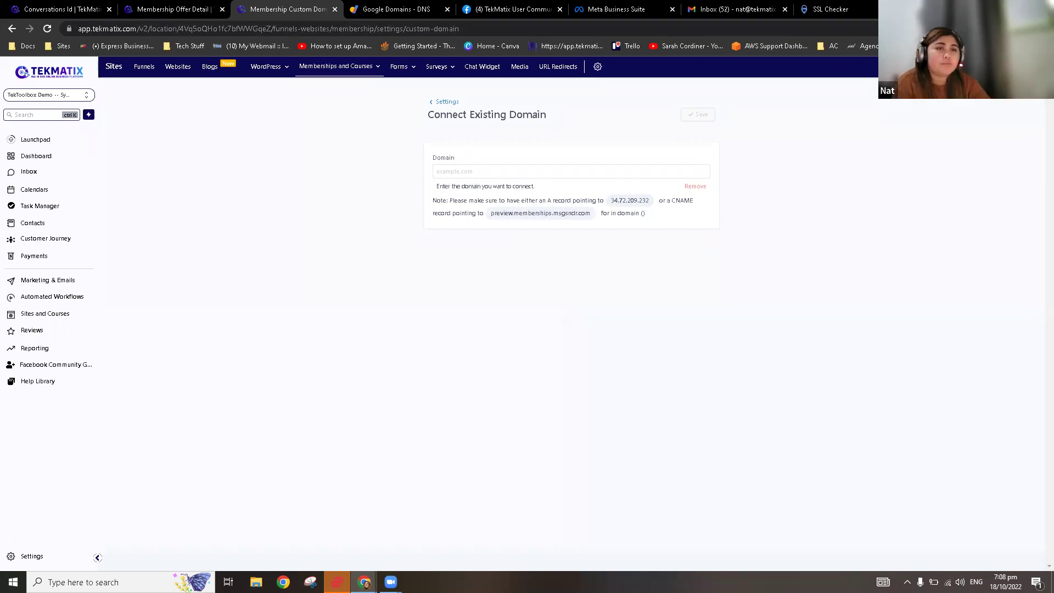
Step: Load courses.tekmatix.com in a new browser tab
key(ctrl+t)
text(courses.tekmat)
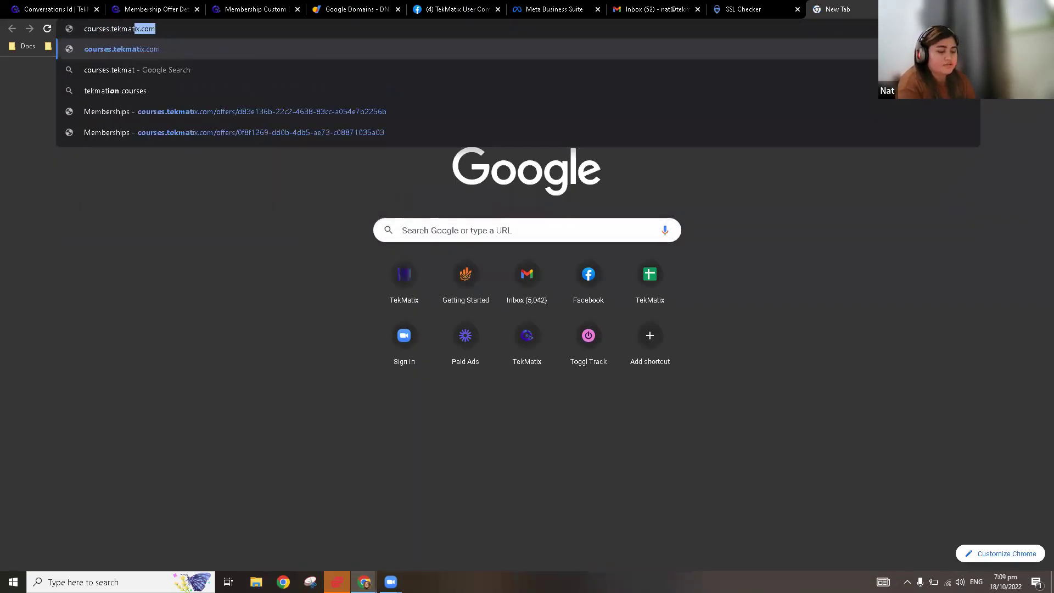
text(ix.com)
key(Return)
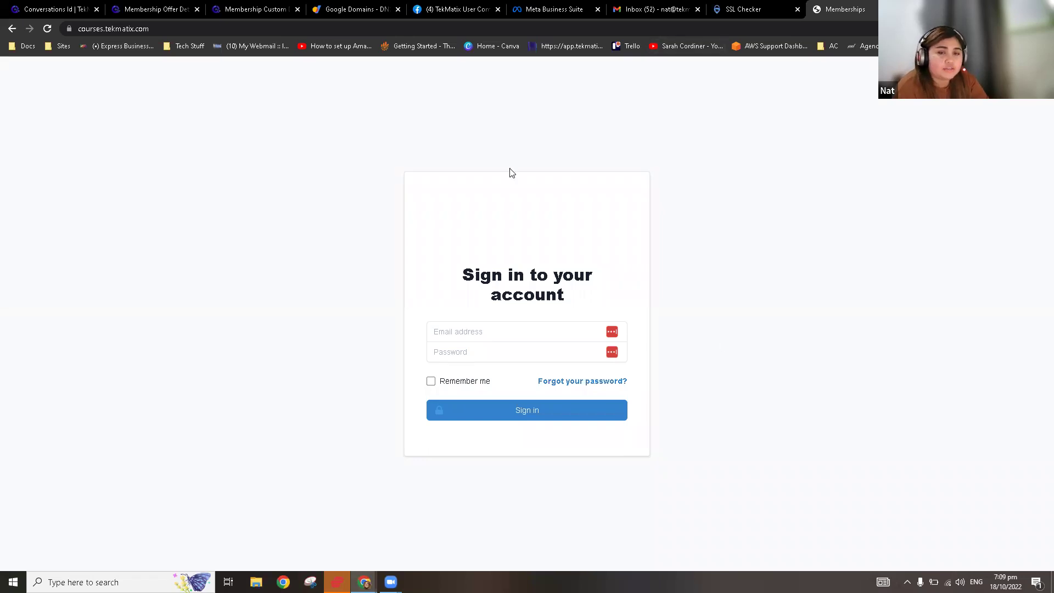
Step: Compare the courses sign-in page with the custom domain page, then go to company settings
click(265, 11)
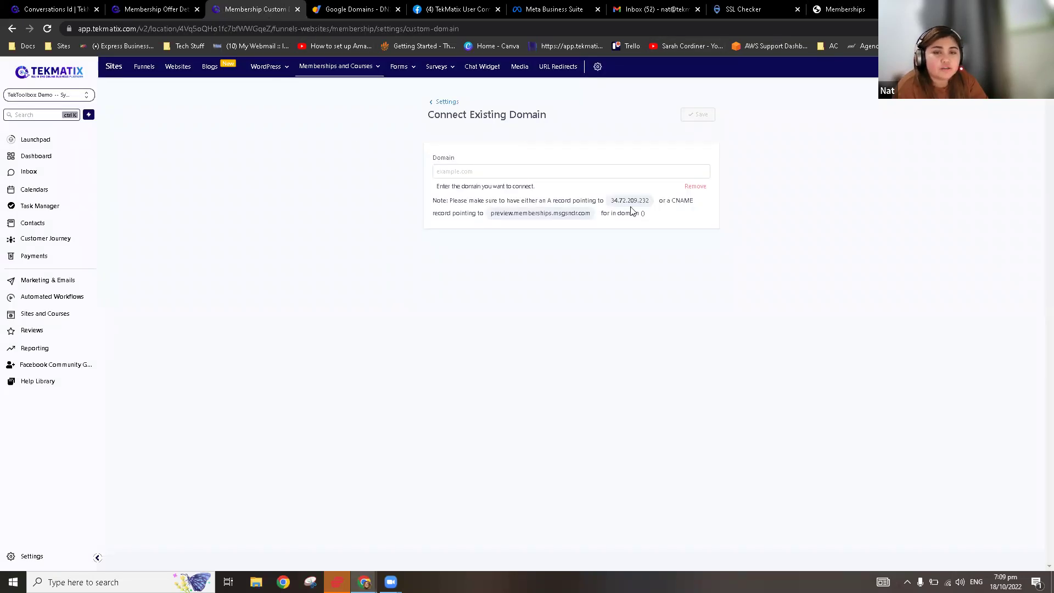
click(848, 11)
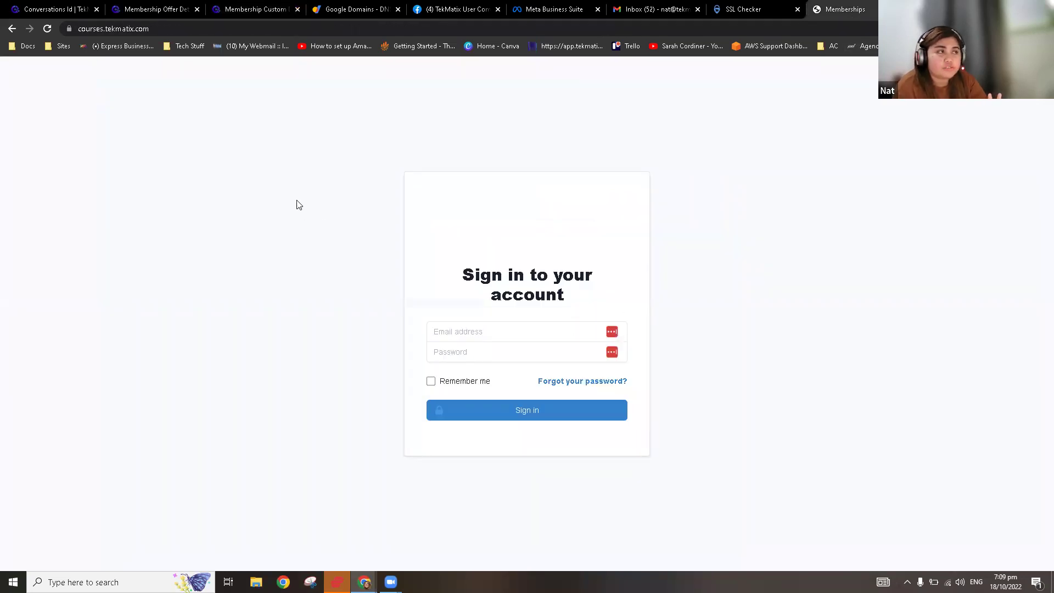
click(257, 11)
click(32, 554)
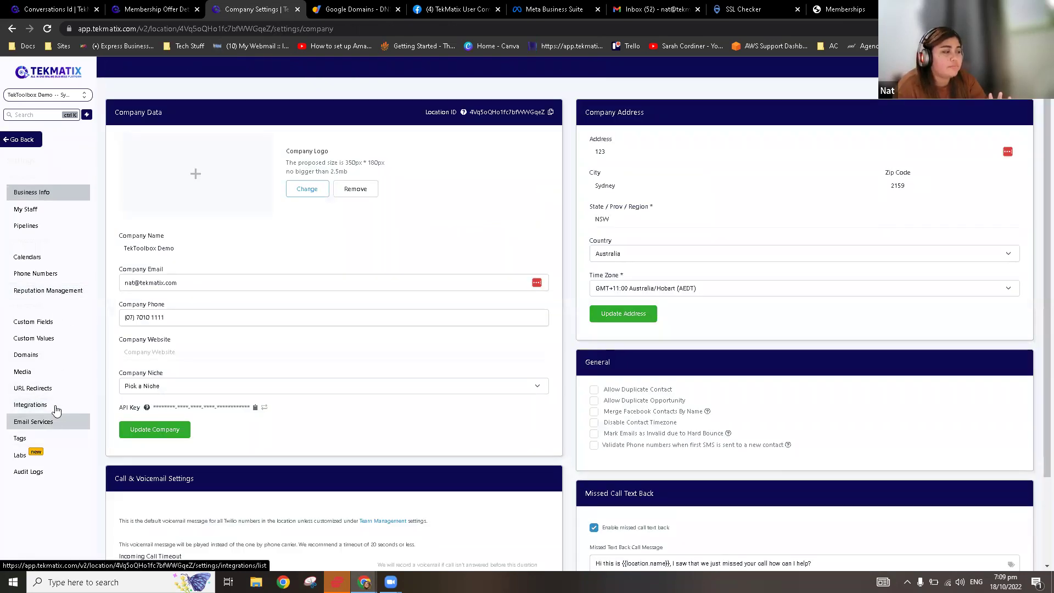
Step: Start the Add New Domain form from Domains settings, then view tekmatix.com's Google Domains DNS records
click(38, 358)
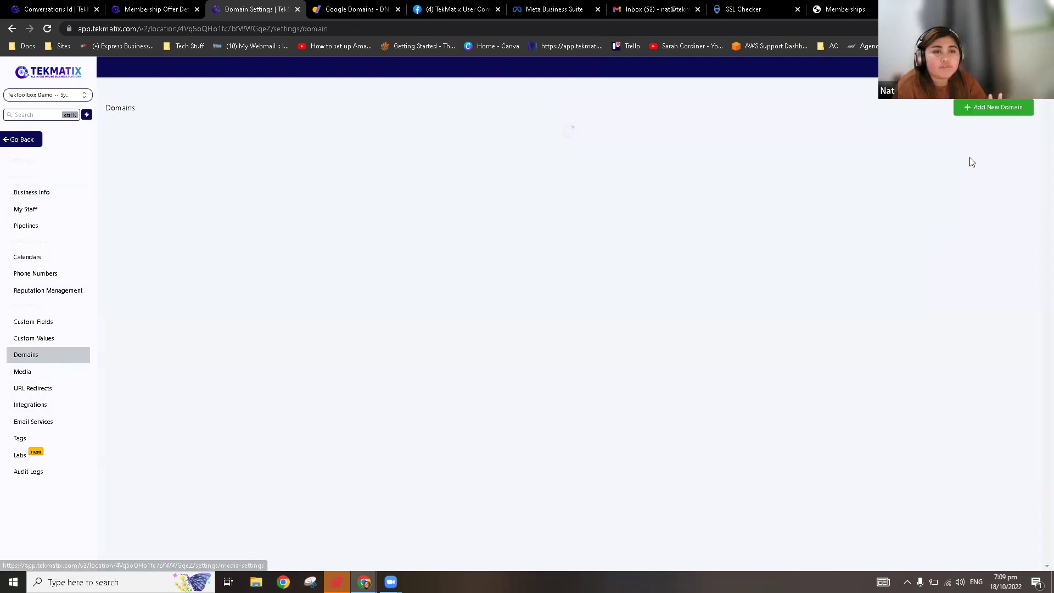
click(983, 137)
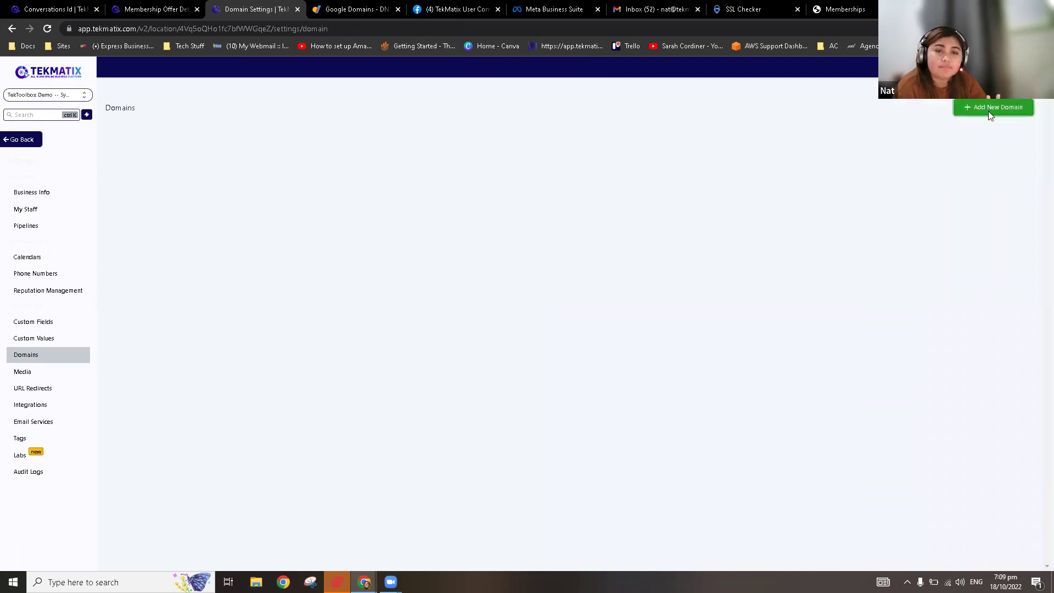
click(989, 112)
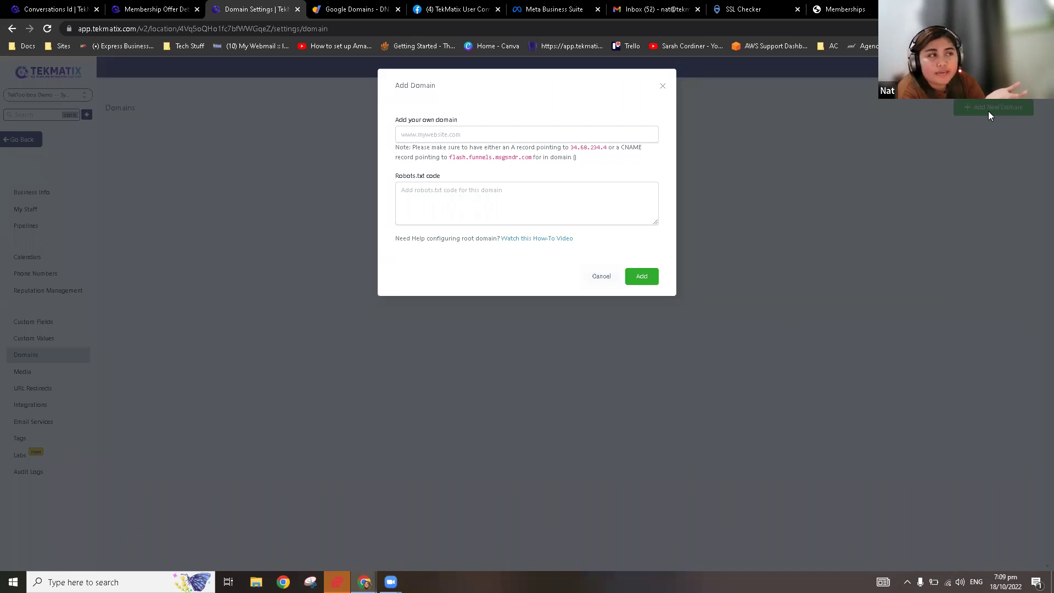
click(347, 7)
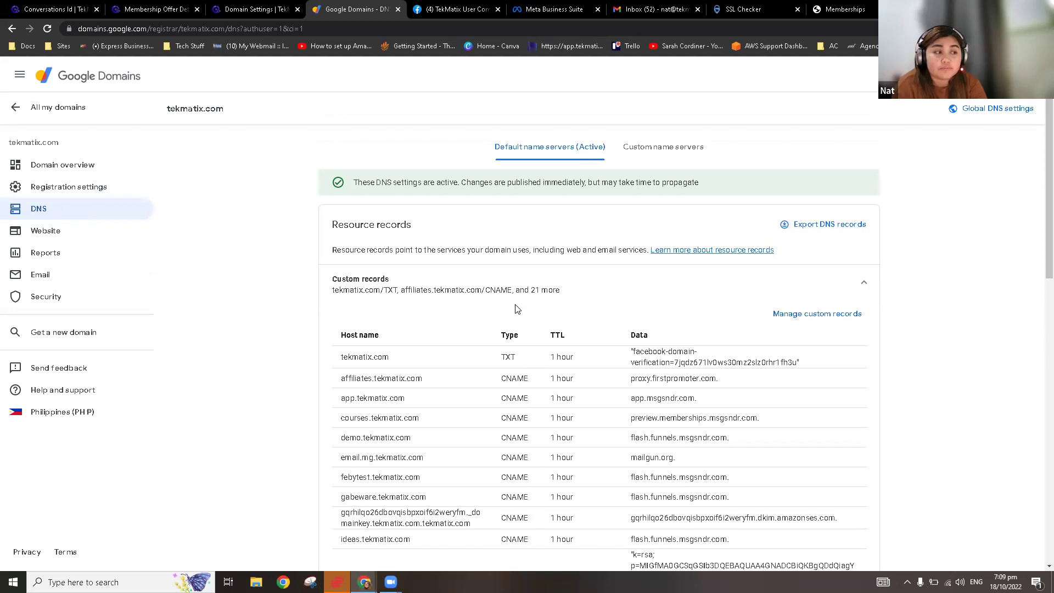
scroll(502, 312, down, 2)
drag(405, 254, 343, 264)
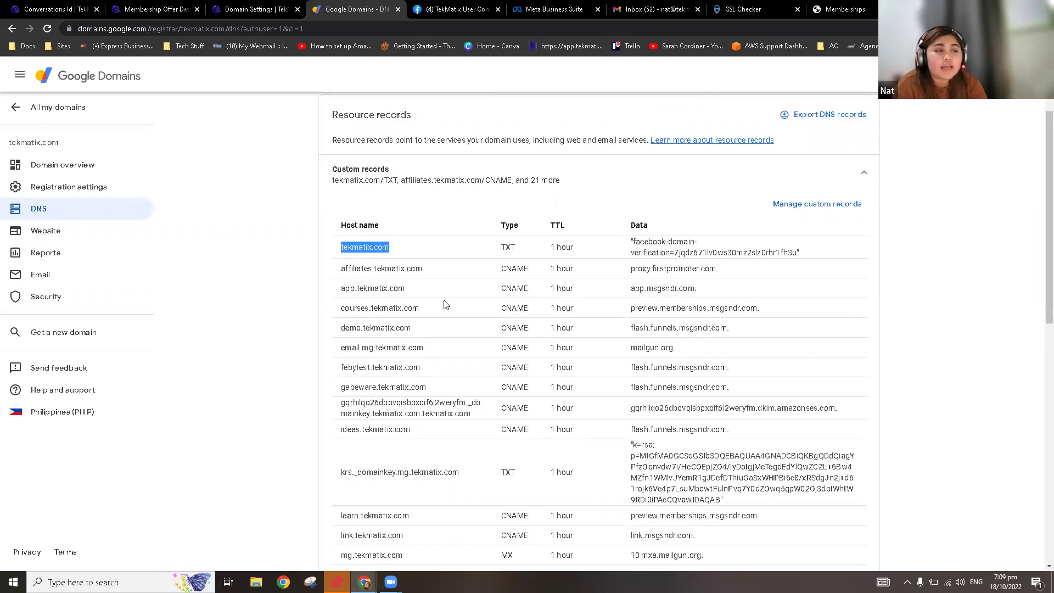
scroll(444, 288, down, 2)
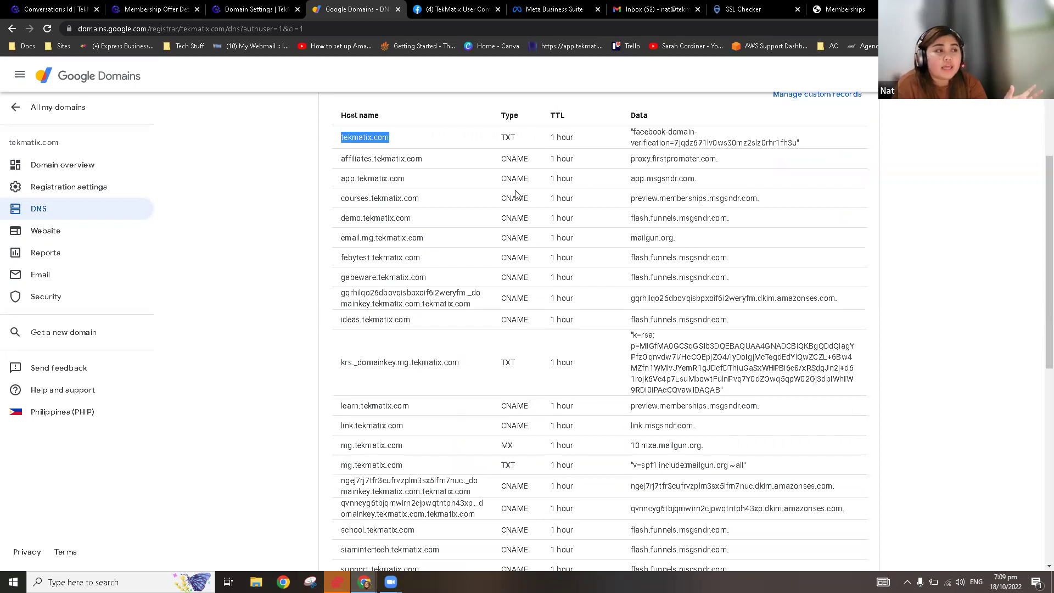
scroll(439, 236, up, 3)
drag(405, 309, 343, 301)
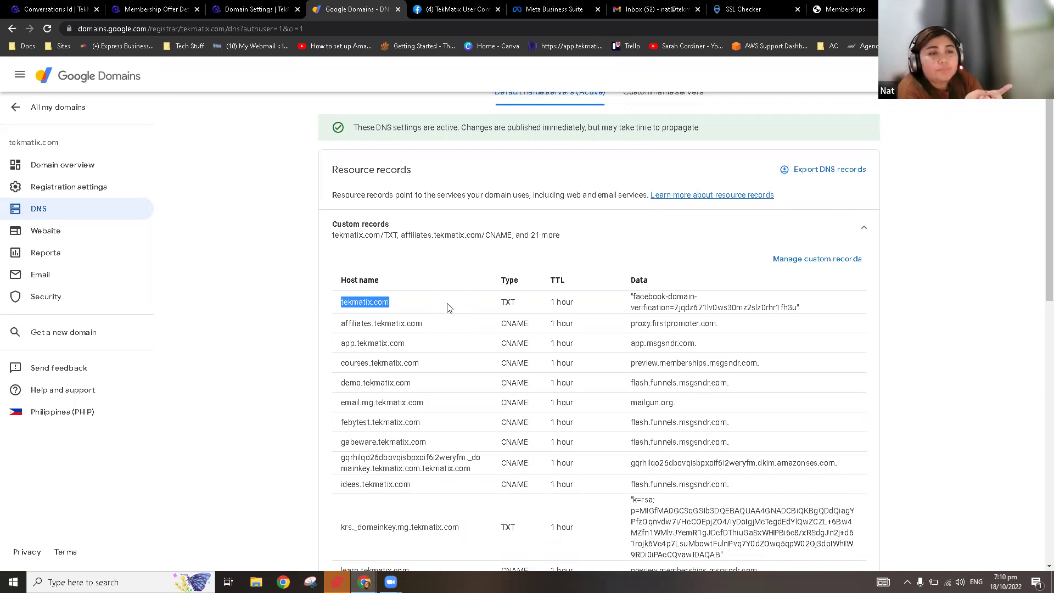
click(247, 11)
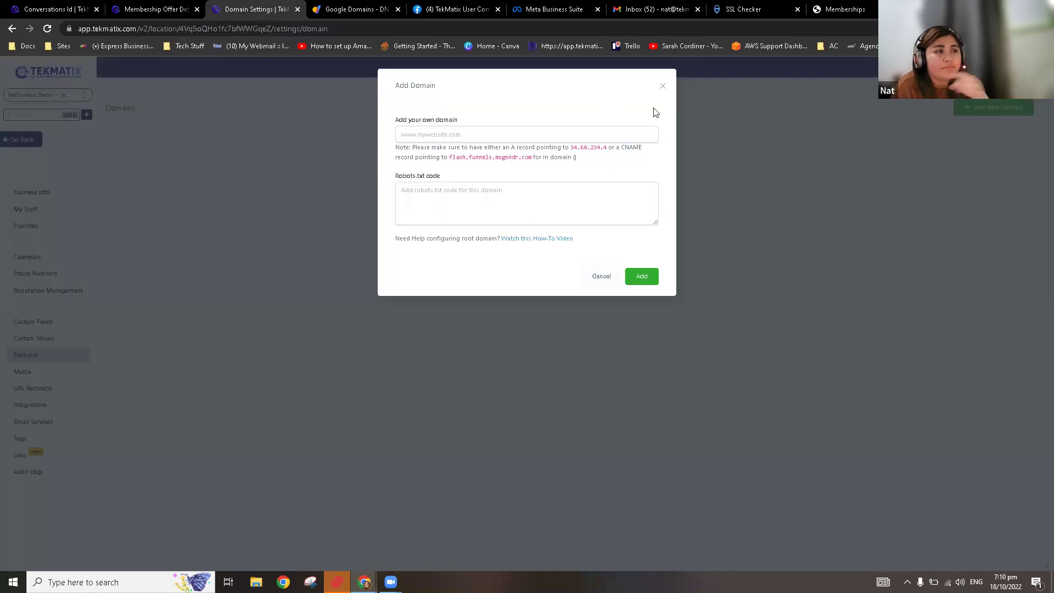
click(663, 89)
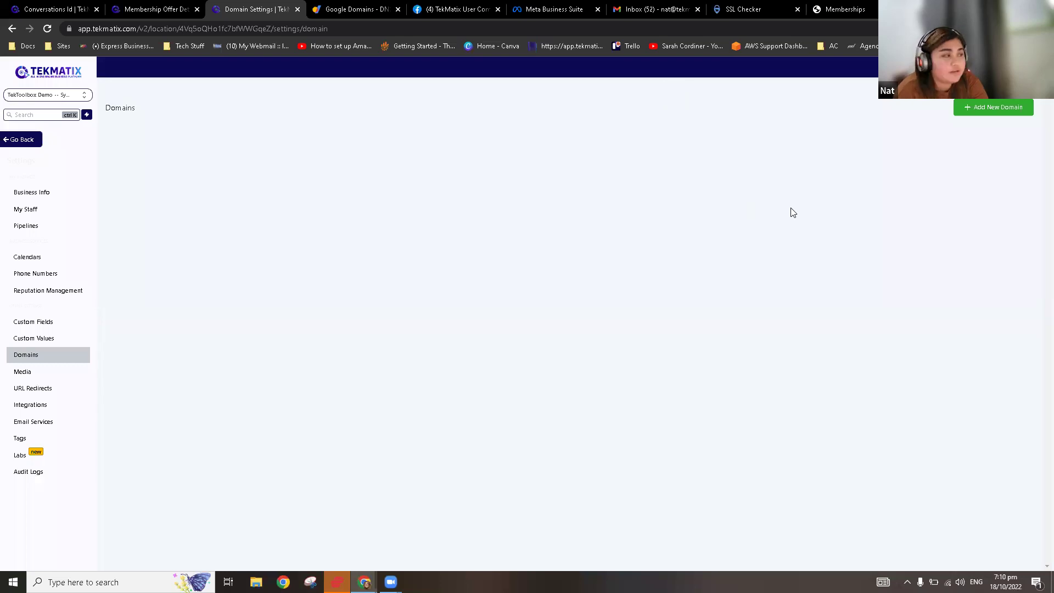
click(36, 140)
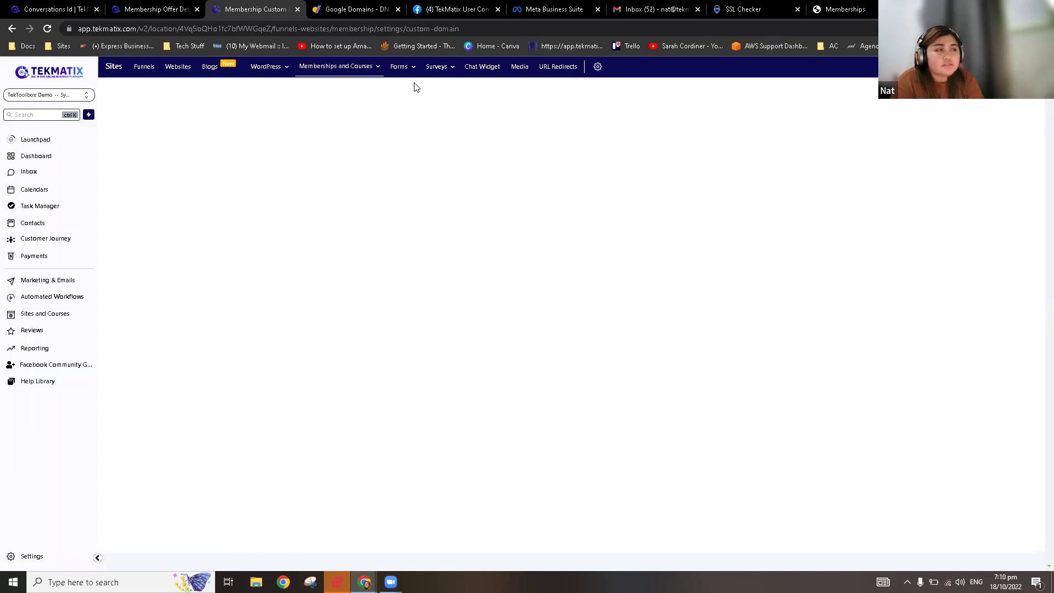
click(38, 557)
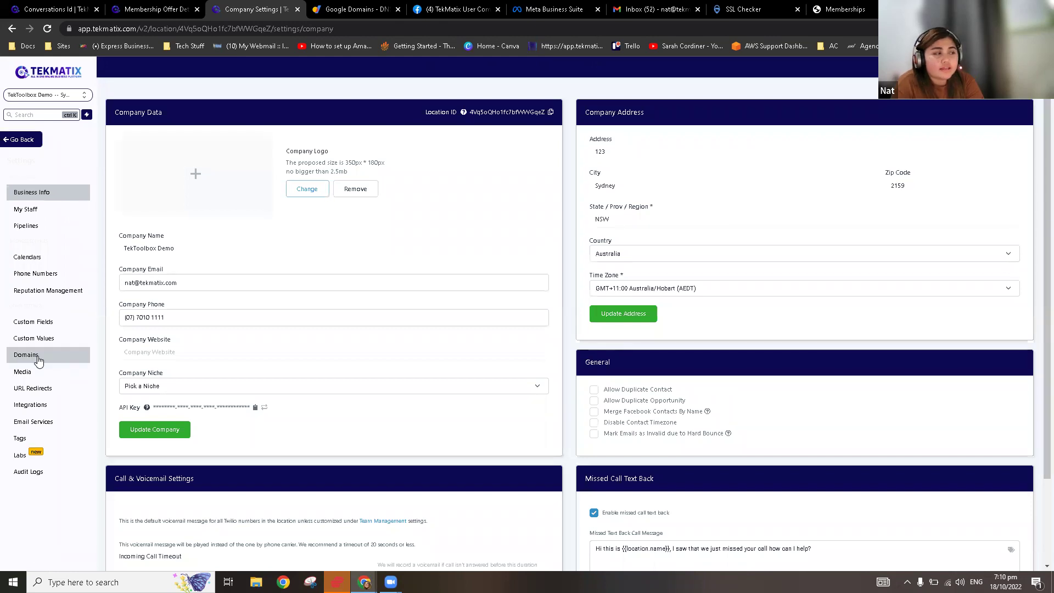
click(38, 358)
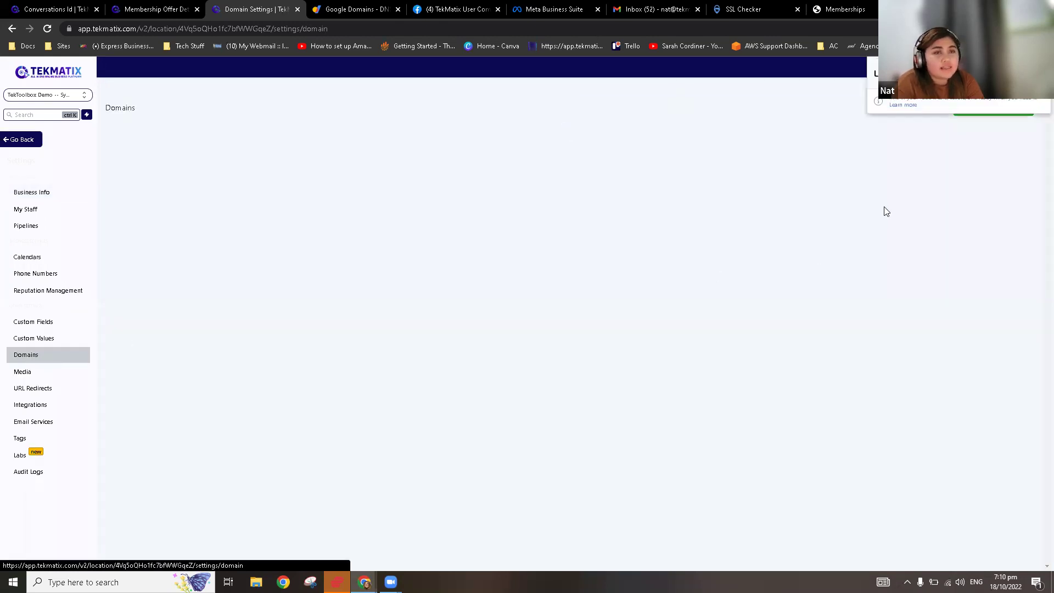
click(969, 135)
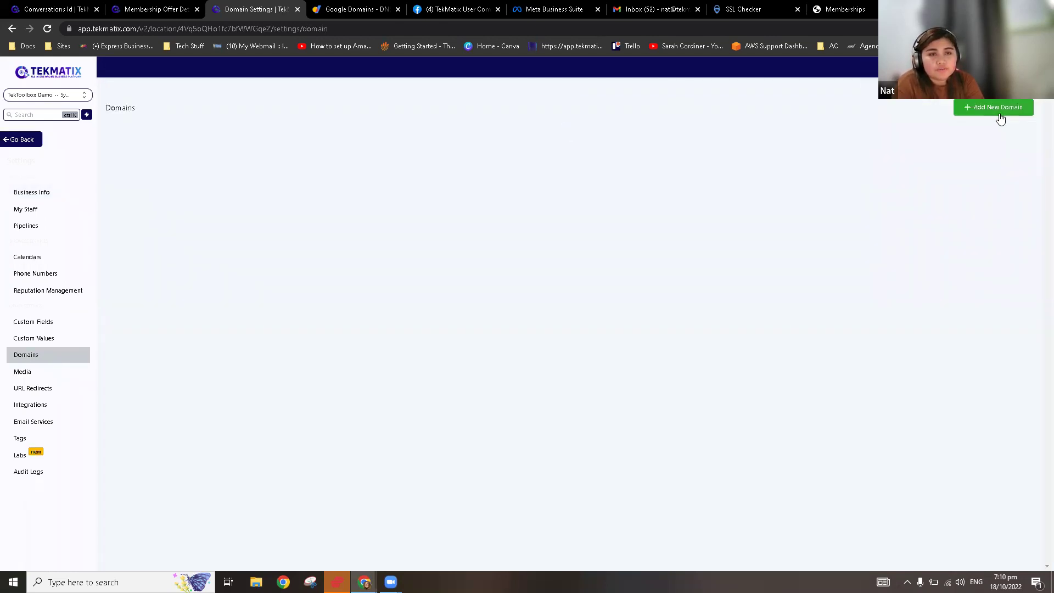
click(999, 109)
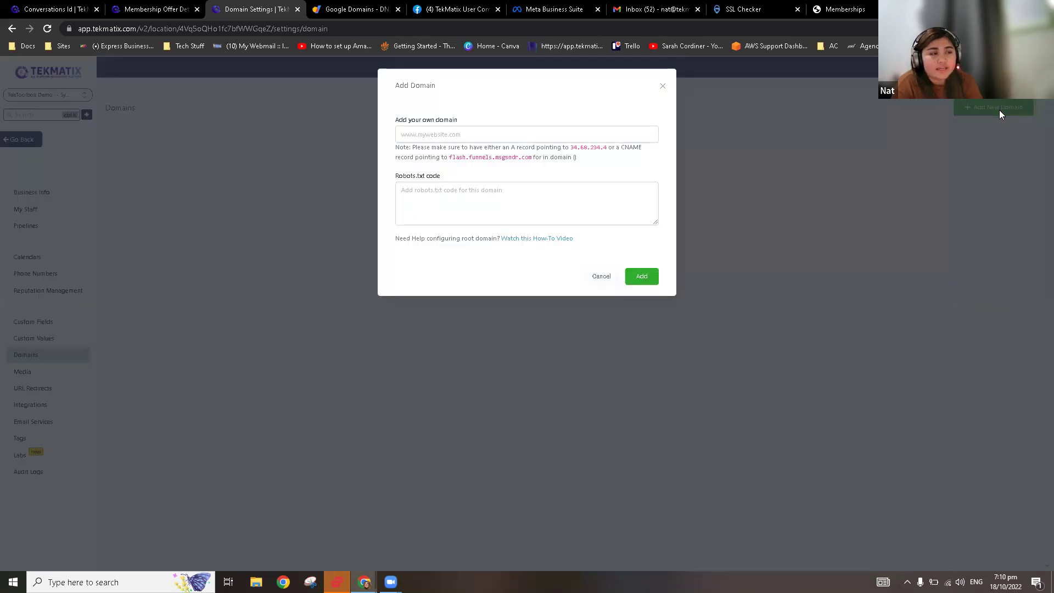
click(360, 12)
click(400, 305)
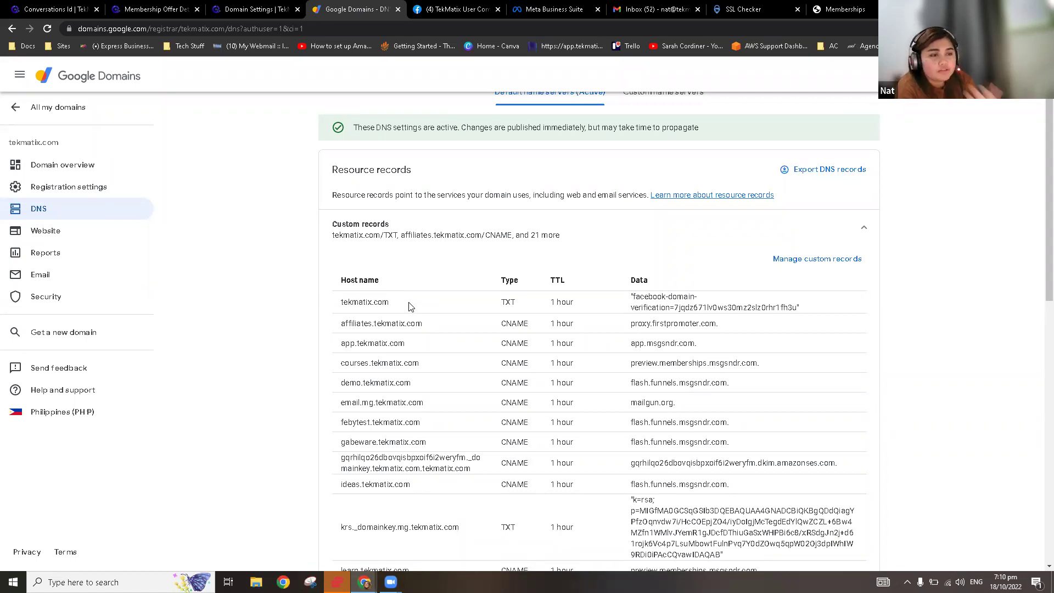
Step: Open the custom DNS records editor for tekmatix.com and scroll down to the record list
click(804, 259)
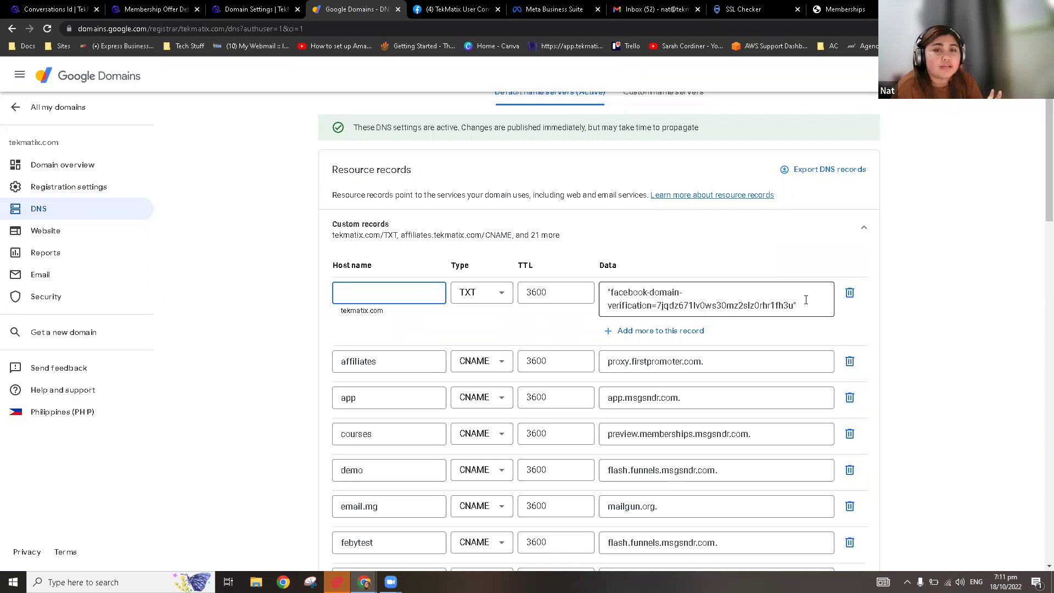
scroll(617, 332, down, 5)
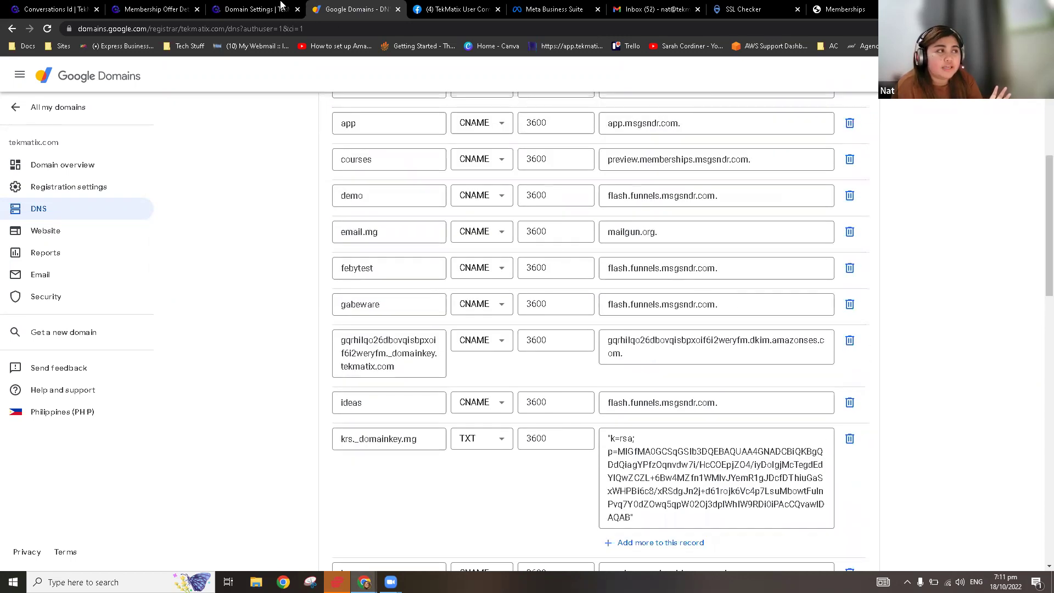
click(253, 10)
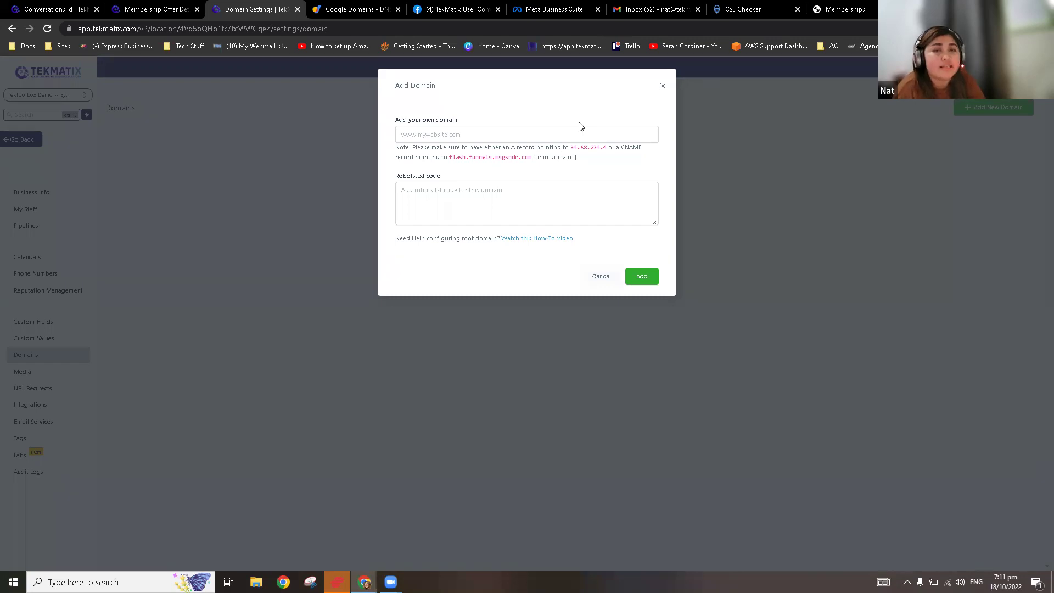
click(352, 11)
scroll(715, 216, up, 5)
scroll(809, 269, down, 4)
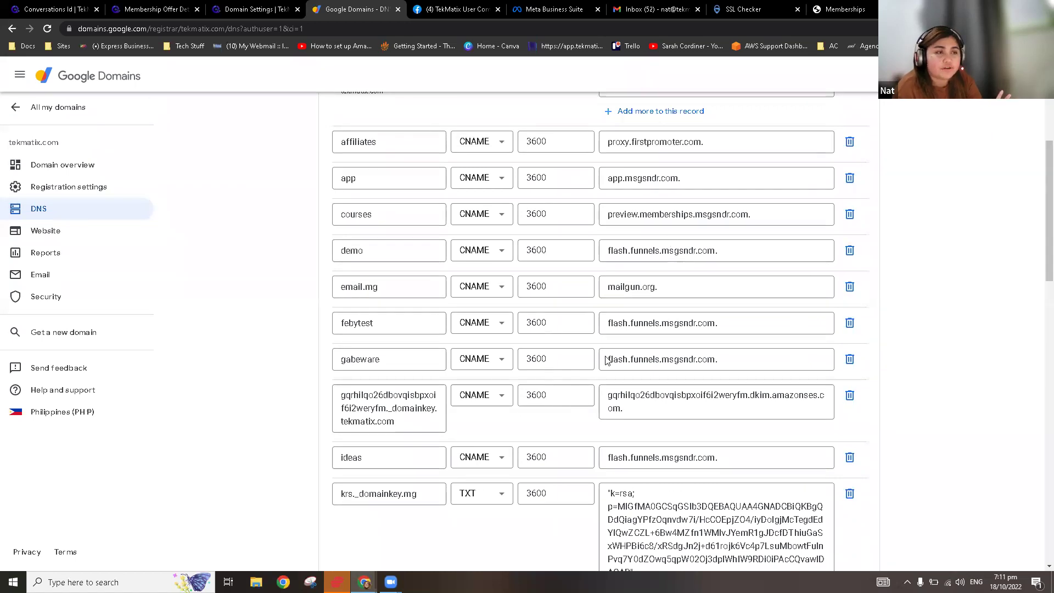
scroll(678, 279, down, 5)
scroll(681, 279, down, 10)
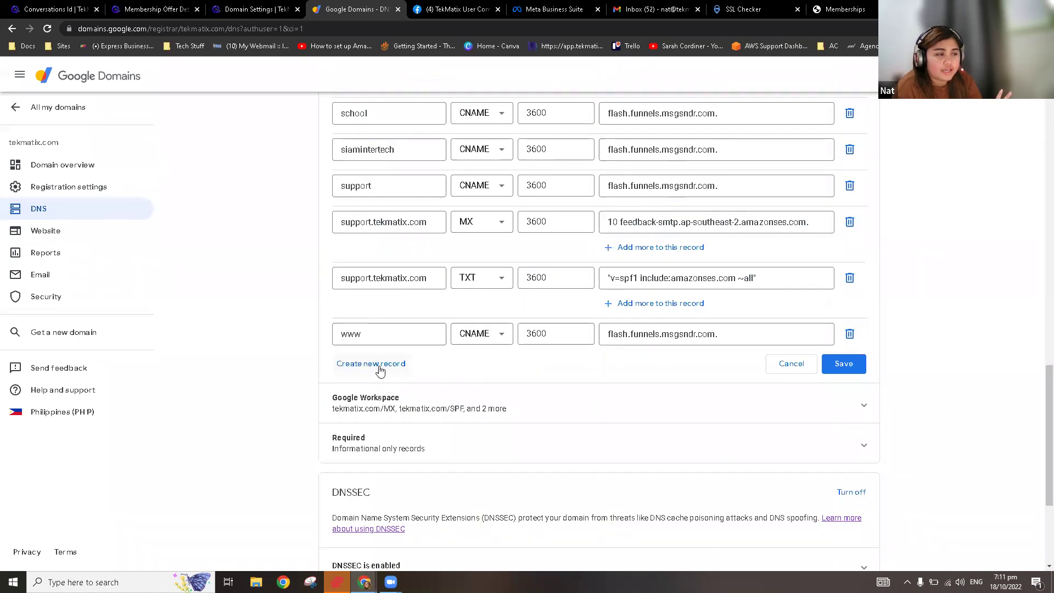
Step: Add a new record with host 'leanr' and copy the flash.funnels.msgsndr.com target from TekMatix
click(377, 364)
click(394, 369)
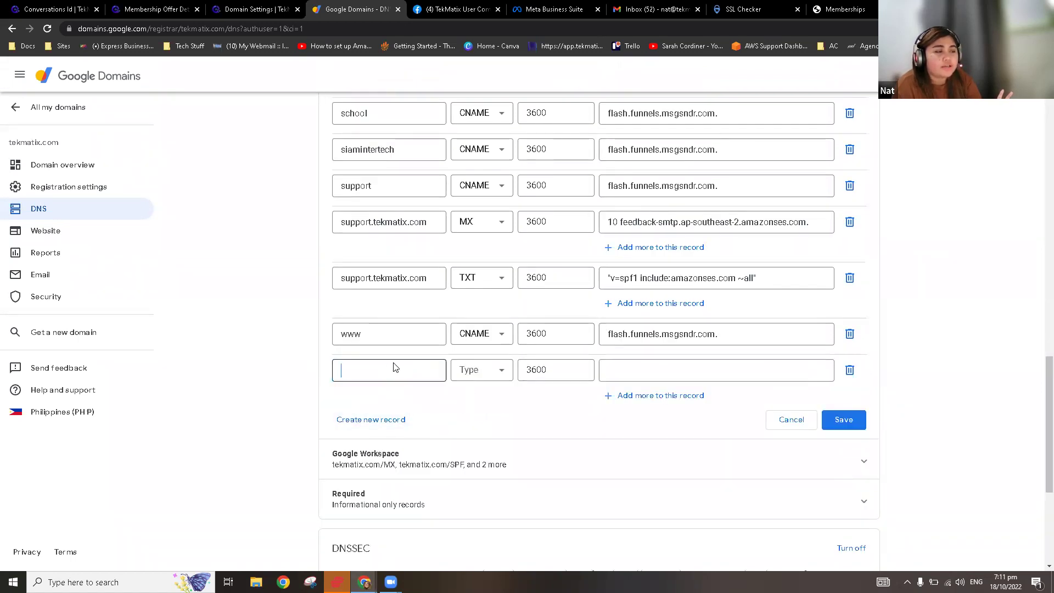
text(leanr)
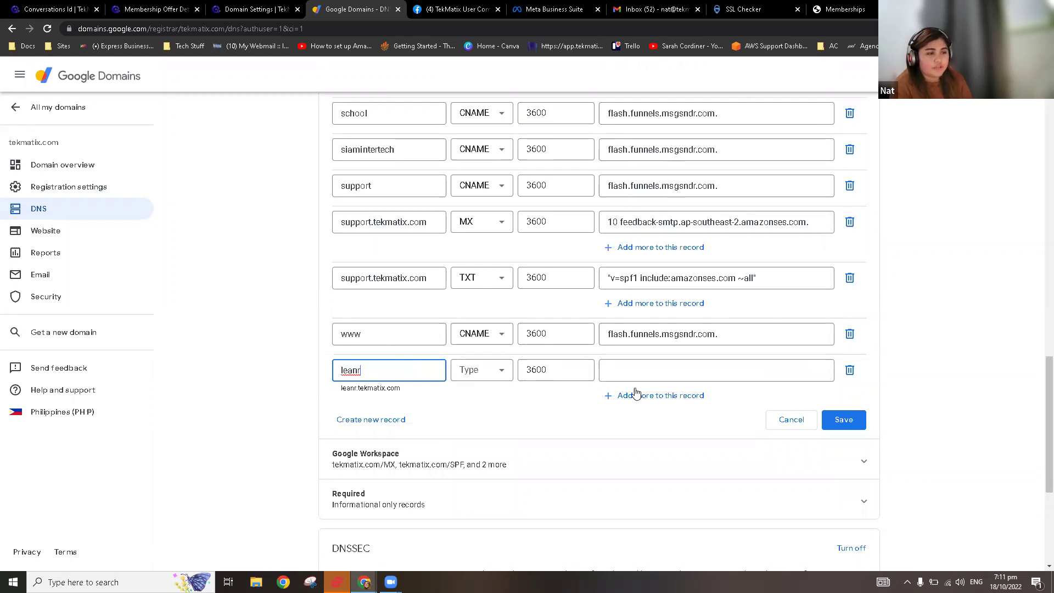
click(252, 7)
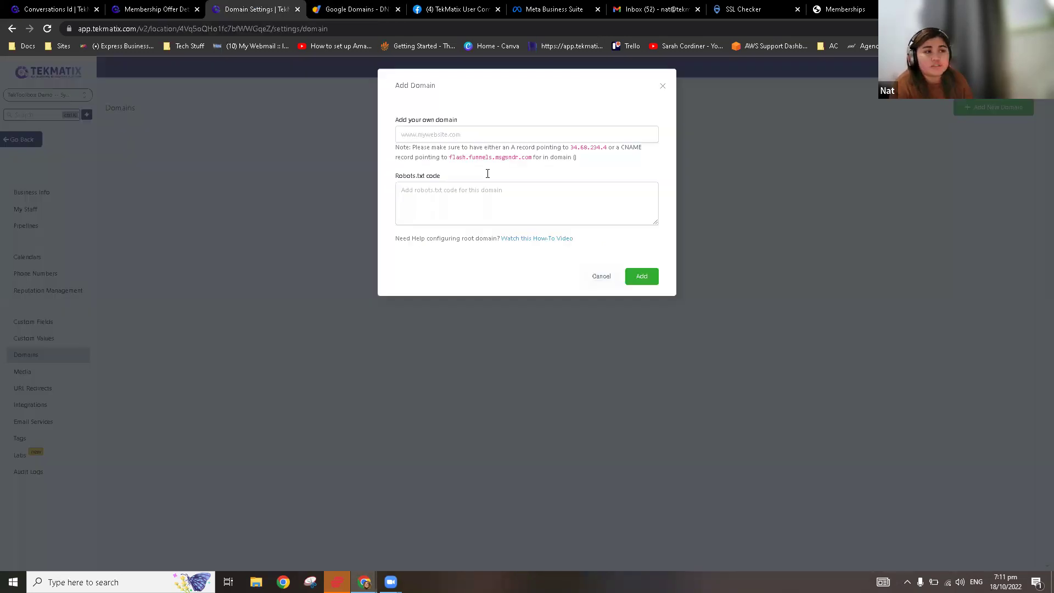
drag(532, 158, 435, 159)
click(562, 173)
drag(606, 149, 569, 149)
click(523, 168)
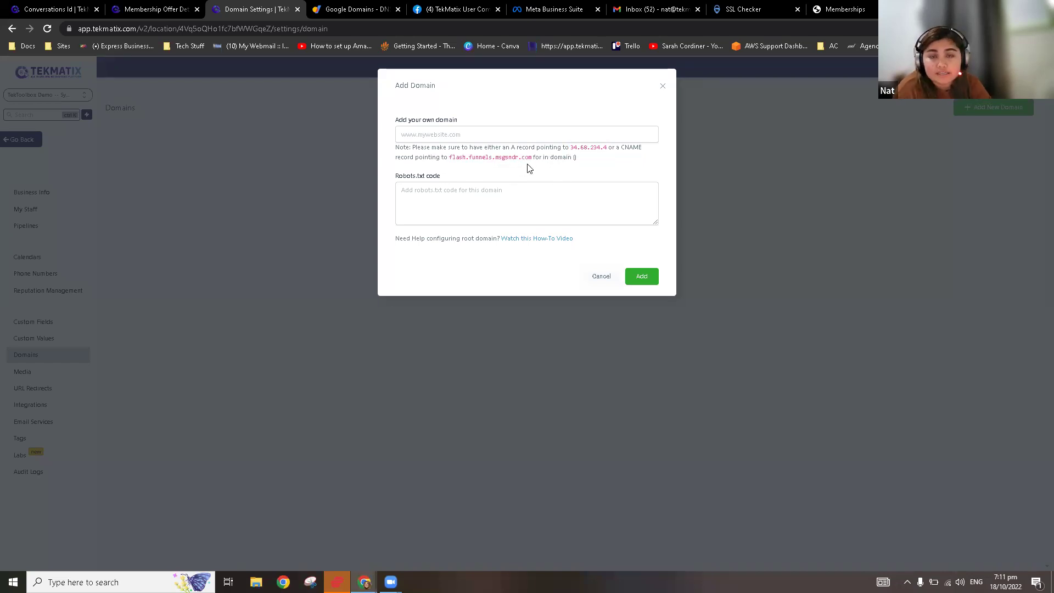
drag(531, 161, 451, 159)
key(ctrl+c)
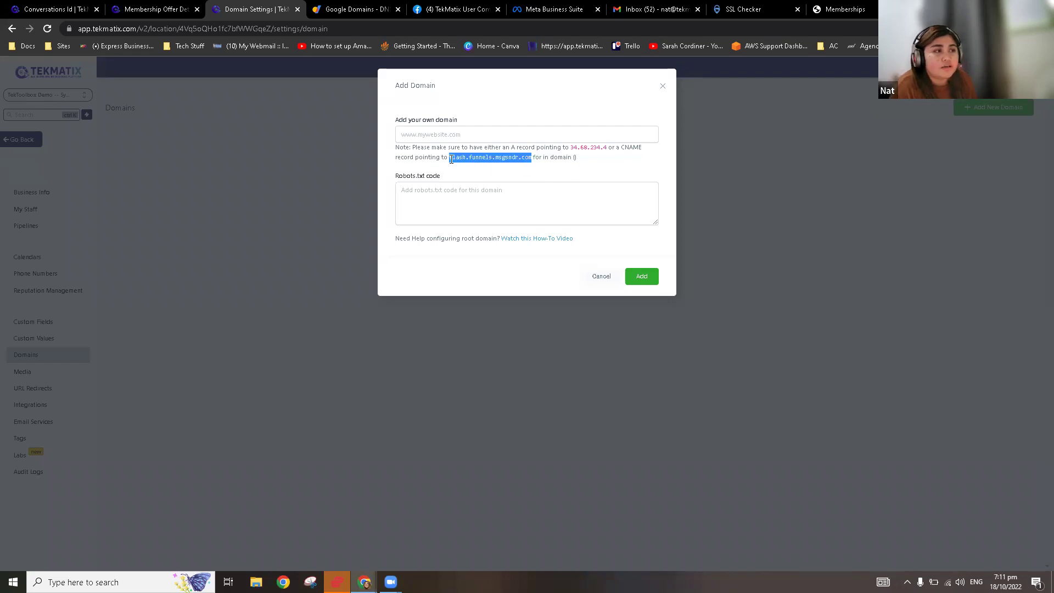
click(369, 14)
Step: Fix the host to 'learn', make it a CNAME to flash.funnels.msgsndr.com, and save, replacing records
click(674, 372)
click(394, 364)
key(BackSpace)
key(BackSpace)
text(rn)
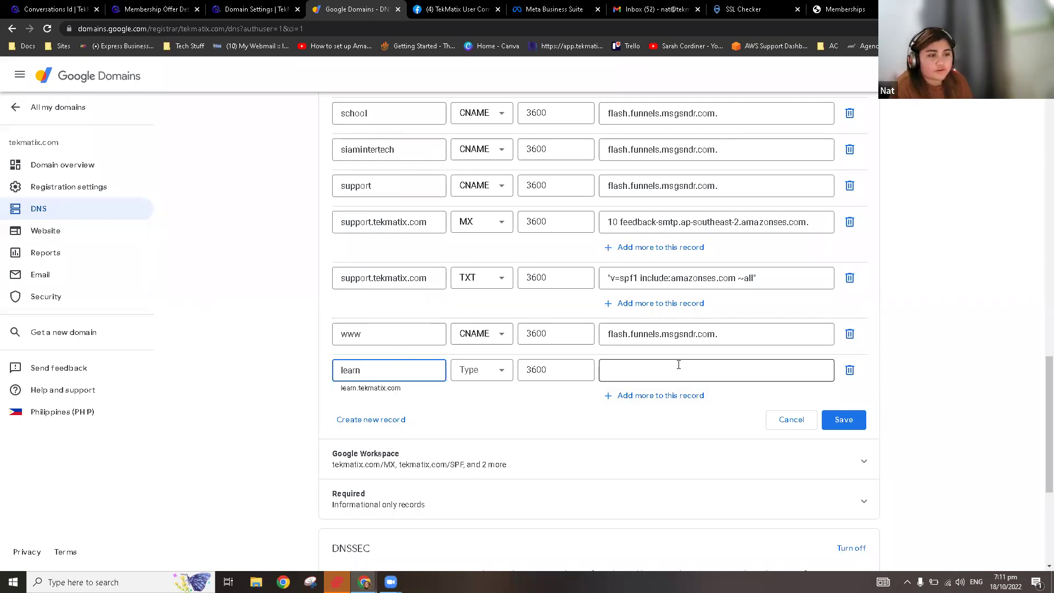
click(679, 365)
key(ctrl+v)
click(479, 370)
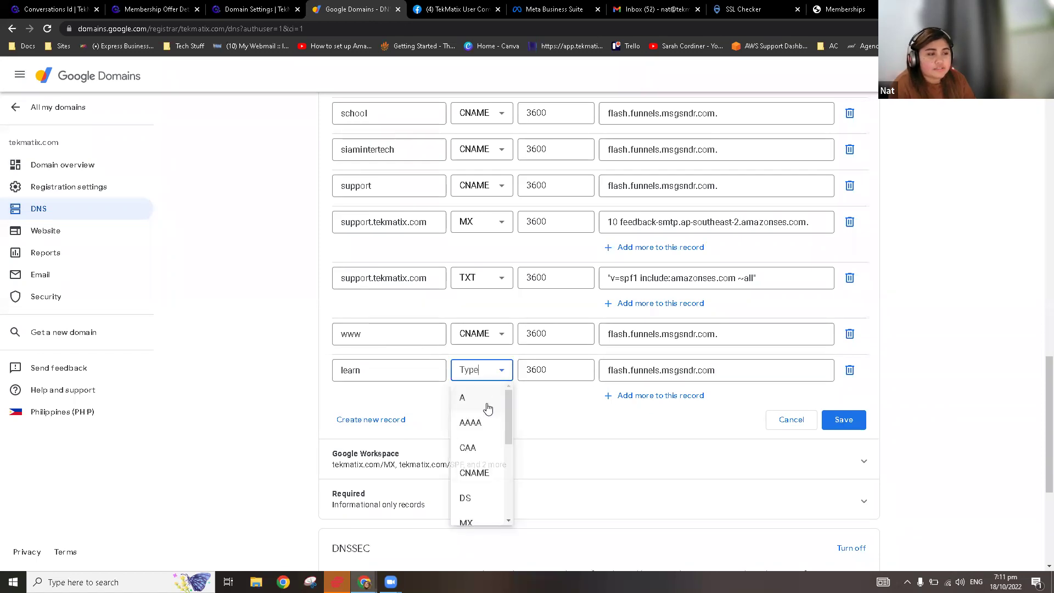
click(485, 475)
click(658, 370)
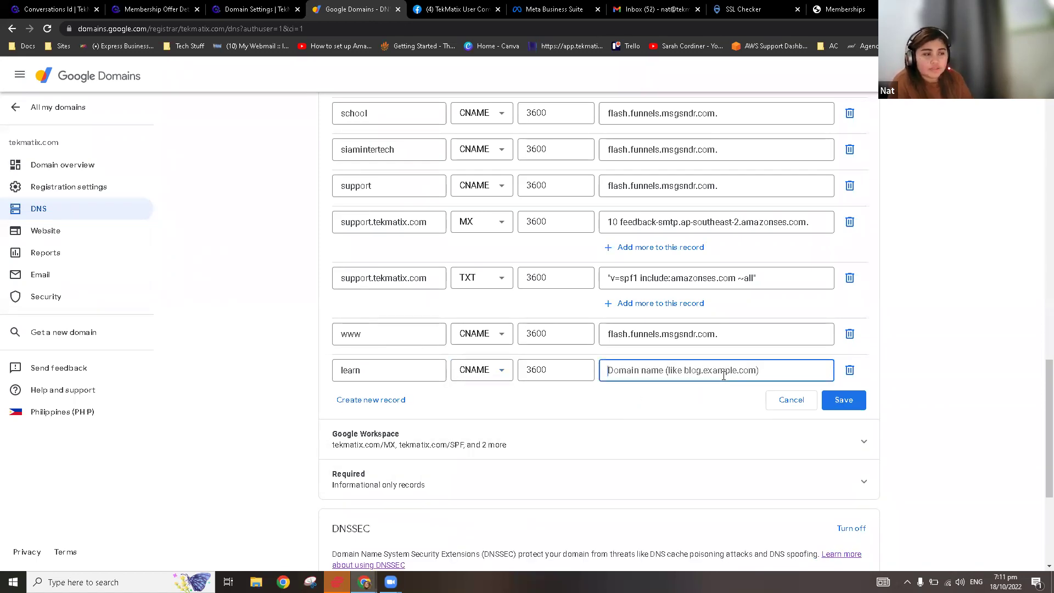
key(ctrl+v)
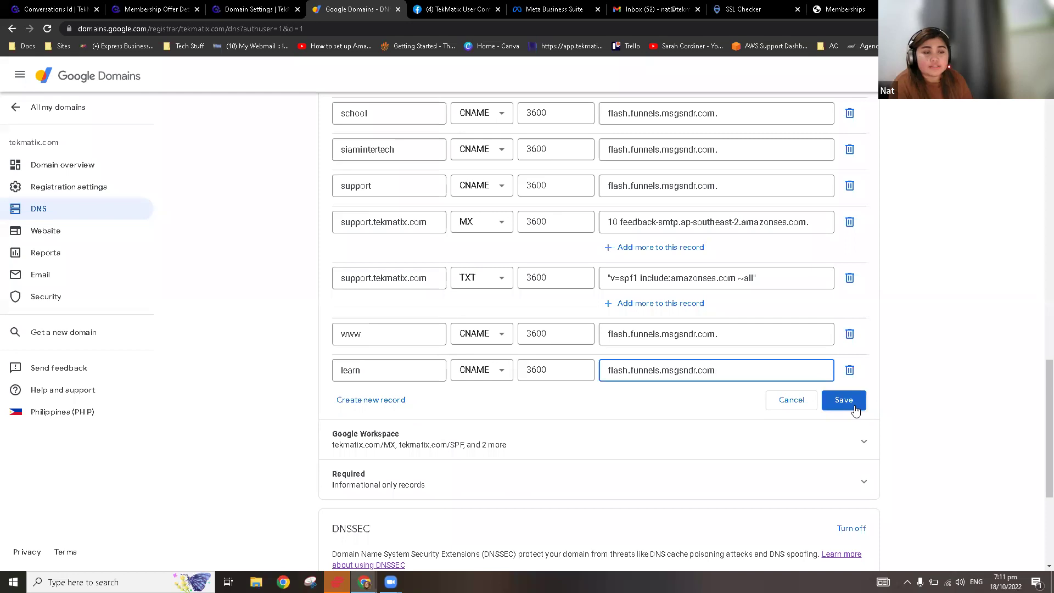
click(850, 407)
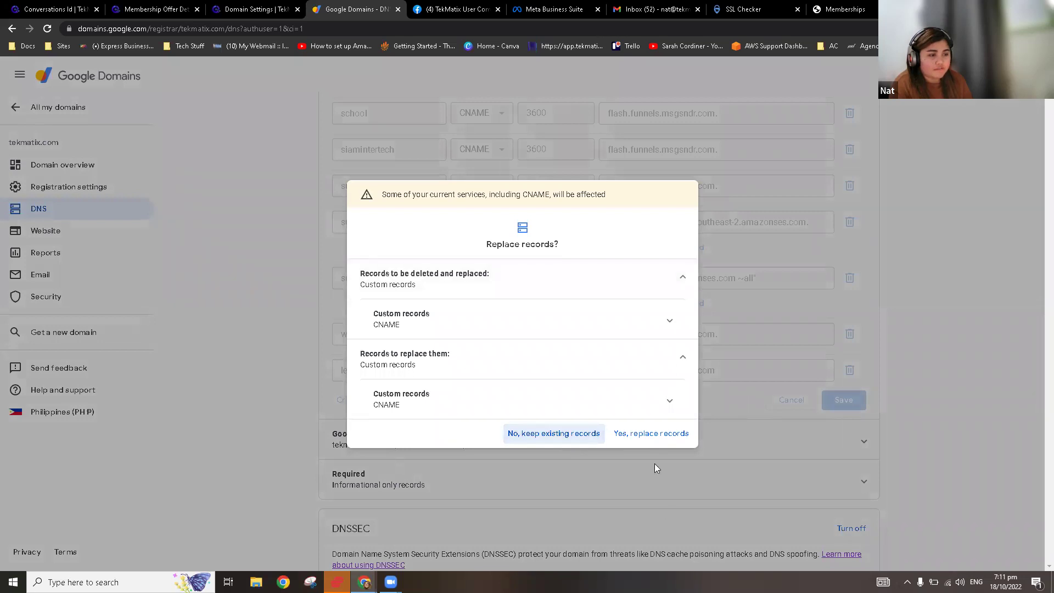
click(652, 438)
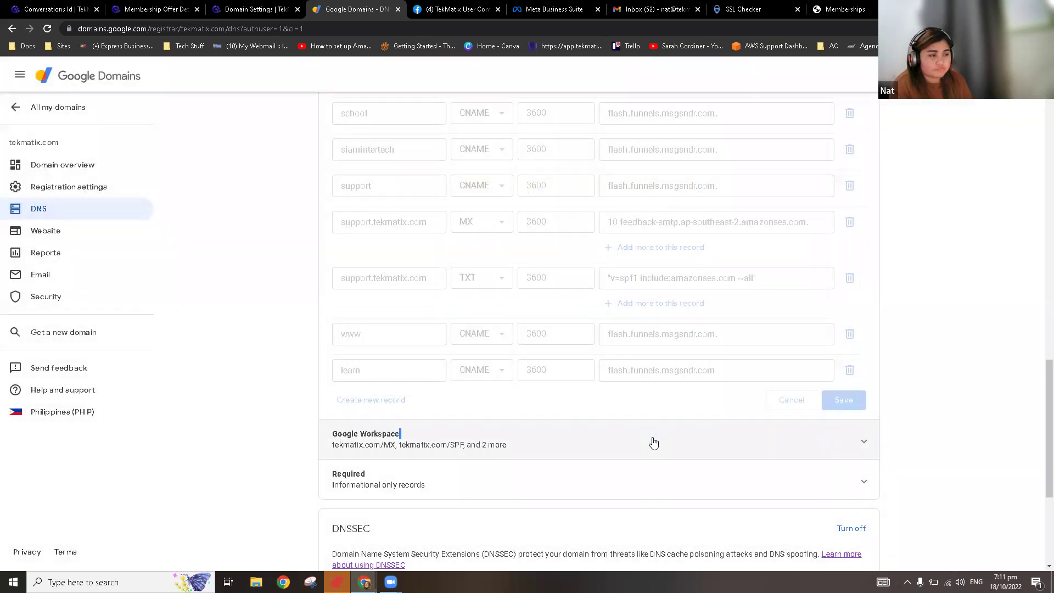
Step: Find the learn record on the page and copy the learn.tekmatix.com host name
click(612, 434)
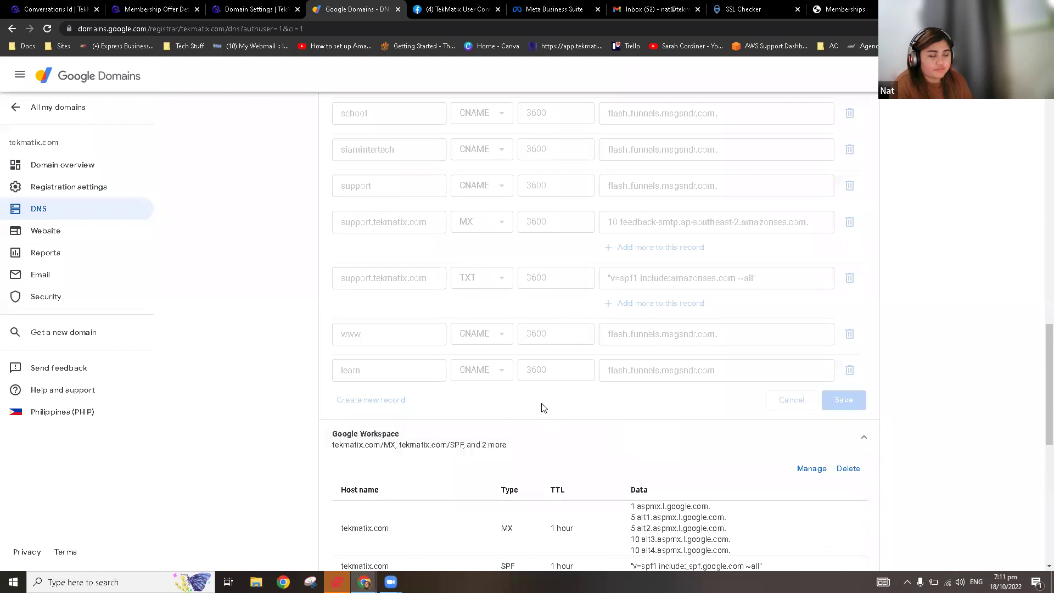
scroll(543, 408, up, 20)
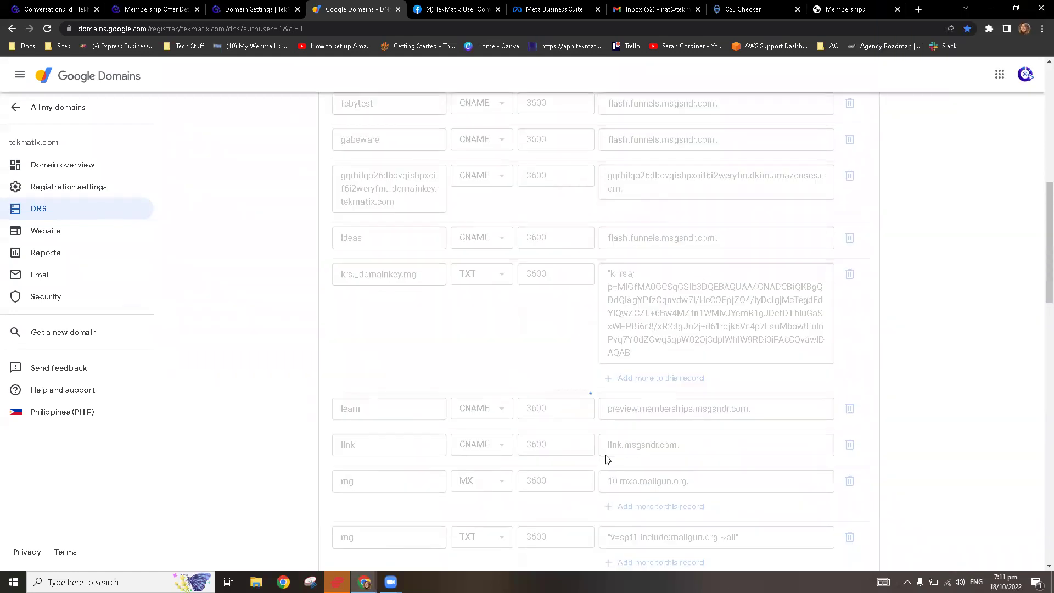
scroll(608, 458, down, 10)
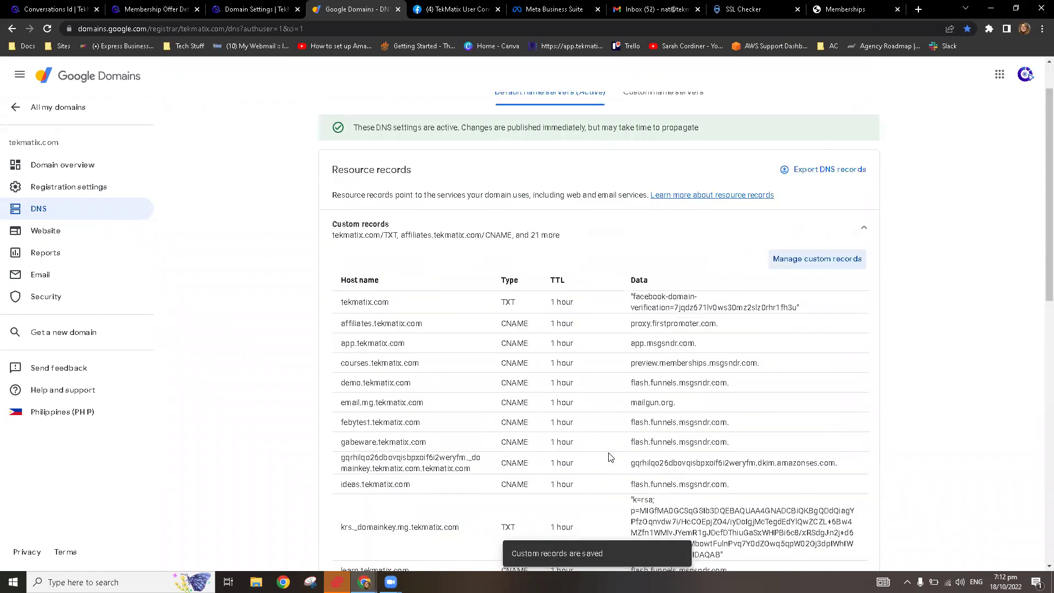
scroll(609, 457, down, 4)
key(ctrl+f)
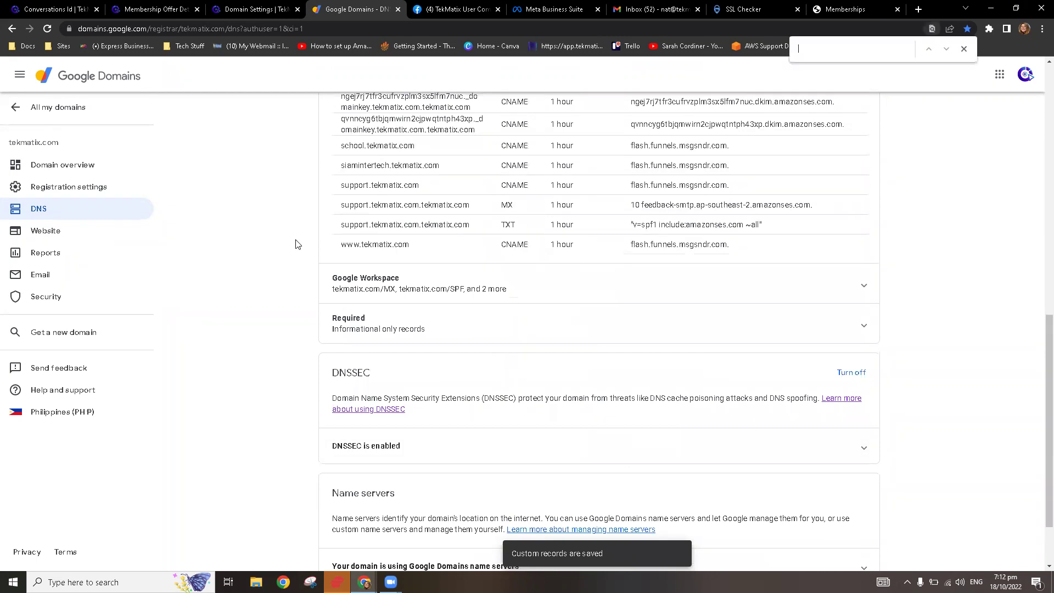
text(learn)
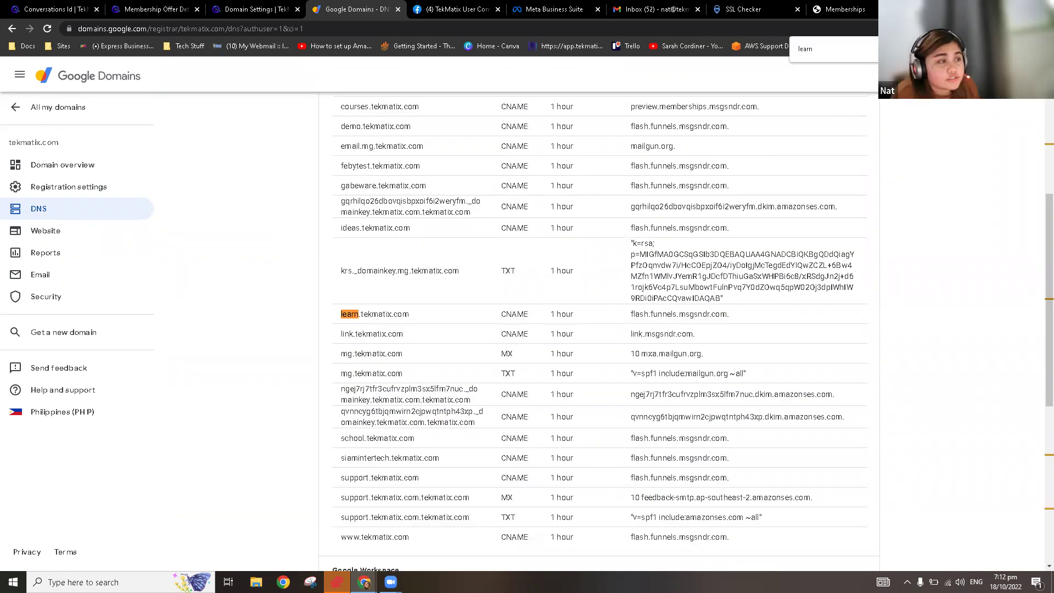
key(Return)
key(Return)
key(Return)
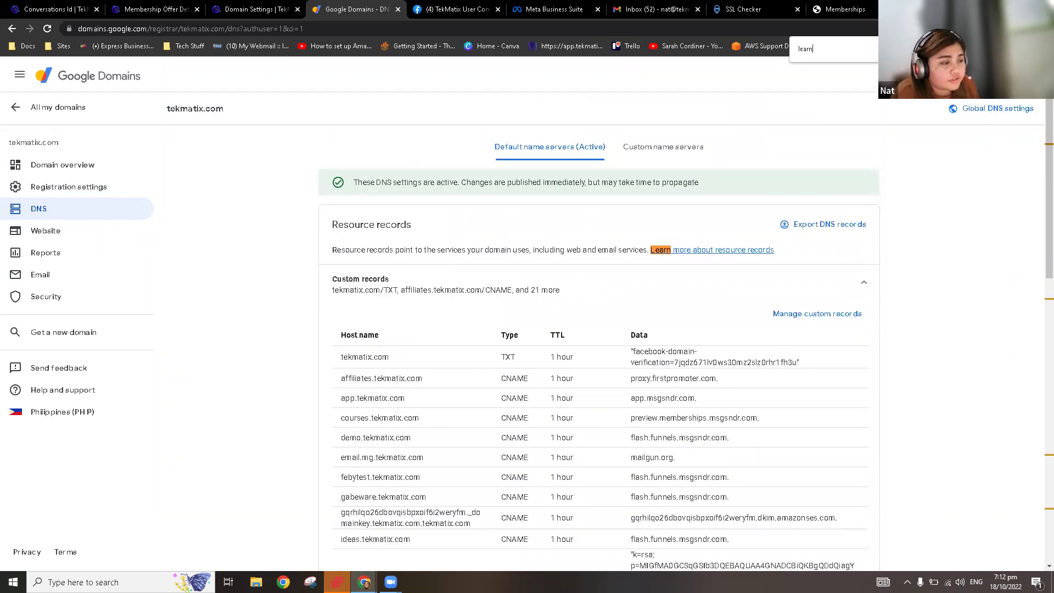
key(Return)
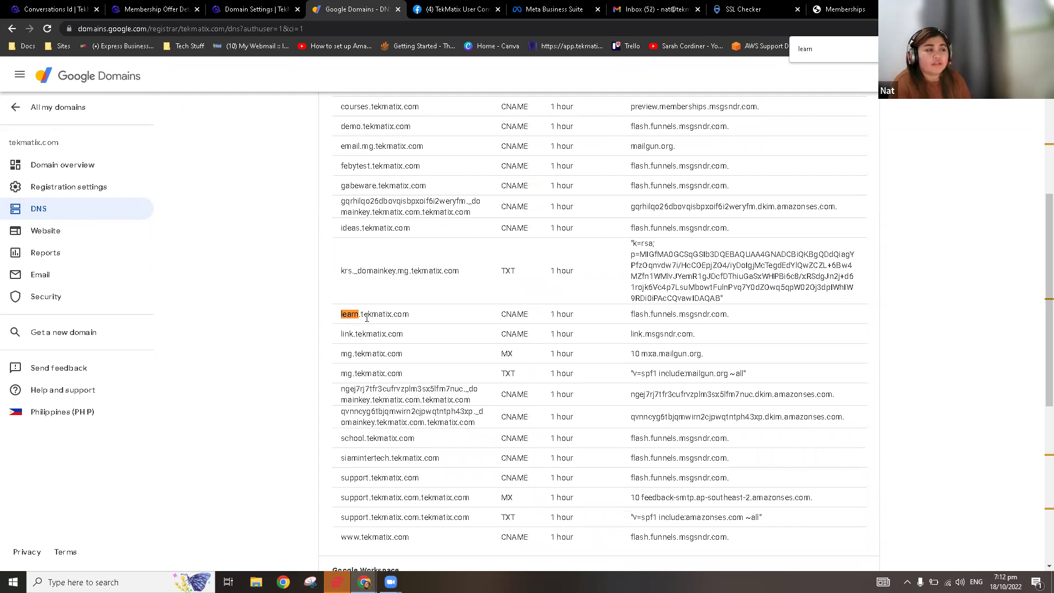
drag(340, 314, 420, 321)
key(ctrl+c)
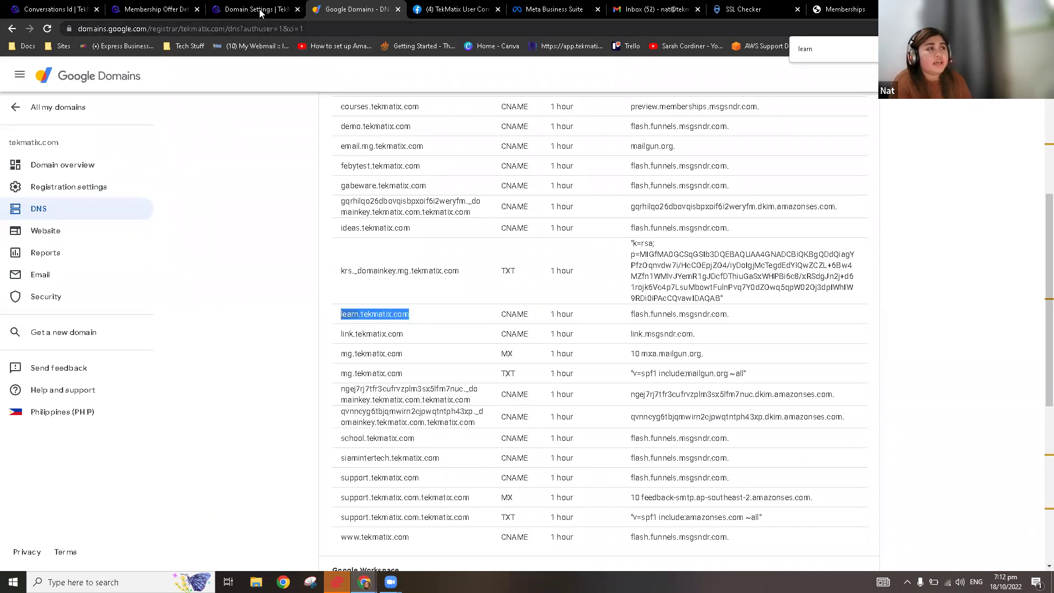
click(260, 10)
Step: Paste and add learn.tekmatix.com as a domain, dismiss the link-to-funnel prompt, and go to Funnels
click(501, 133)
key(ctrl+v)
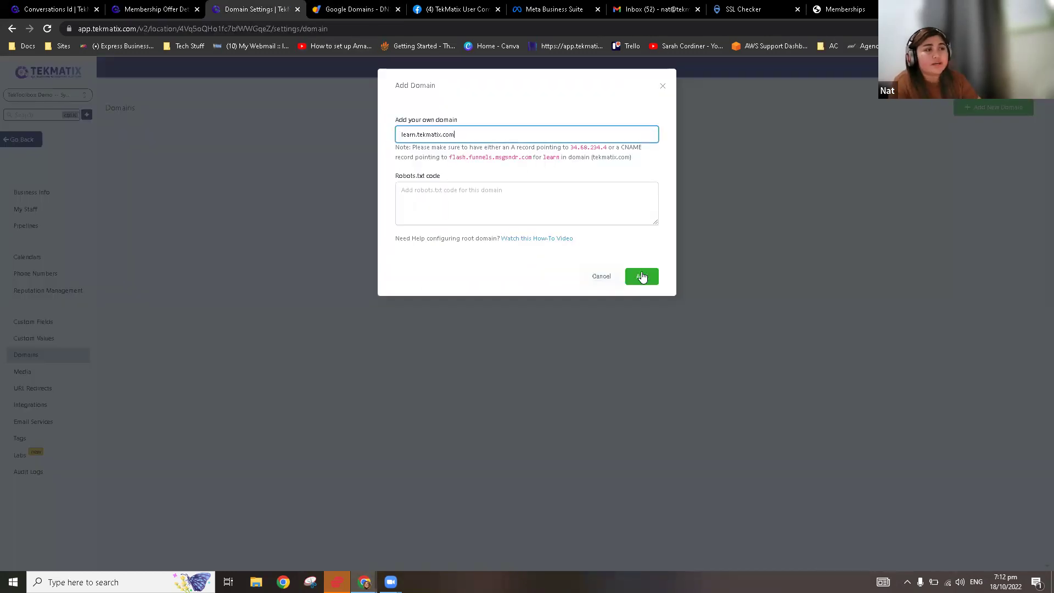
click(642, 276)
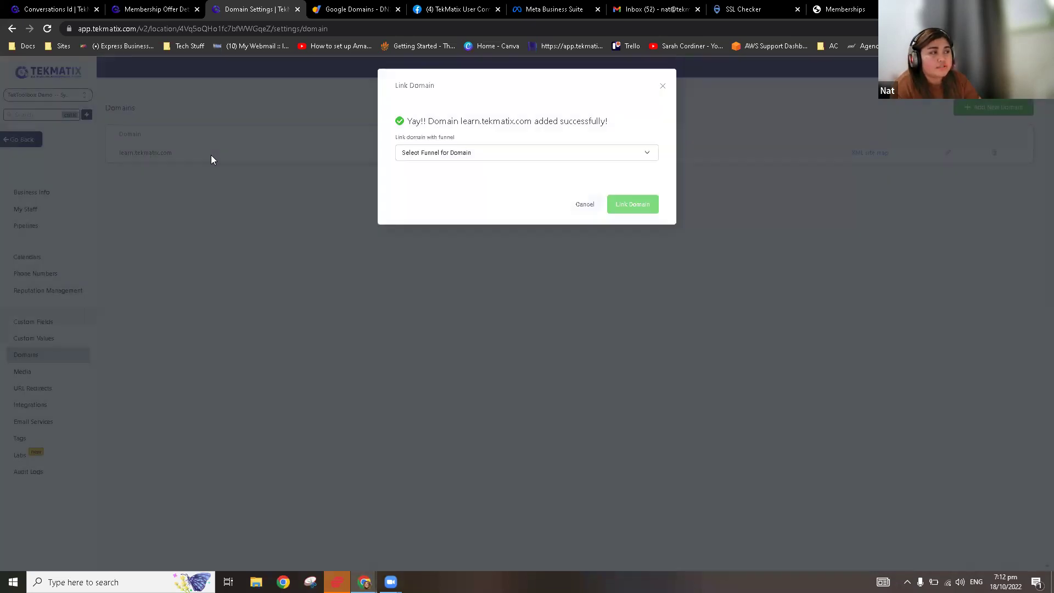
click(664, 88)
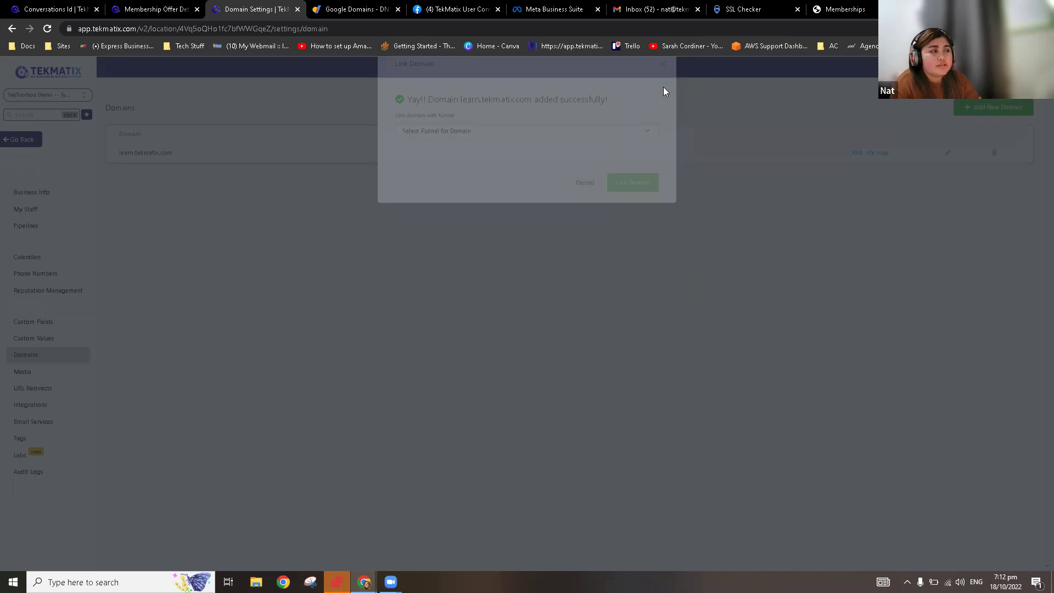
click(20, 141)
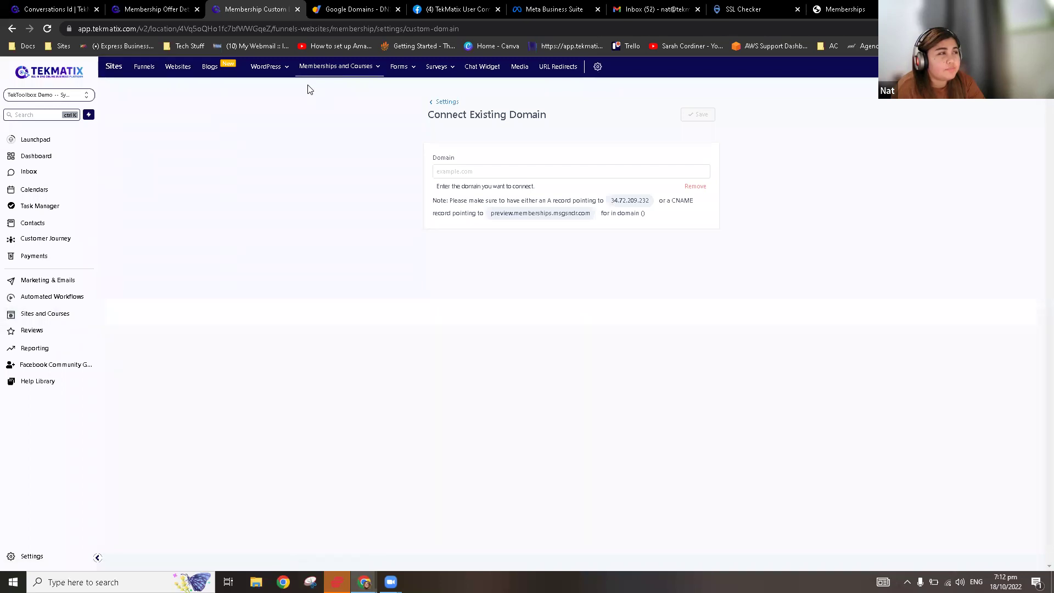
click(145, 68)
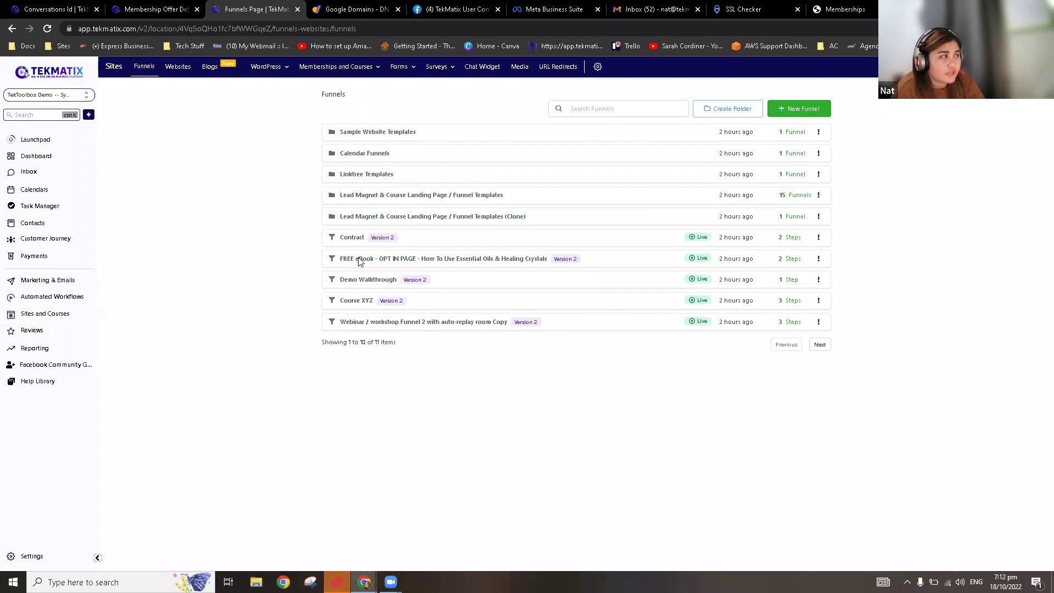
Step: In the Course (Paid) Funnel Copy settings, choose learn.tekmatix.com as the domain and save
click(367, 218)
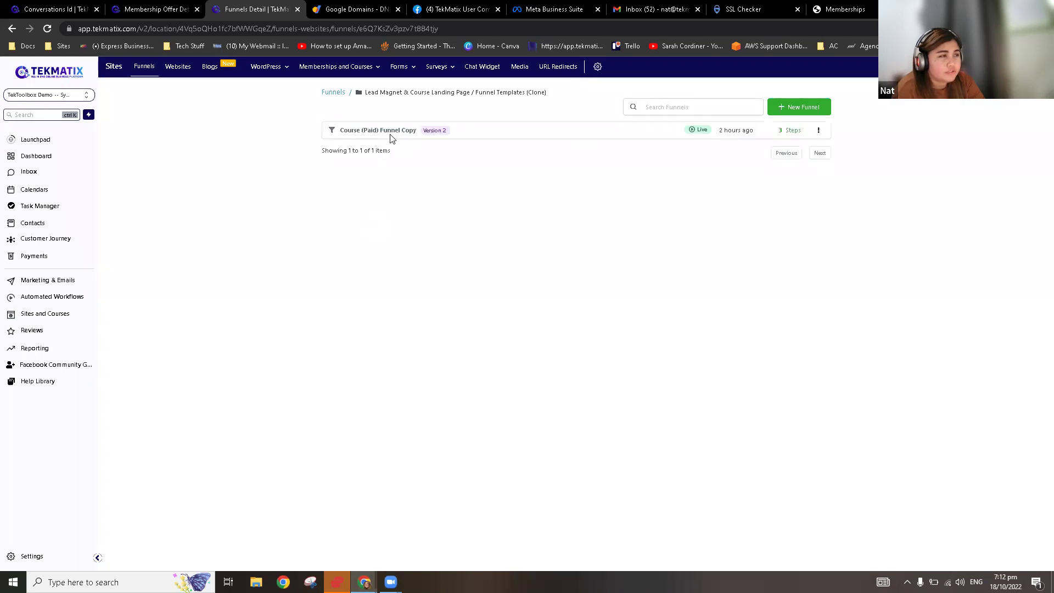
click(392, 134)
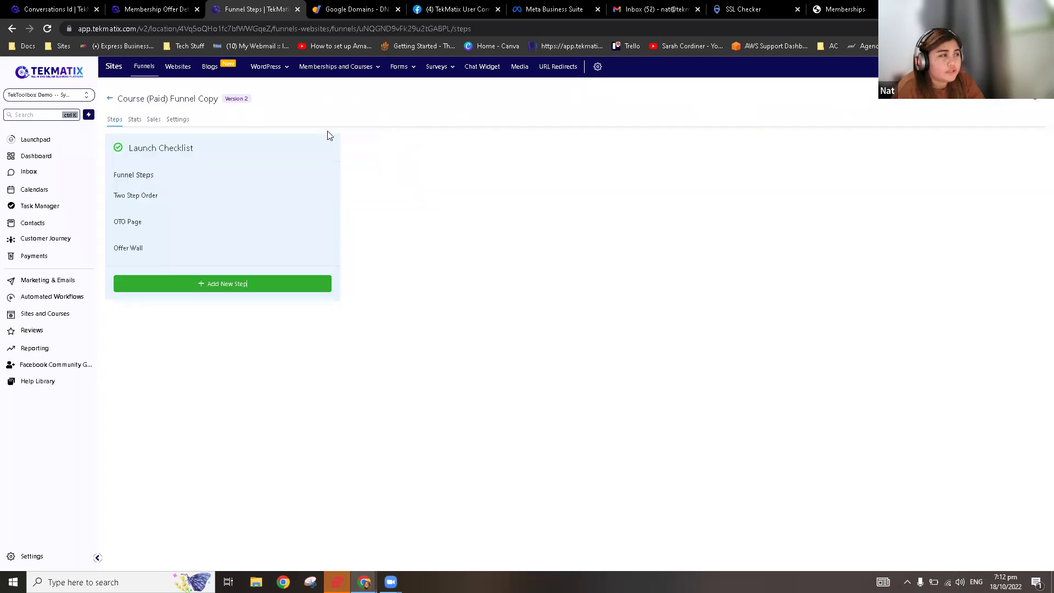
click(181, 120)
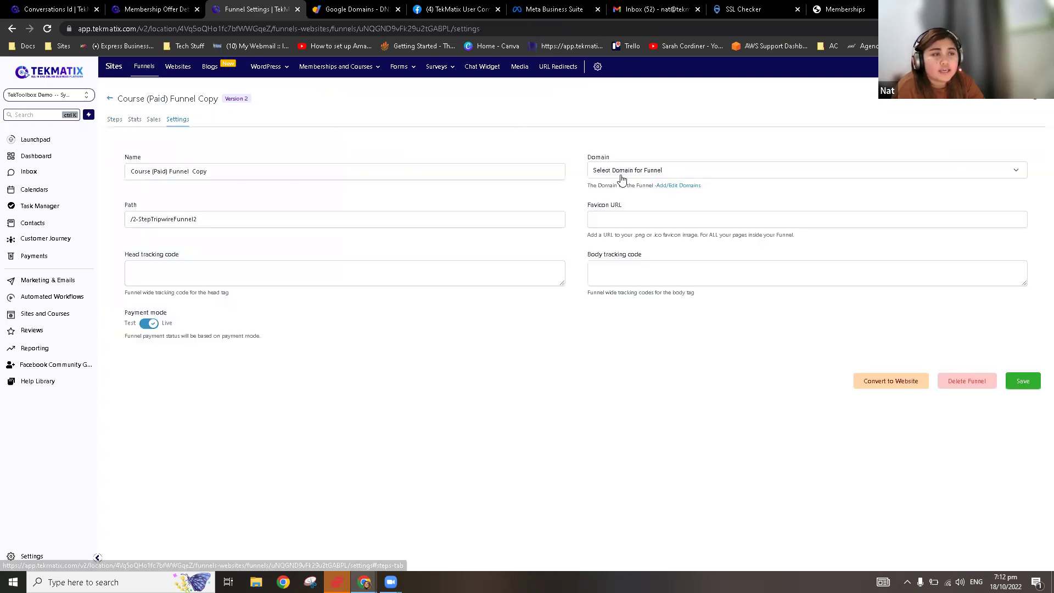
click(624, 171)
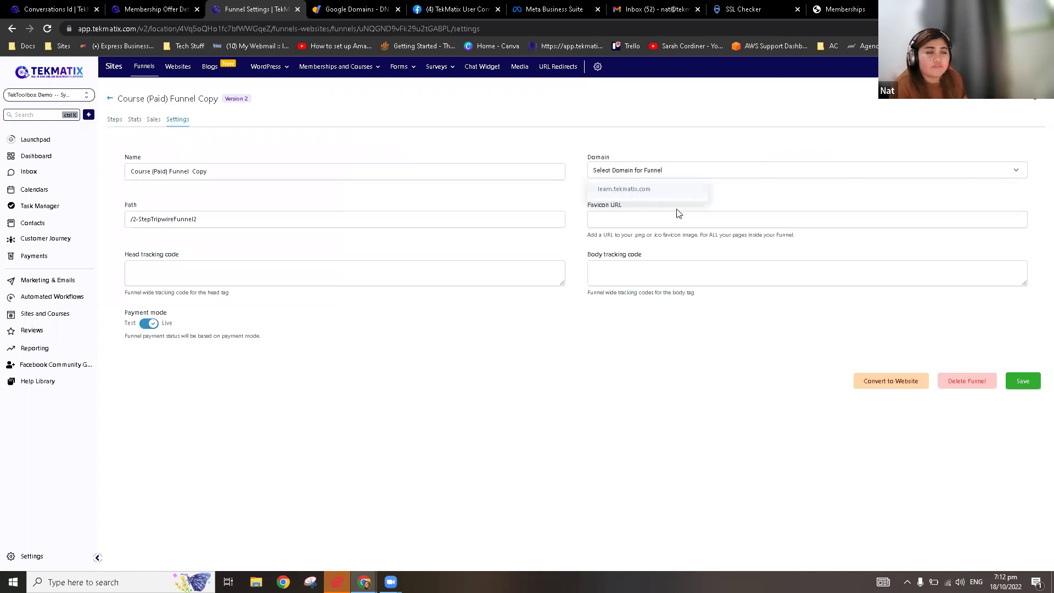
click(650, 191)
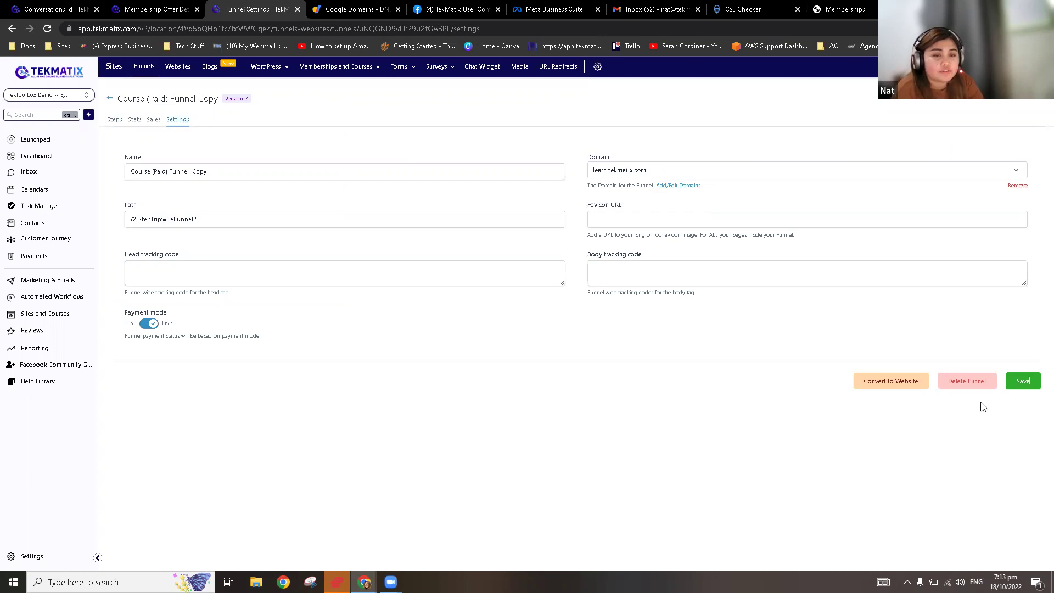
click(1024, 384)
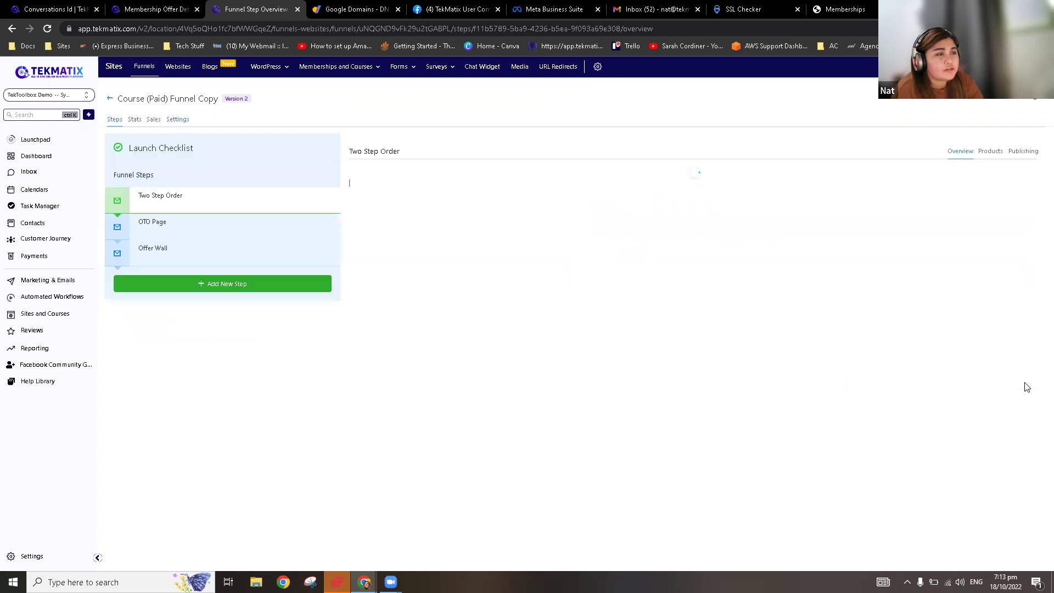
drag(510, 174, 379, 174)
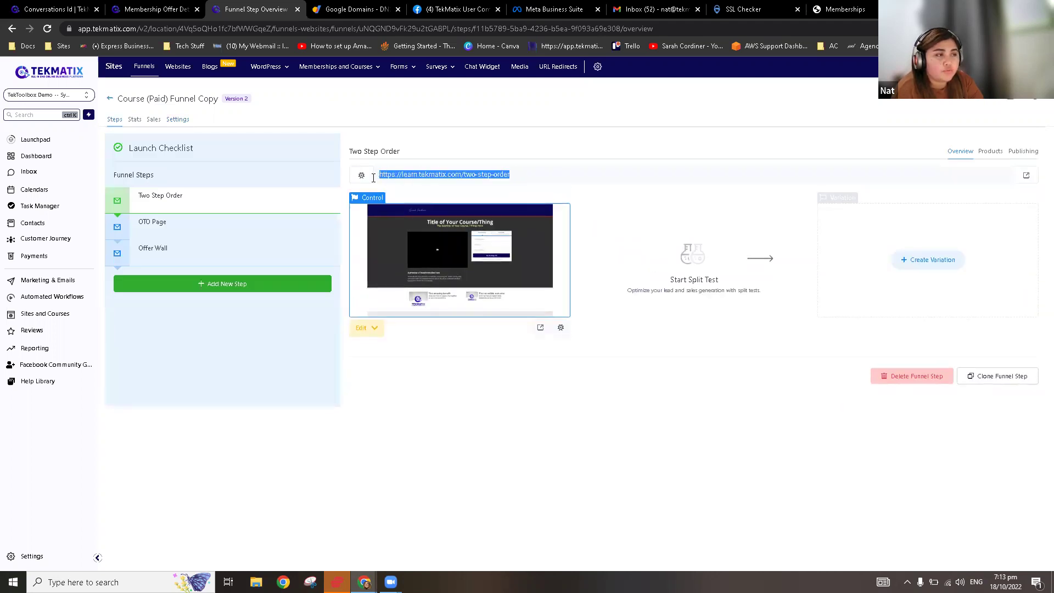
click(575, 174)
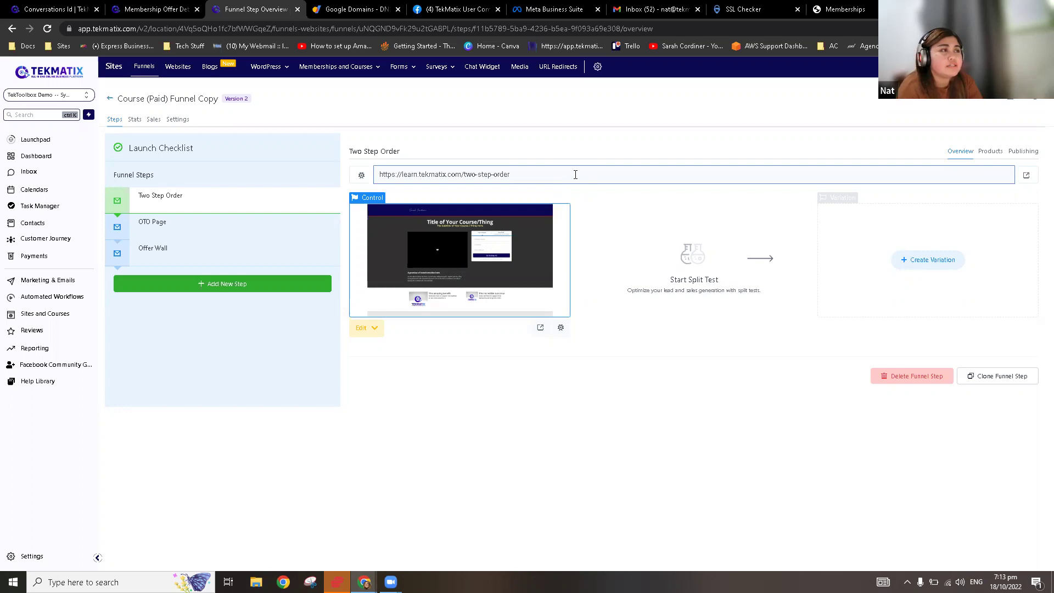
mouse_move(348, 71)
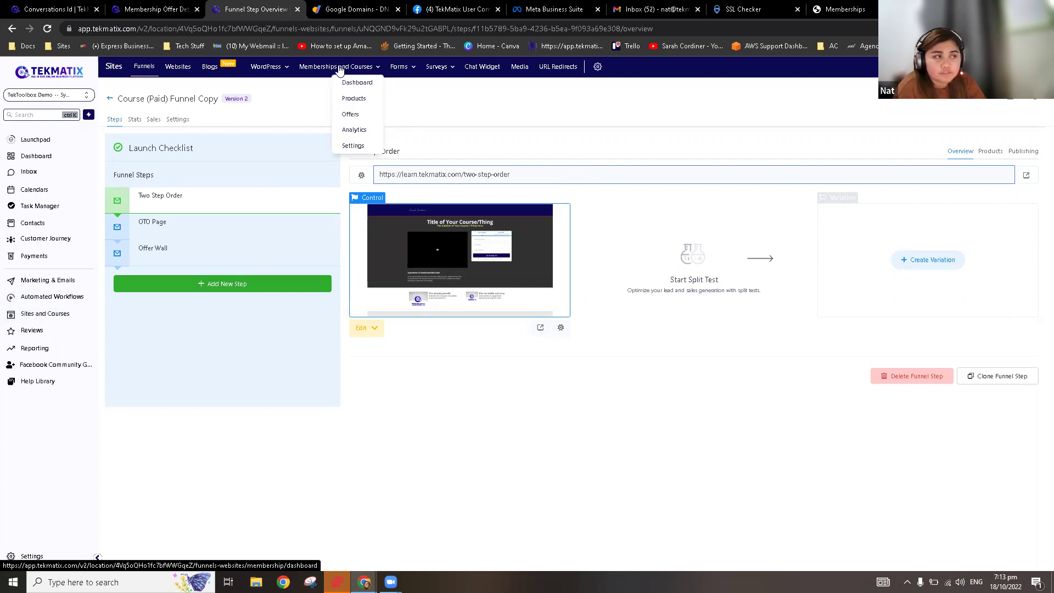
Step: Go to the membership Custom Domains page and select the preview.memberships.msgsndr.com CNAME target for copying
click(360, 149)
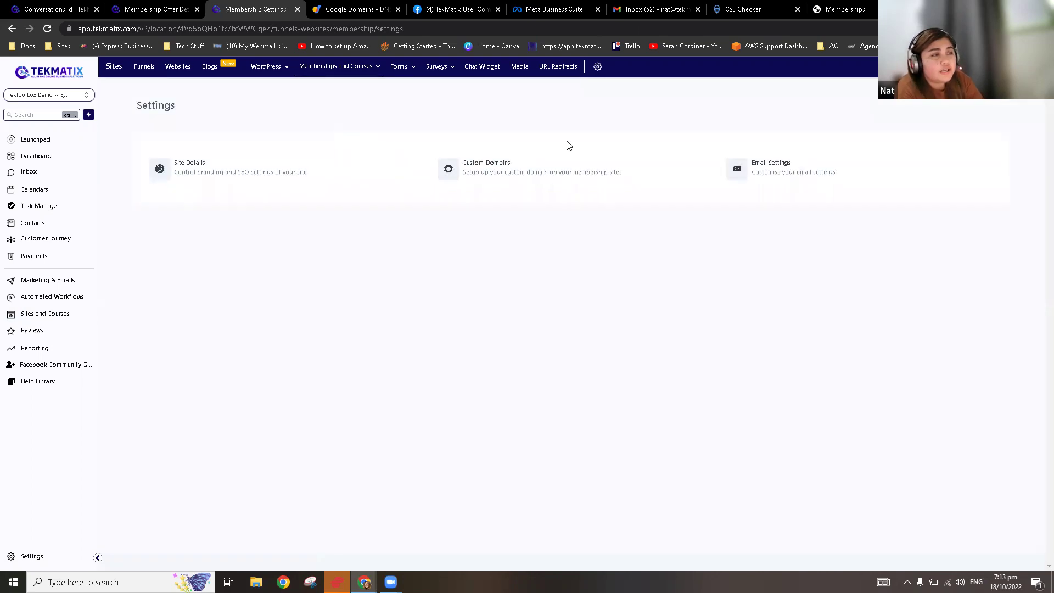
click(543, 173)
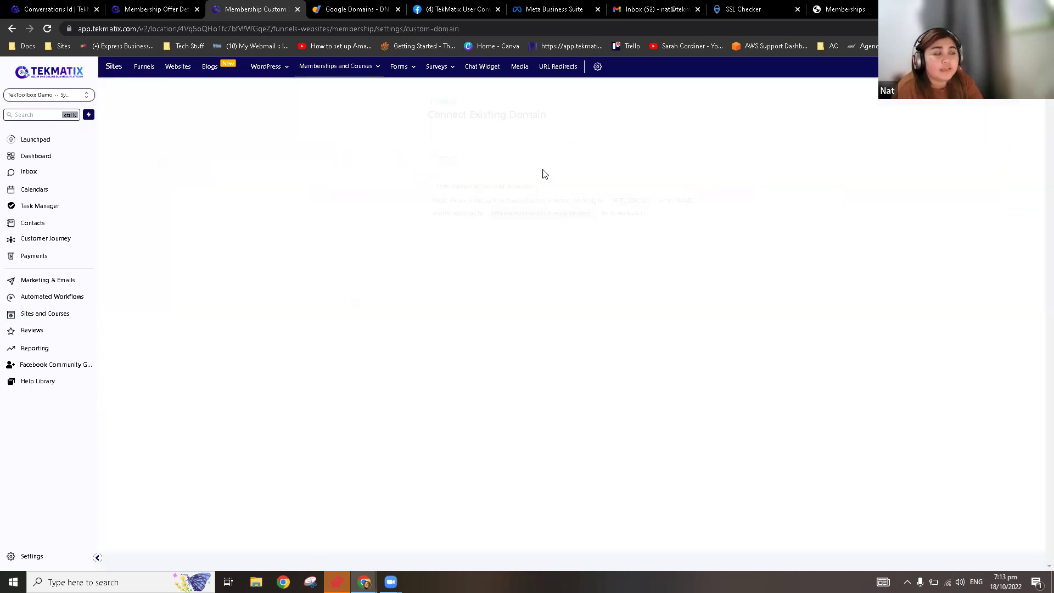
click(537, 172)
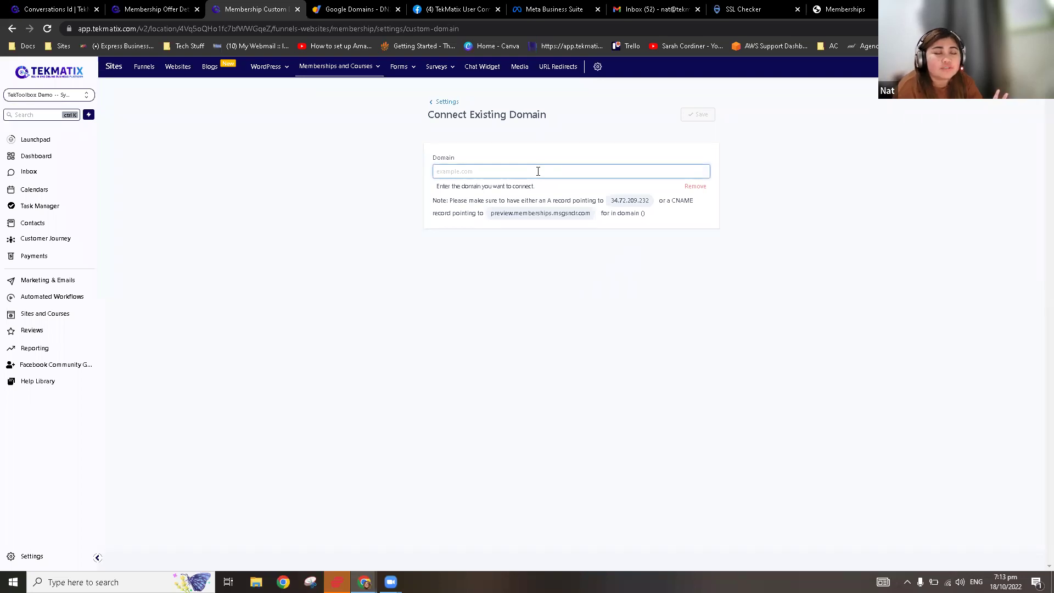
drag(651, 203, 582, 219)
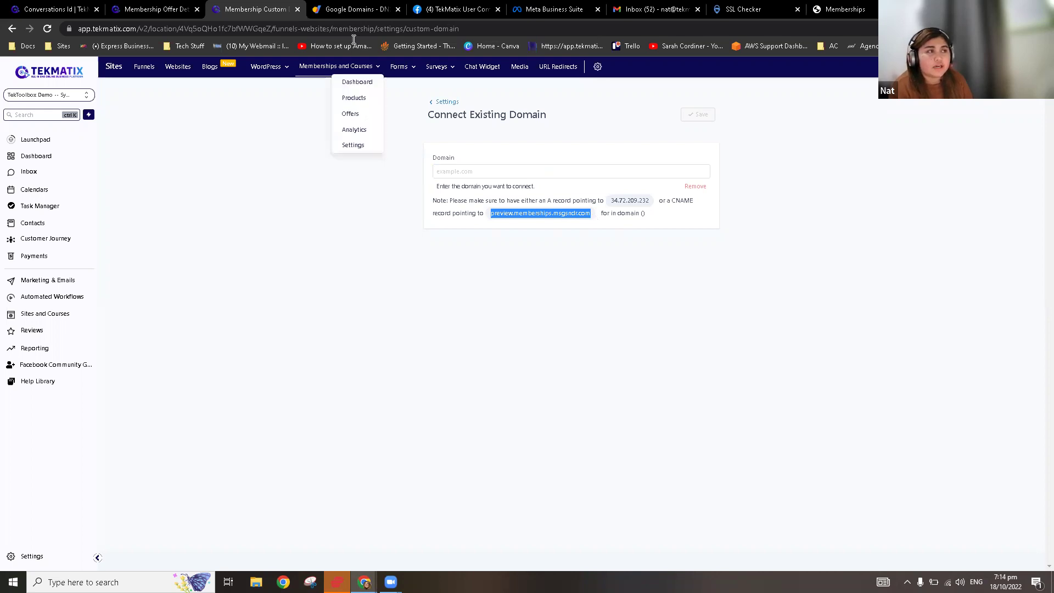
Step: Add a new CNAME record in tekmatix.com's custom records with data preview.memberships.msgsndr.com
click(347, 12)
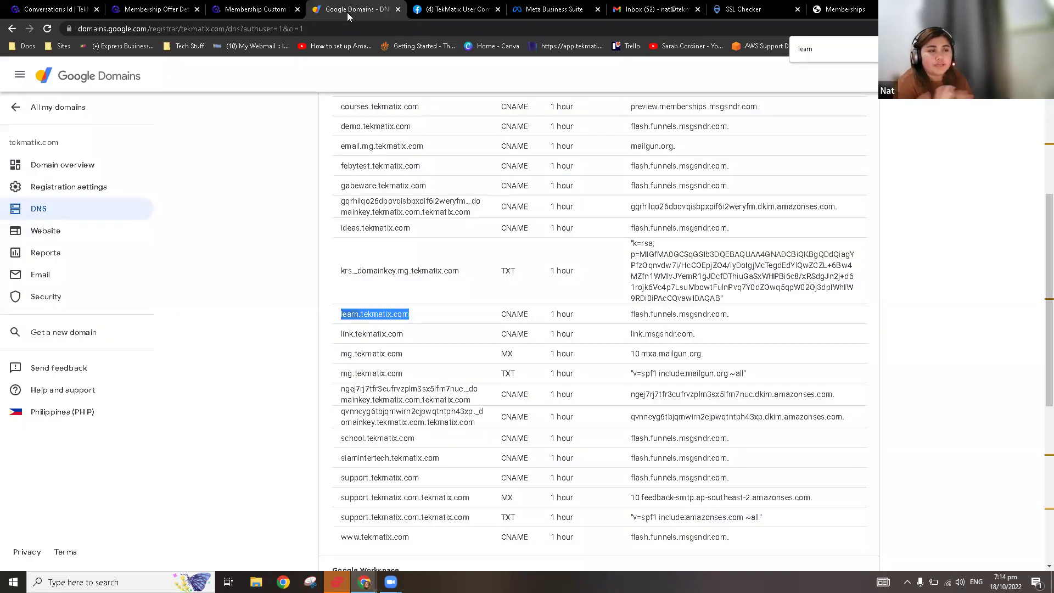
scroll(588, 336, down, 4)
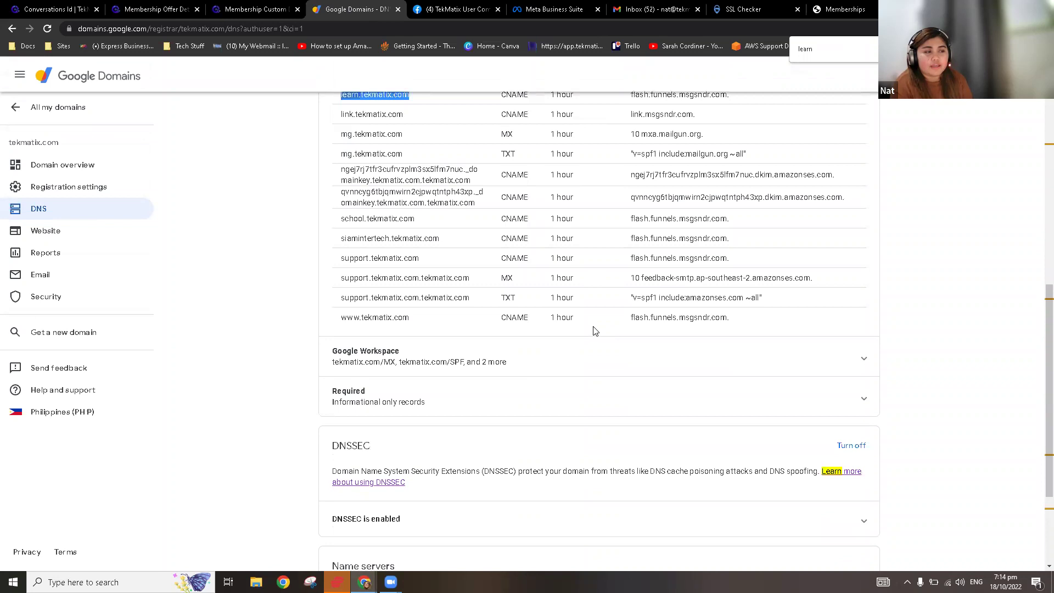
scroll(612, 355, up, 12)
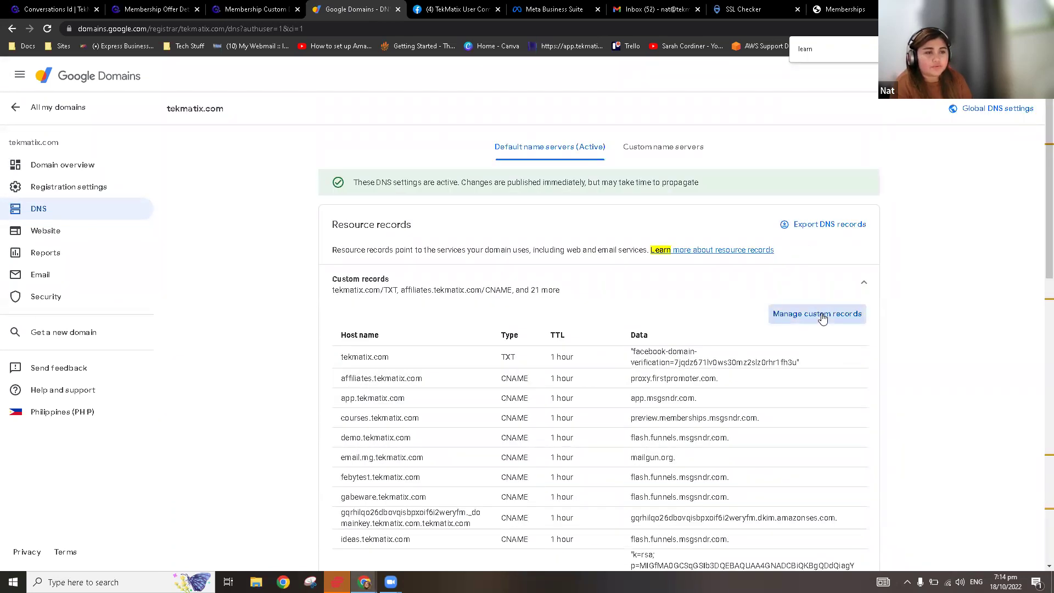
click(822, 318)
scroll(672, 313, down, 9)
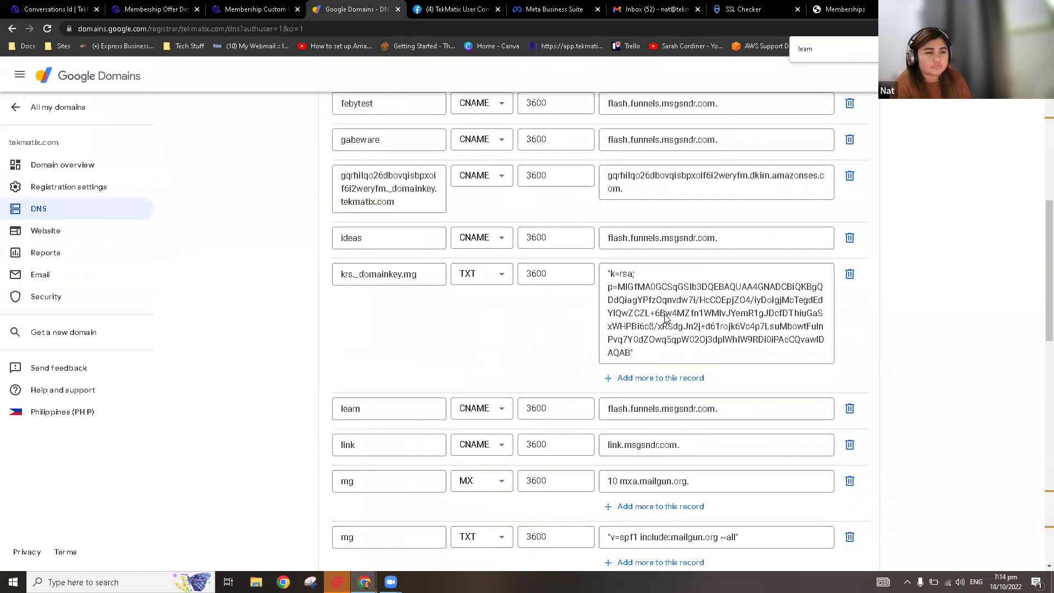
scroll(664, 319, down, 10)
click(391, 256)
click(500, 267)
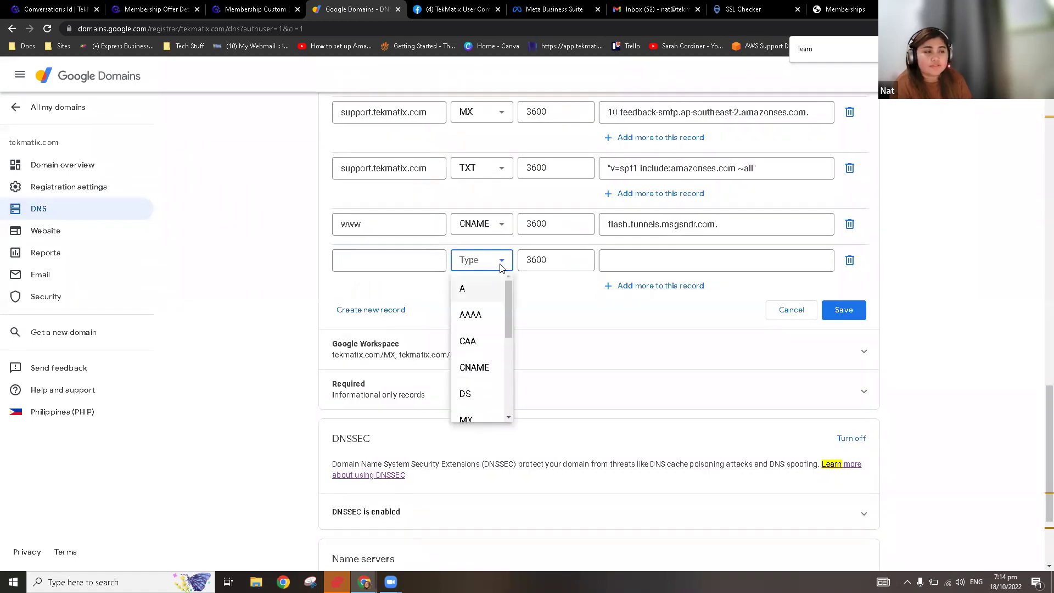
click(474, 366)
click(643, 261)
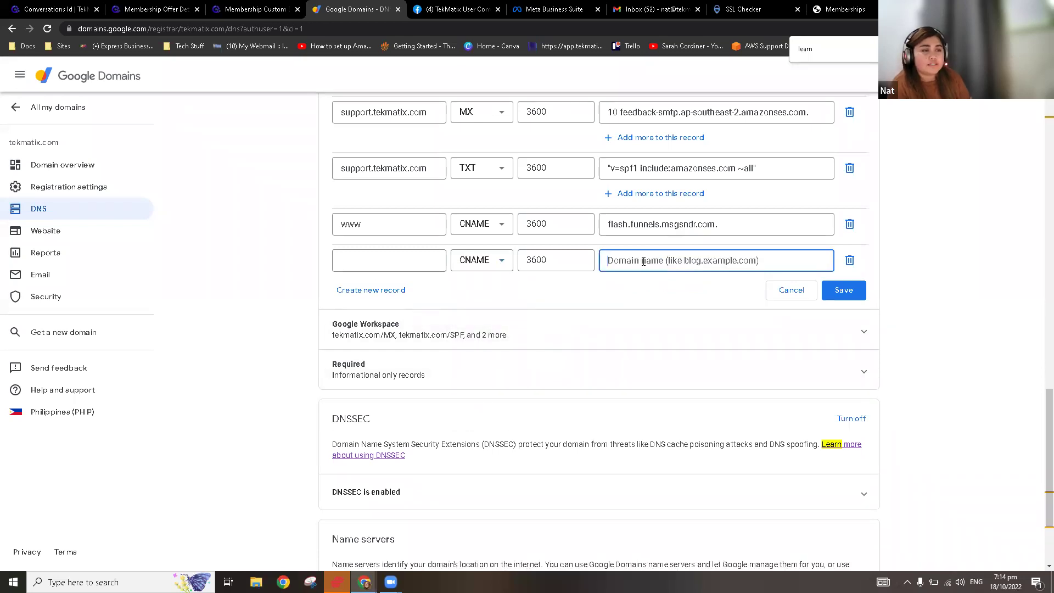
text(preview.memberships.msgsndr.com)
Step: Set the new record's host name to 'workshops' and save it
click(364, 259)
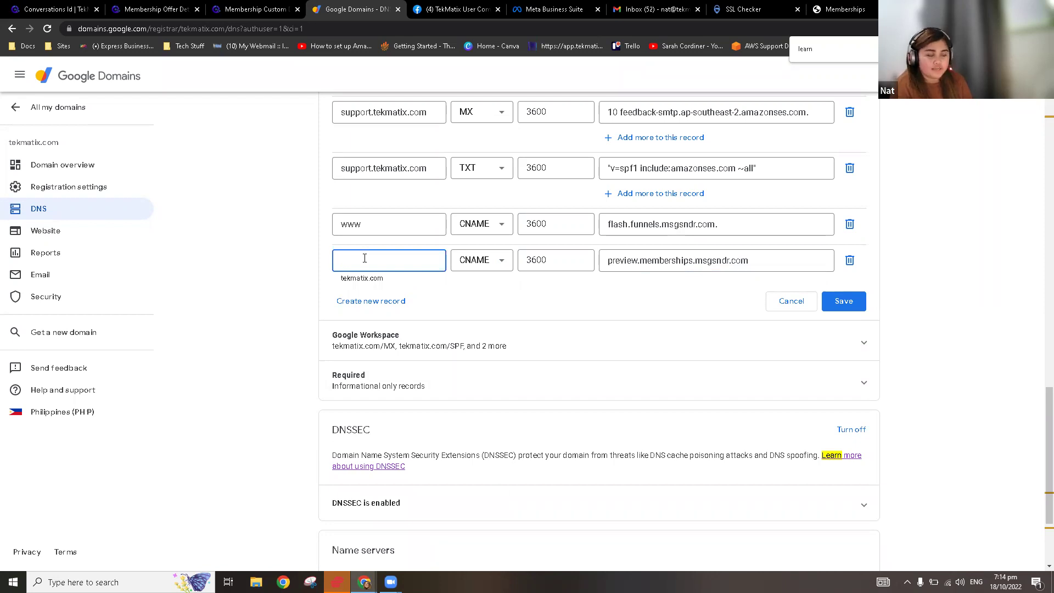
text(workshops)
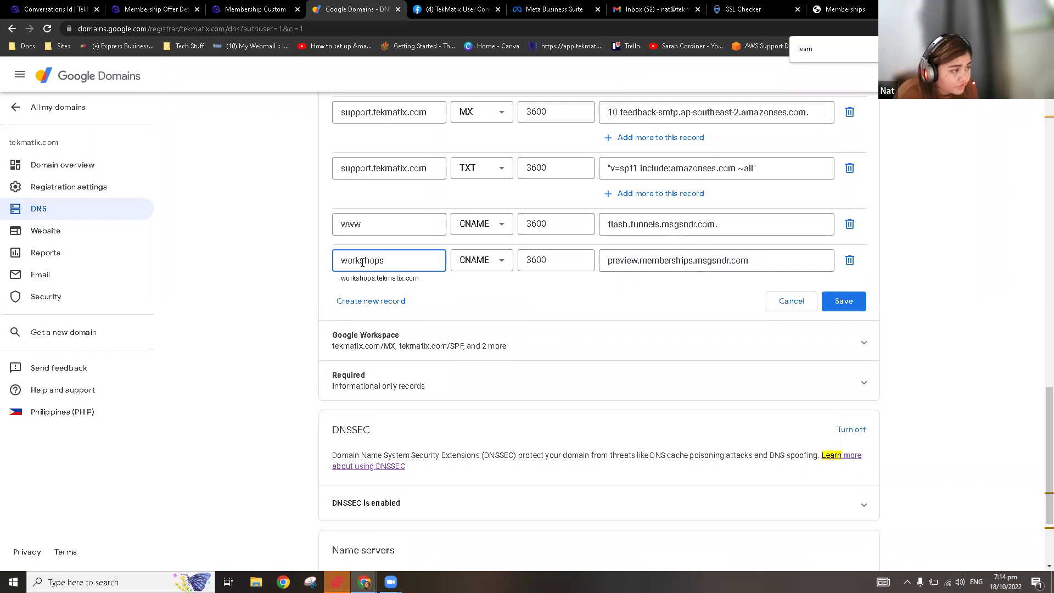
click(849, 306)
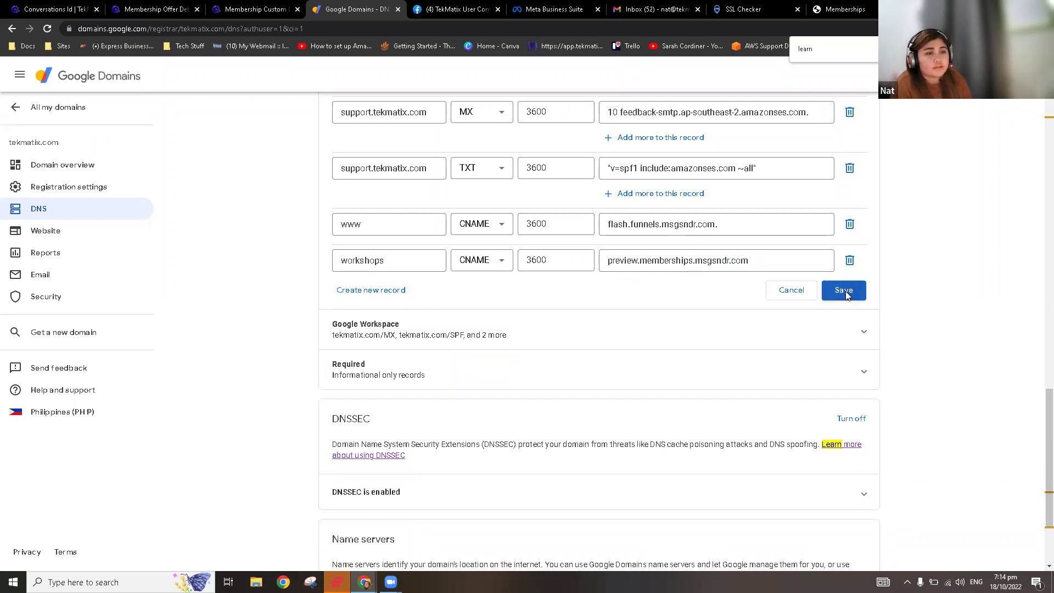
click(845, 293)
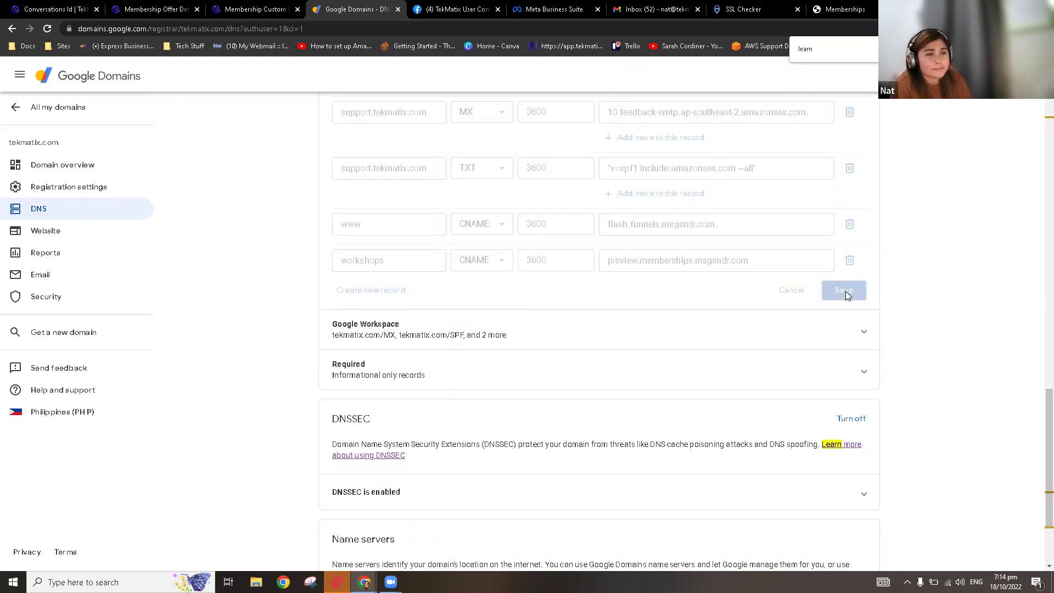
scroll(615, 277, up, 5)
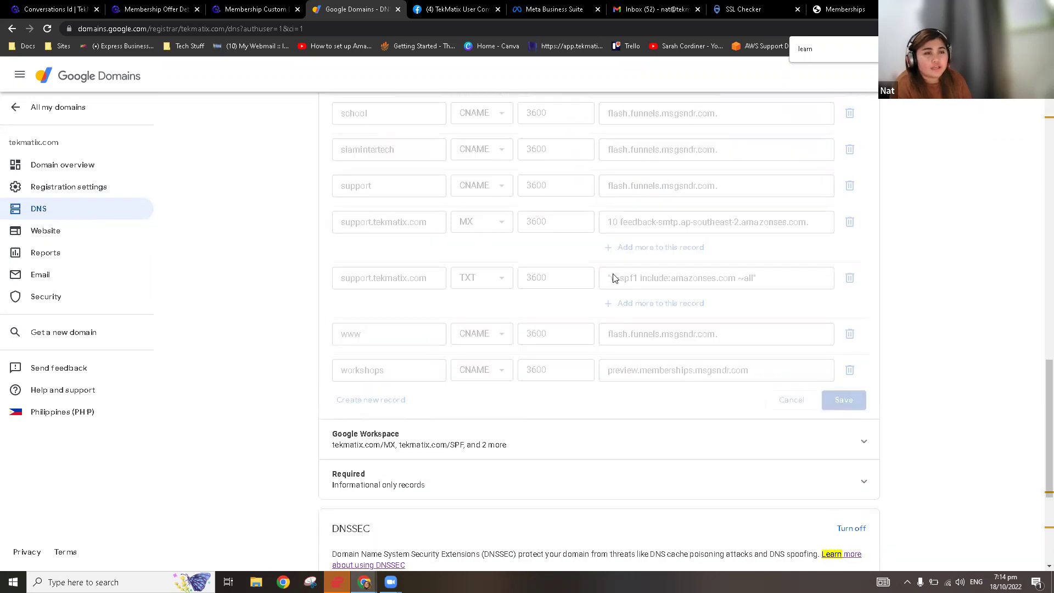
scroll(621, 280, up, 5)
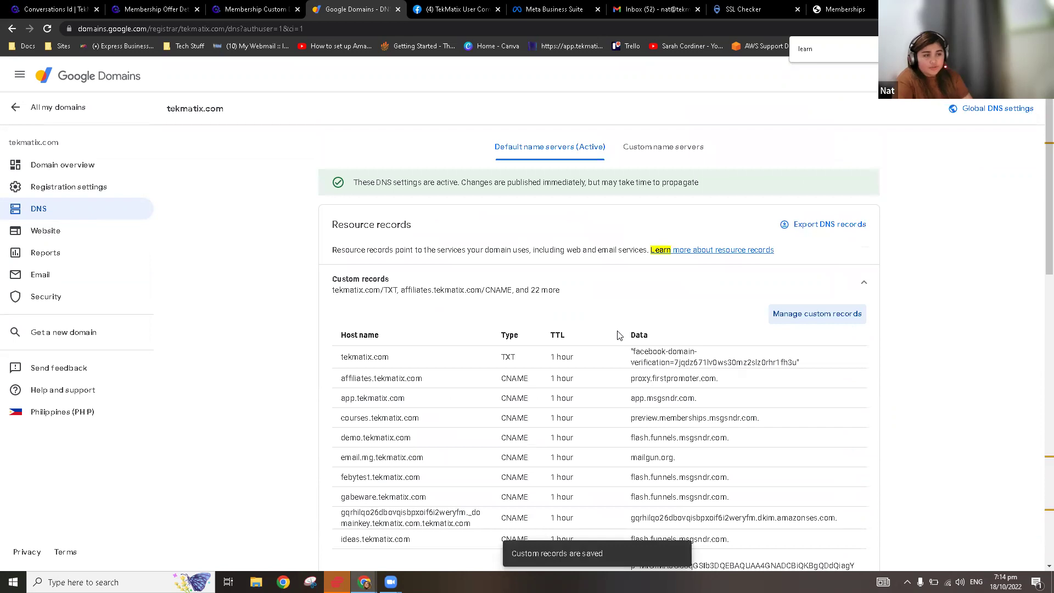
scroll(657, 411, down, 2)
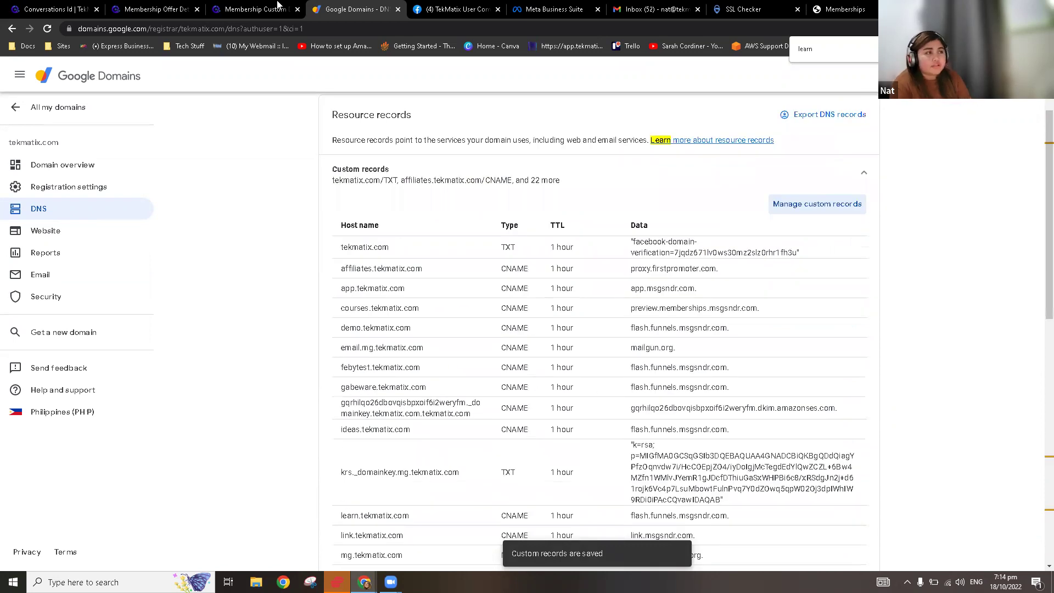
click(258, 10)
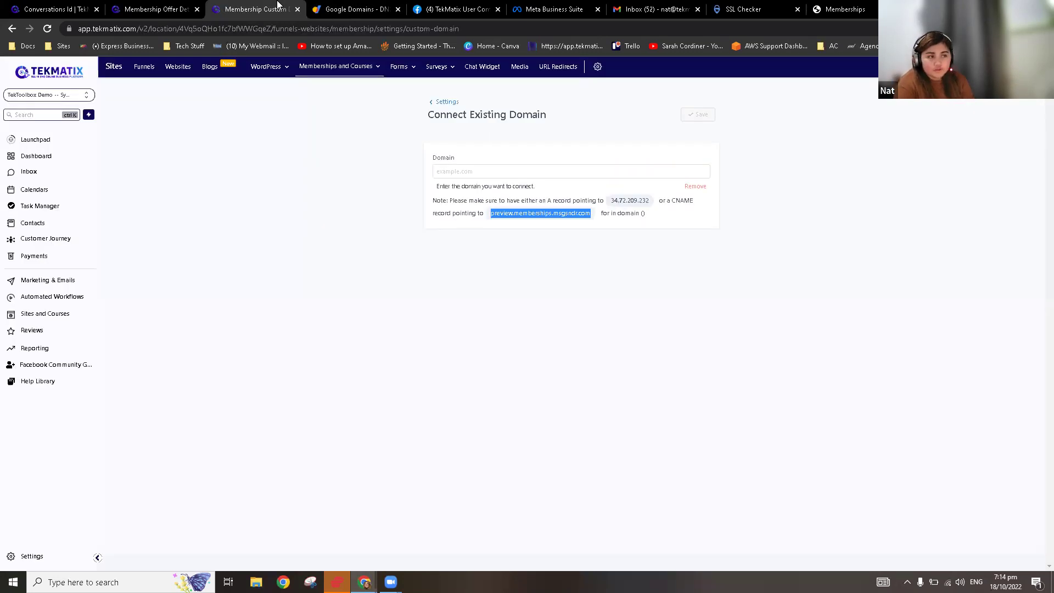
Step: Save workshops.tekmatix.com as the membership domain, correcting the initial 'workshop' typo
click(476, 173)
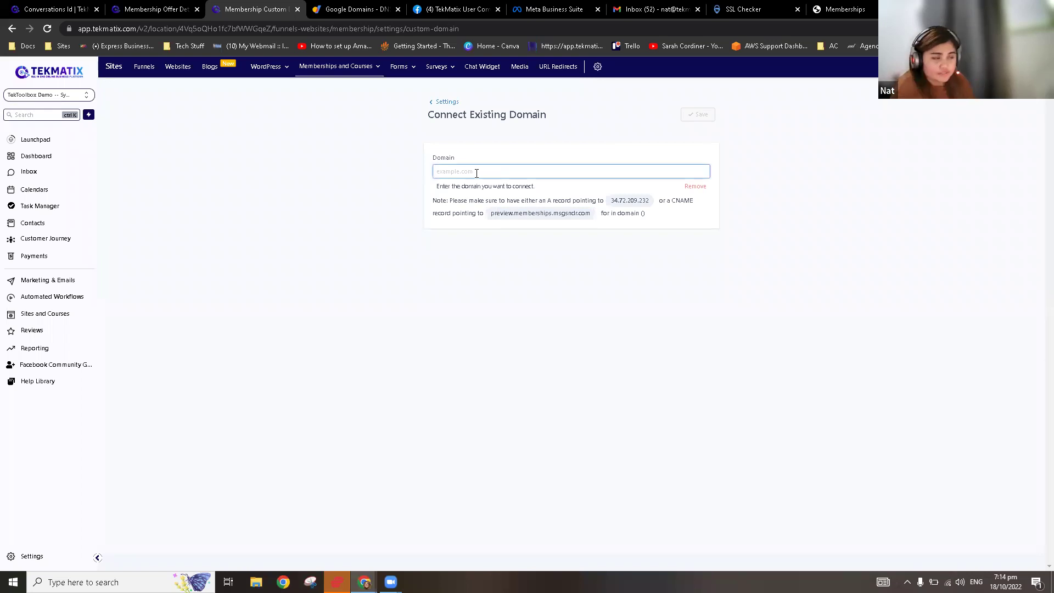
text(works)
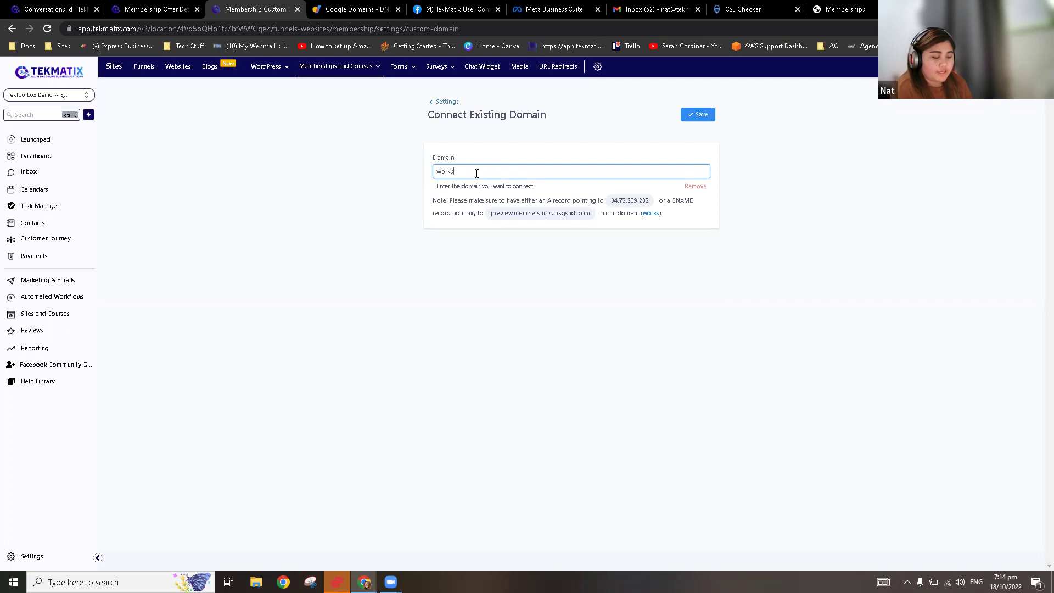
text(hop.tekmatix.com)
click(701, 116)
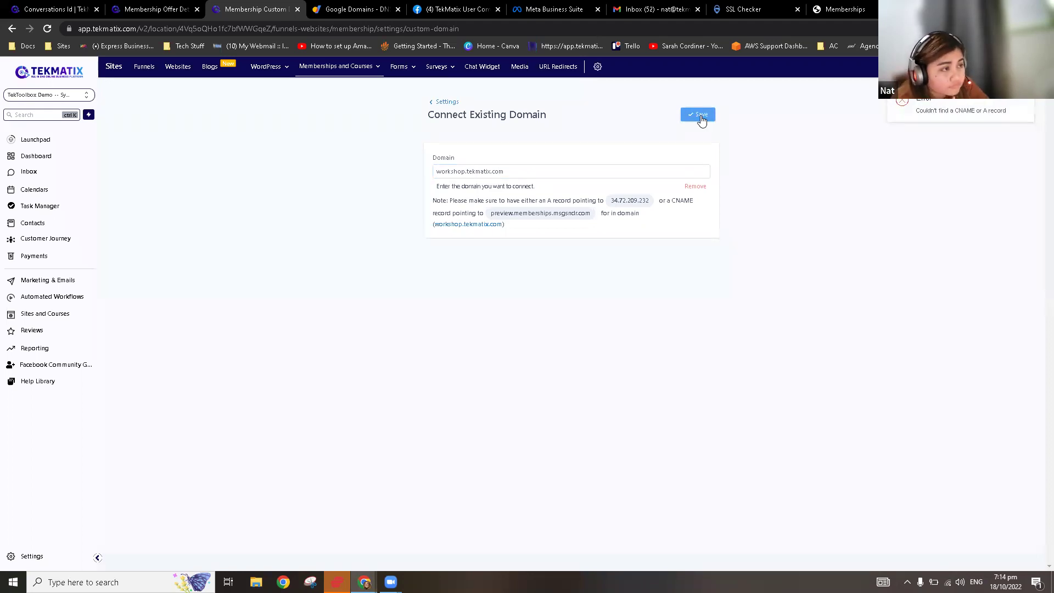
click(522, 172)
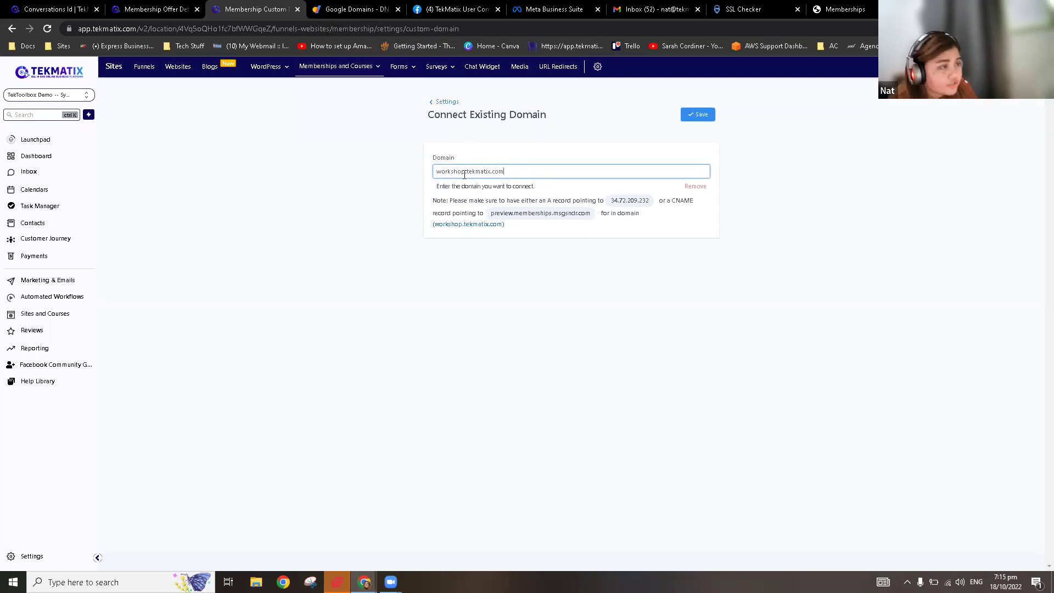
text(s)
click(705, 115)
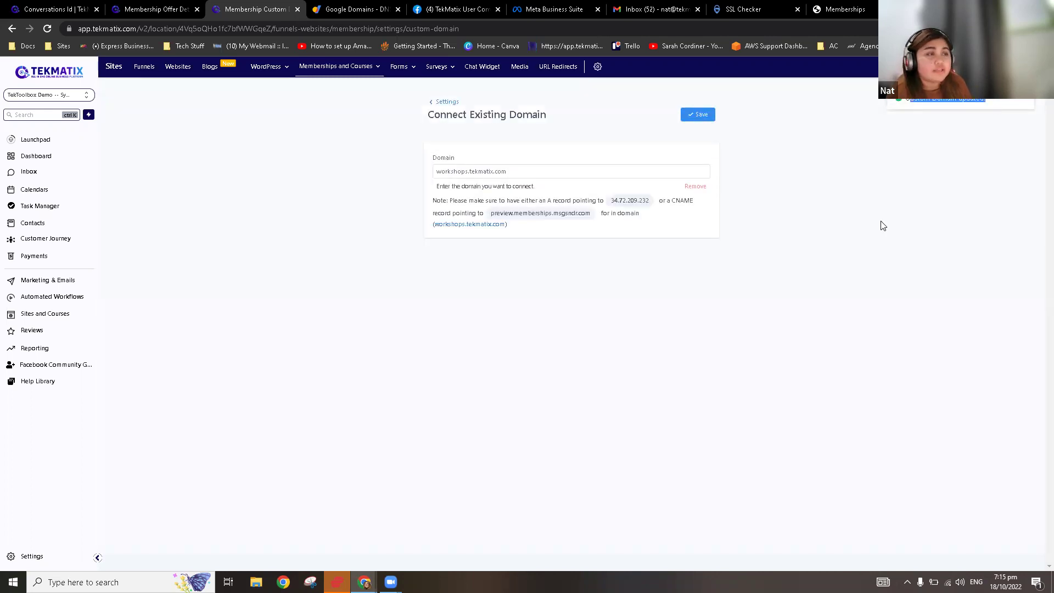
Step: Copy workshops.tekmatix.com and paste it into a new browser tab's address bar
drag(516, 171, 439, 172)
key(ctrl+c)
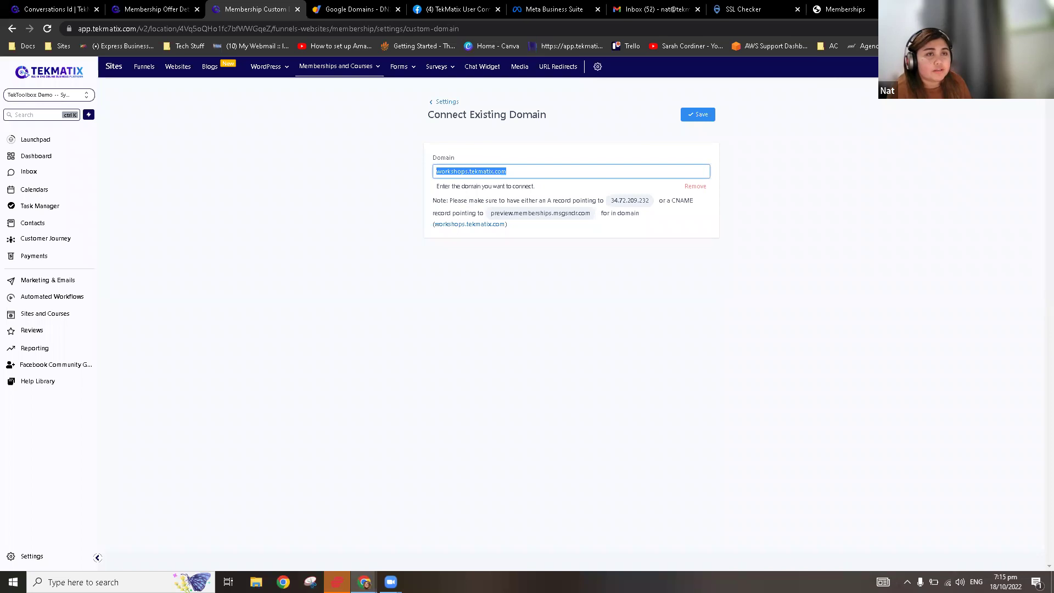
key(ctrl+t)
key(ctrl+v)
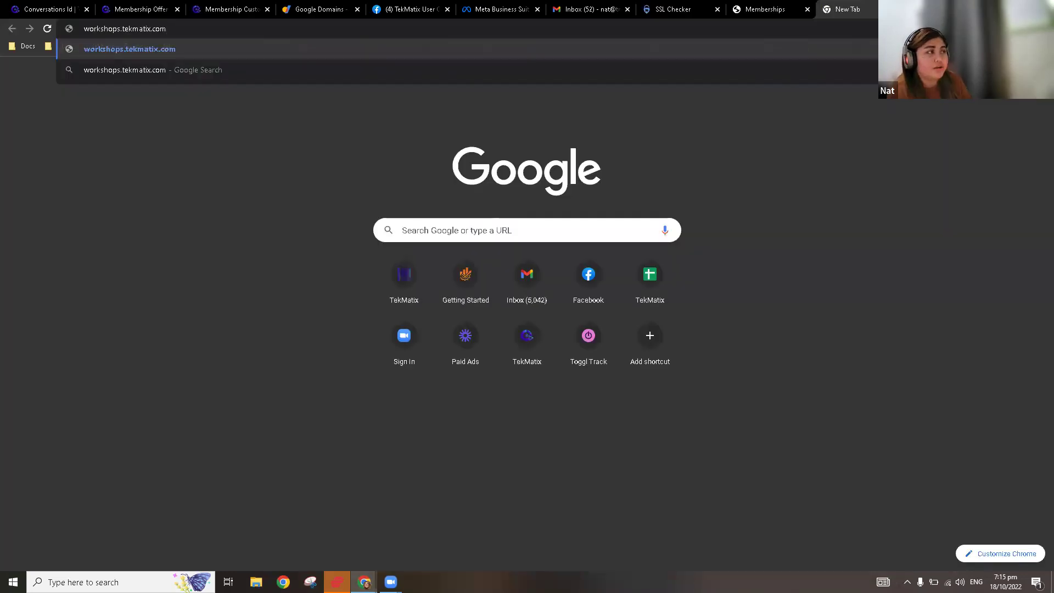
Step: Load workshops.tekmatix.com, then reload it to confirm the sign-in page appears
key(Return)
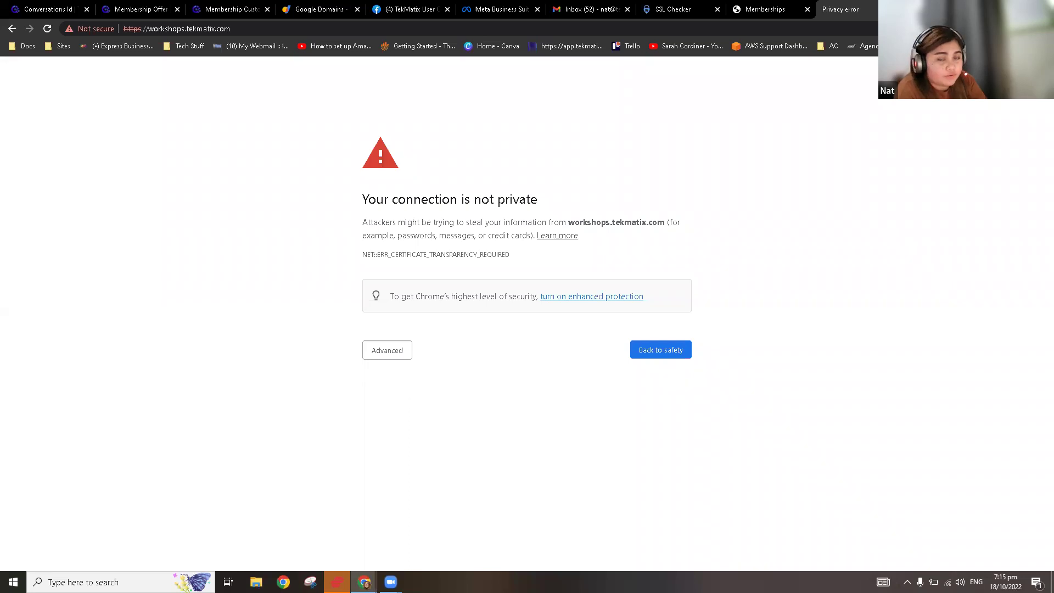
click(245, 32)
key(Return)
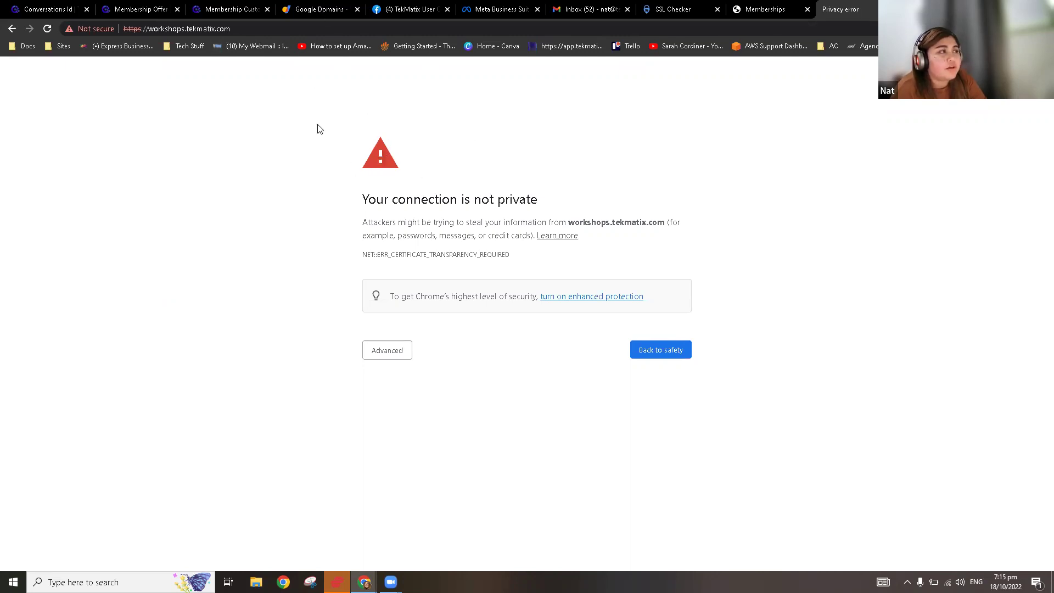
Step: Test the workshops.tekmatix.com link from the domain settings and recheck the Google Domains records
click(248, 8)
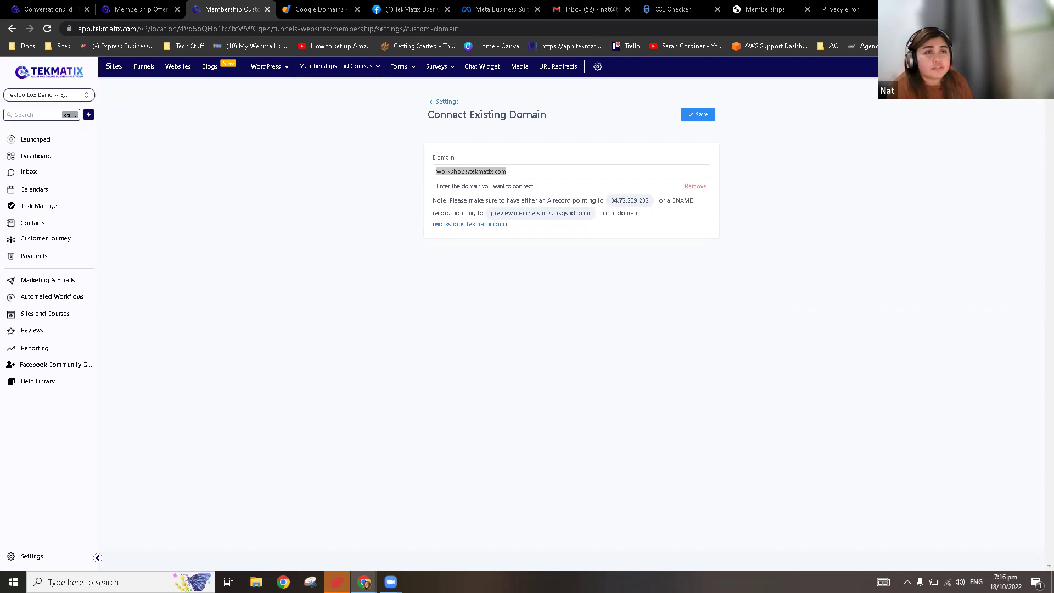
click(469, 224)
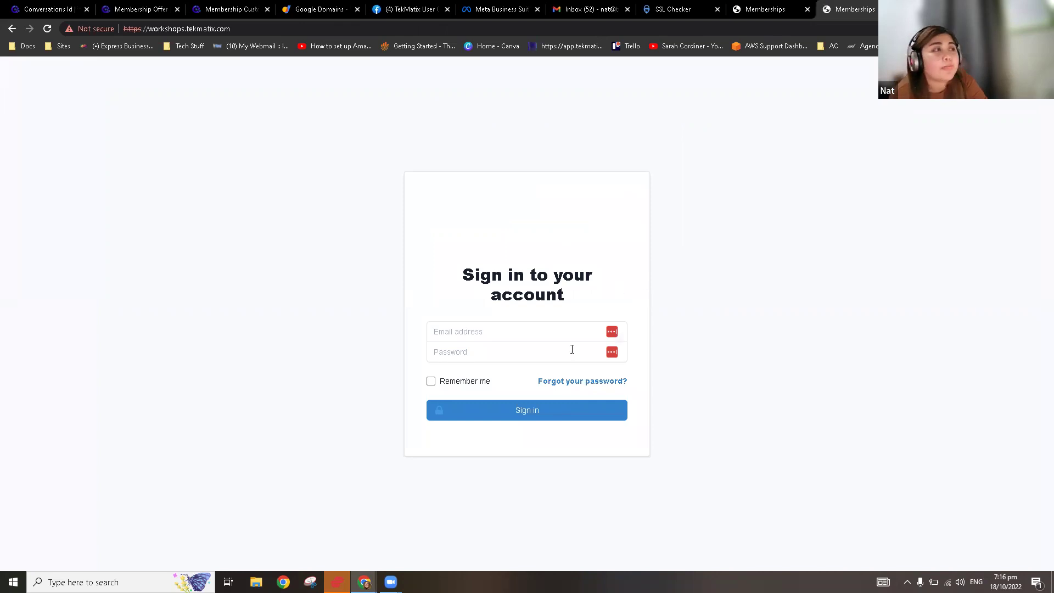
click(310, 11)
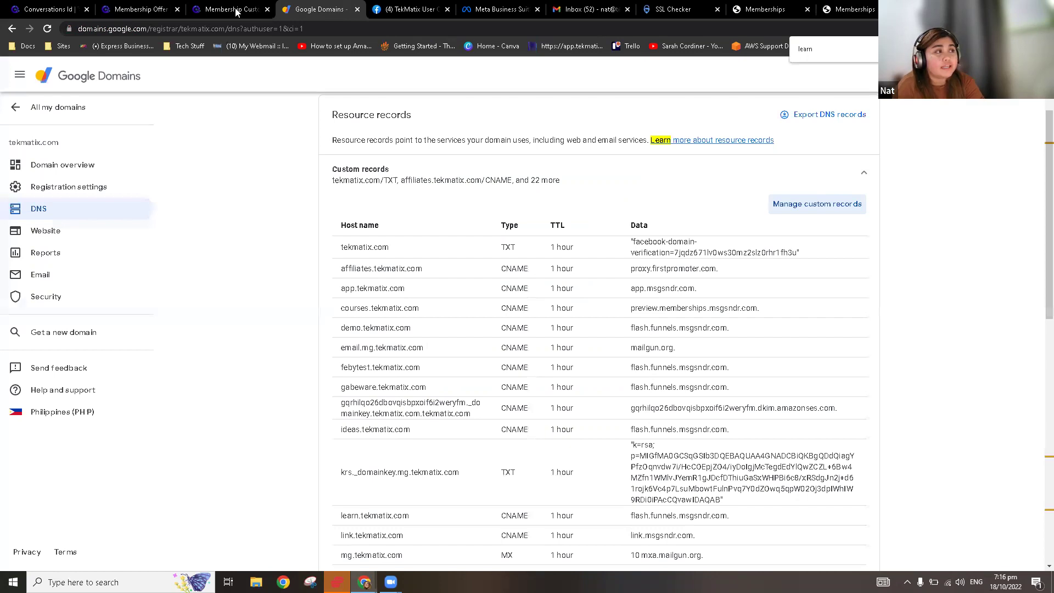
click(236, 11)
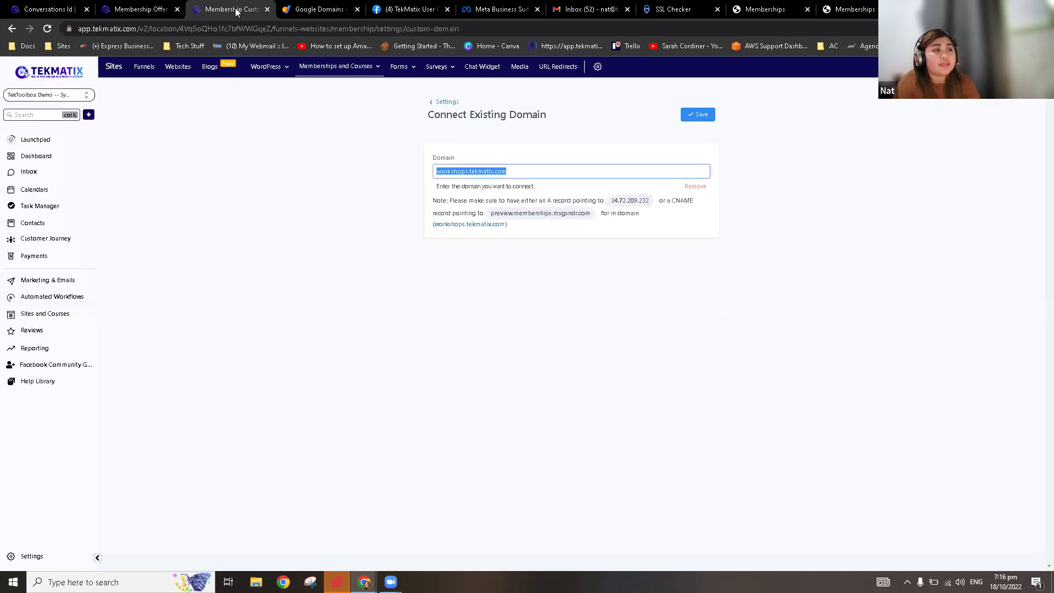
Step: Leave Connect Existing Domain for the membership Settings overview with Site Details, Custom Domains and Email Settings
click(450, 102)
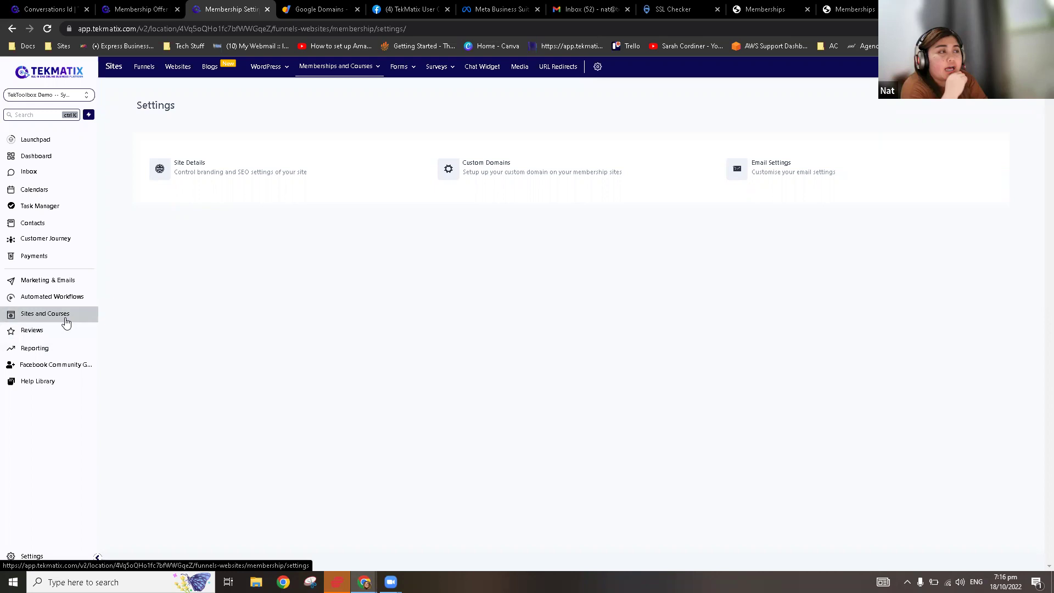
mouse_move(379, 69)
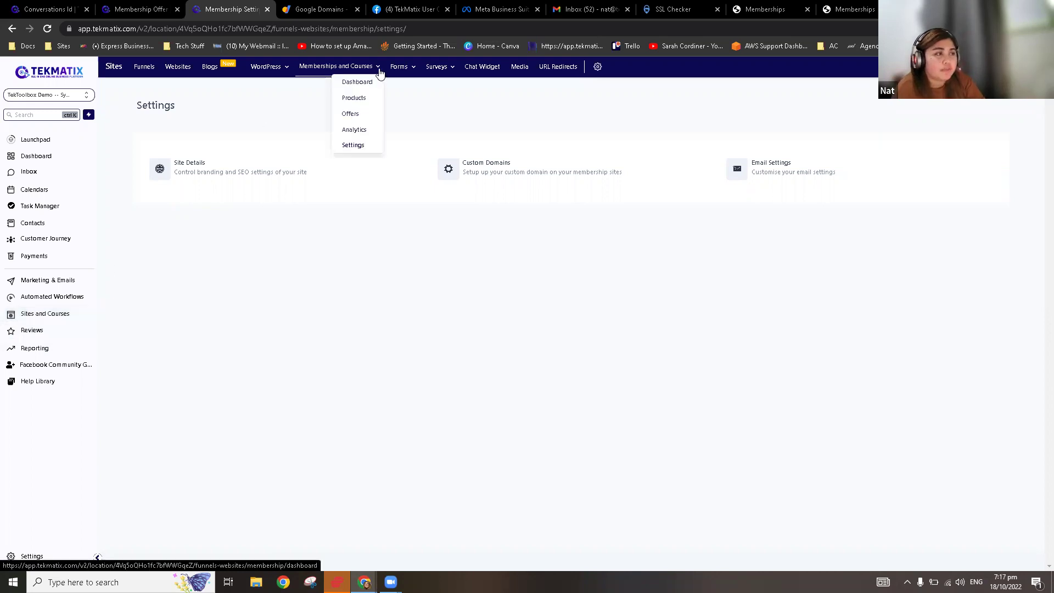
click(360, 103)
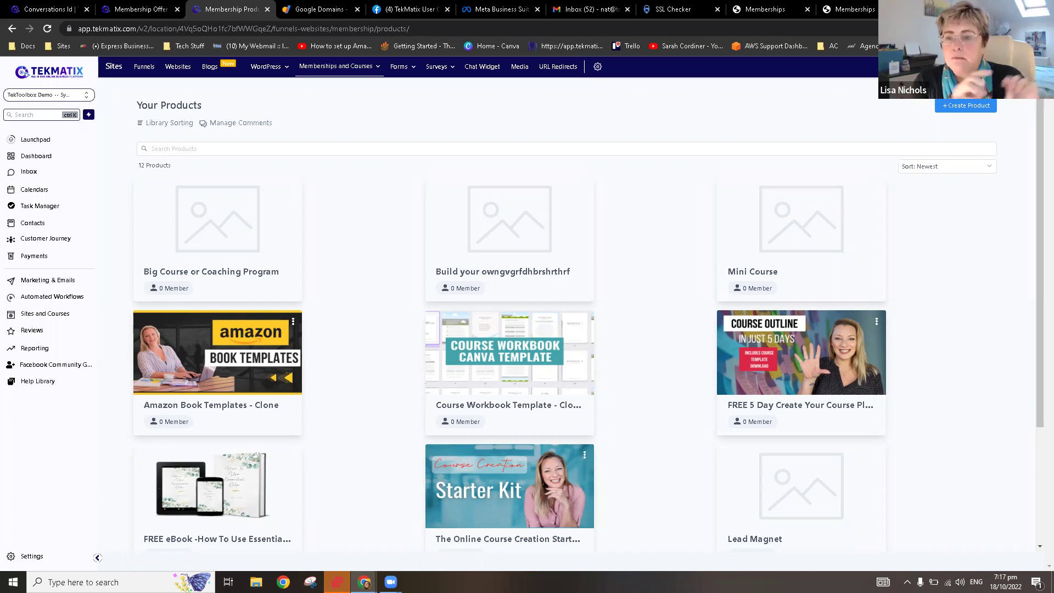
click(345, 68)
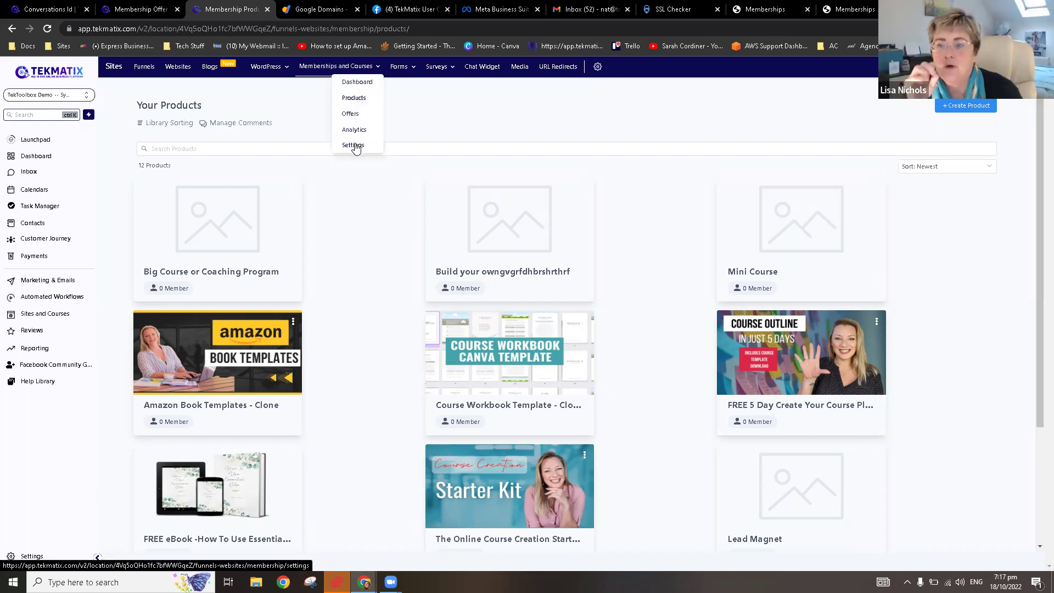
click(353, 145)
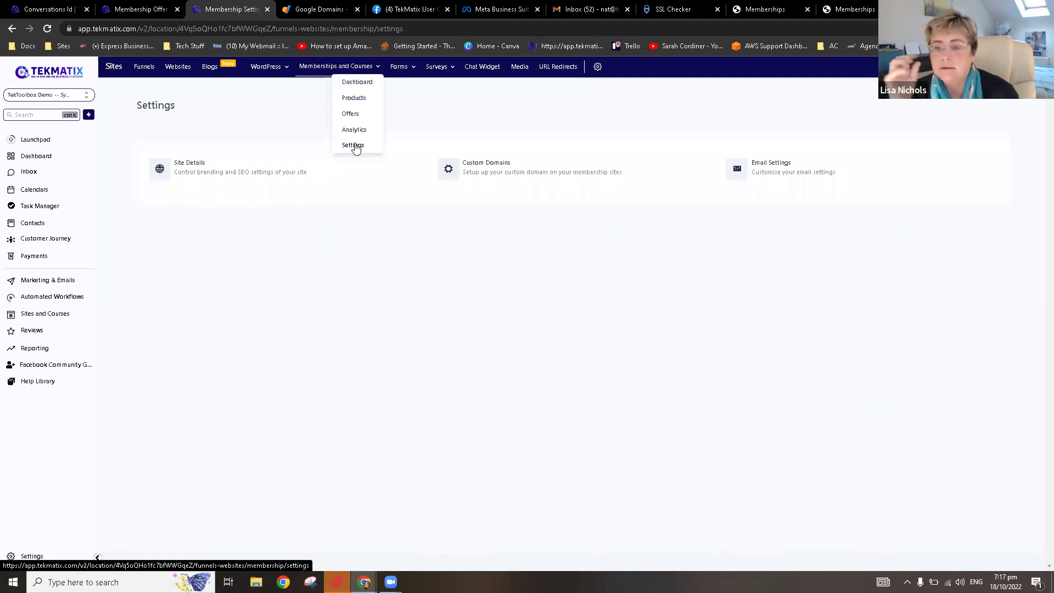
Step: Open Custom Domains and highlight A record IP 34.72.209.232 and CNAME preview.memberships.msgsndr.com
click(482, 176)
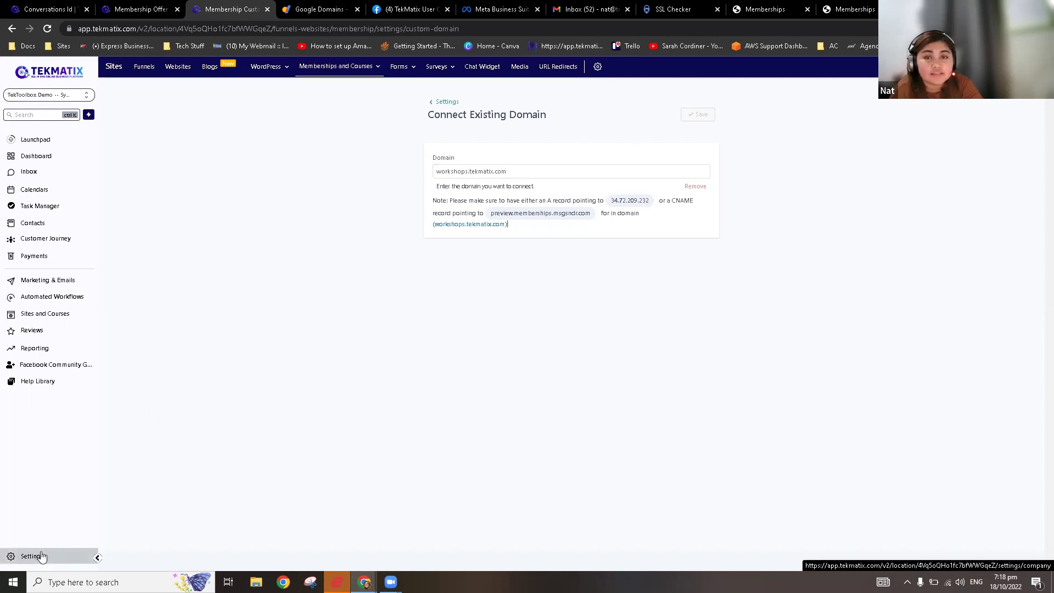
mouse_move(362, 73)
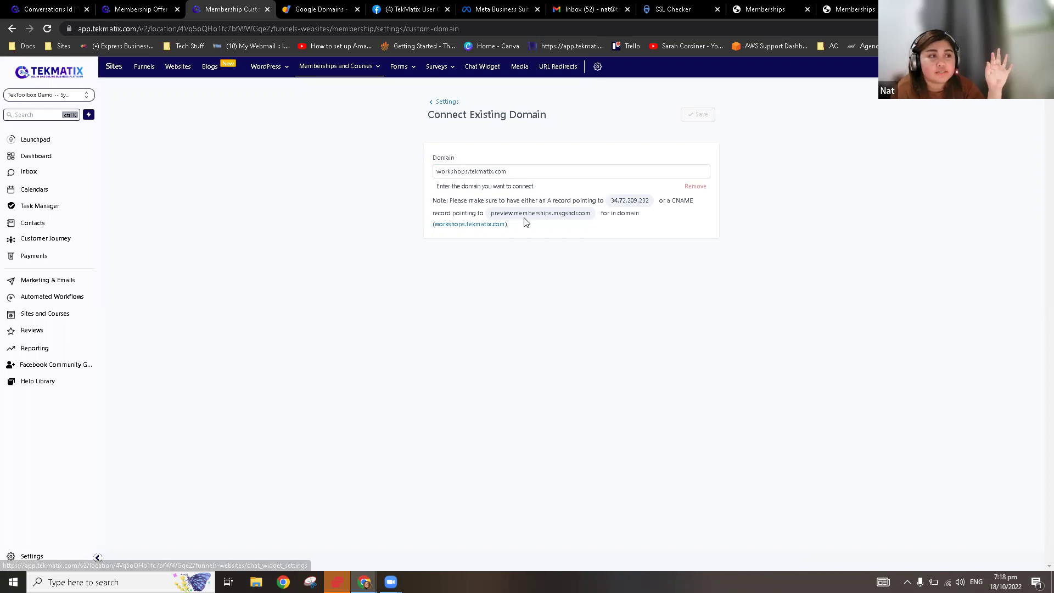
double_click(632, 201)
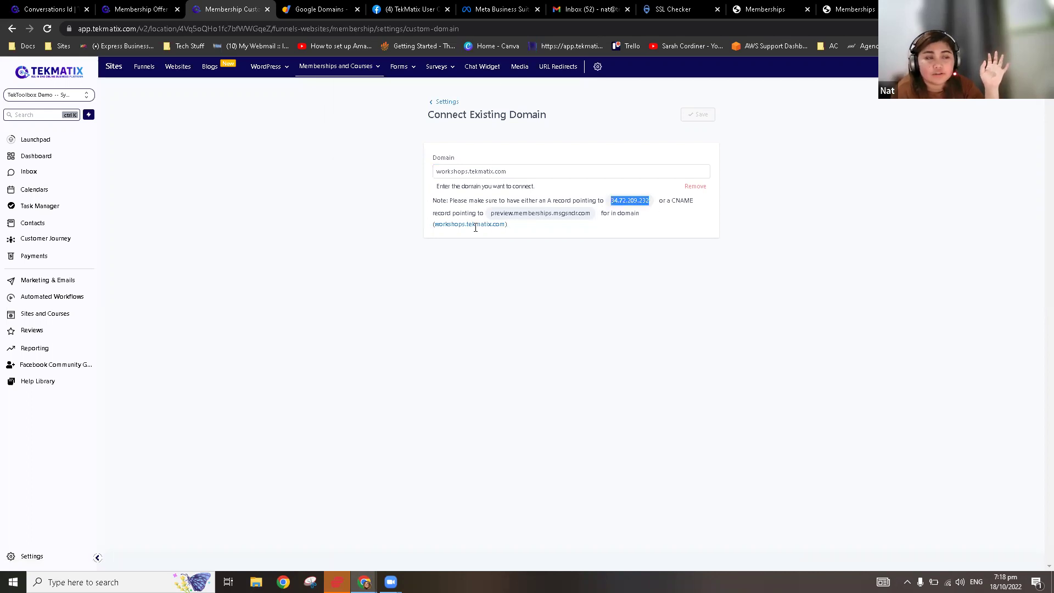
drag(490, 214, 604, 213)
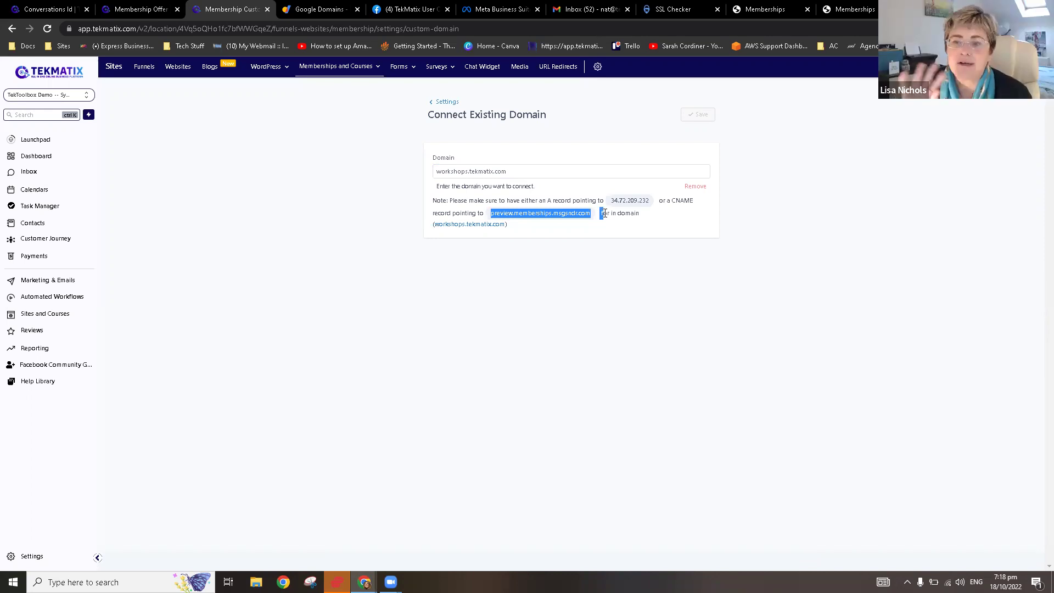
click(604, 214)
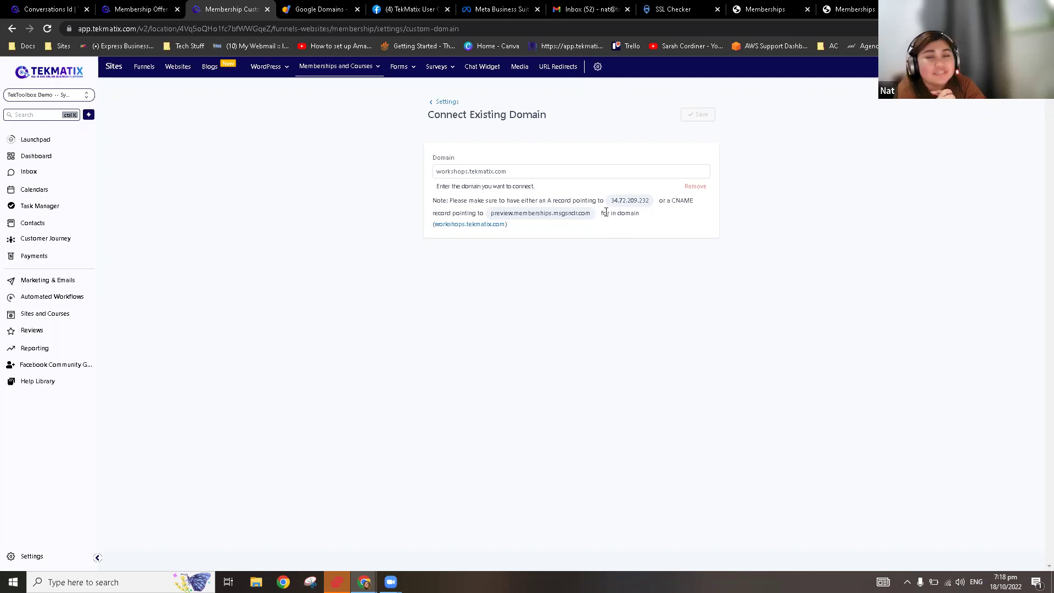
Step: Return to Settings, then show the Memberships Your Products list of 12 products
click(450, 104)
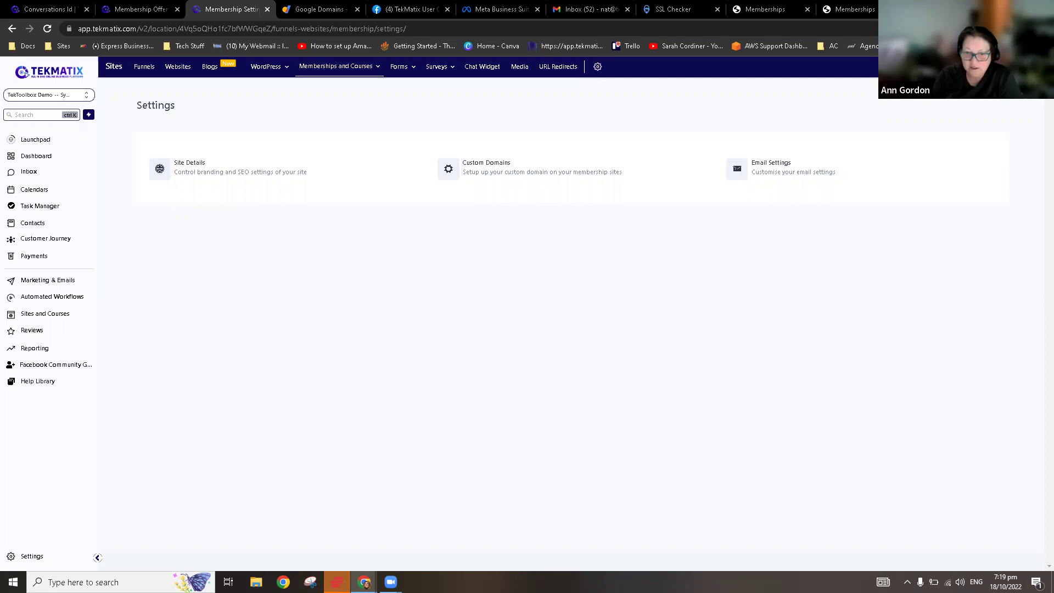
mouse_move(356, 78)
click(355, 98)
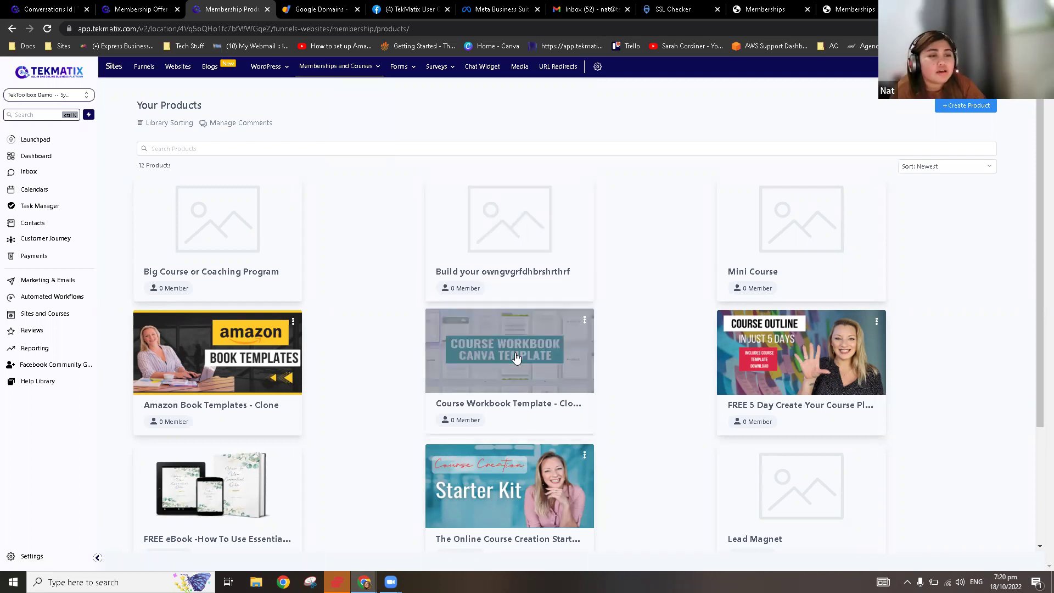
Step: Browse the products grid and briefly view Course Workbook Template - Clone
scroll(516, 358, down, 3)
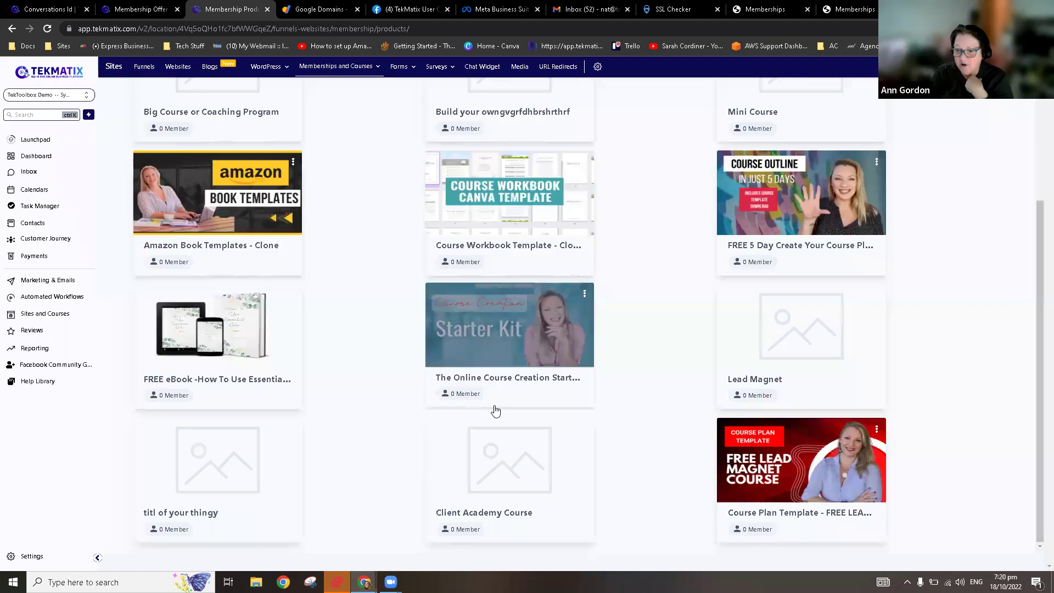
scroll(449, 486, up, 3)
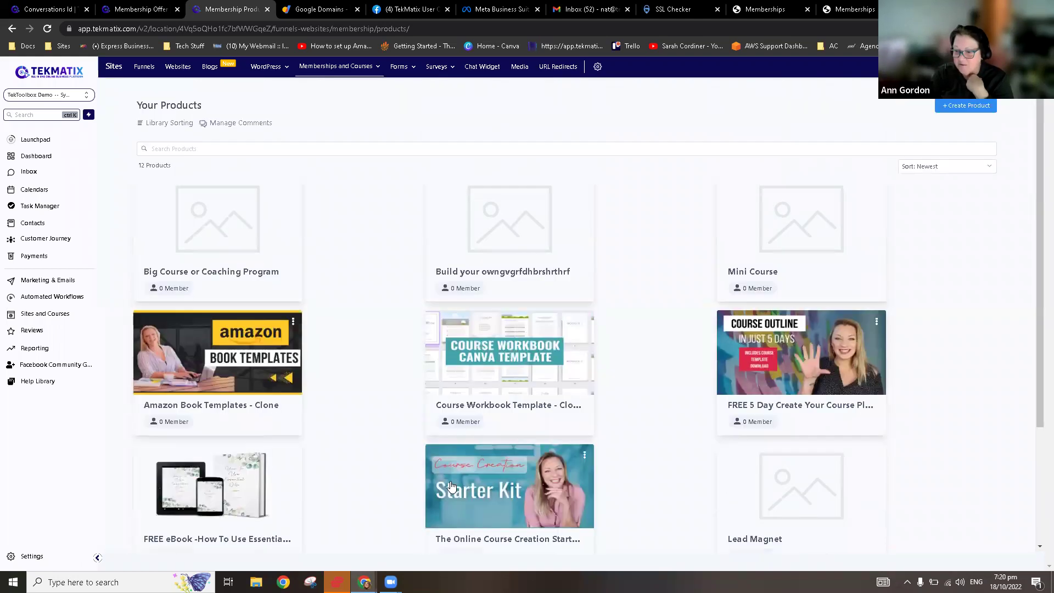
scroll(451, 487, down, 3)
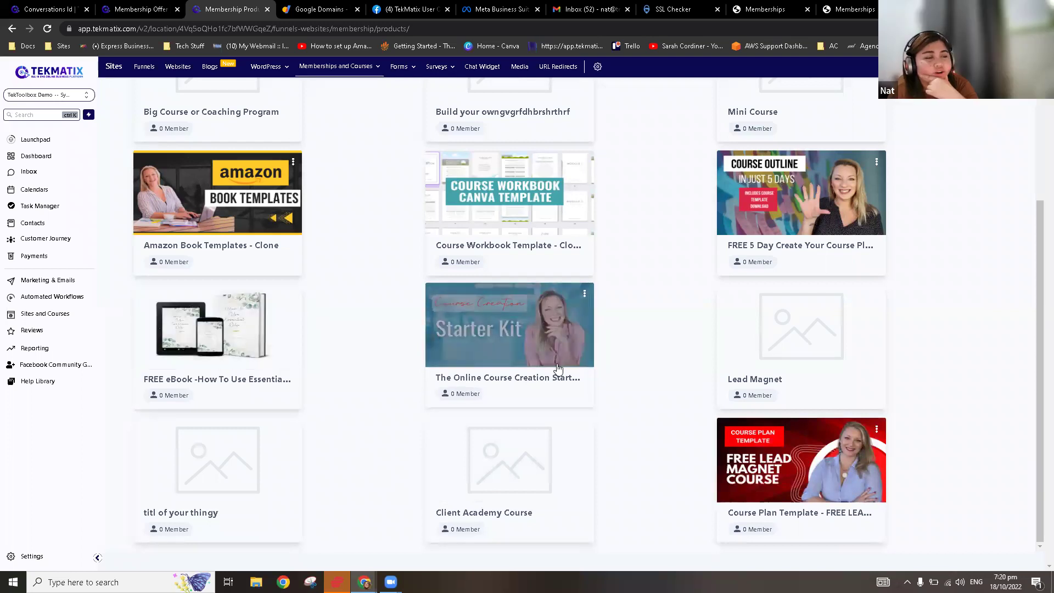
scroll(523, 404, up, 1)
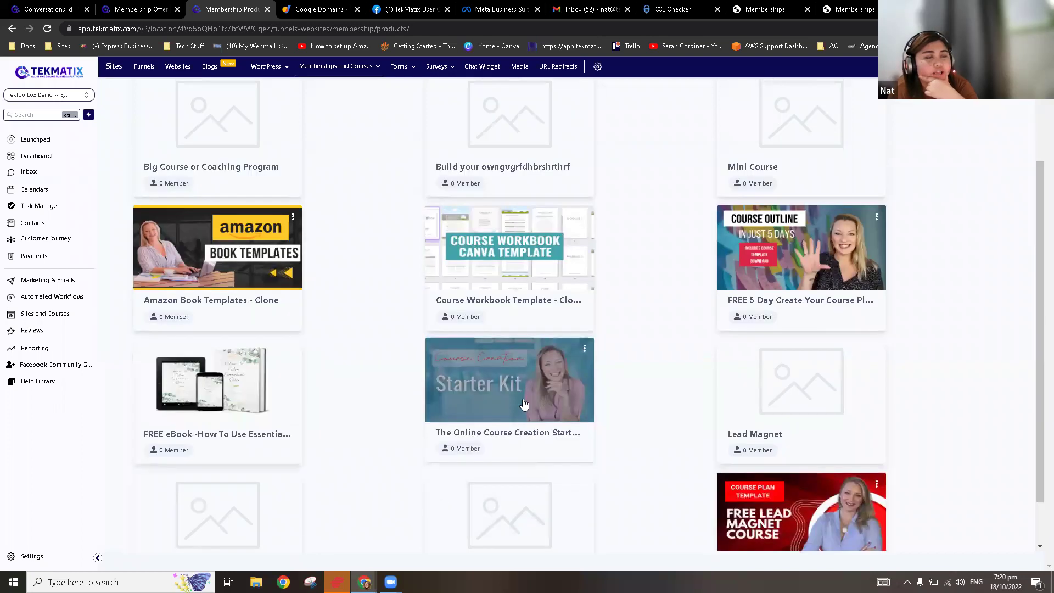
scroll(524, 404, up, 2)
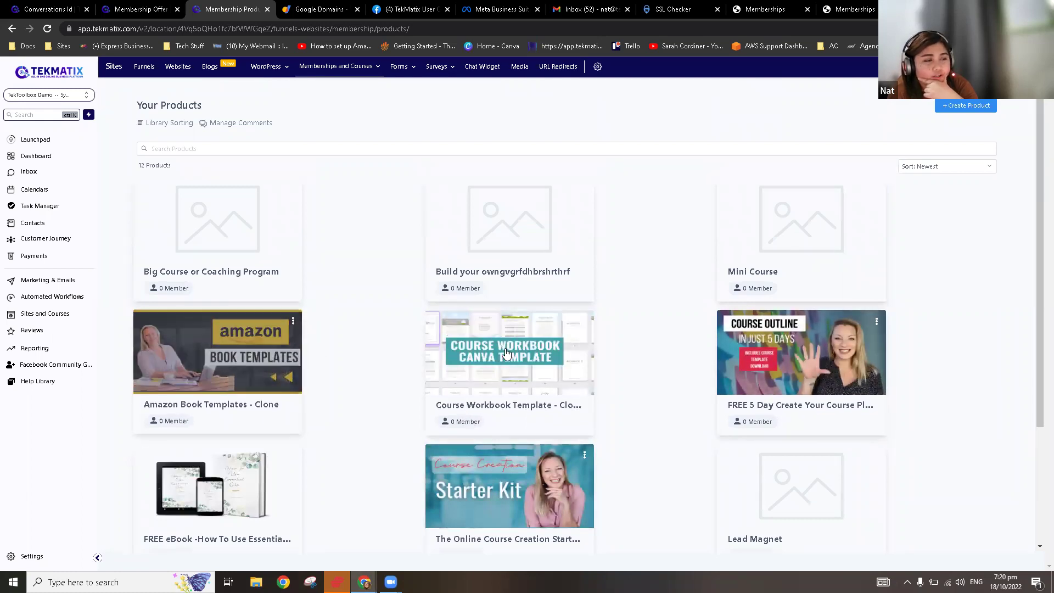
scroll(506, 353, down, 3)
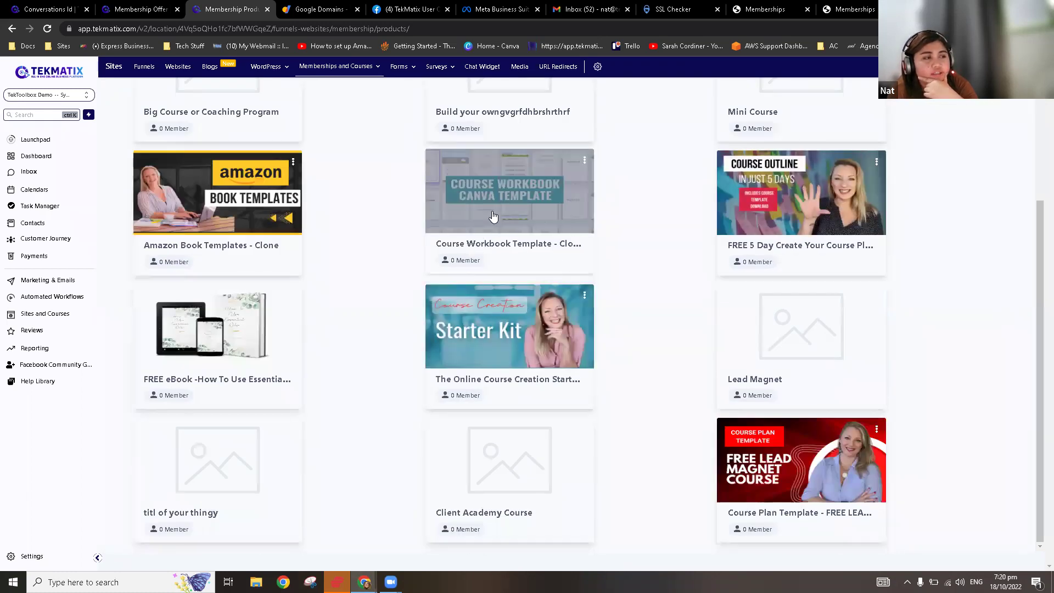
click(493, 216)
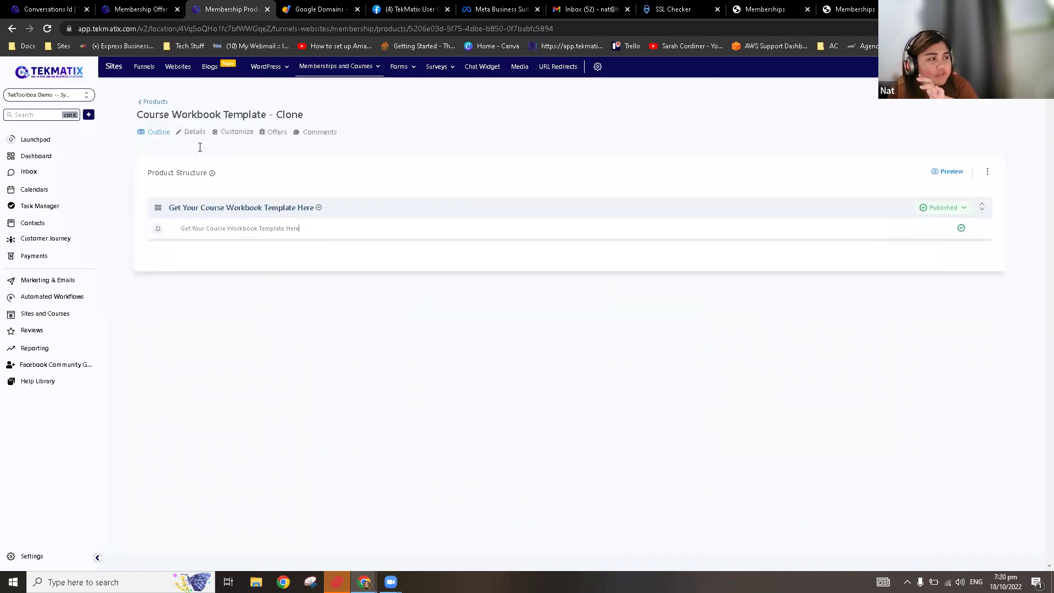
click(148, 103)
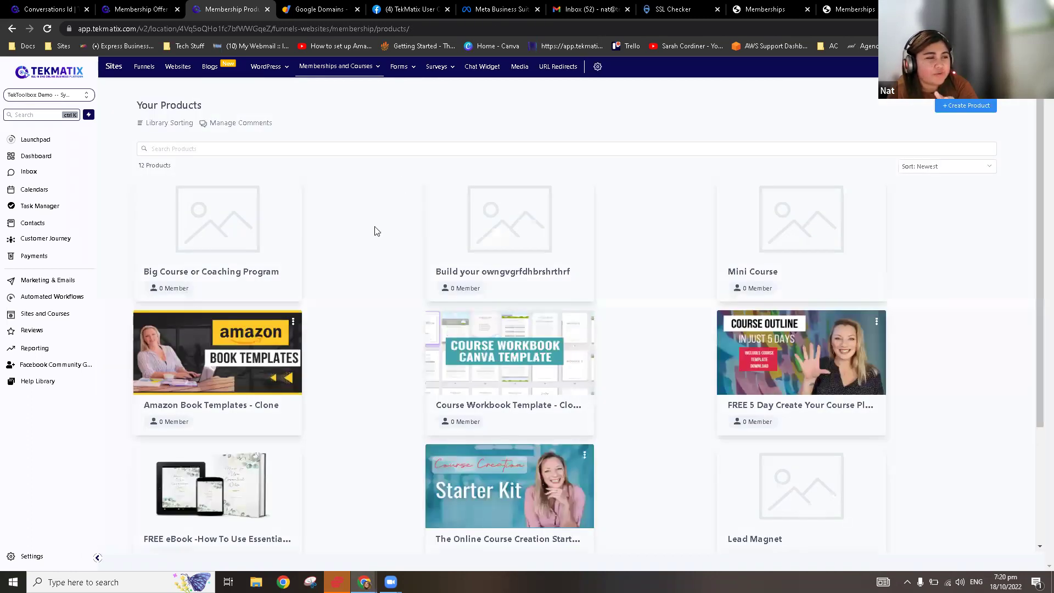
Step: Open the FREE 5 Day Create Your Course Plan Challenge - Clone product's lesson outline
scroll(328, 261, down, 3)
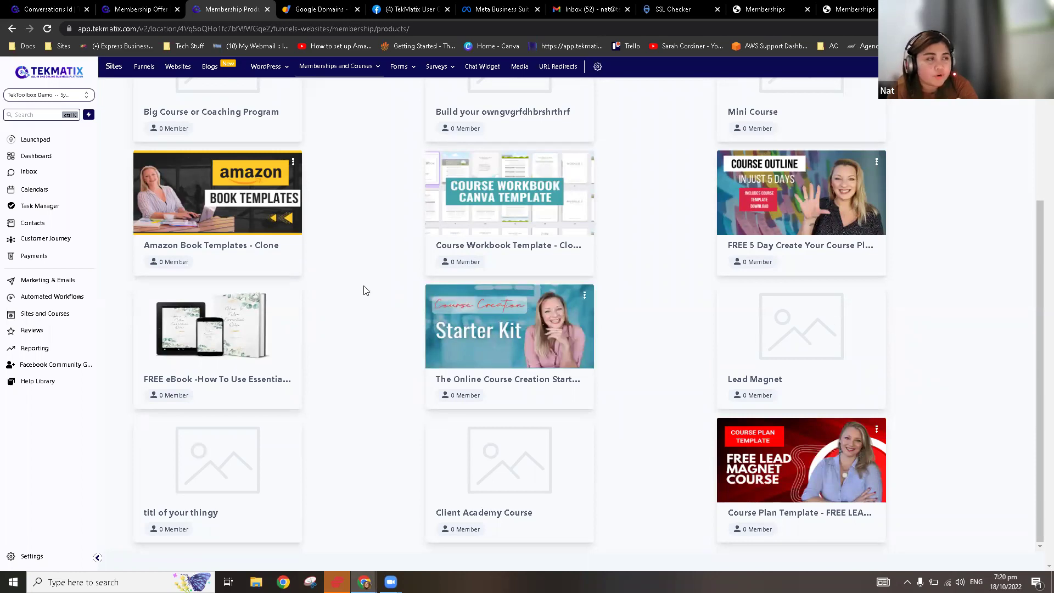
click(777, 198)
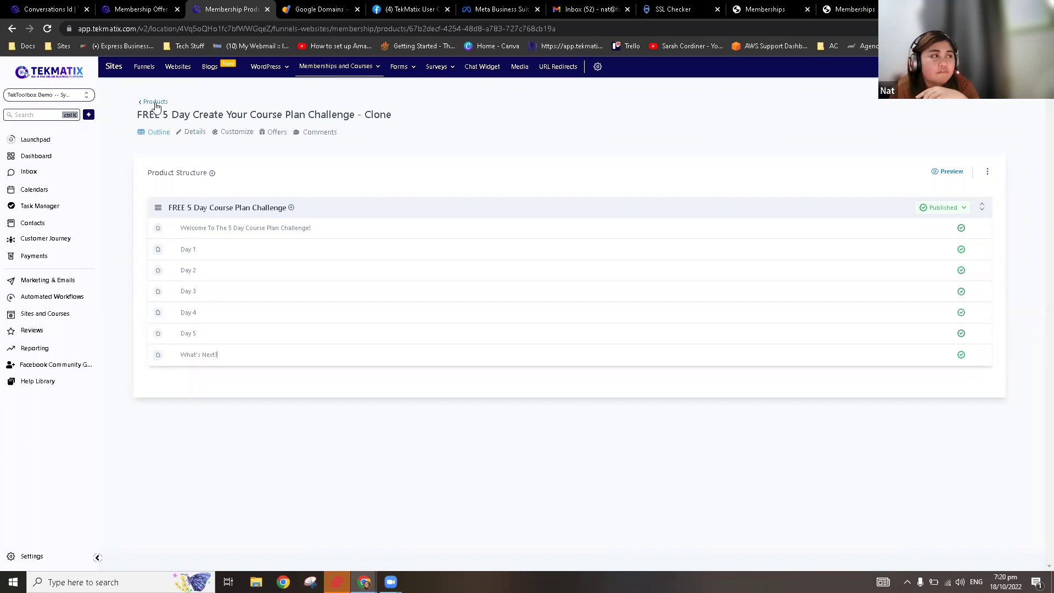
click(155, 102)
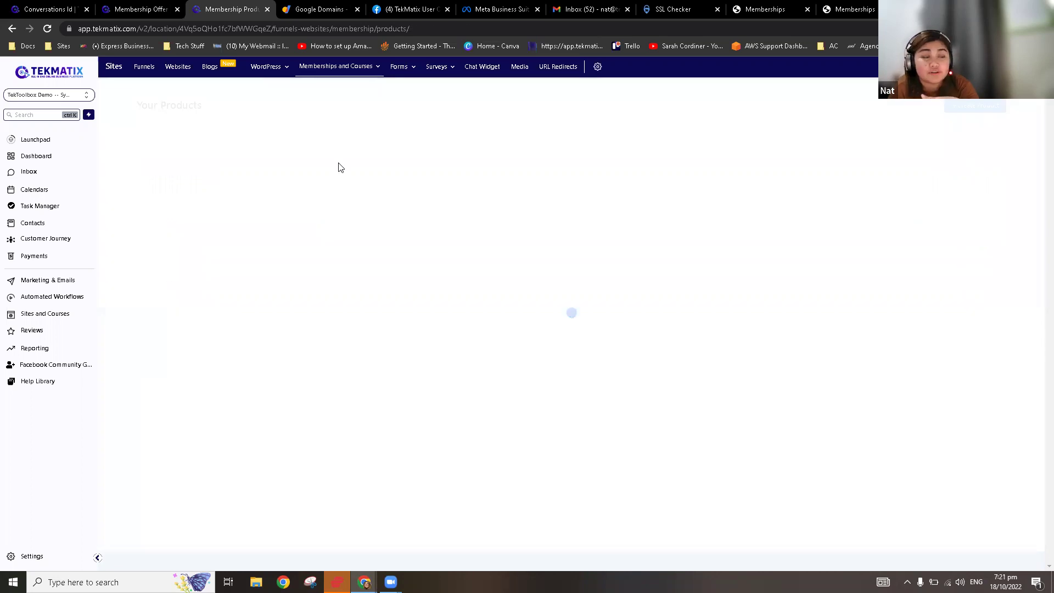
click(967, 106)
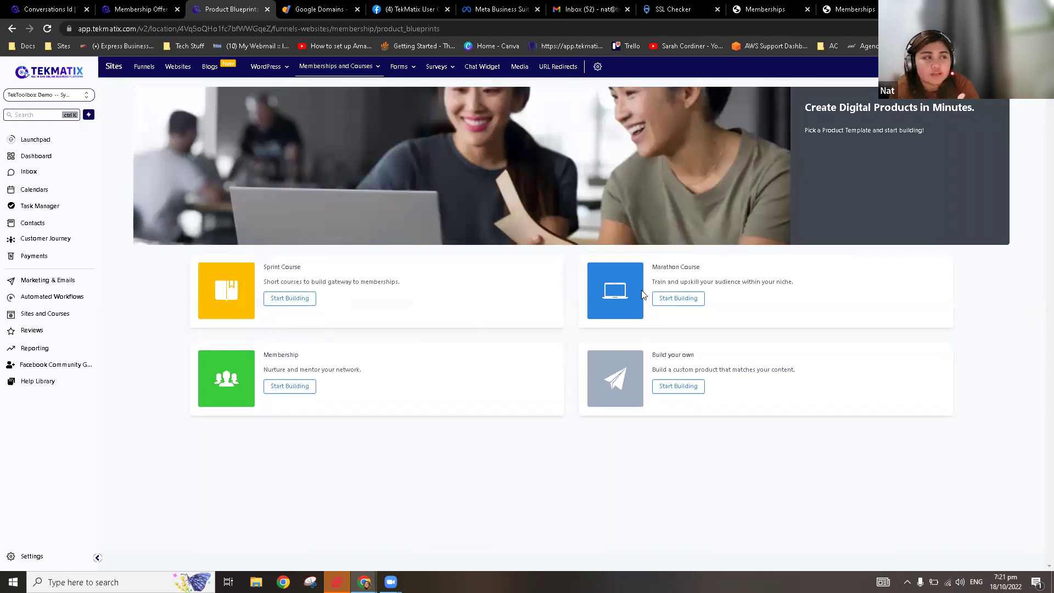
mouse_move(311, 73)
click(360, 102)
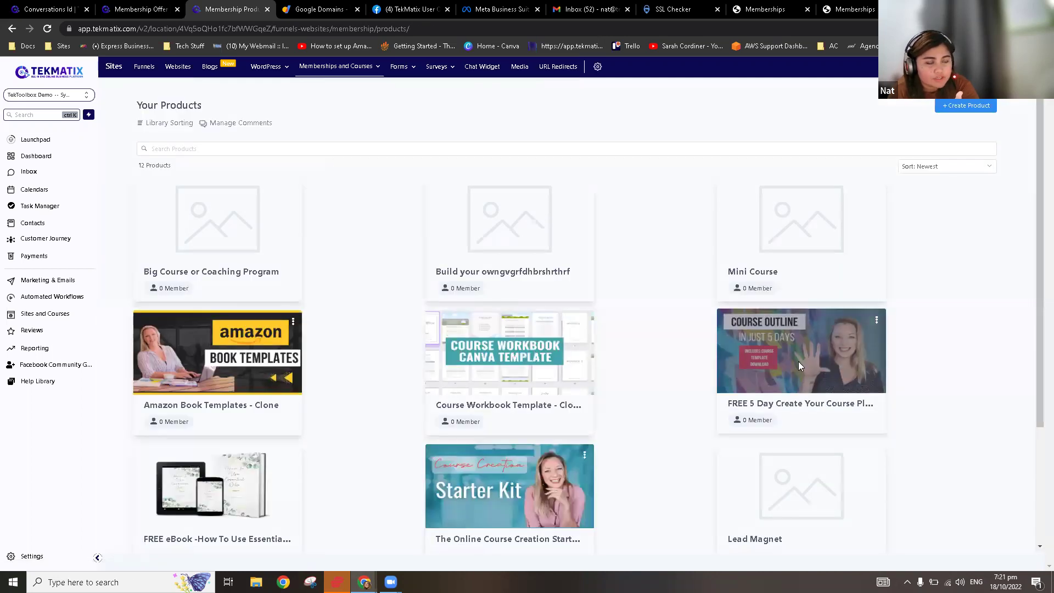
click(798, 362)
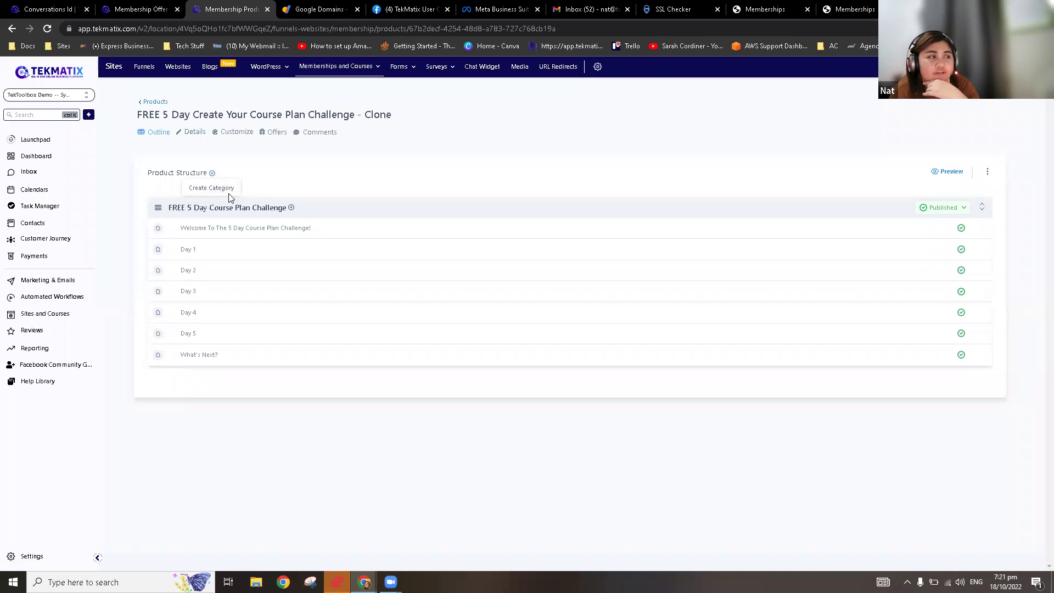
Step: Add a draft category titled 'Recorded Session' below the Day 1–5 category
click(222, 188)
click(510, 170)
text(R)
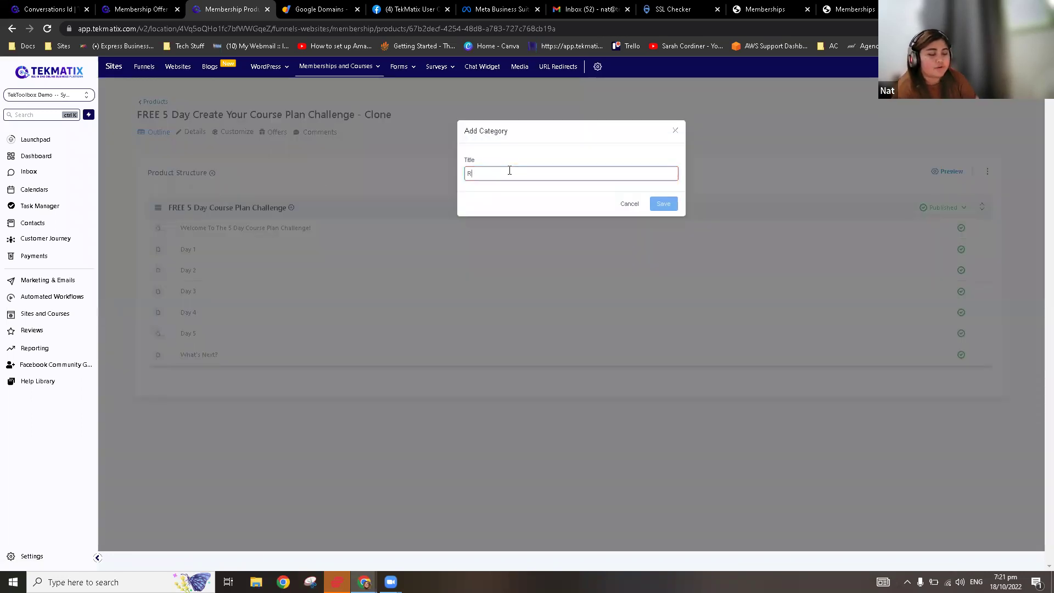
text(ecorded Session)
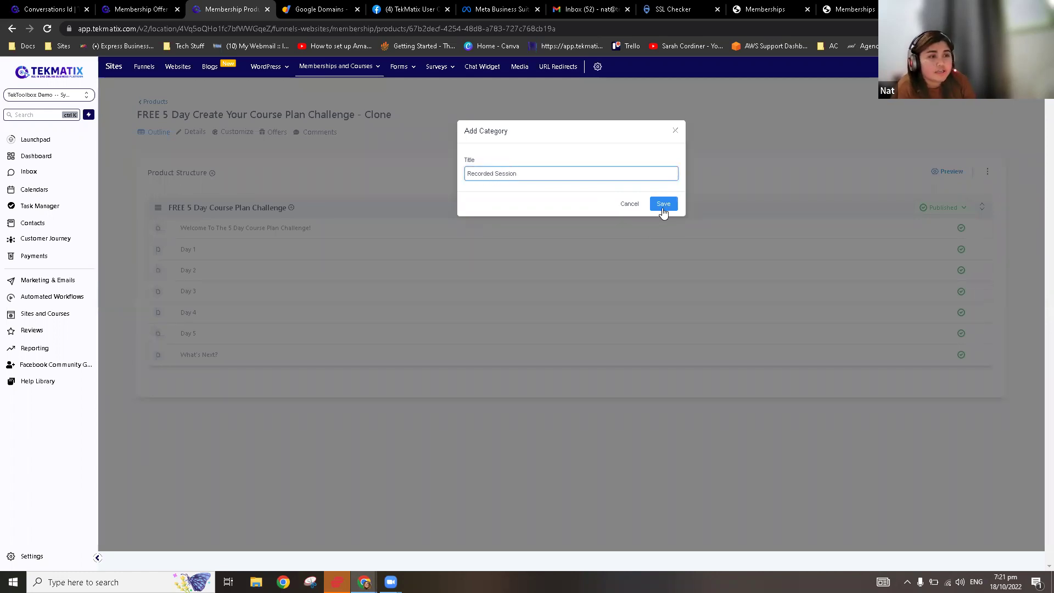
click(663, 209)
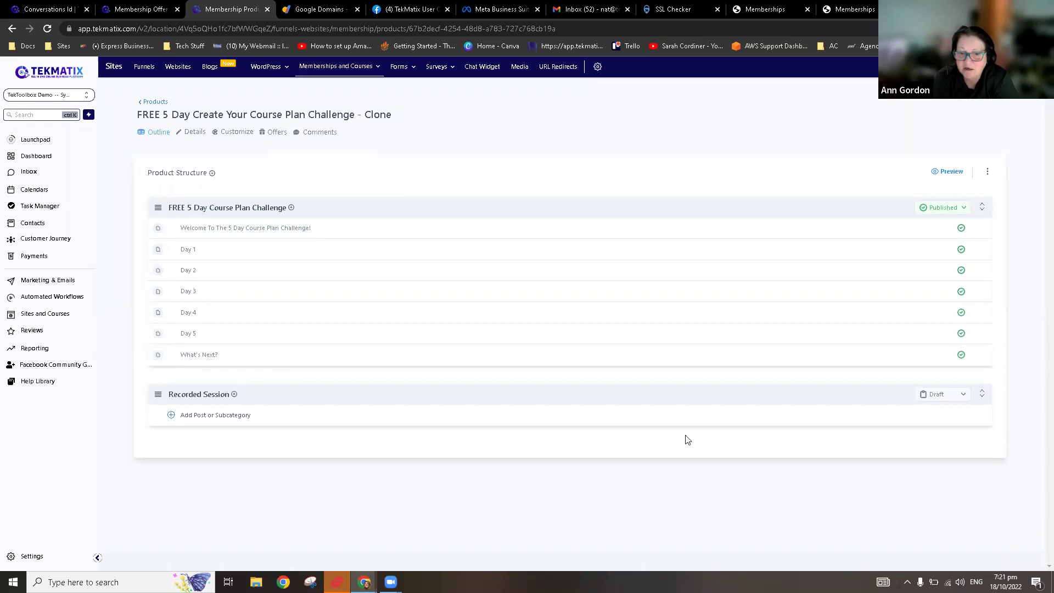
Step: Show the Paid Calendar group's booking URL and iframe embed code from Settings > Calendars
click(34, 556)
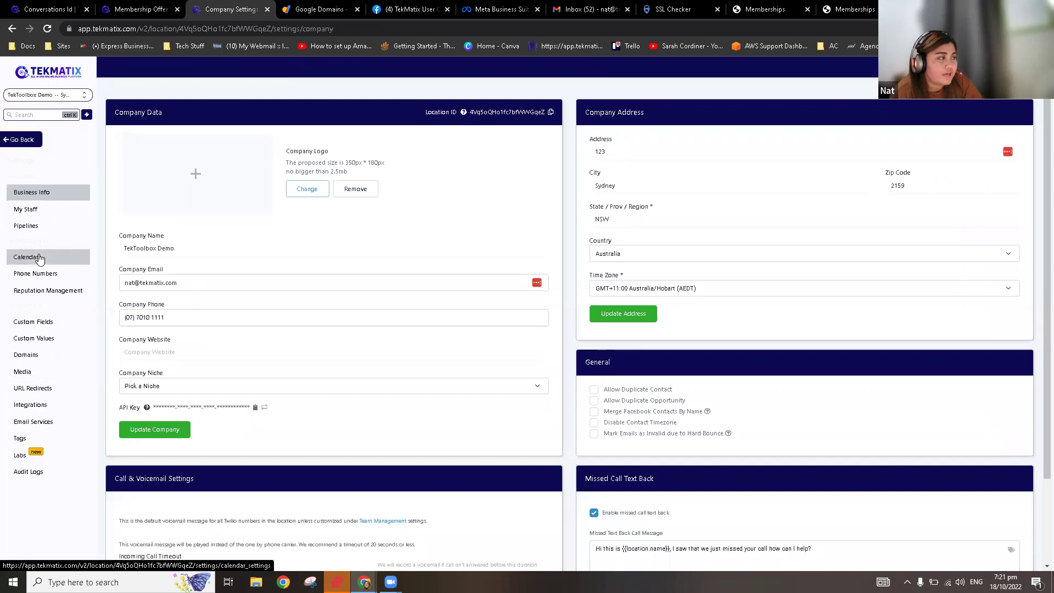
click(39, 258)
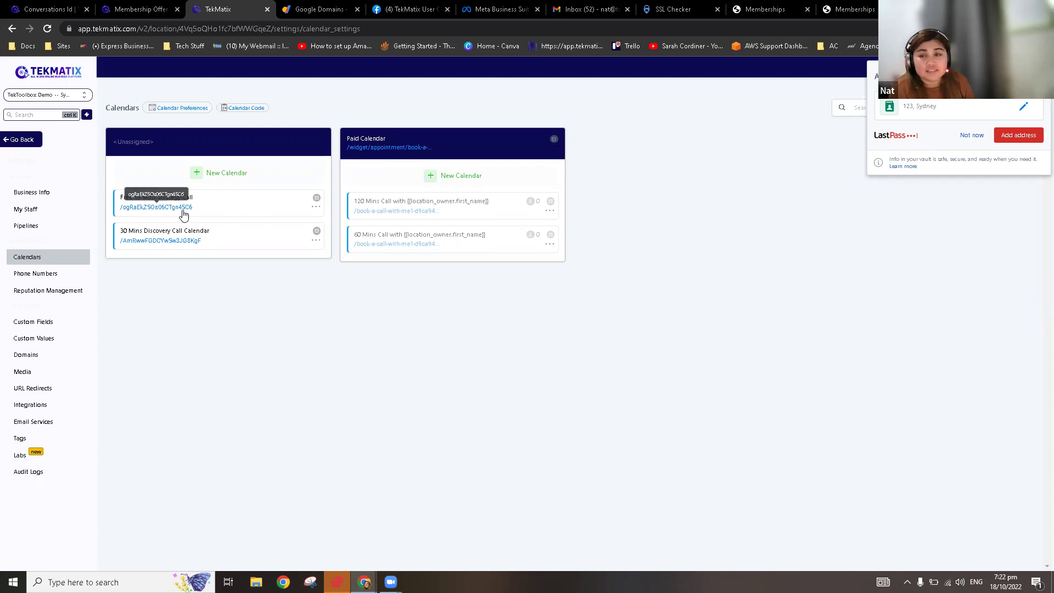
click(253, 111)
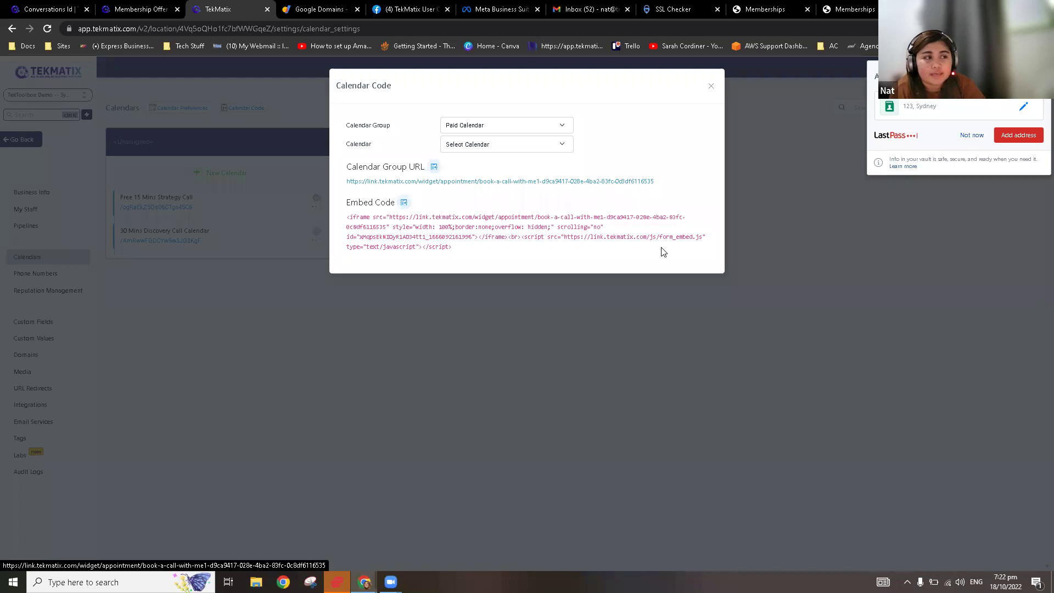
Step: Close Calendar Code and go back to the FREE 5 Day challenge clone's outline
click(11, 169)
click(20, 140)
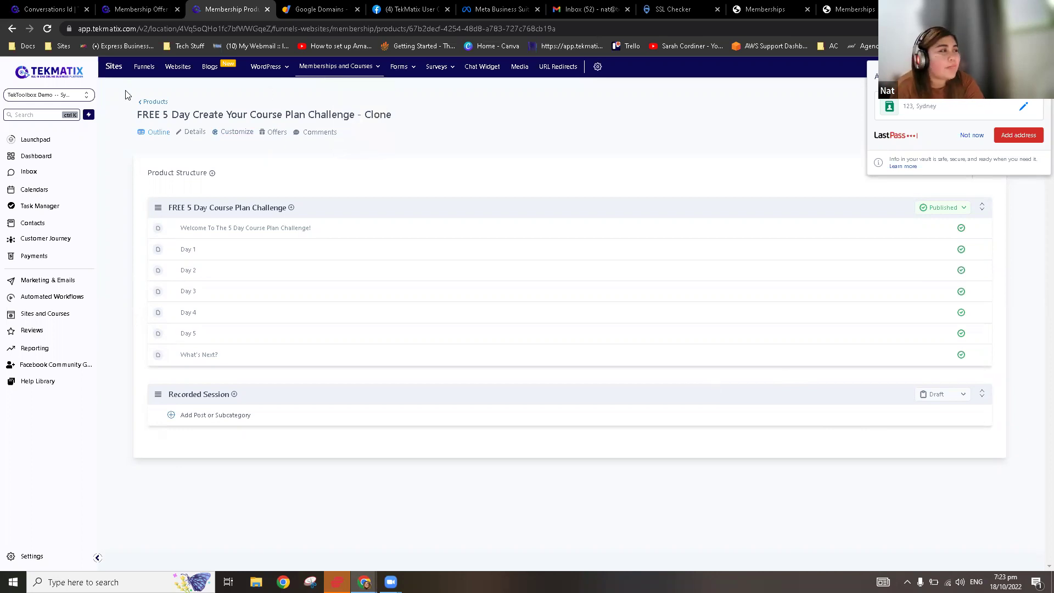
Step: Return to the 12-product Your Products list and dismiss the LastPass save prompt
click(151, 102)
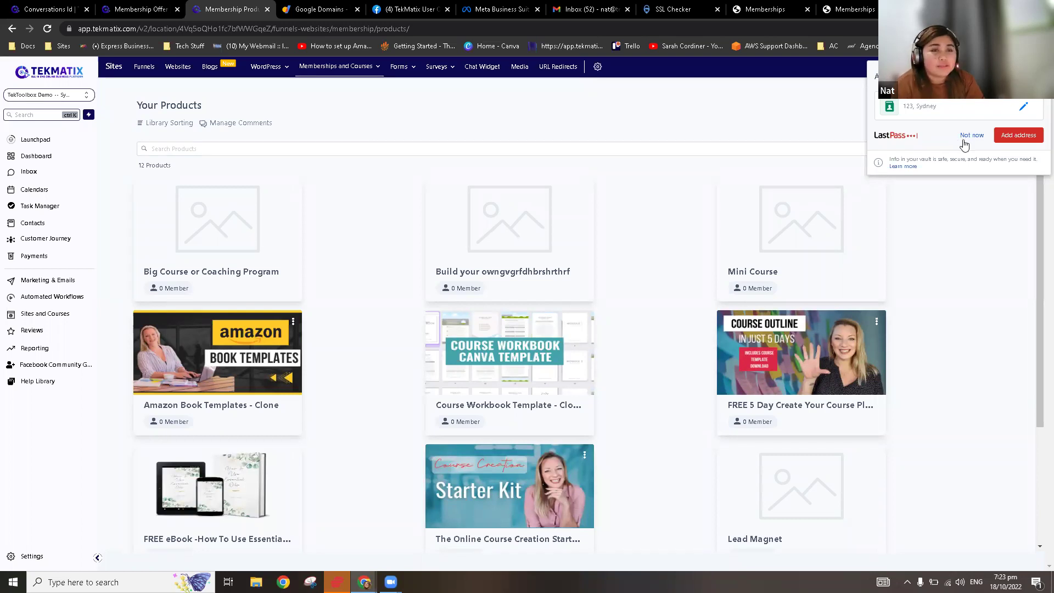
click(972, 135)
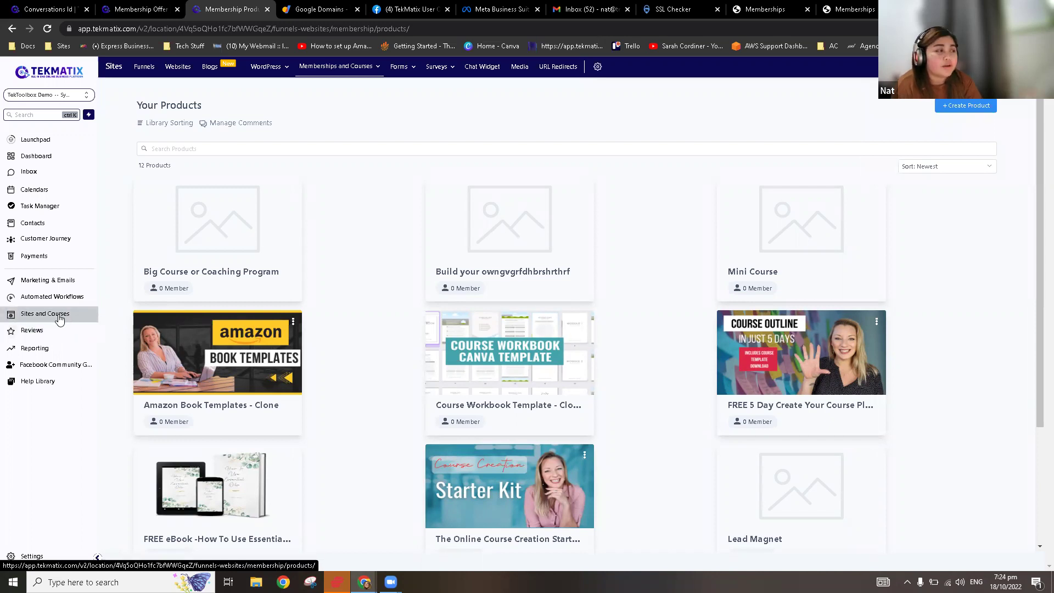
mouse_move(351, 66)
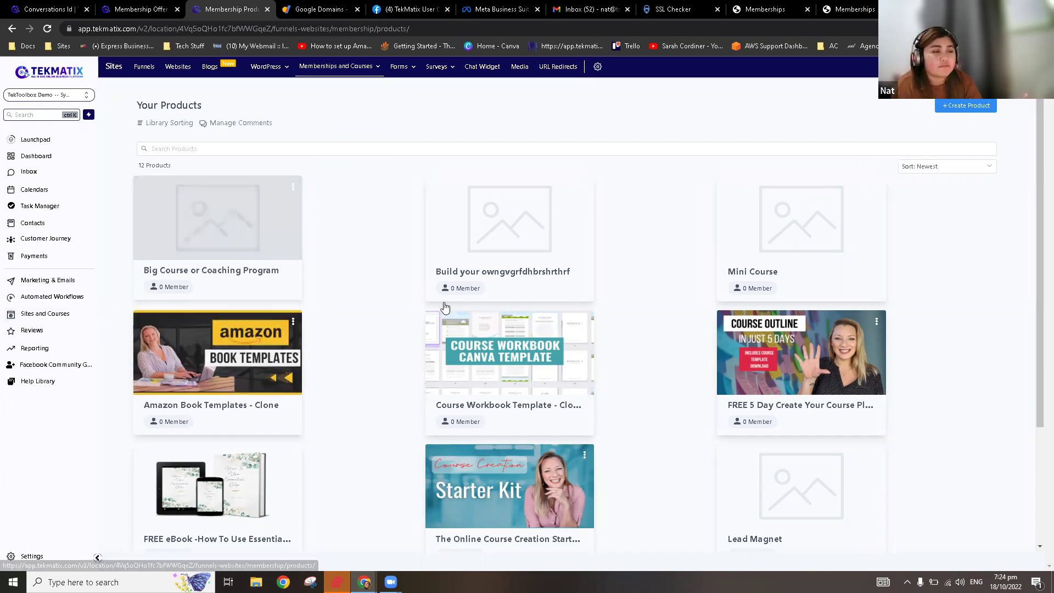
scroll(645, 180, down, 3)
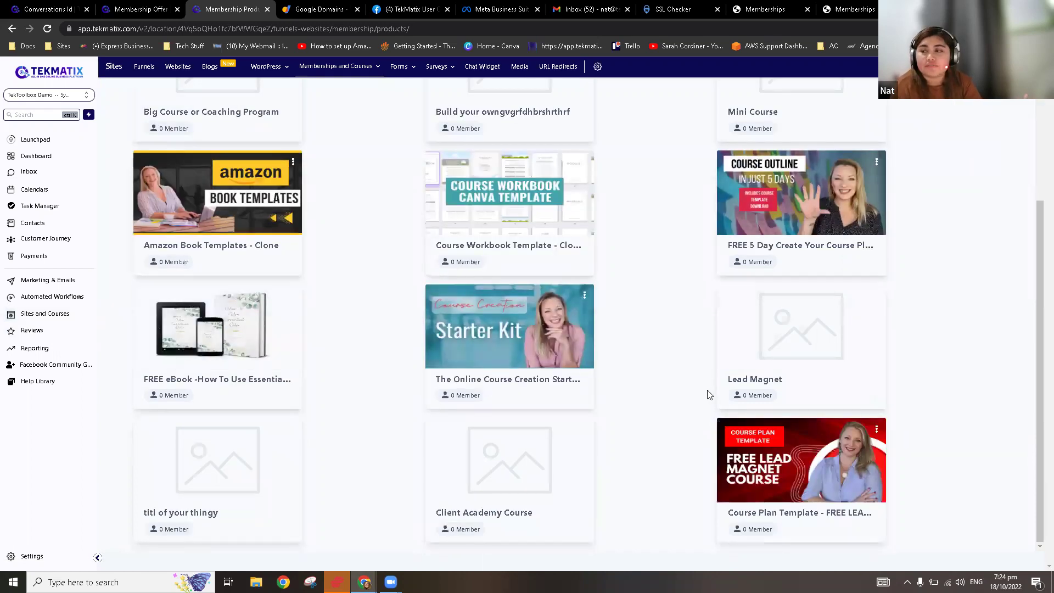
scroll(714, 416, up, 3)
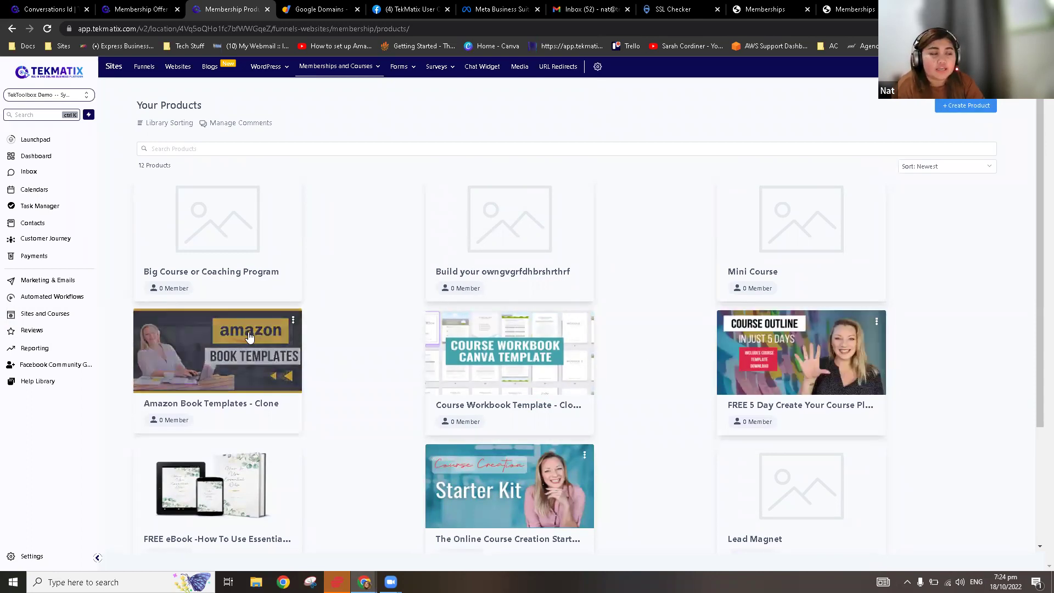
click(293, 324)
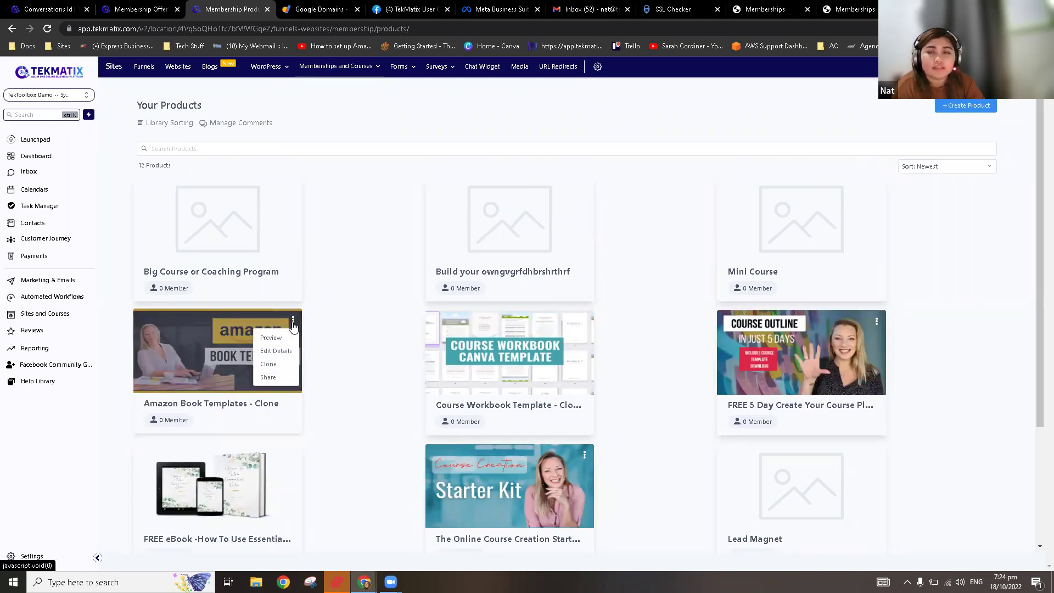
click(293, 324)
click(293, 322)
click(269, 364)
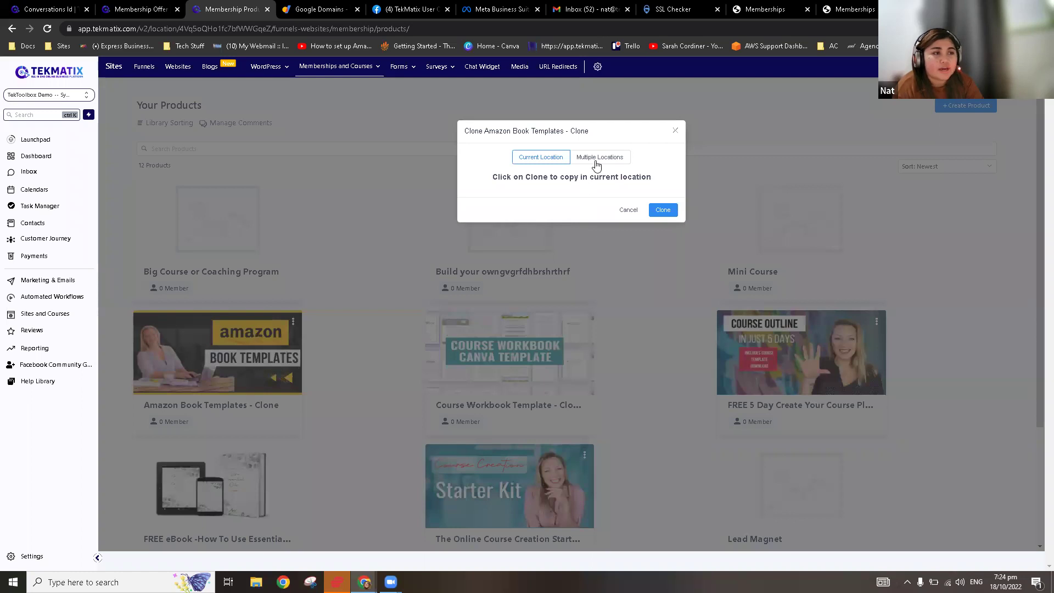
click(675, 130)
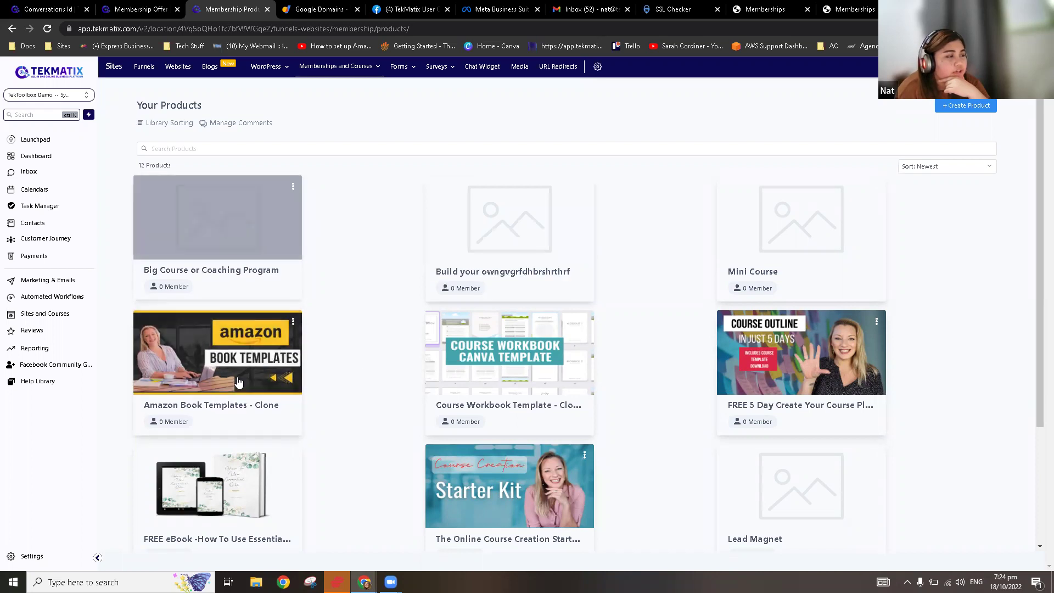
Step: Open Amazon Book Templates - Clone and add a draft 'Demo Tek' category below Book Templates
click(258, 352)
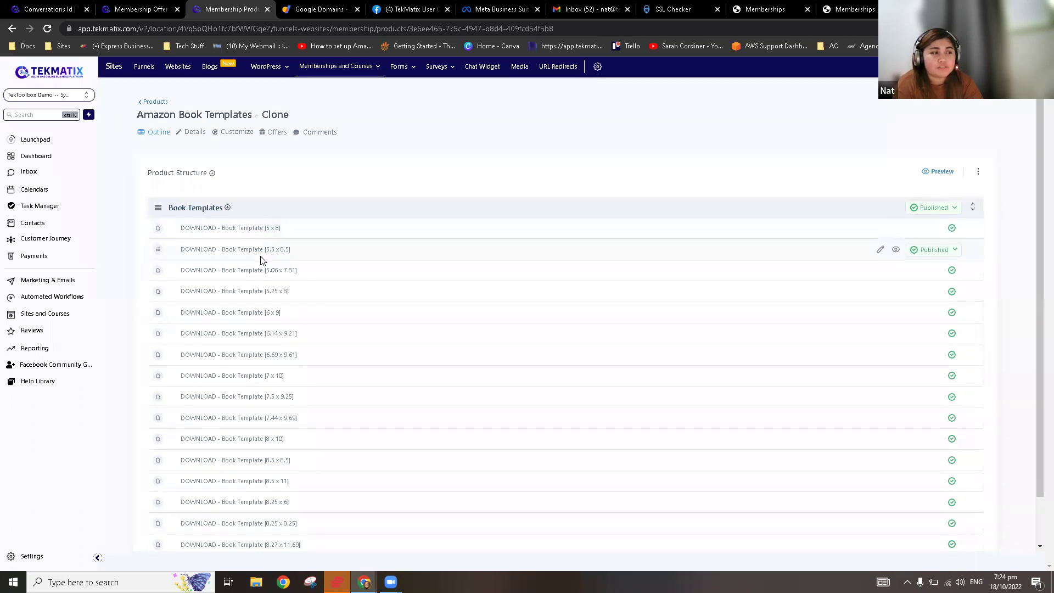
scroll(277, 302, down, 1)
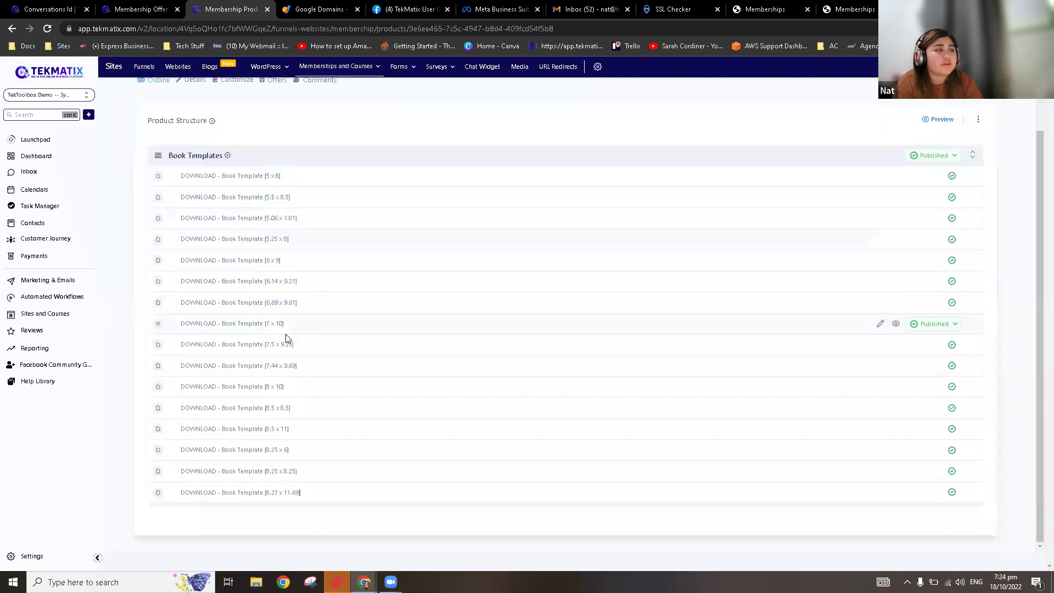
scroll(280, 307, up, 1)
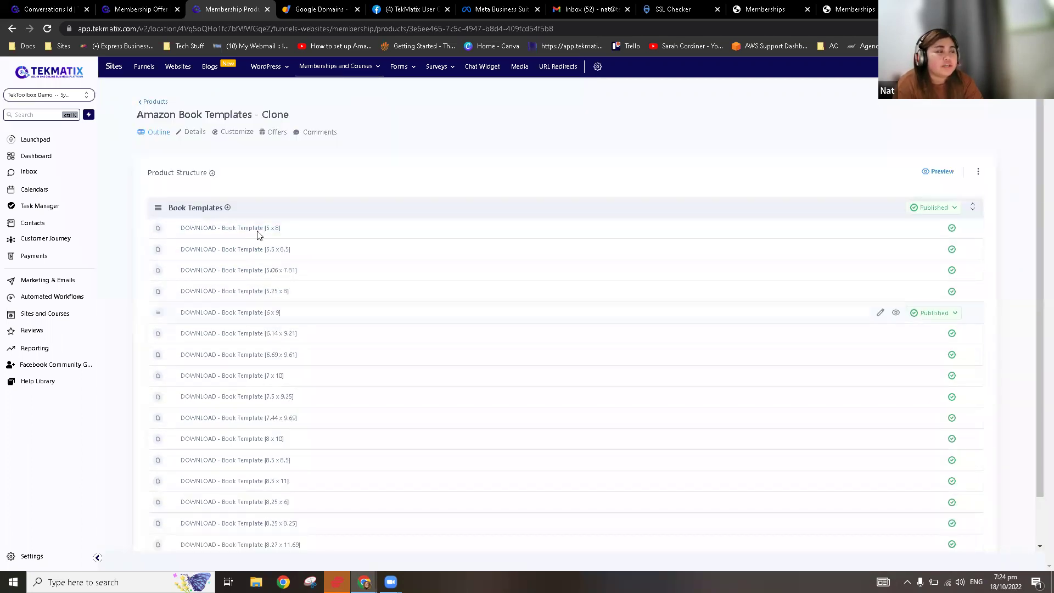
click(212, 174)
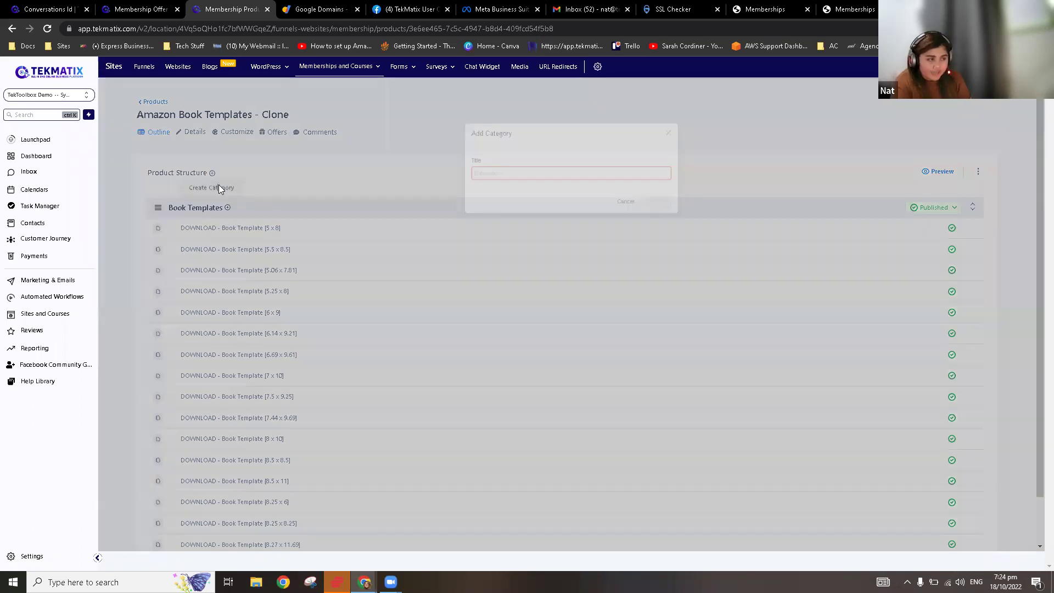
click(550, 174)
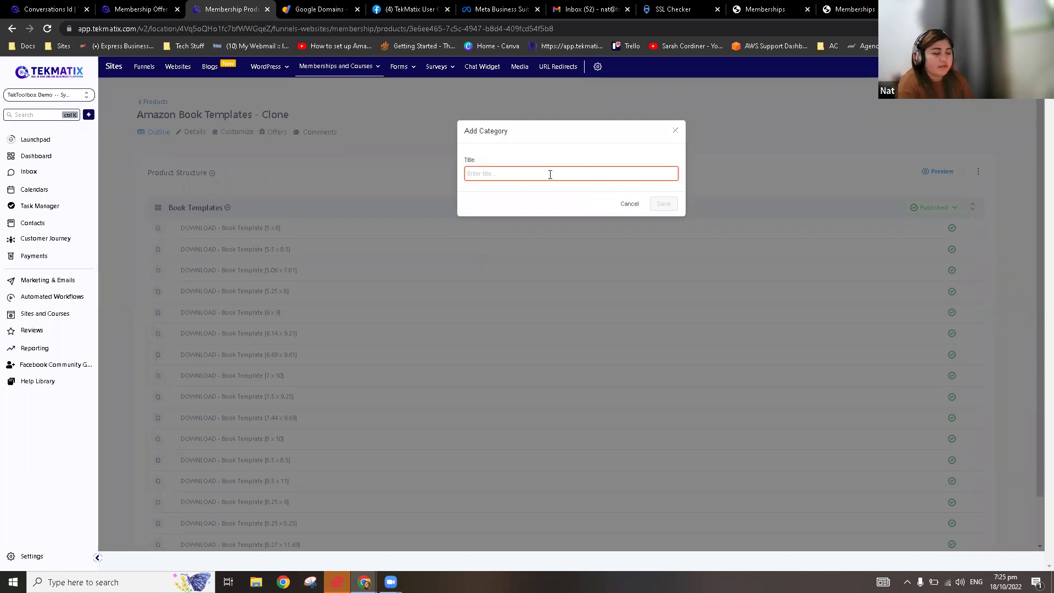
text(Demo Te)
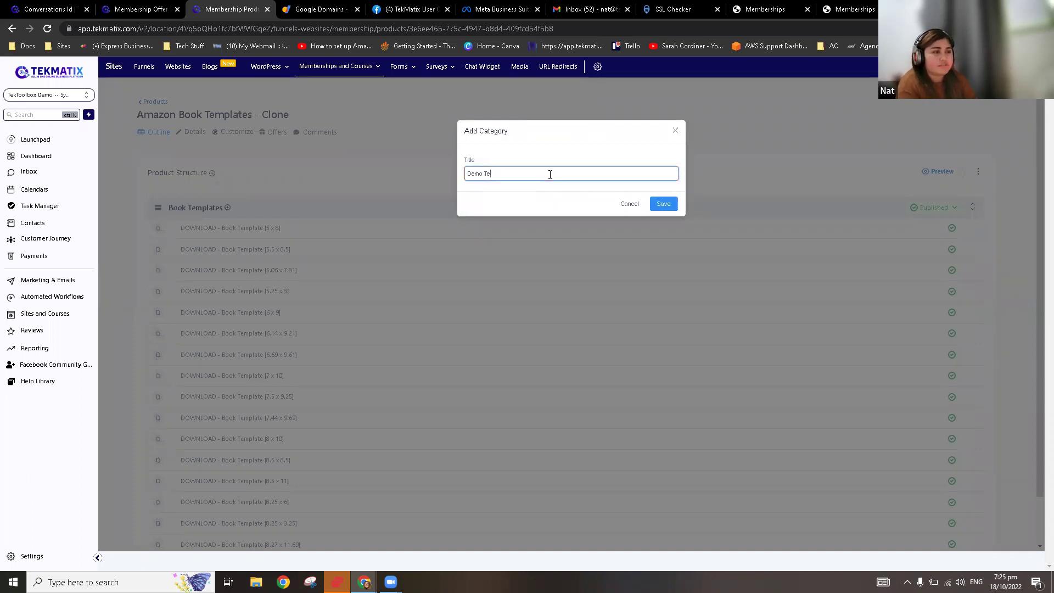
text(k)
click(661, 204)
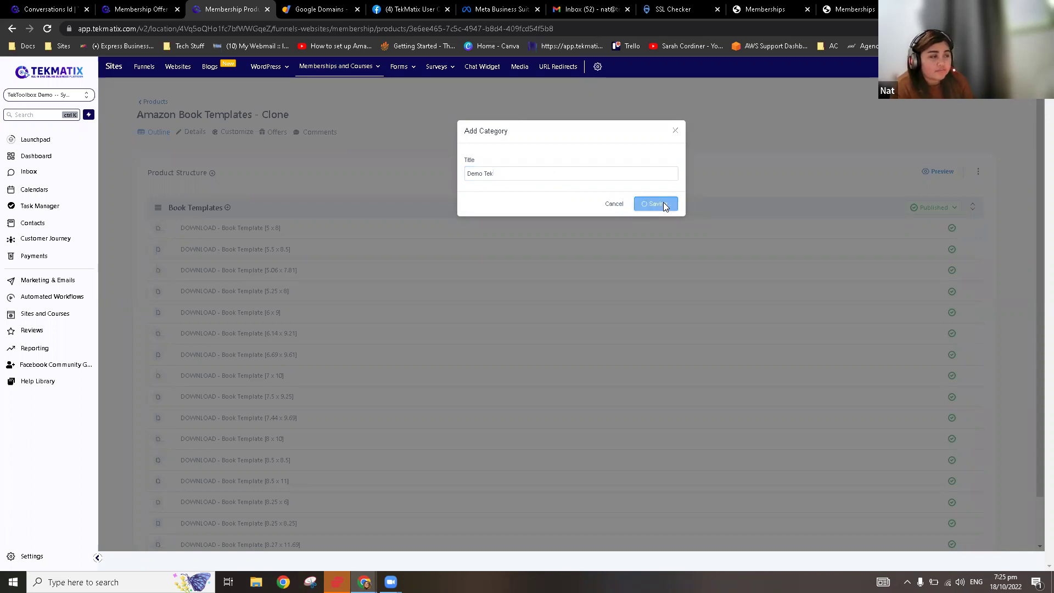
scroll(384, 433, down, 3)
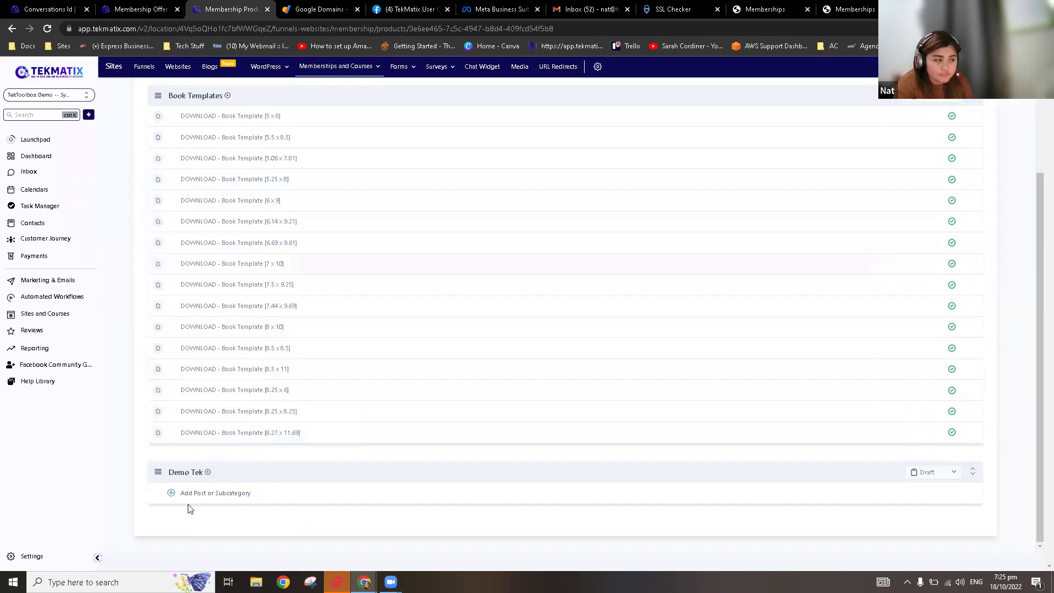
Step: Add a post titled 'Demo 1' under the Demo Tek category
click(217, 500)
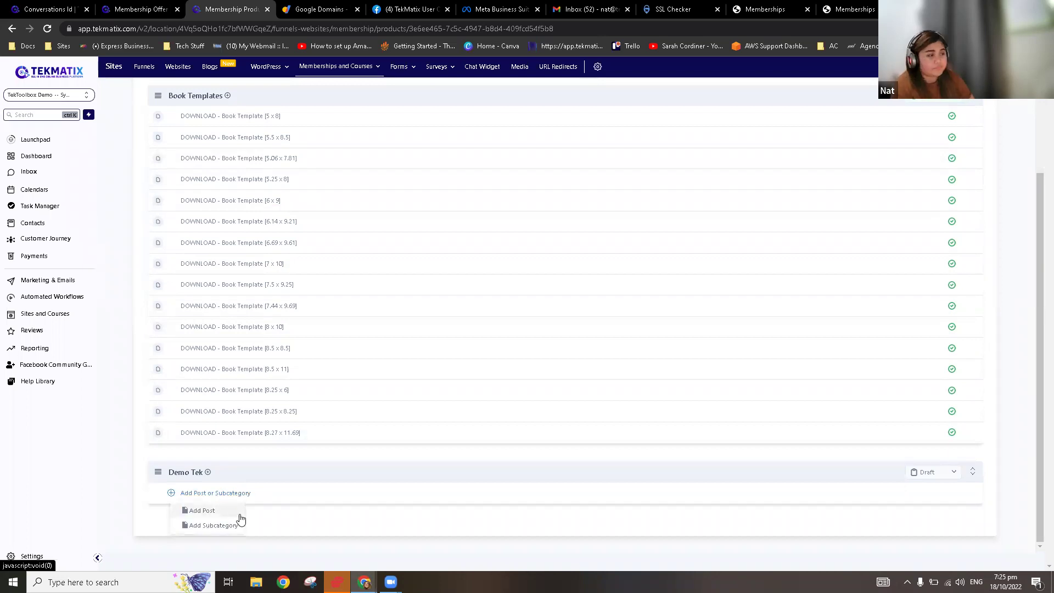
mouse_move(211, 512)
mouse_down()
mouse_move(235, 512)
mouse_move(242, 534)
mouse_move(227, 513)
mouse_up()
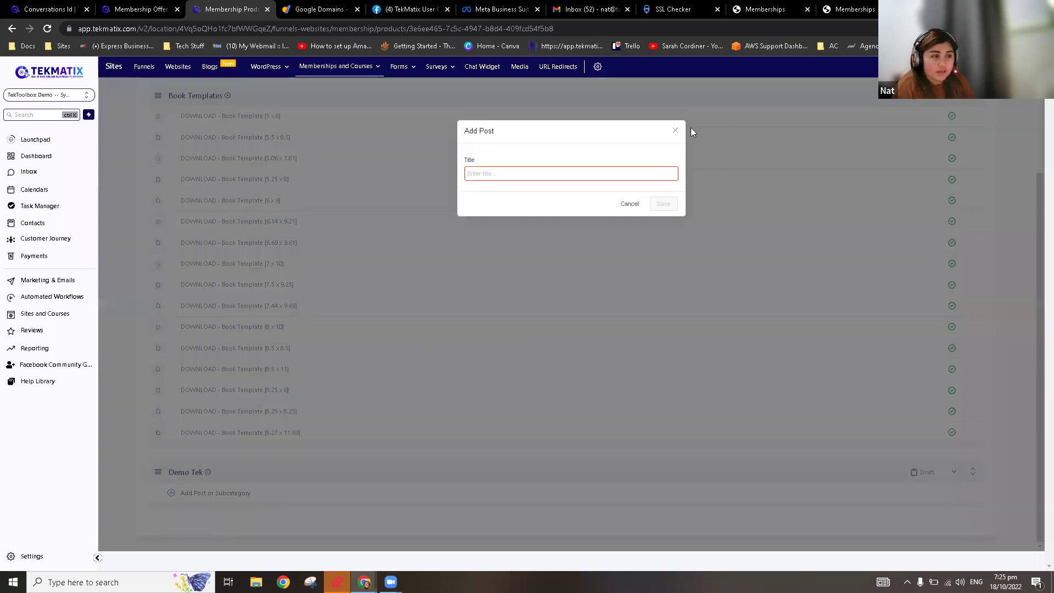
click(580, 173)
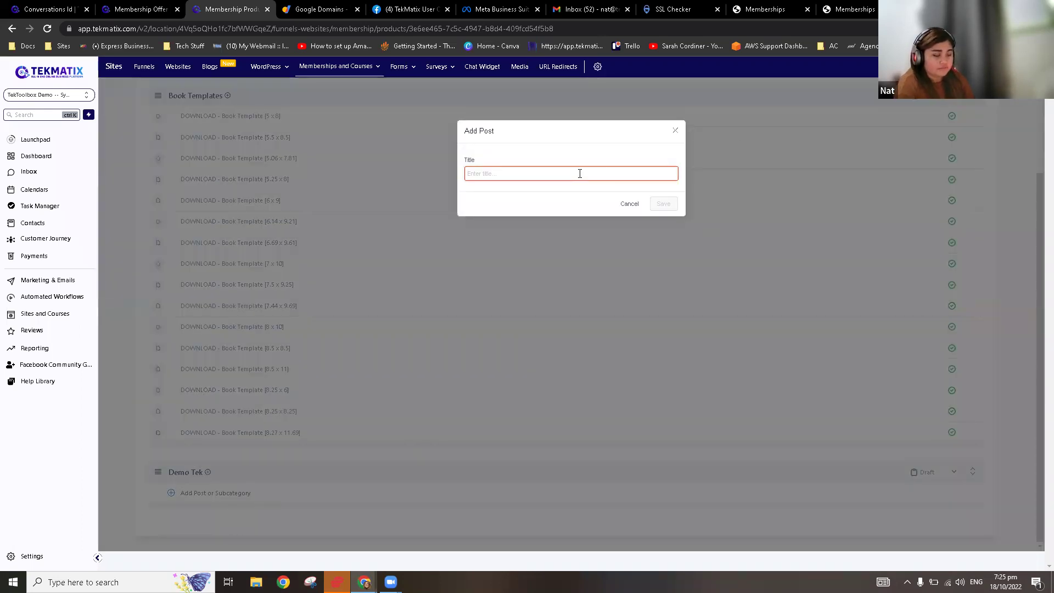
text(Demo 1)
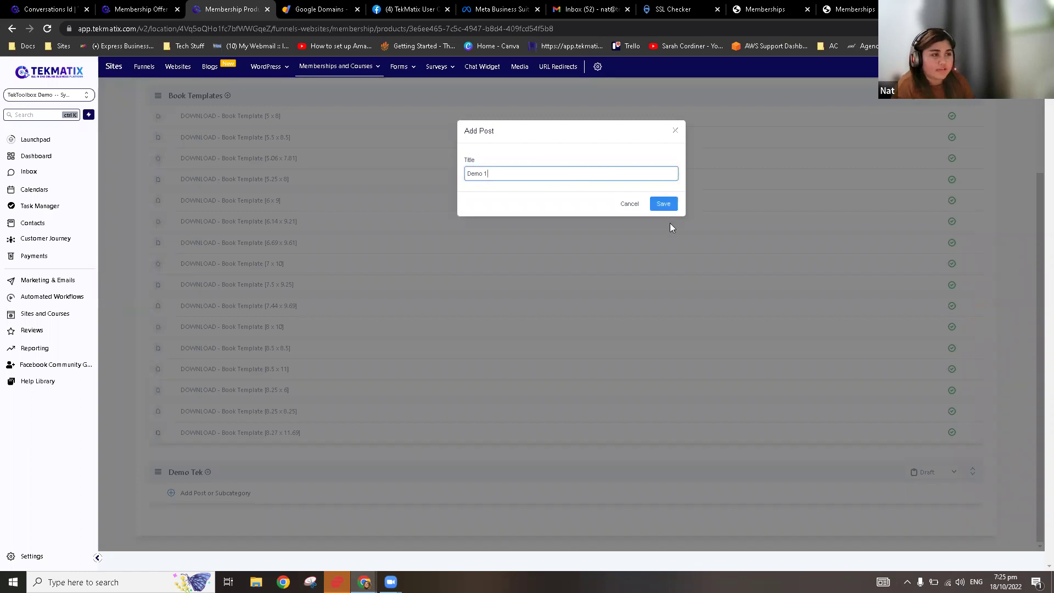
click(665, 201)
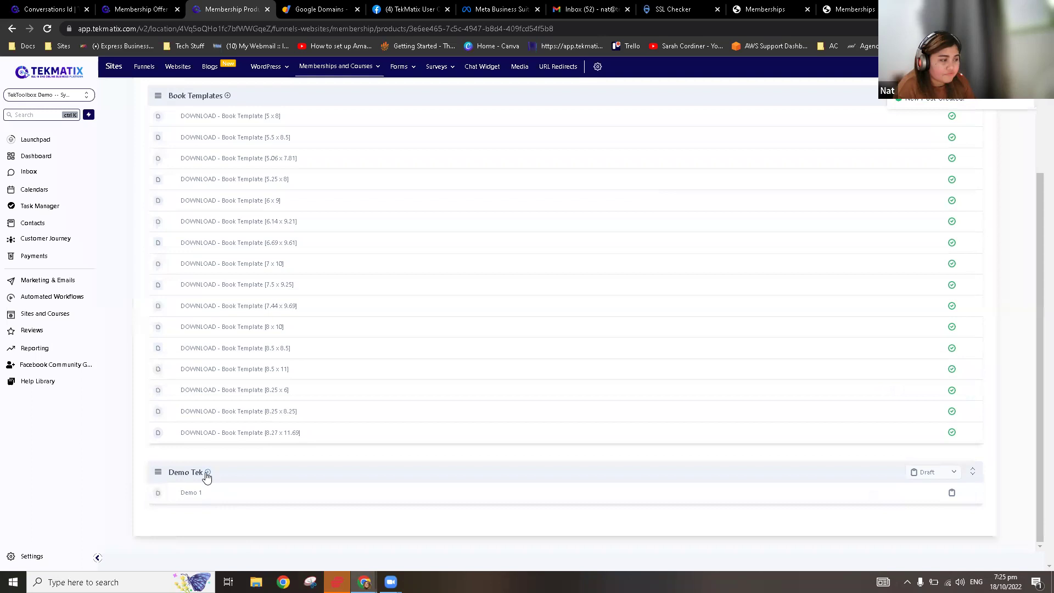
Step: Add a draft subcategory named 'Demo 1.5' under Demo Tek
click(208, 473)
click(222, 503)
click(513, 178)
text(Demo 1.5)
click(671, 203)
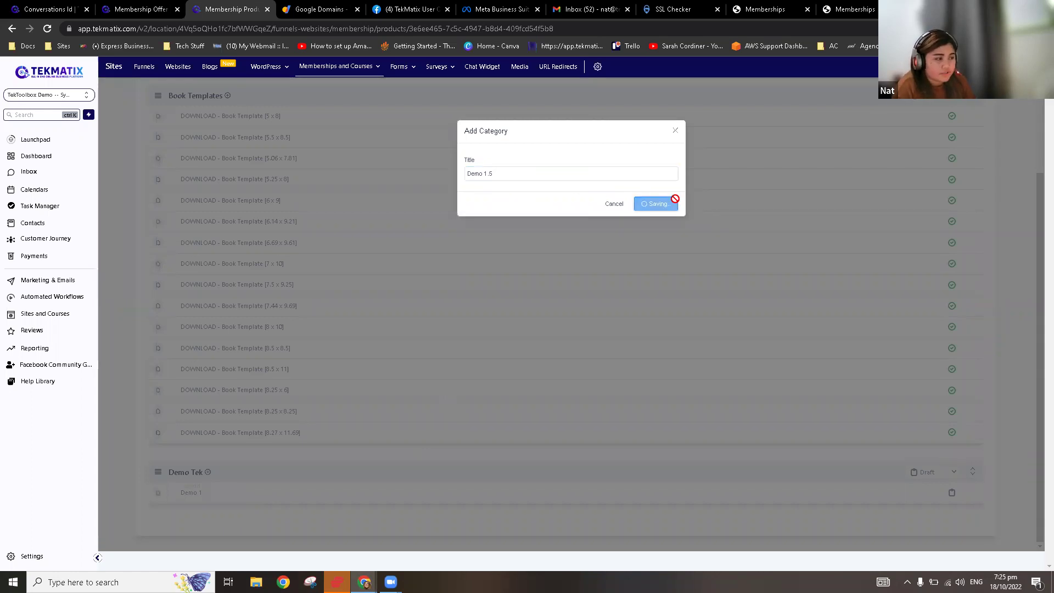
scroll(341, 464, down, 1)
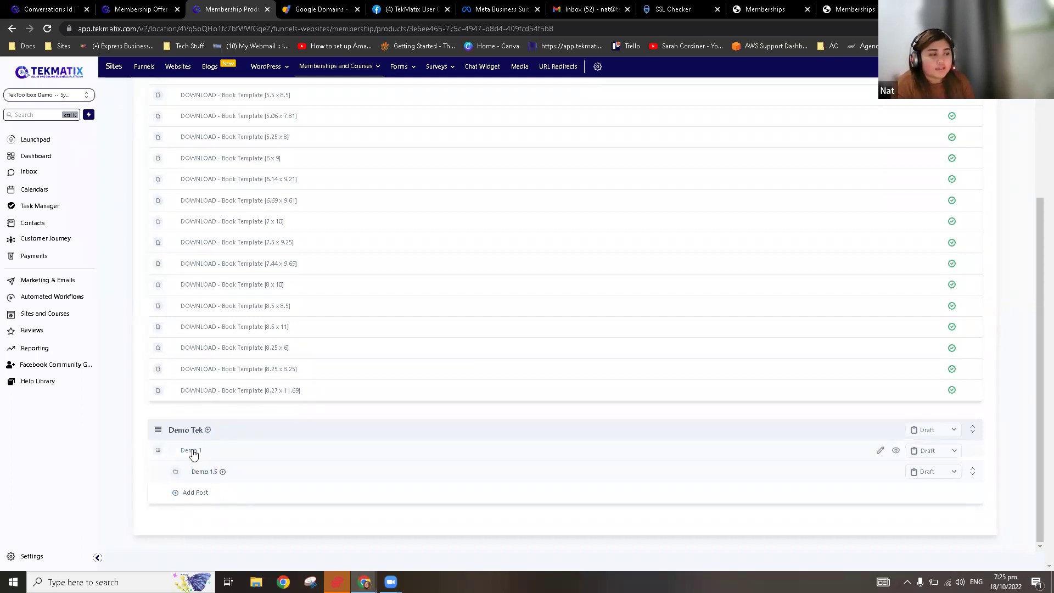
Step: Open the Demo 1 post and review its video source, title and body content
click(192, 451)
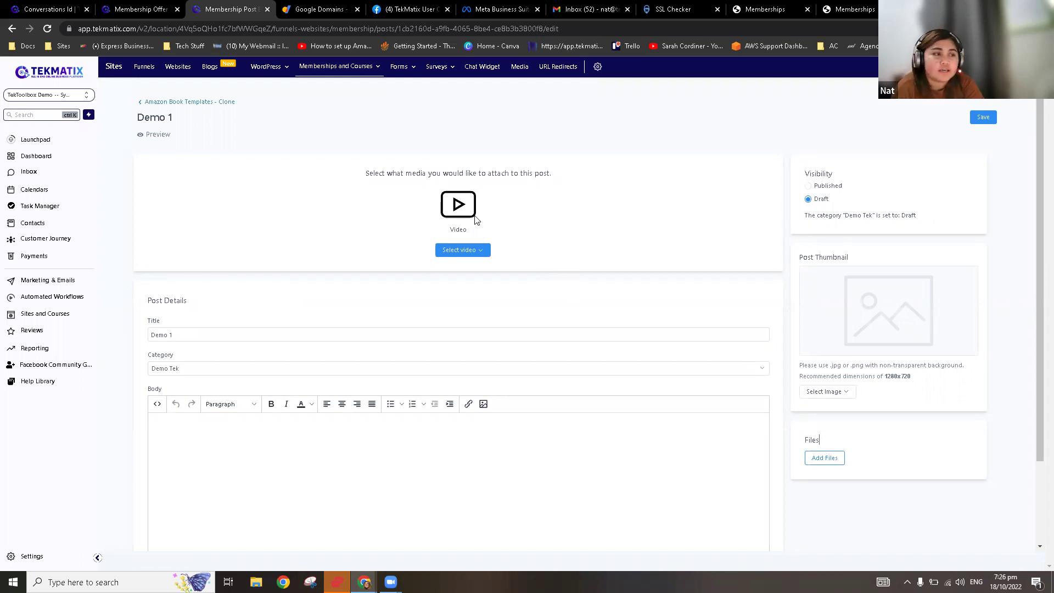
click(471, 255)
click(557, 266)
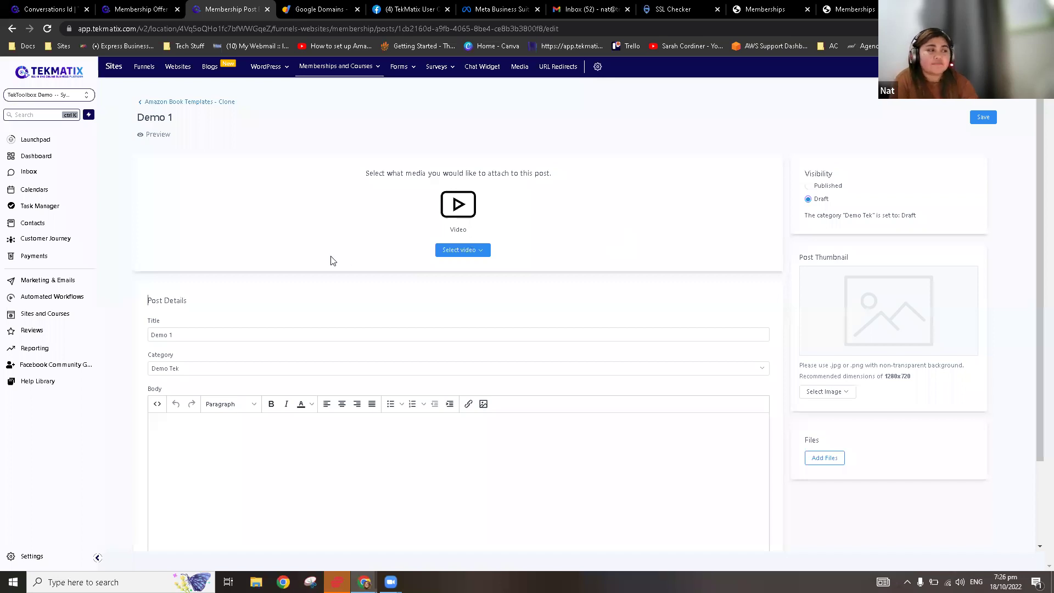
drag(191, 334, 145, 338)
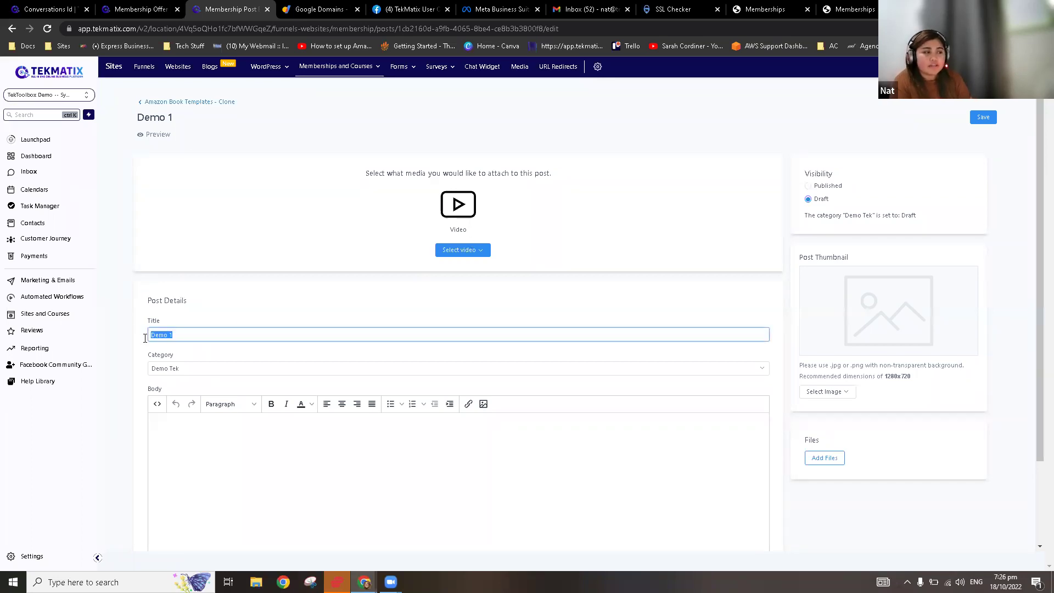
scroll(198, 377, down, 1)
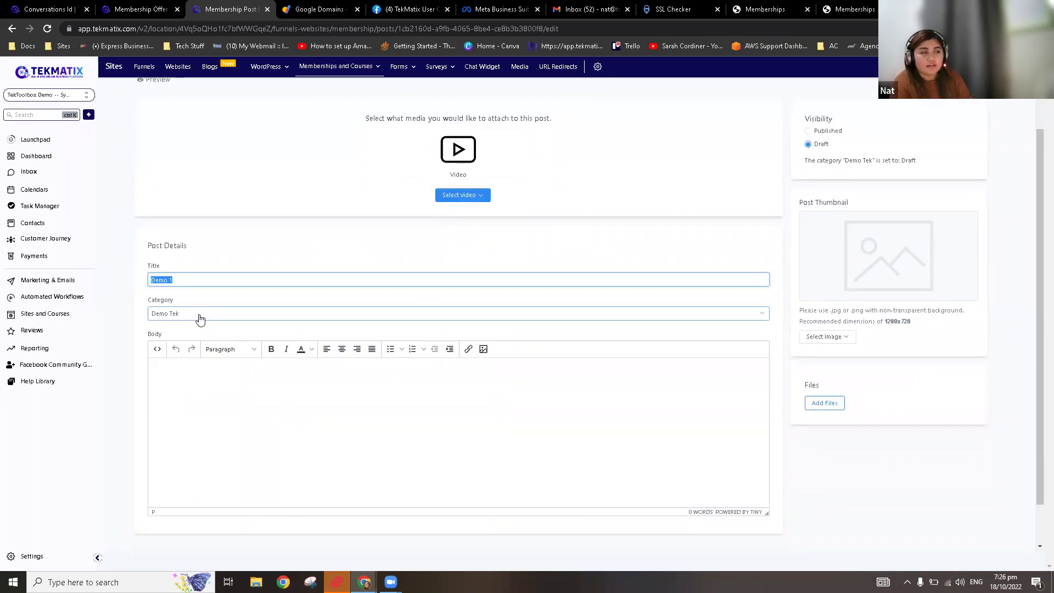
scroll(244, 389, down, 1)
click(246, 355)
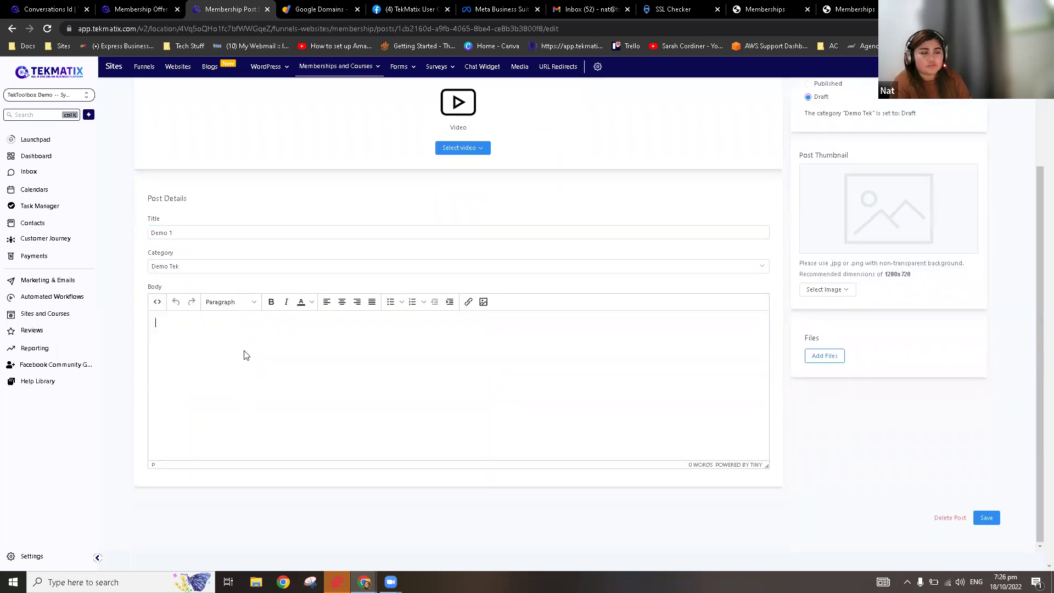
scroll(714, 434, up, 1)
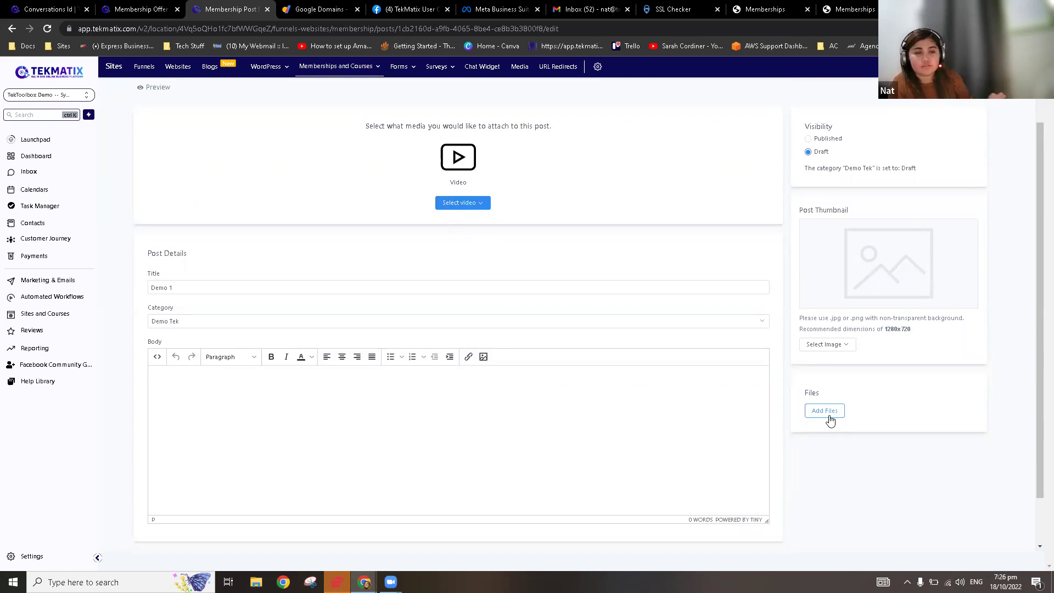
scroll(881, 413, up, 1)
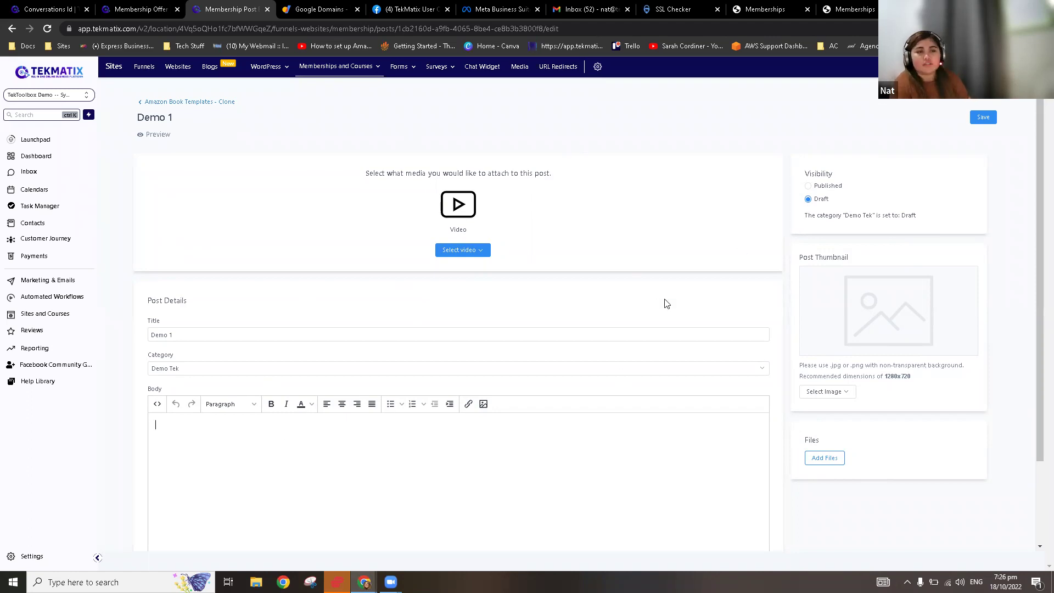
Step: Mark Demo 1 as Published, save it, and return to the Amazon Book Templates - Clone outline
click(809, 187)
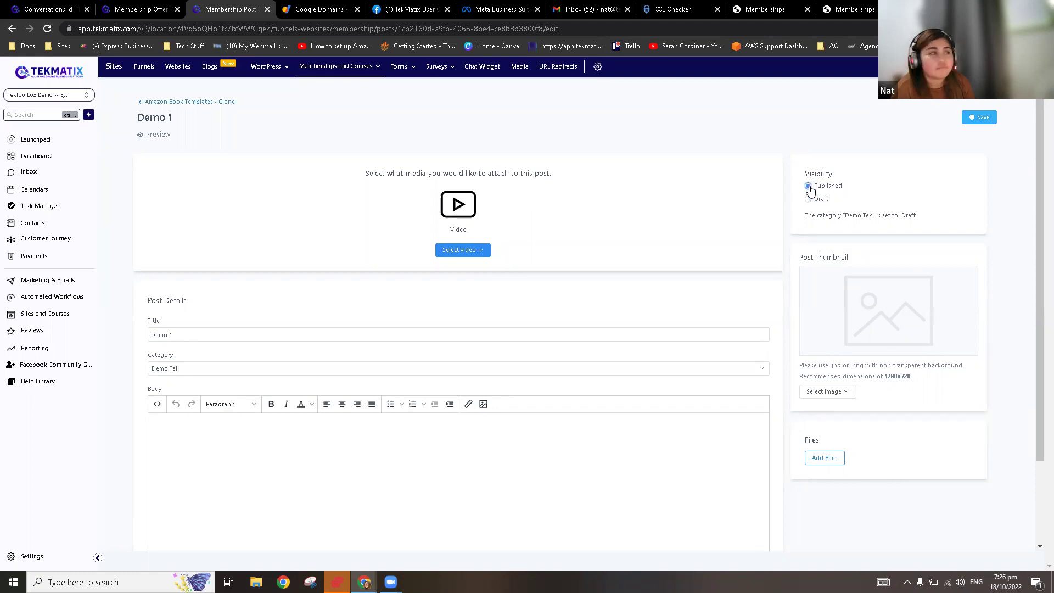
click(987, 125)
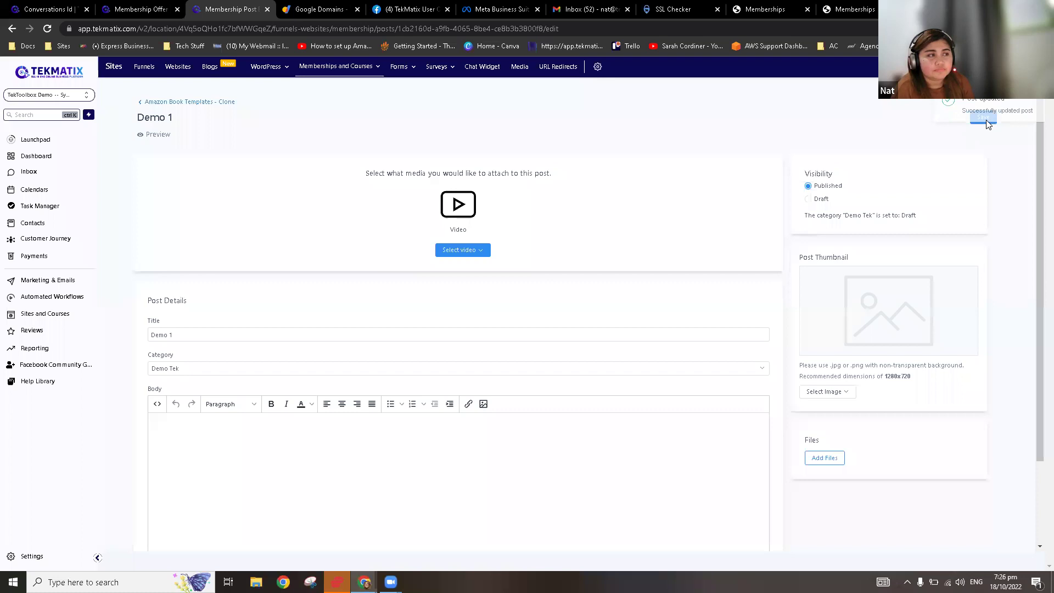
click(149, 102)
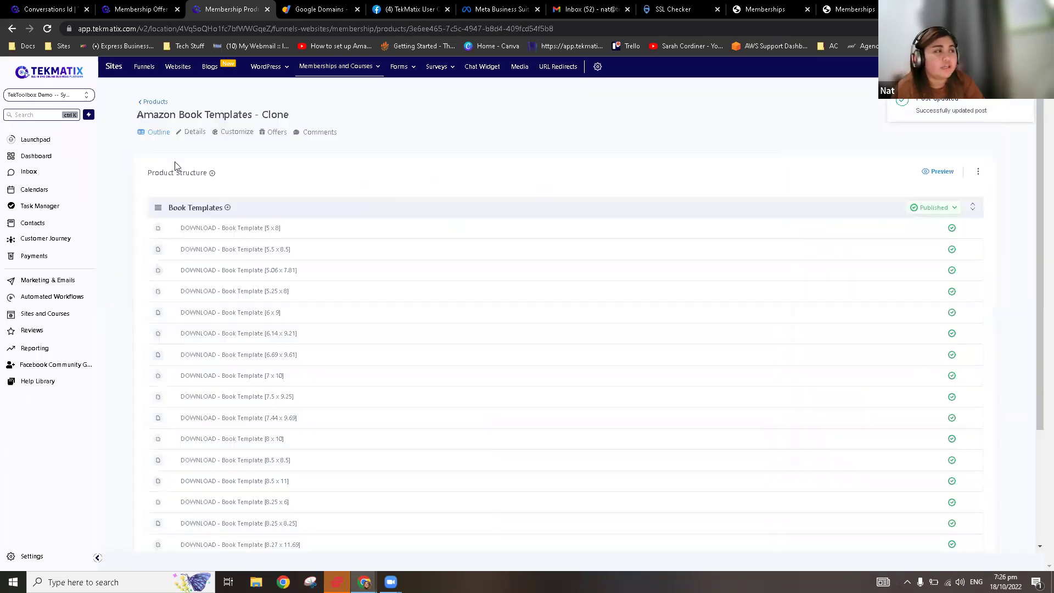
Step: Switch the Demo Tek category status to Published while keeping Demo 1.5 as Draft
scroll(483, 315, down, 1)
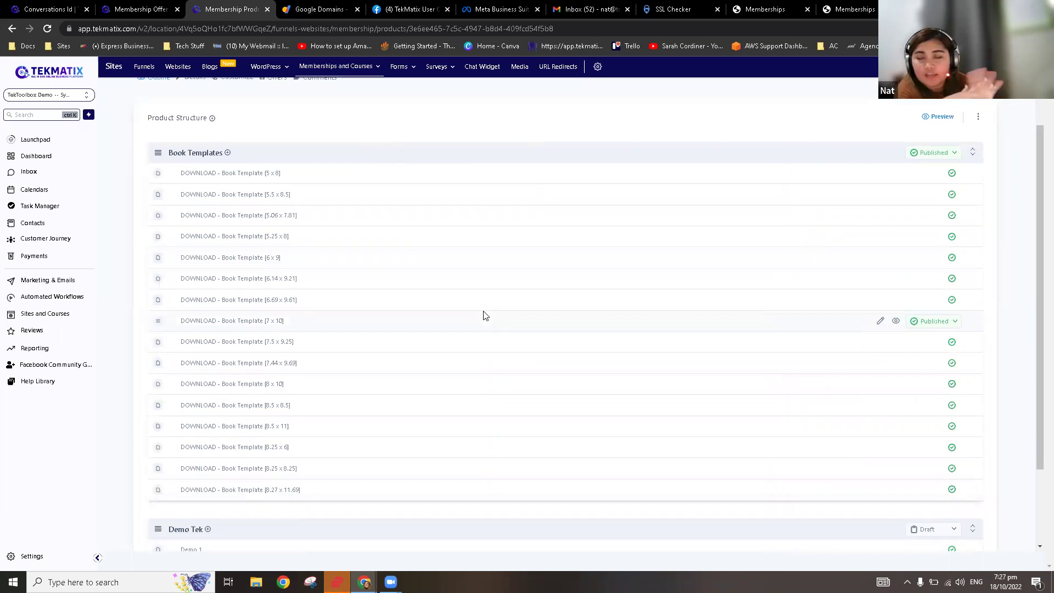
scroll(477, 332, down, 2)
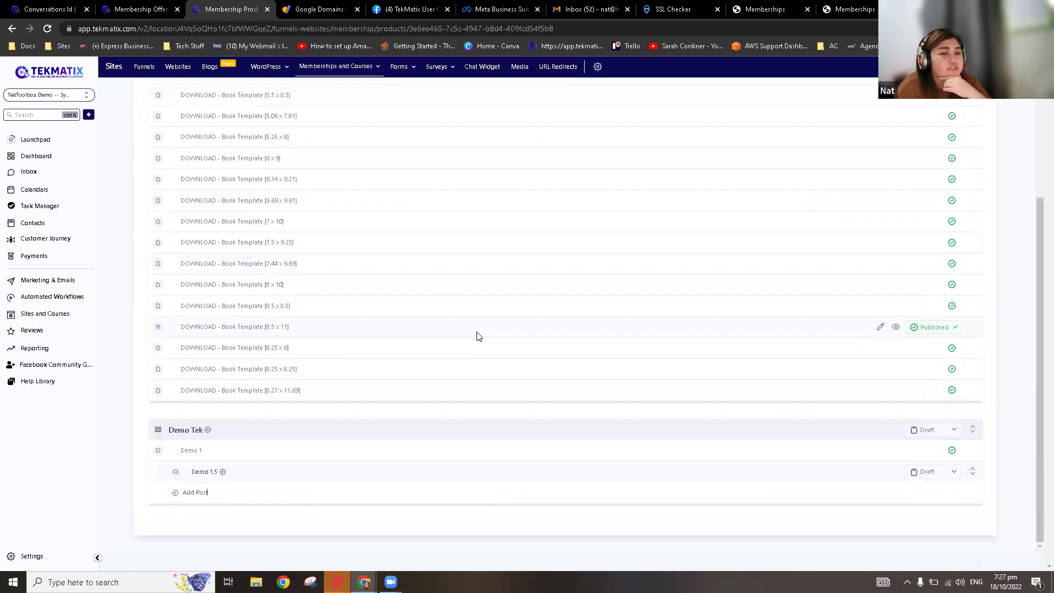
click(945, 435)
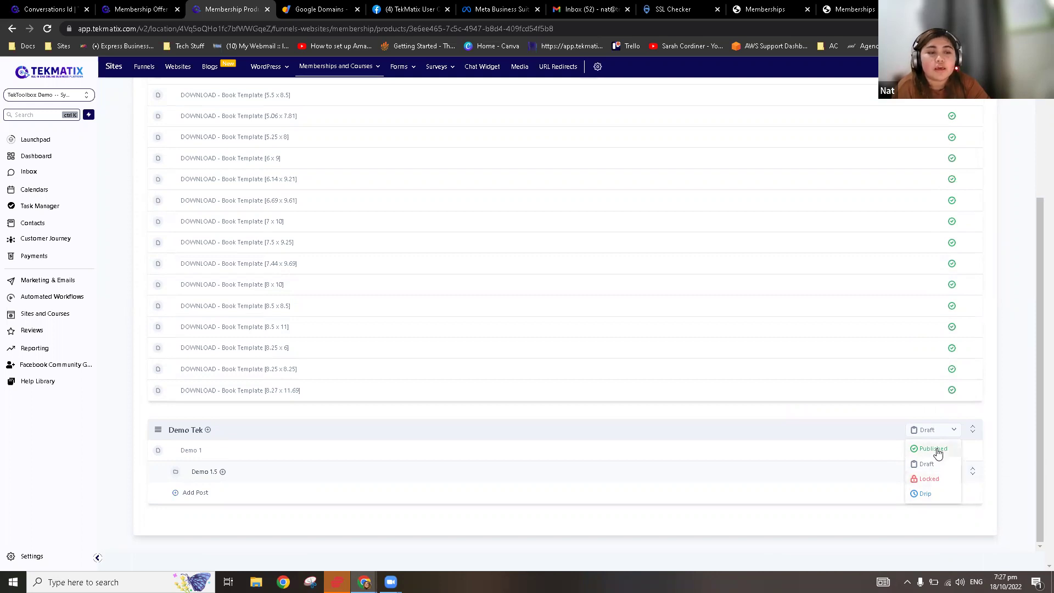
click(937, 451)
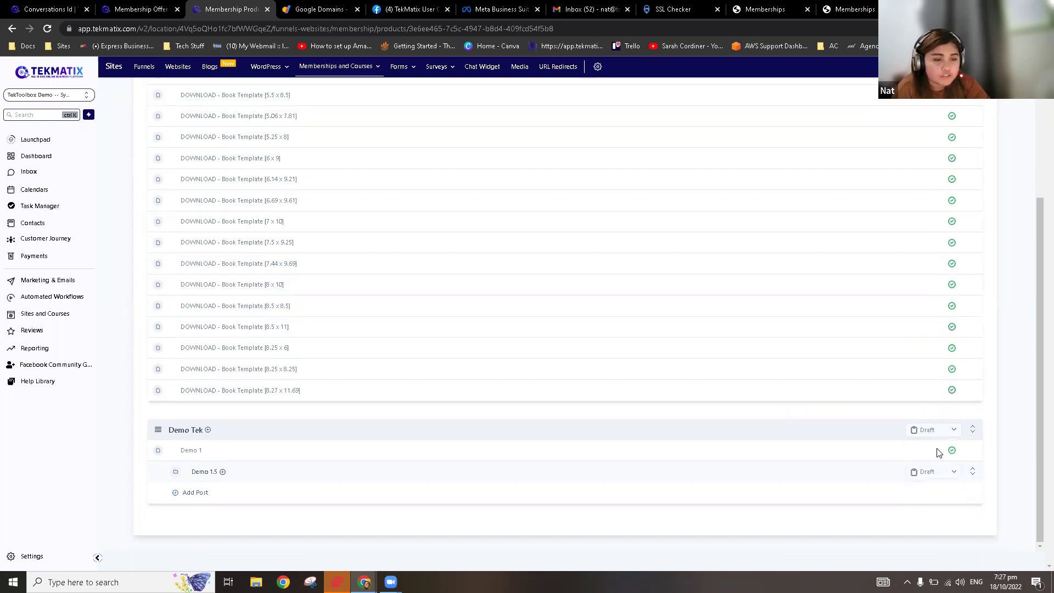
click(939, 479)
click(939, 499)
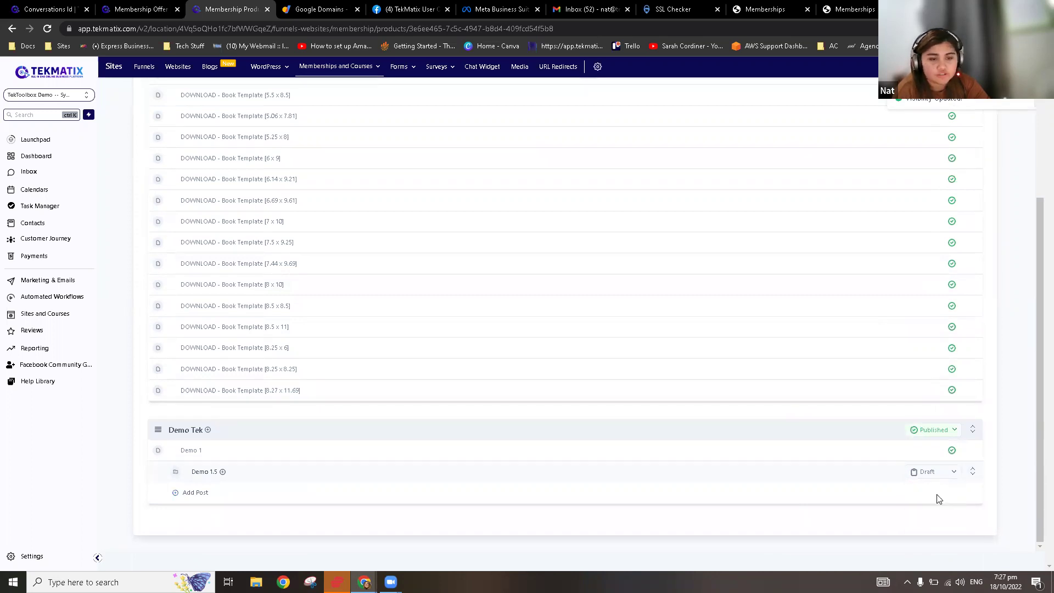
scroll(301, 454, up, 3)
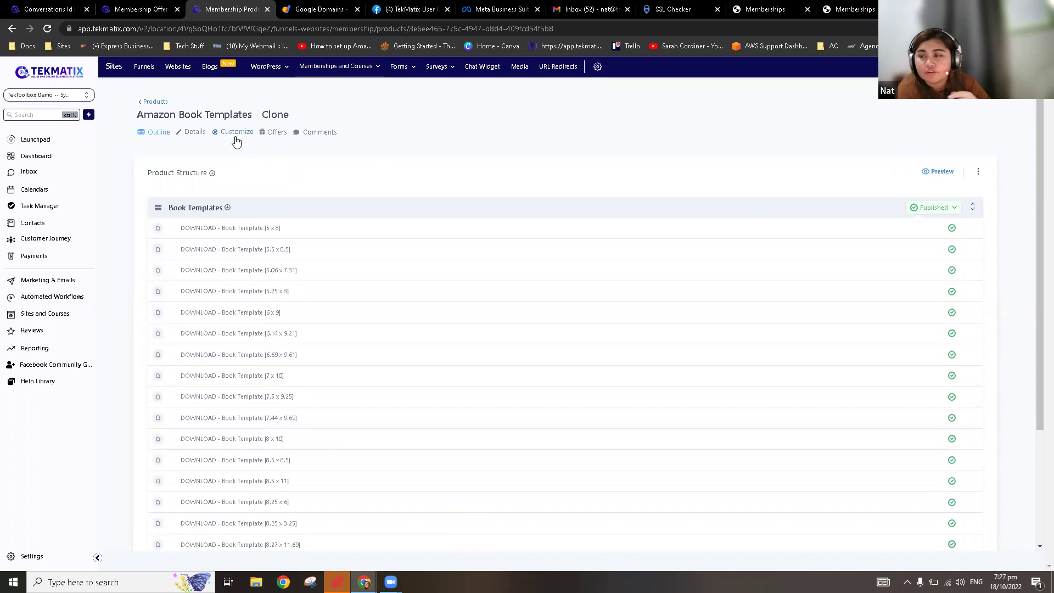
Step: Review the product's Details settings, dismissing the favicon image upload choices
click(194, 133)
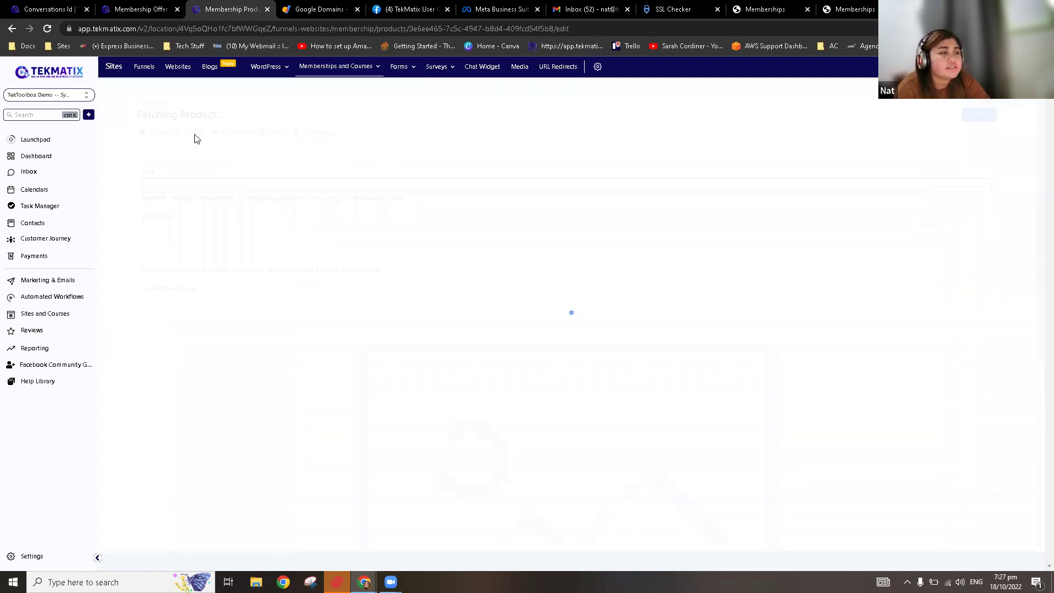
scroll(231, 197, down, 7)
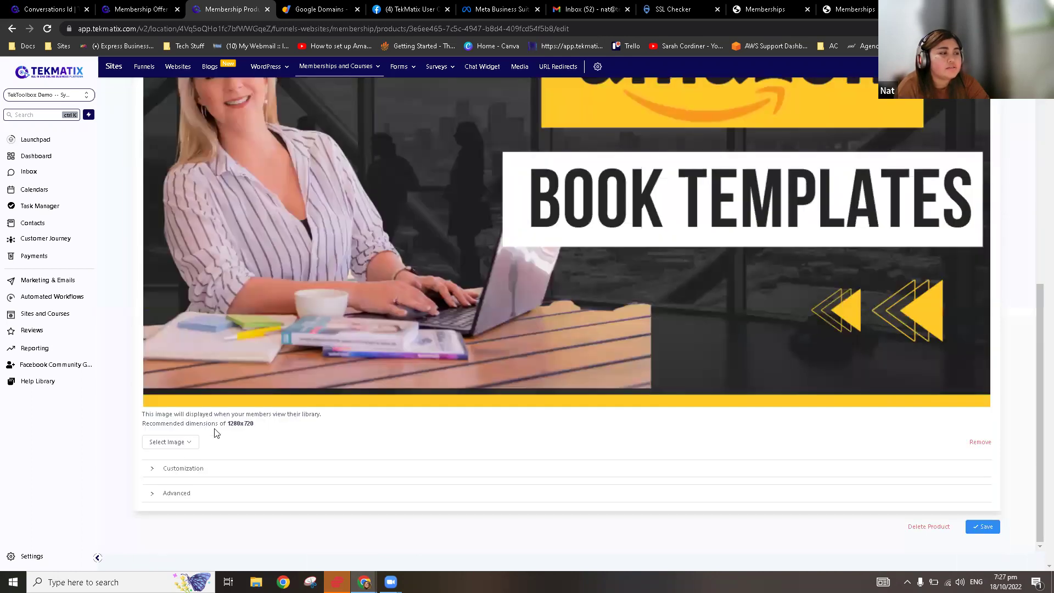
scroll(333, 412, down, 5)
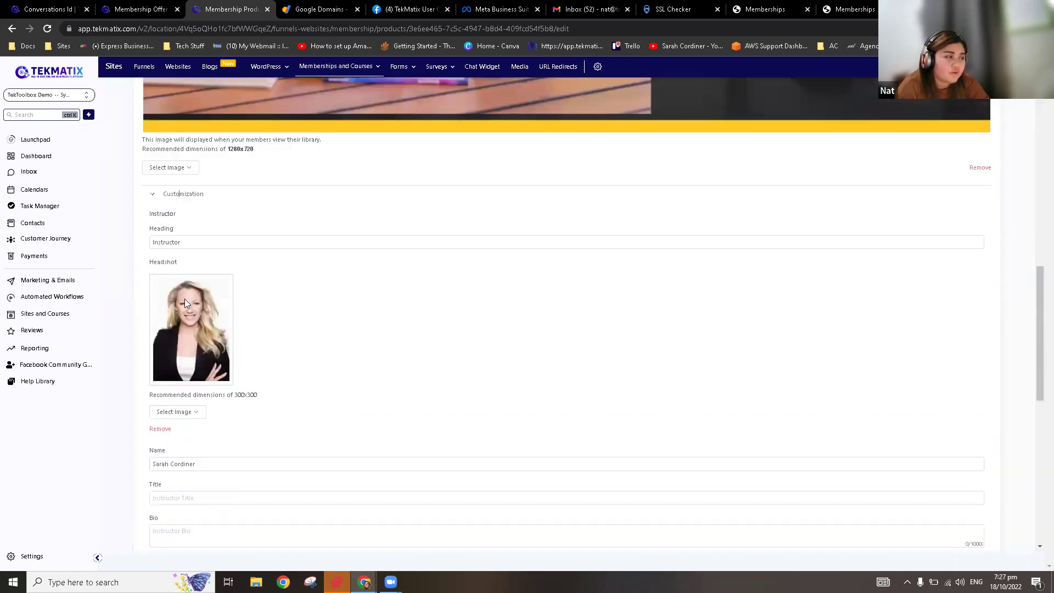
scroll(228, 308, down, 6)
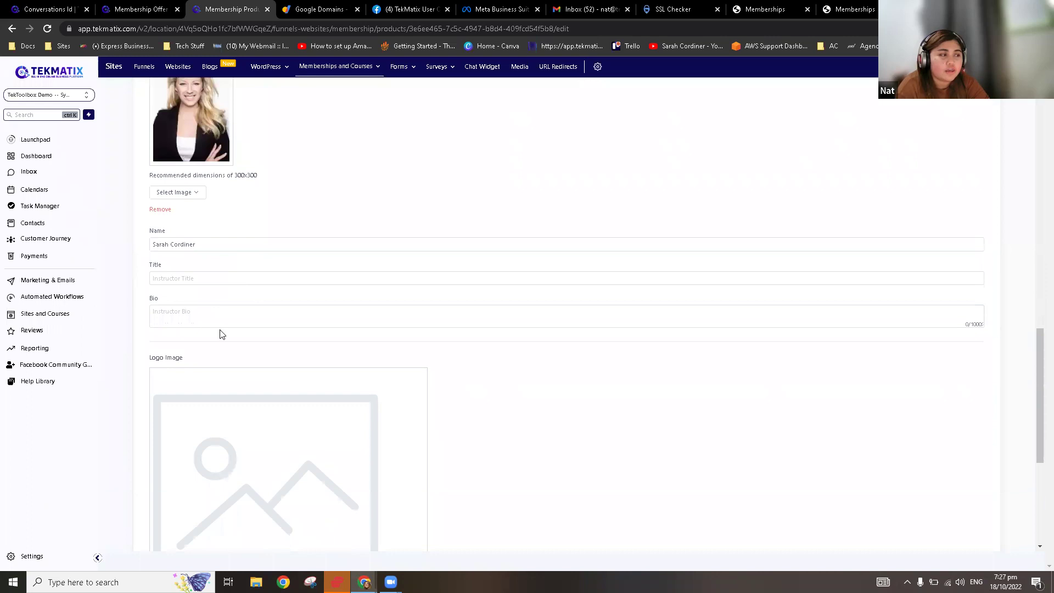
scroll(220, 332, down, 3)
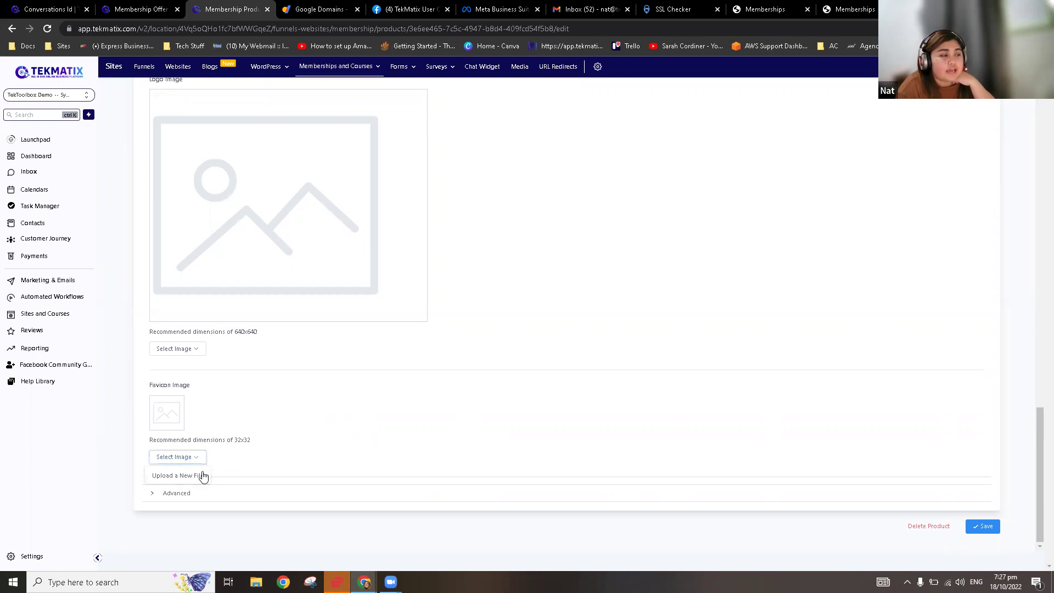
click(461, 400)
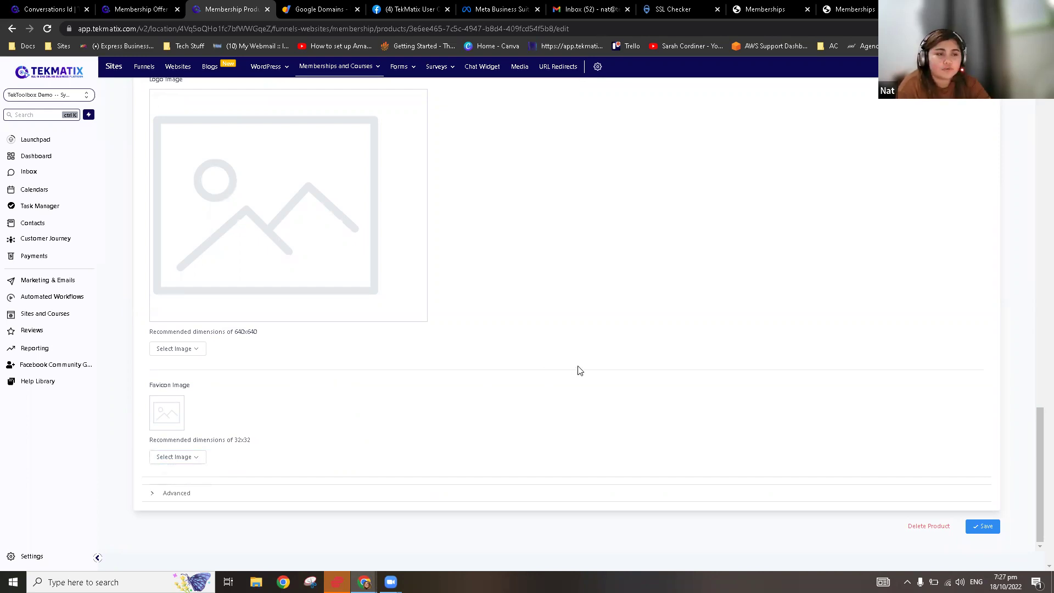
Step: Bring up the theme gallery showing Classic, New York and Neue
scroll(579, 371, up, 10)
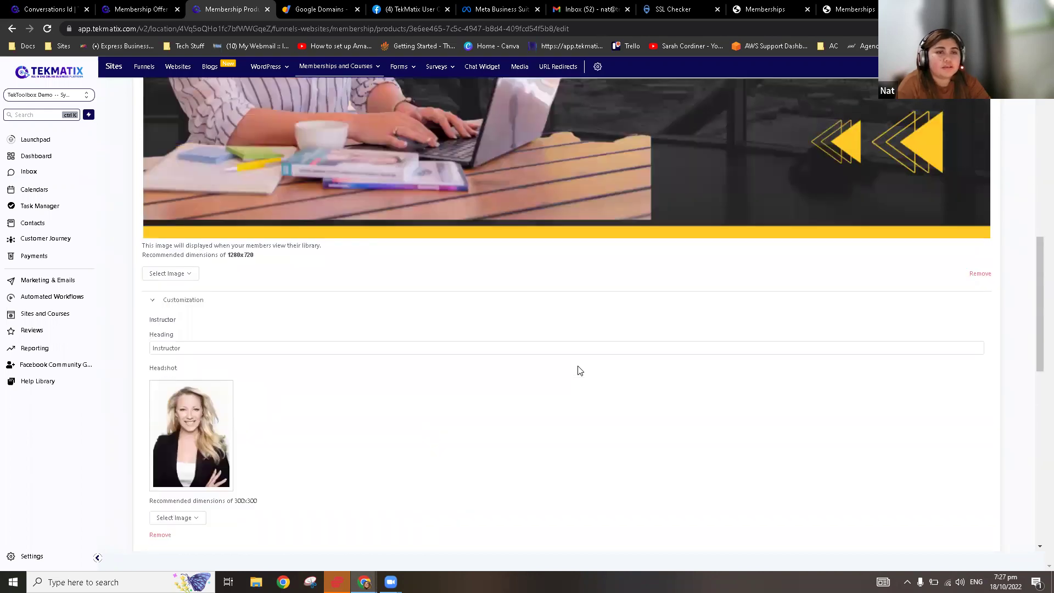
scroll(579, 371, up, 13)
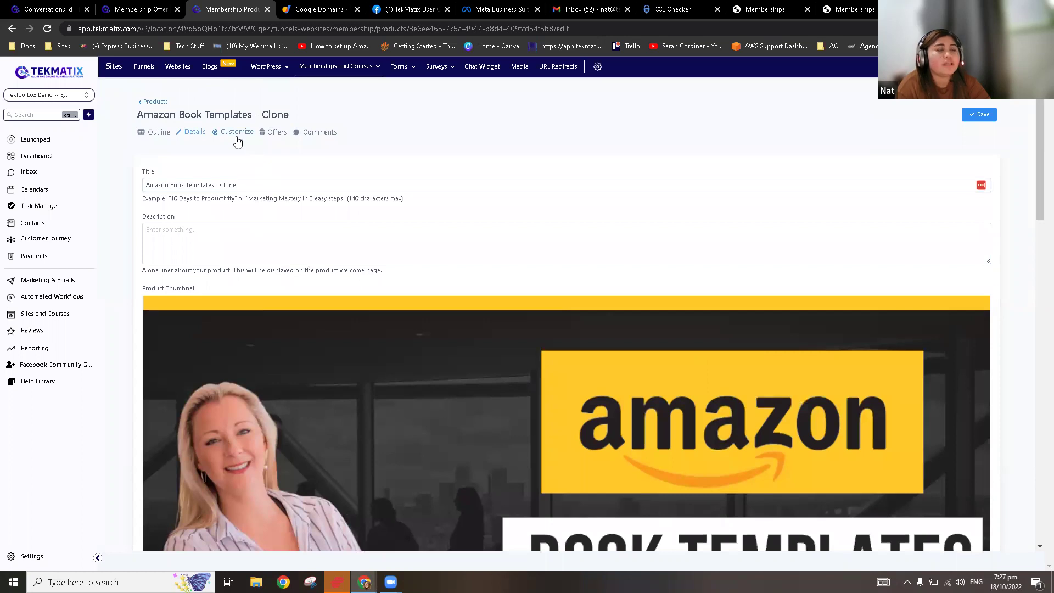
click(237, 137)
mouse_move(441, 205)
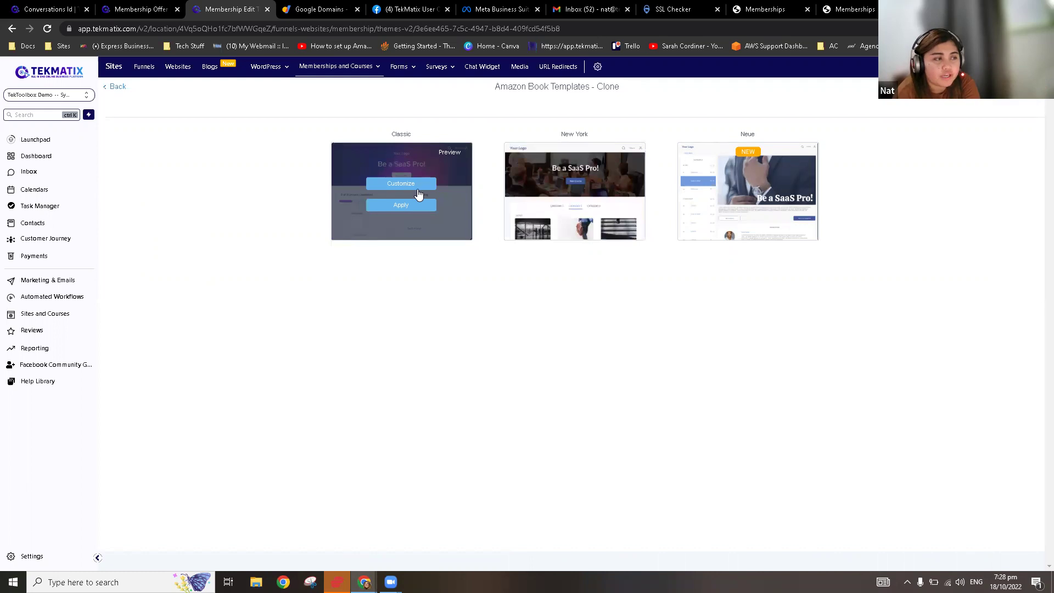
click(412, 187)
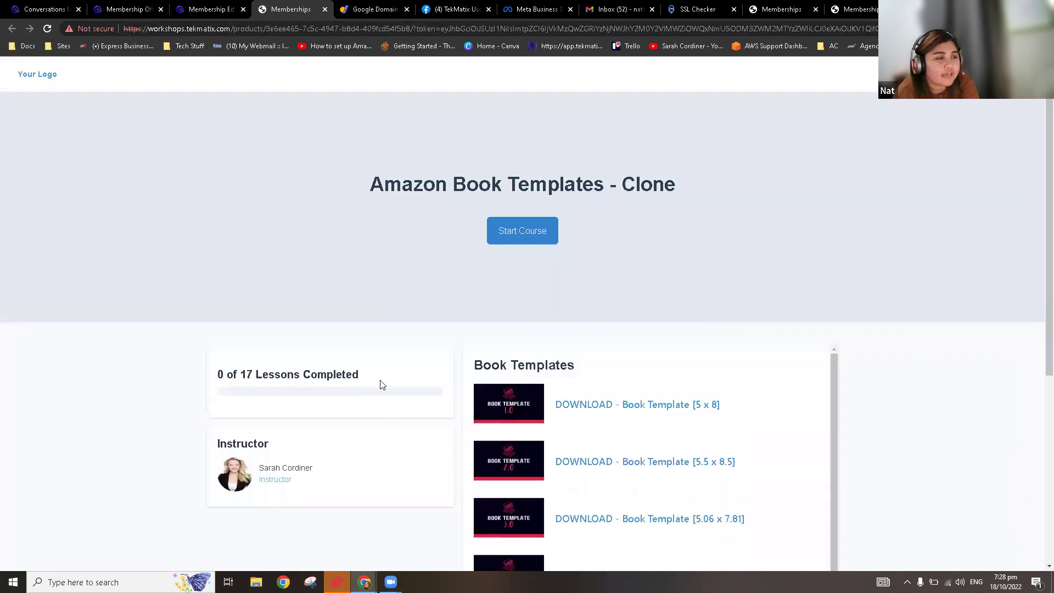
scroll(370, 378, down, 5)
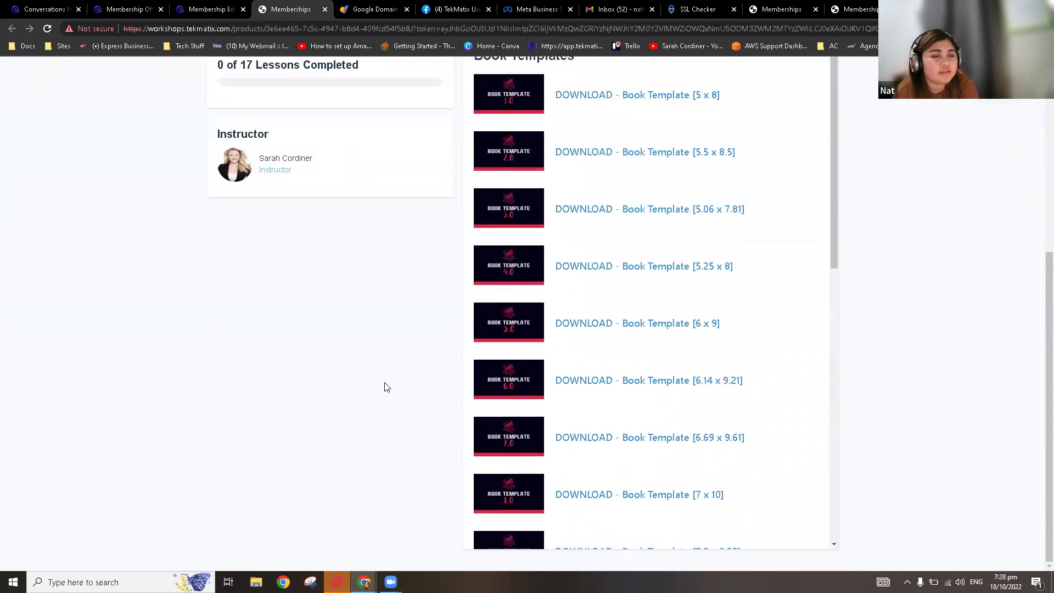
scroll(387, 387, up, 6)
mouse_move(157, 104)
mouse_down()
mouse_move(430, 315)
mouse_move(917, 227)
mouse_move(883, 212)
mouse_up()
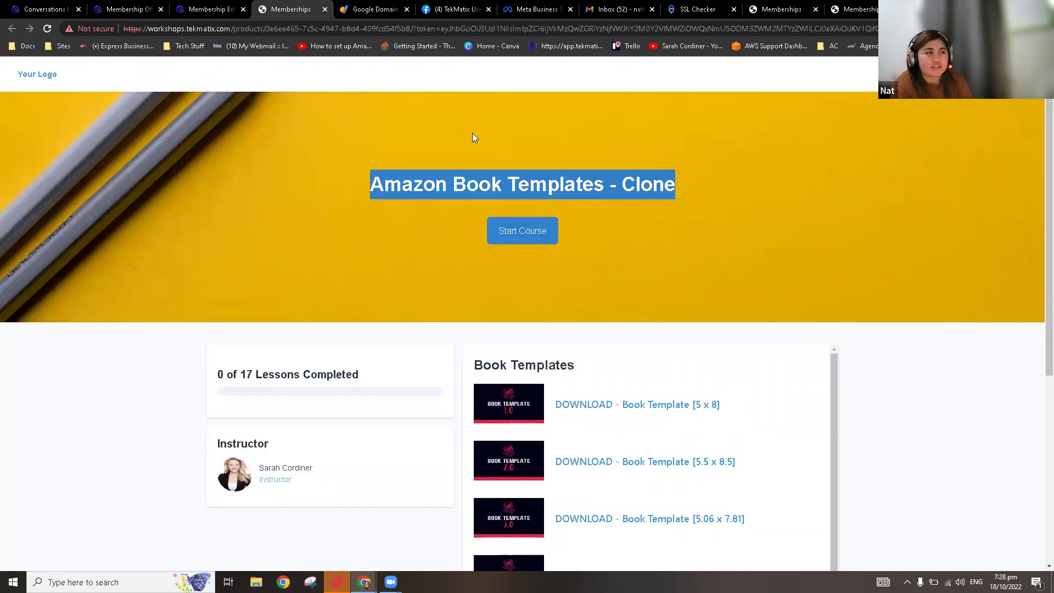
click(210, 7)
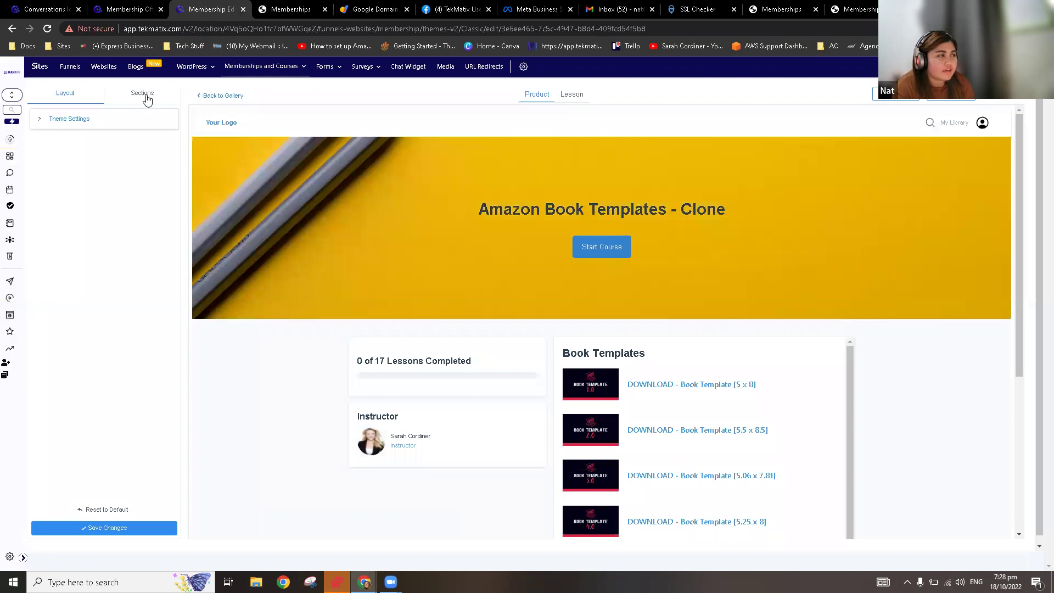
click(147, 98)
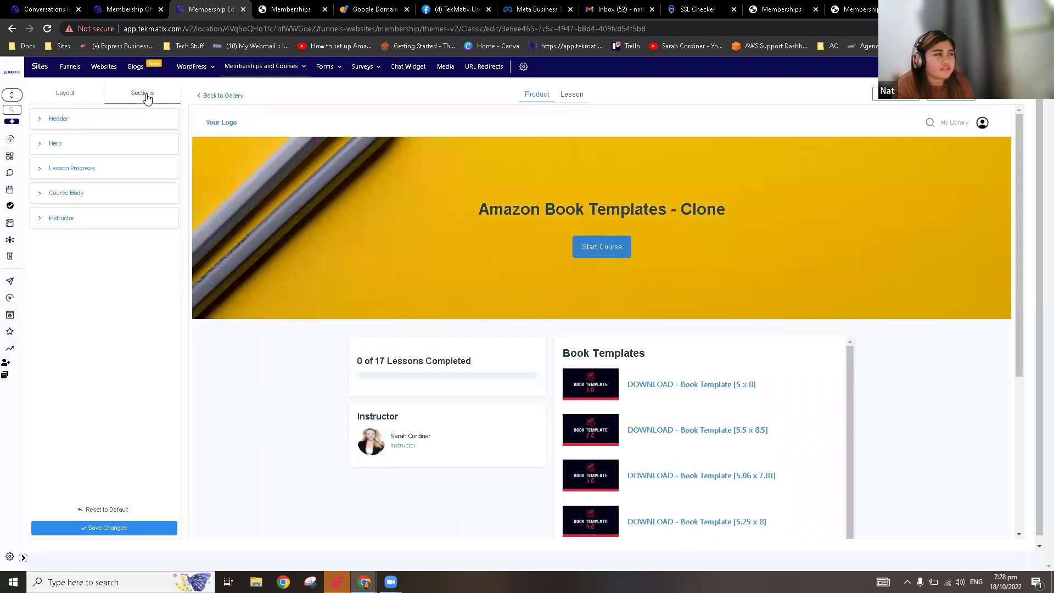
click(54, 147)
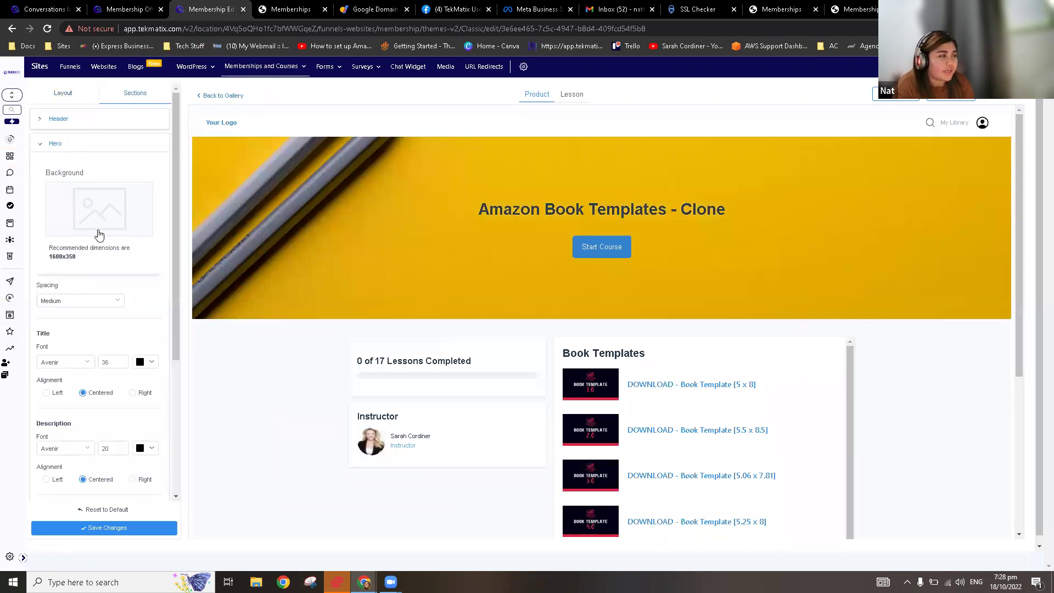
scroll(99, 235, down, 1)
mouse_move(261, 66)
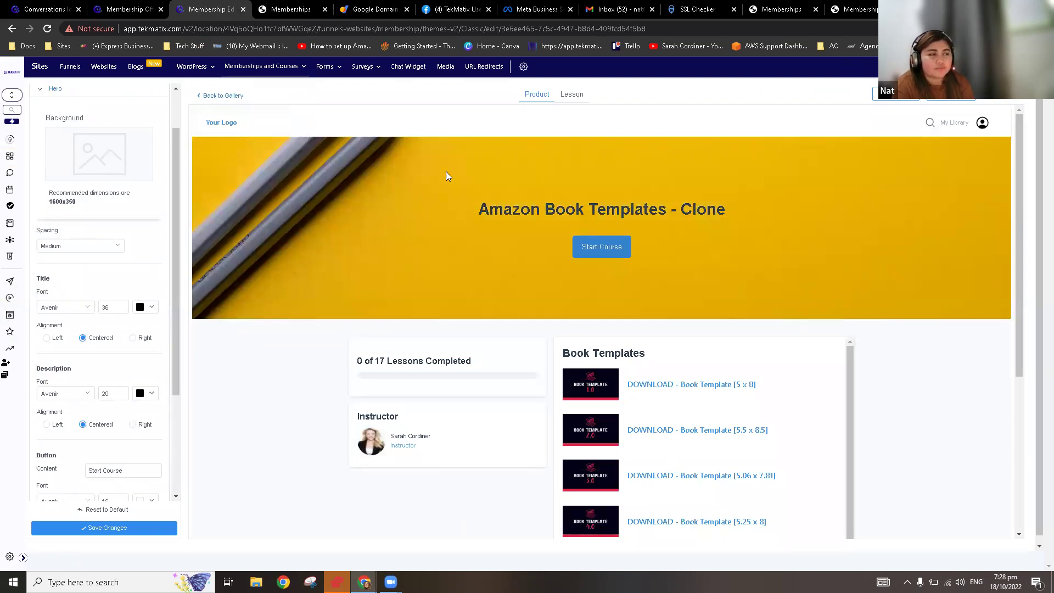
scroll(112, 233, up, 1)
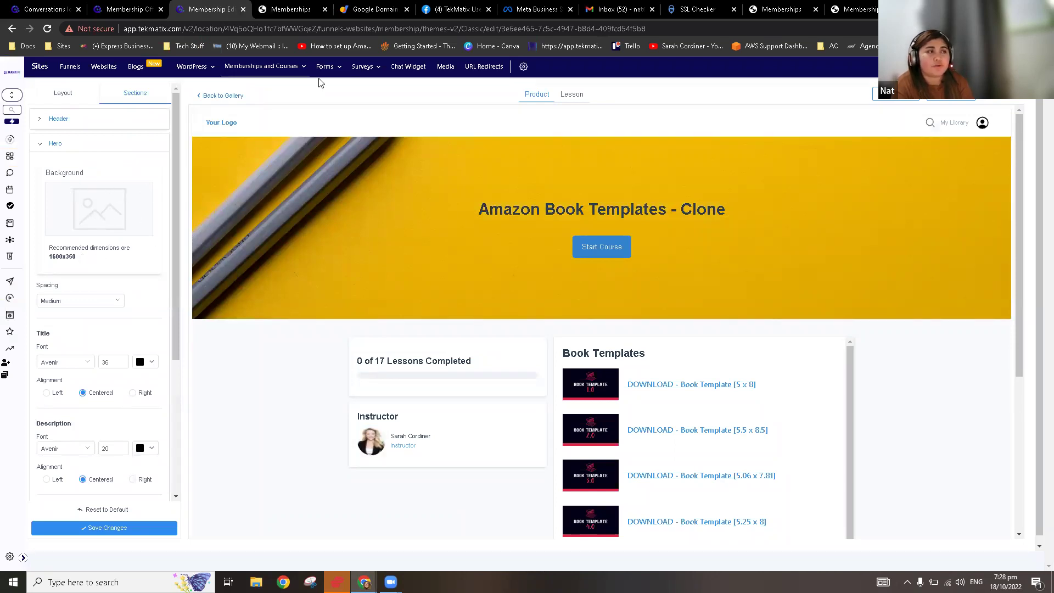
click(287, 11)
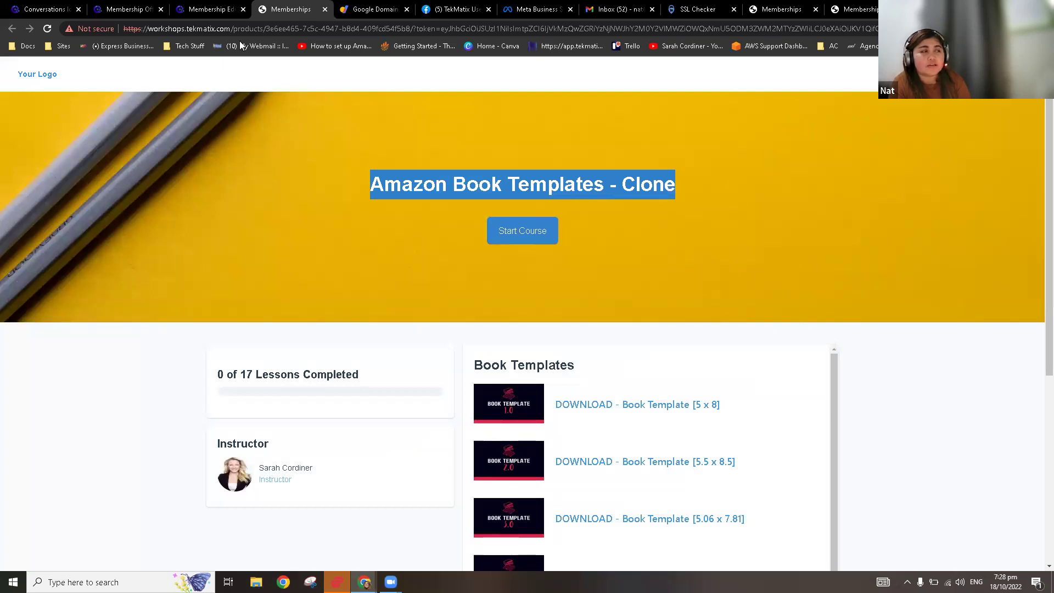
click(220, 11)
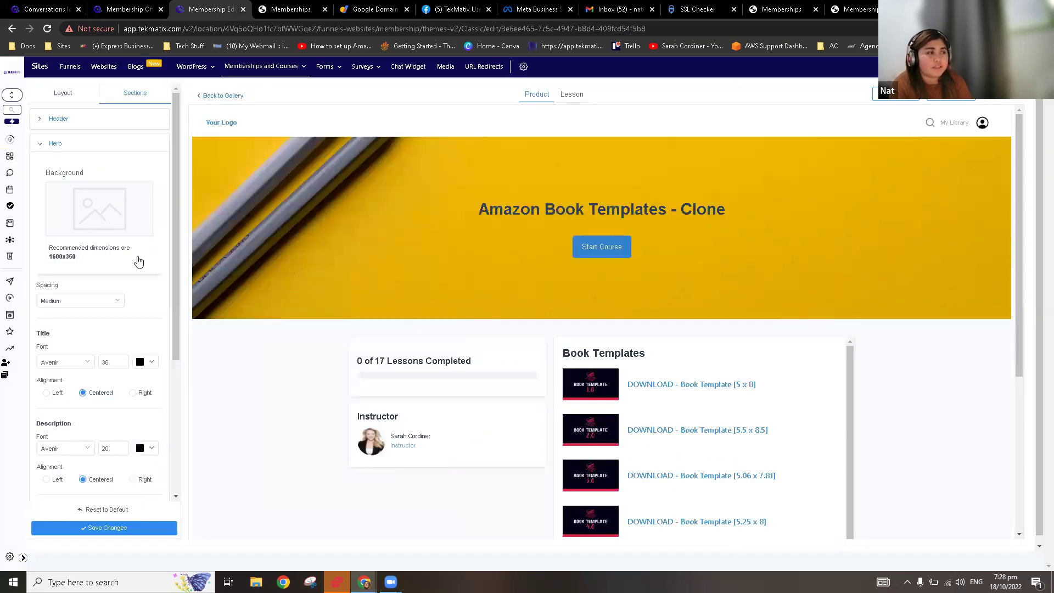
scroll(110, 277, down, 4)
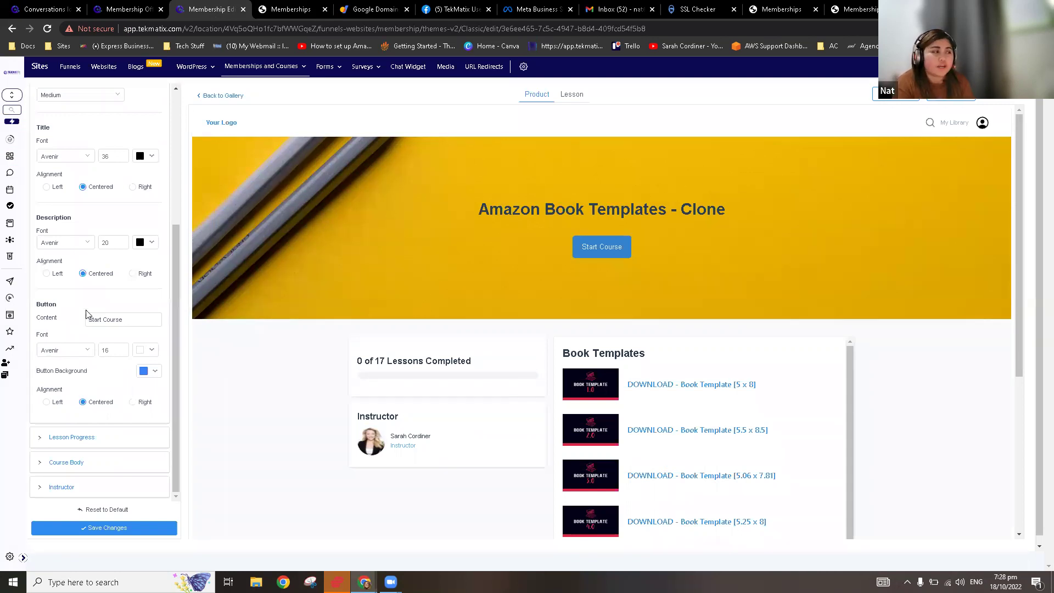
scroll(87, 314, down, 1)
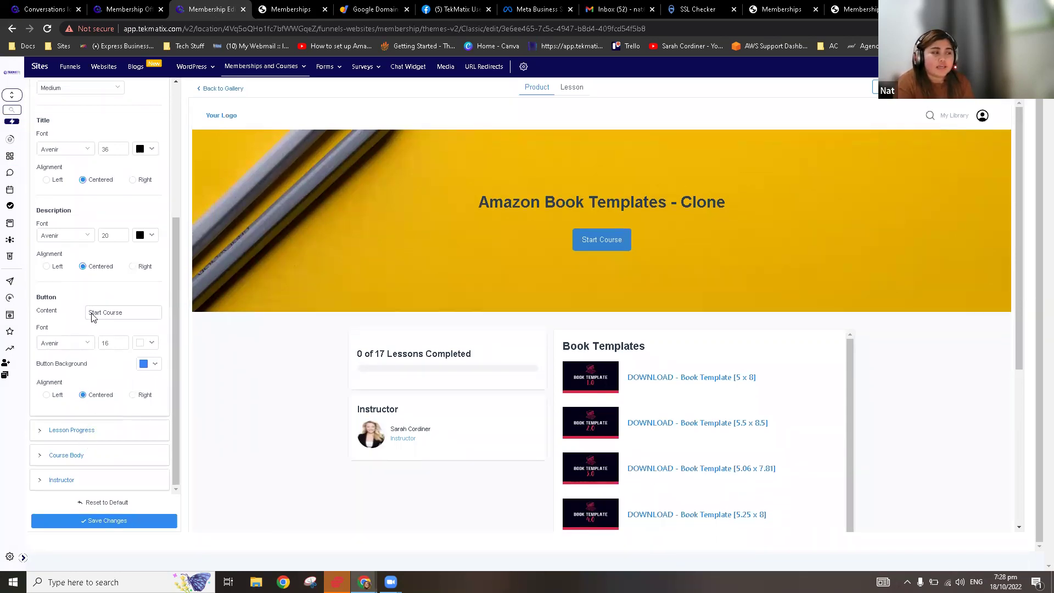
scroll(92, 317, up, 1)
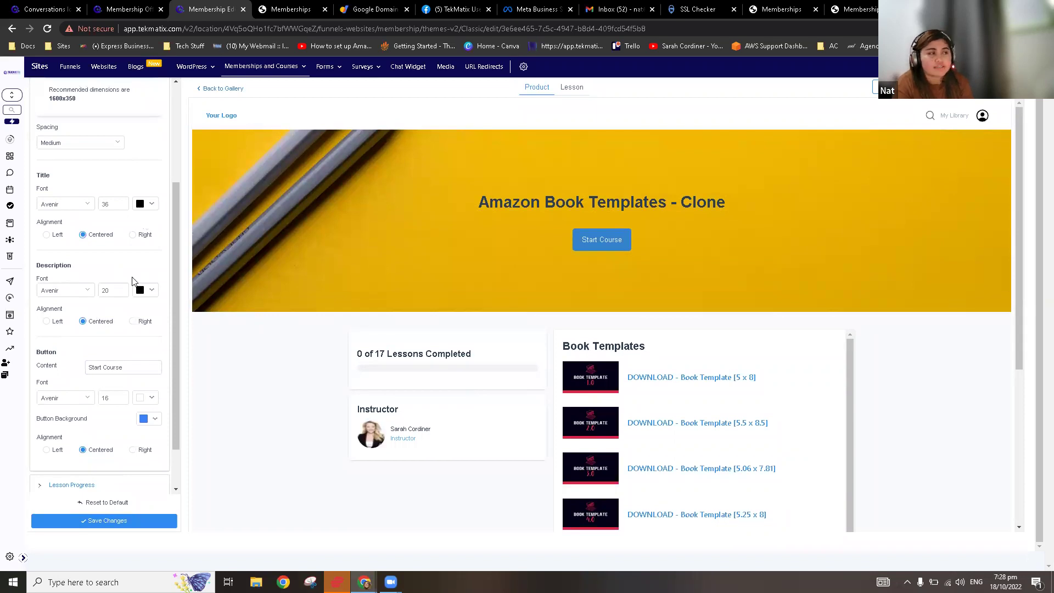
scroll(143, 258, up, 4)
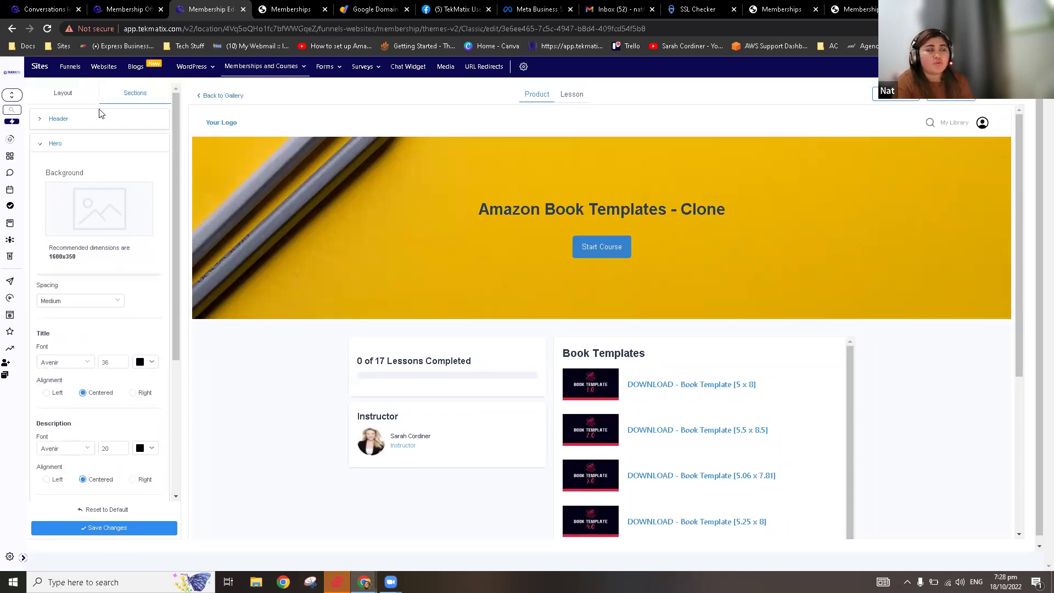
Step: Customize the New York theme and review its live course page in a new tab
click(231, 96)
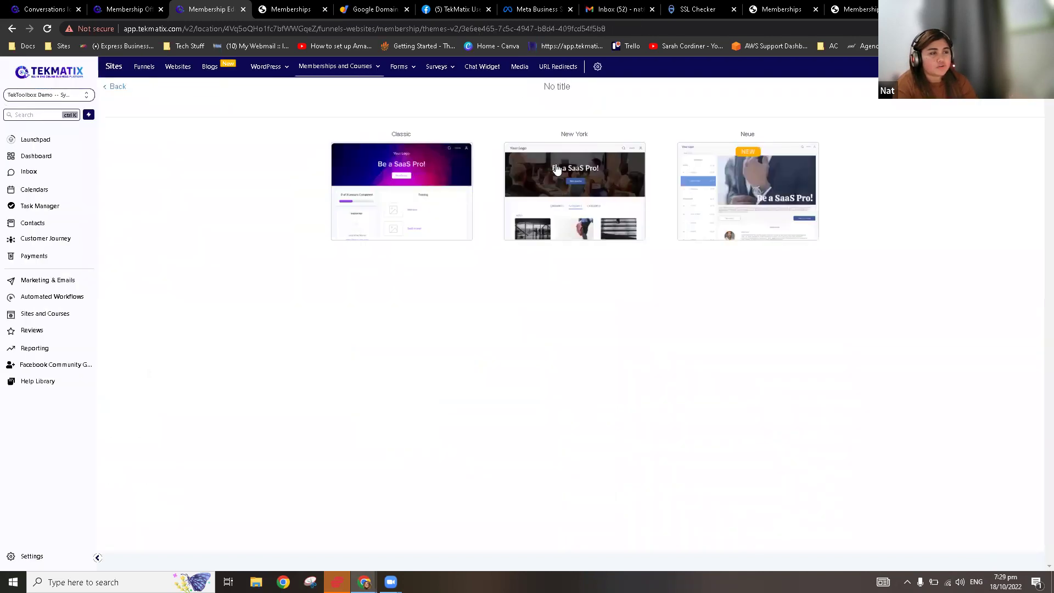
mouse_move(576, 169)
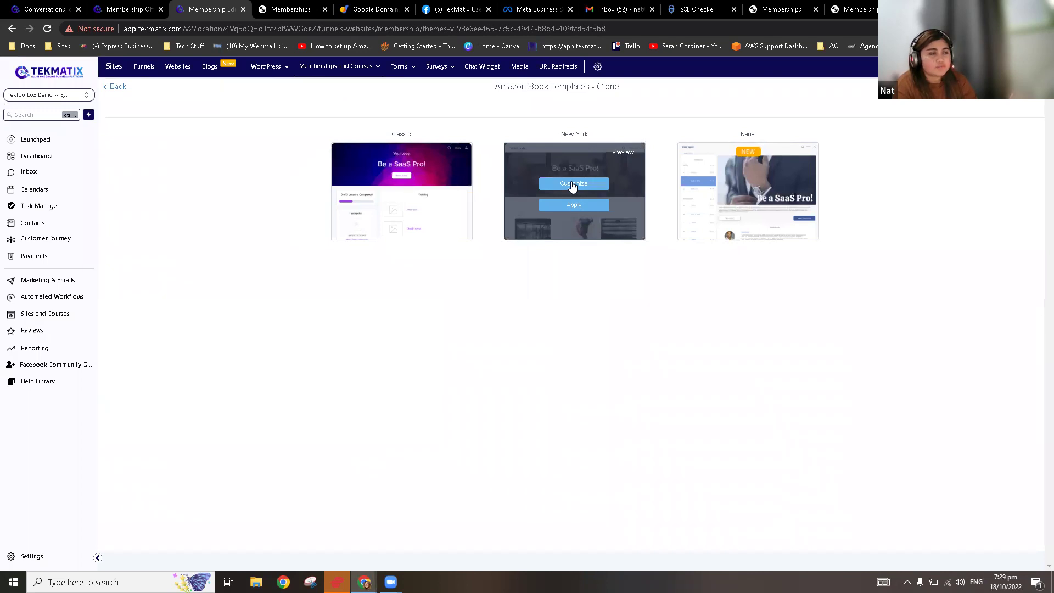
click(572, 185)
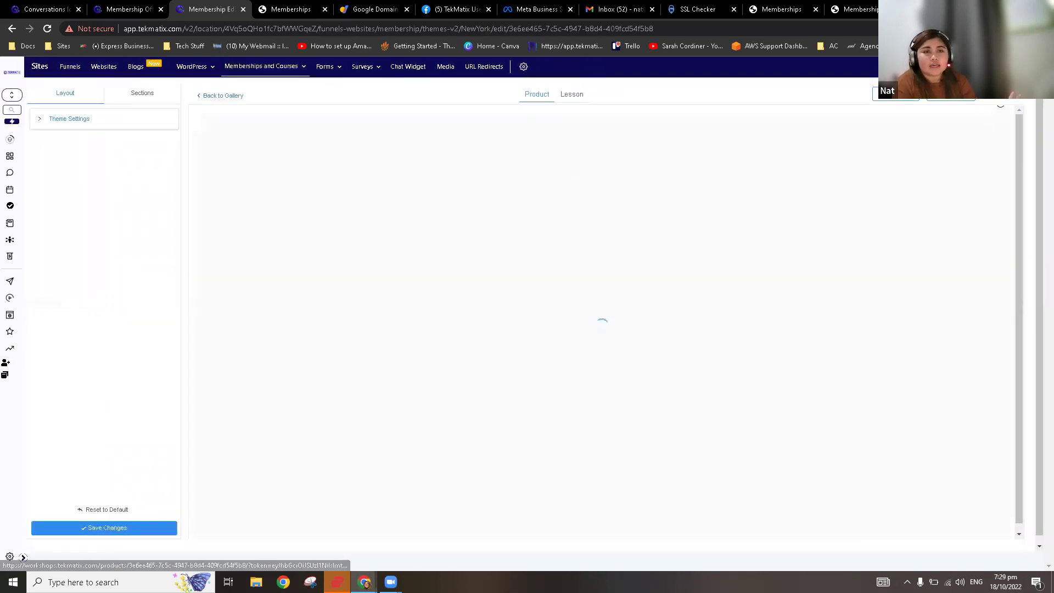
click(998, 95)
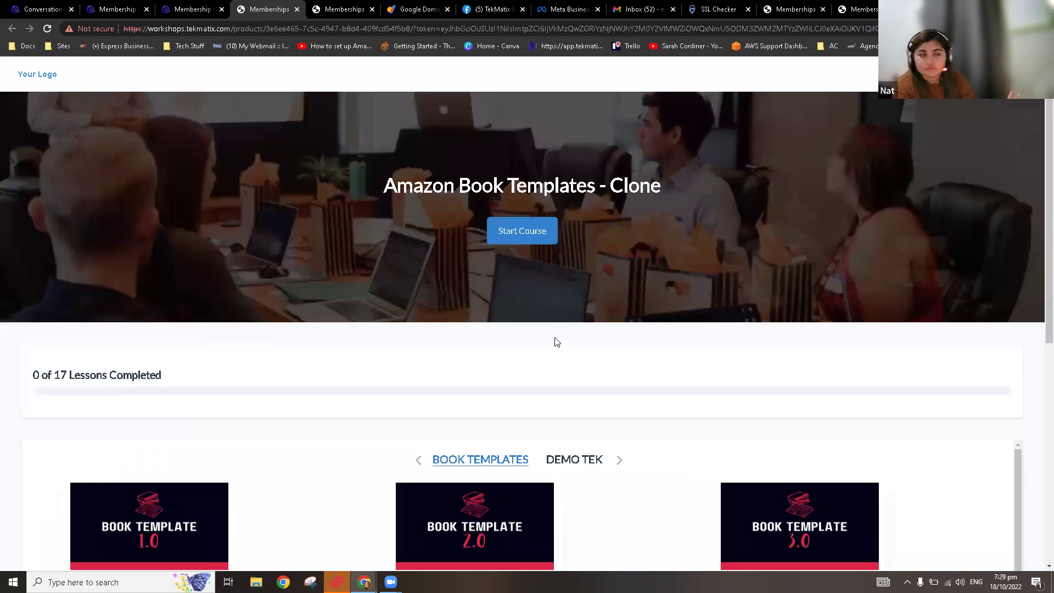
scroll(508, 352, down, 2)
scroll(507, 351, down, 3)
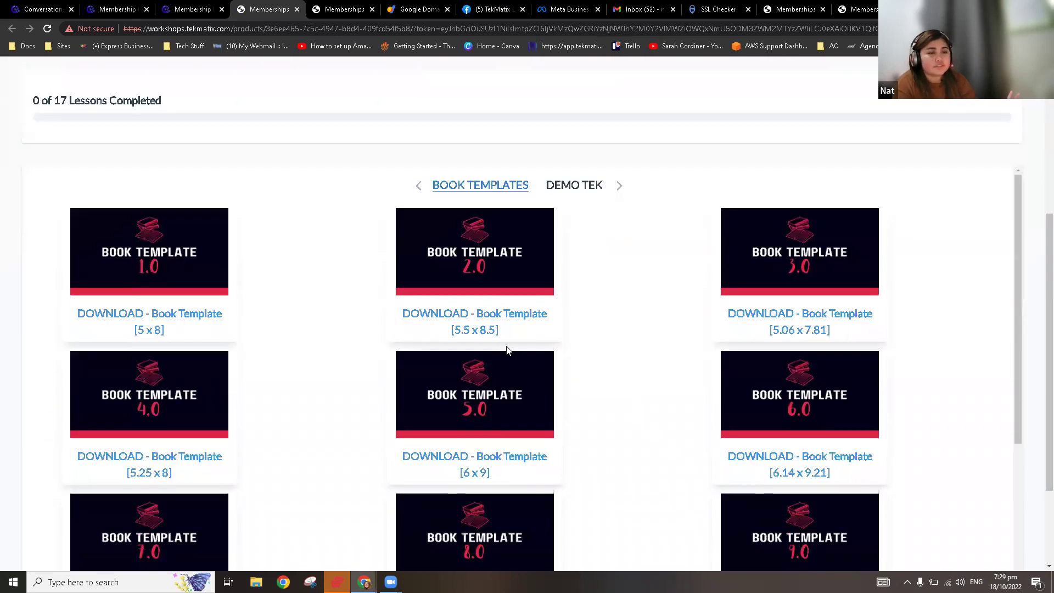
scroll(610, 339, down, 7)
scroll(620, 384, up, 15)
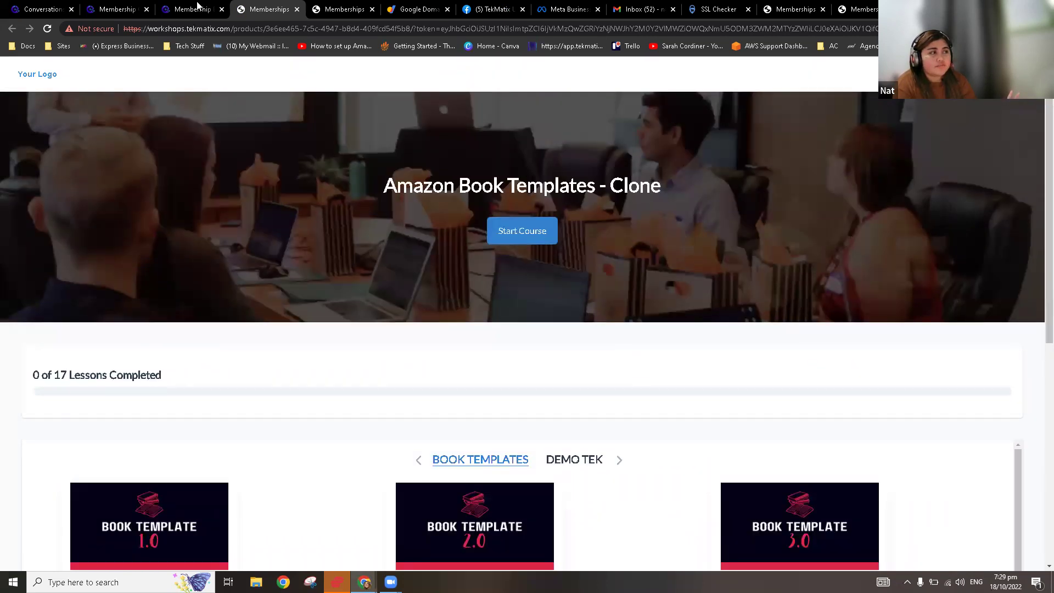
click(198, 8)
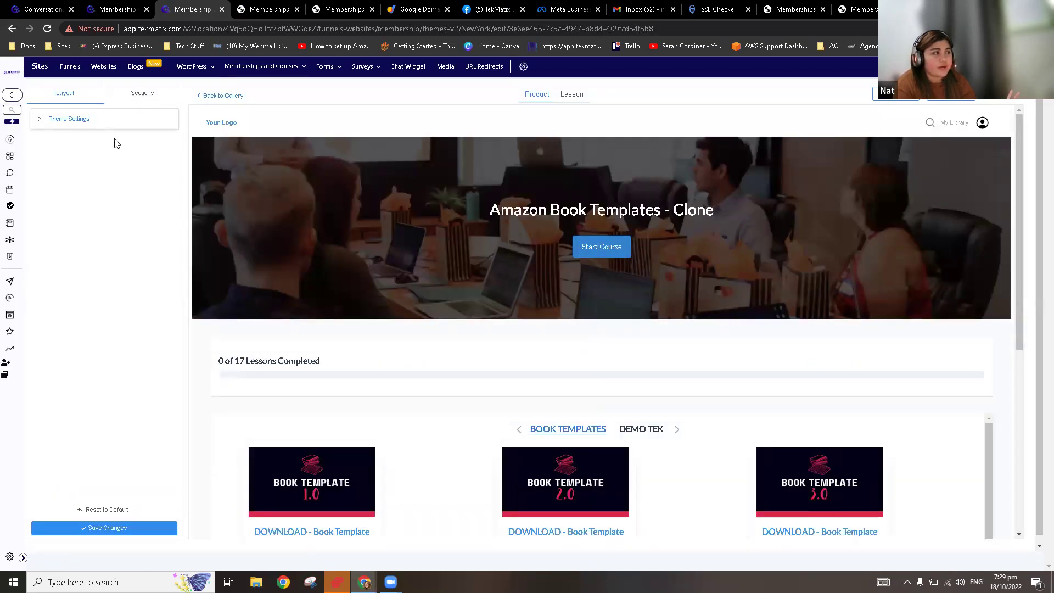
Step: Preview the course lessons in the Neue theme, then go back through the gallery to the outline
click(215, 96)
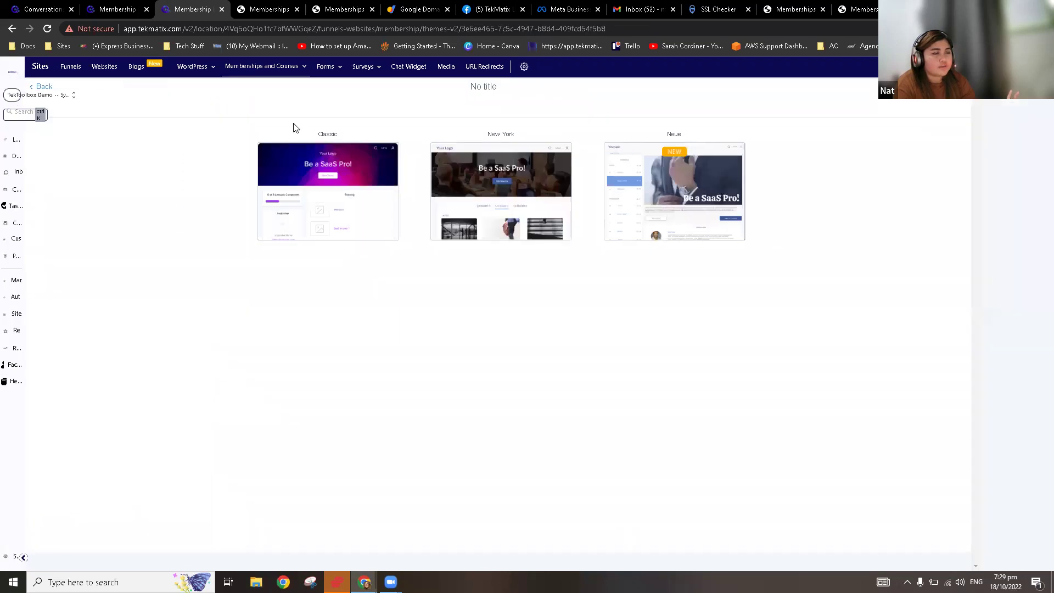
mouse_move(764, 182)
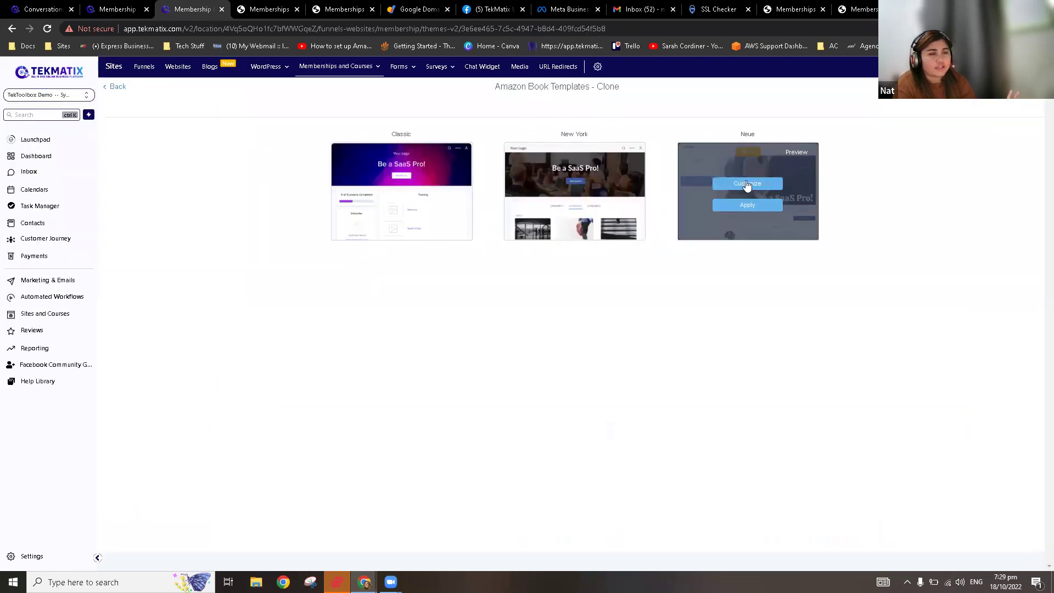
click(746, 185)
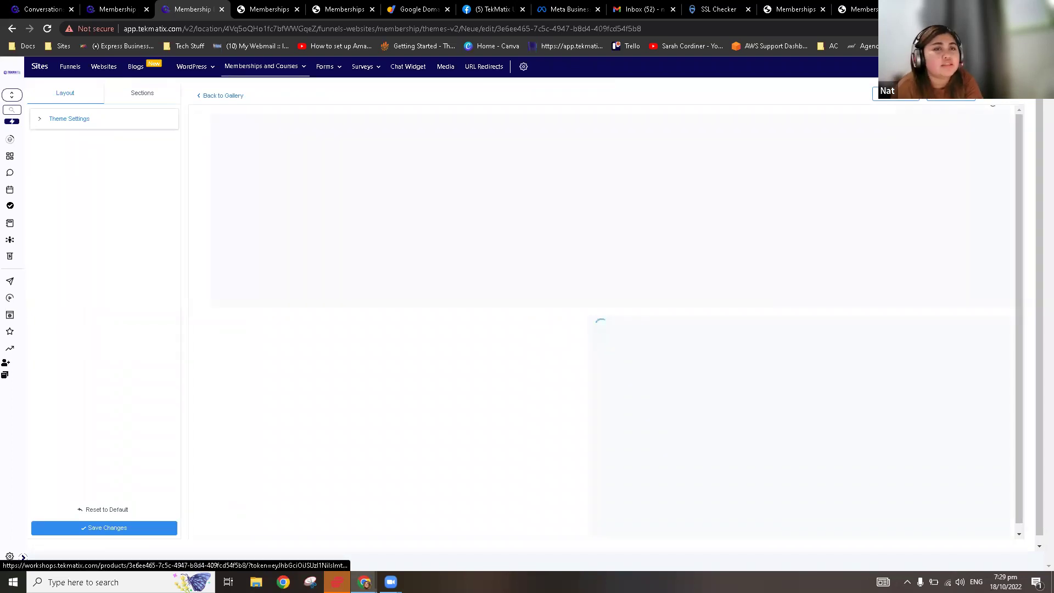
click(971, 103)
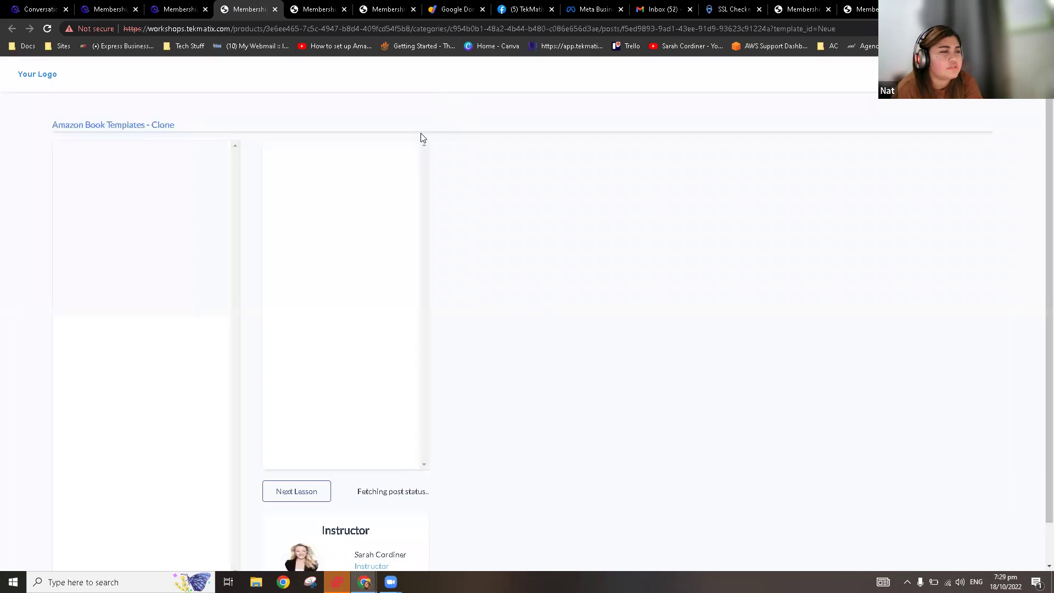
scroll(172, 252, down, 5)
scroll(414, 289, down, 1)
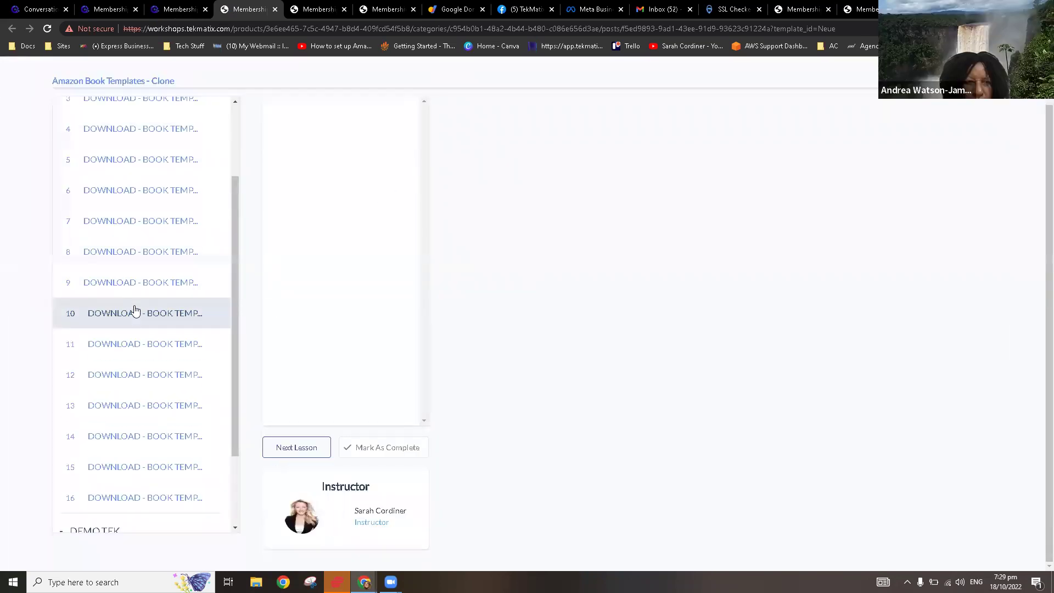
scroll(151, 322, up, 5)
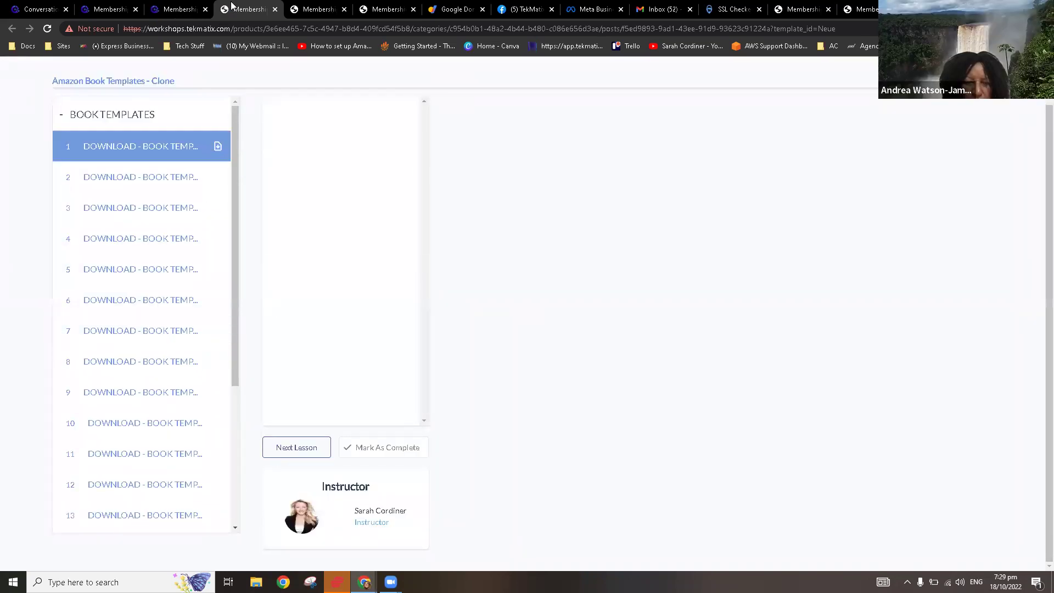
click(189, 5)
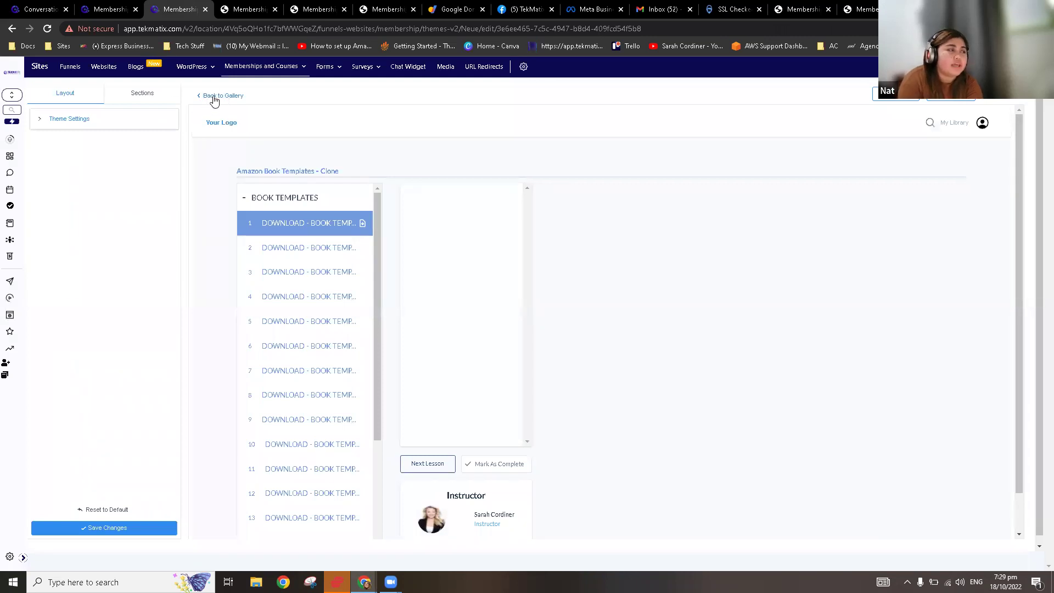
click(214, 98)
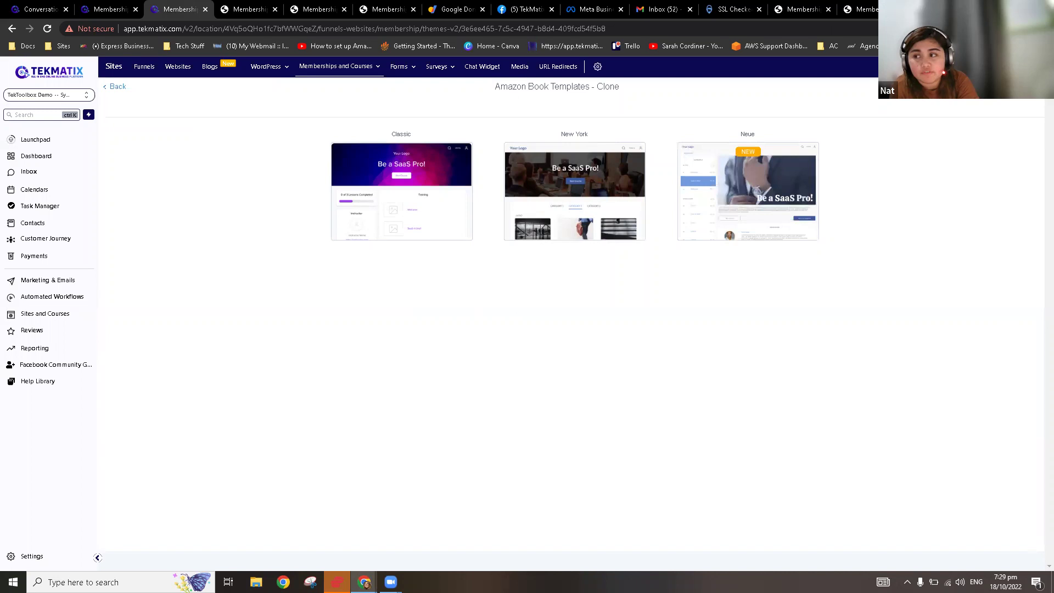
click(117, 87)
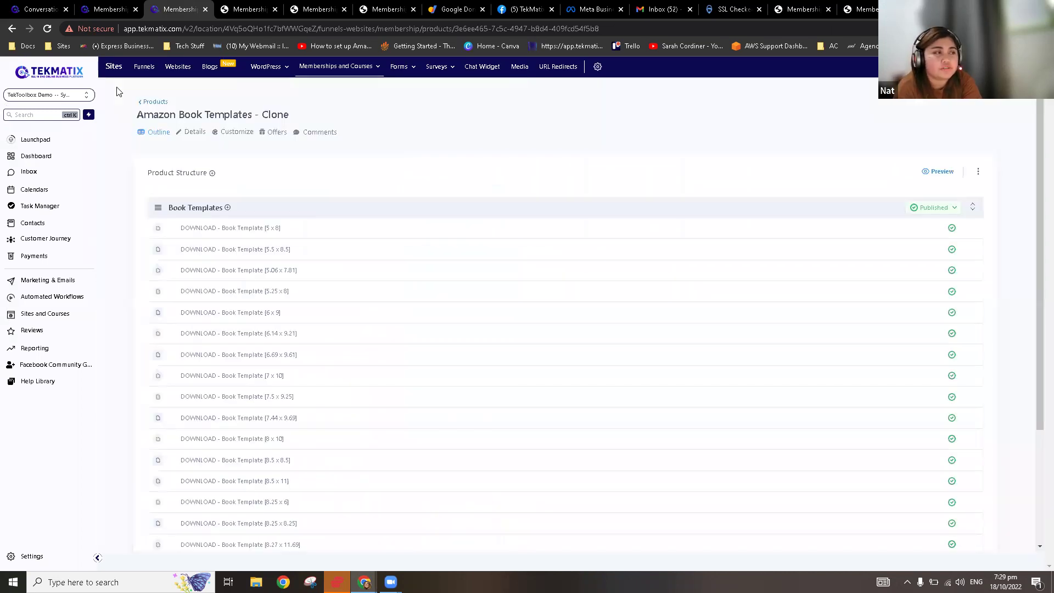
Step: Go back from the outline to the Your Products list of 12 membership products
click(155, 102)
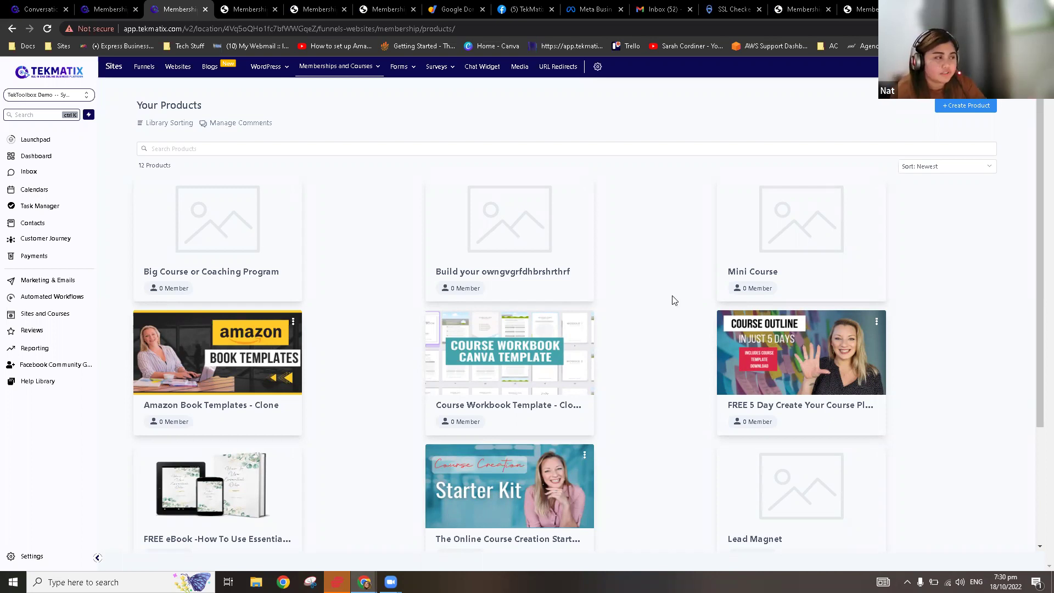
click(218, 223)
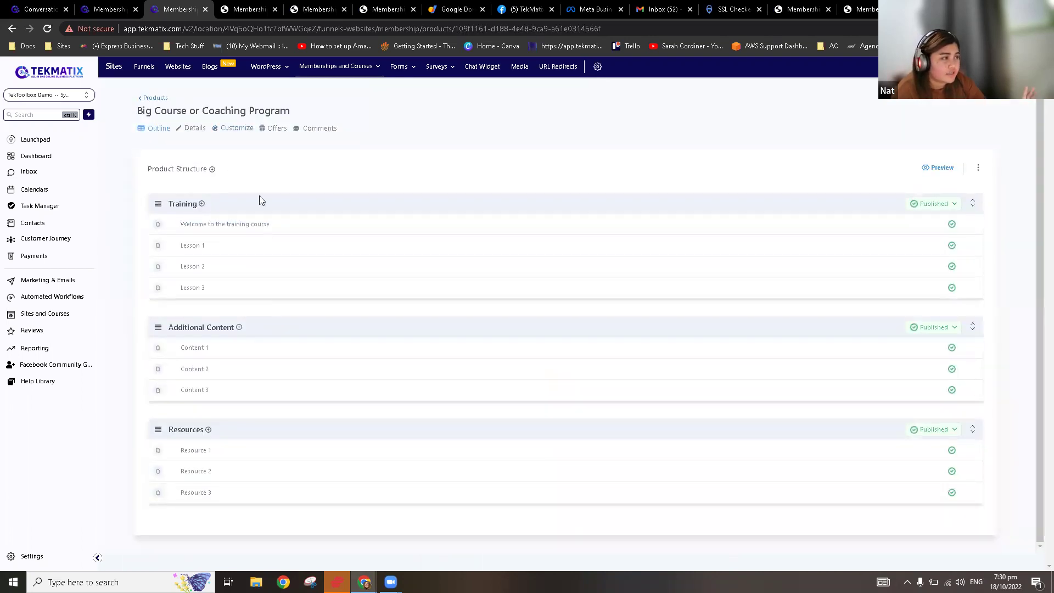
click(196, 132)
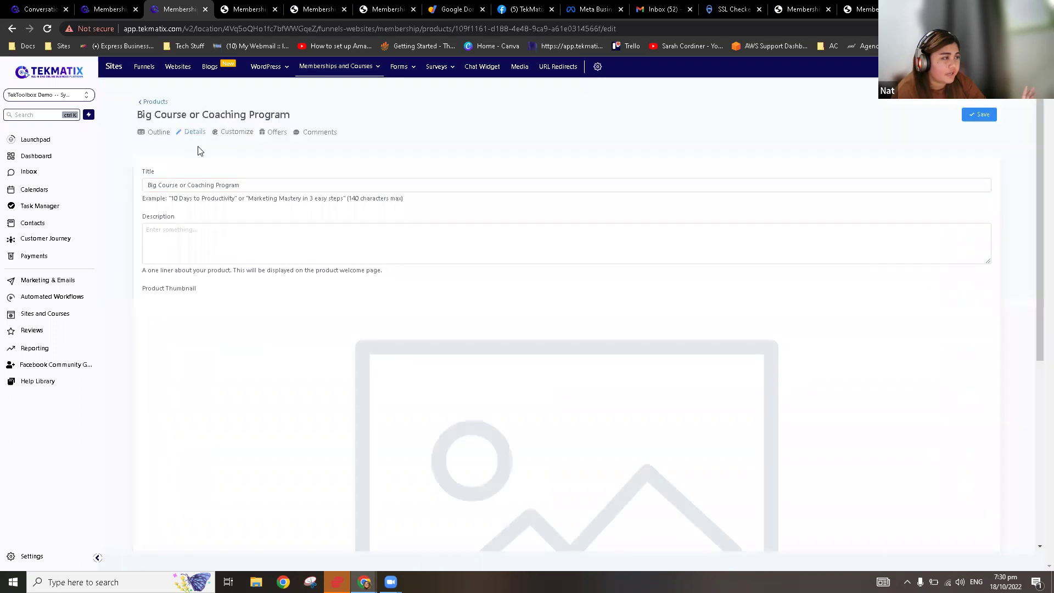
scroll(241, 308, down, 5)
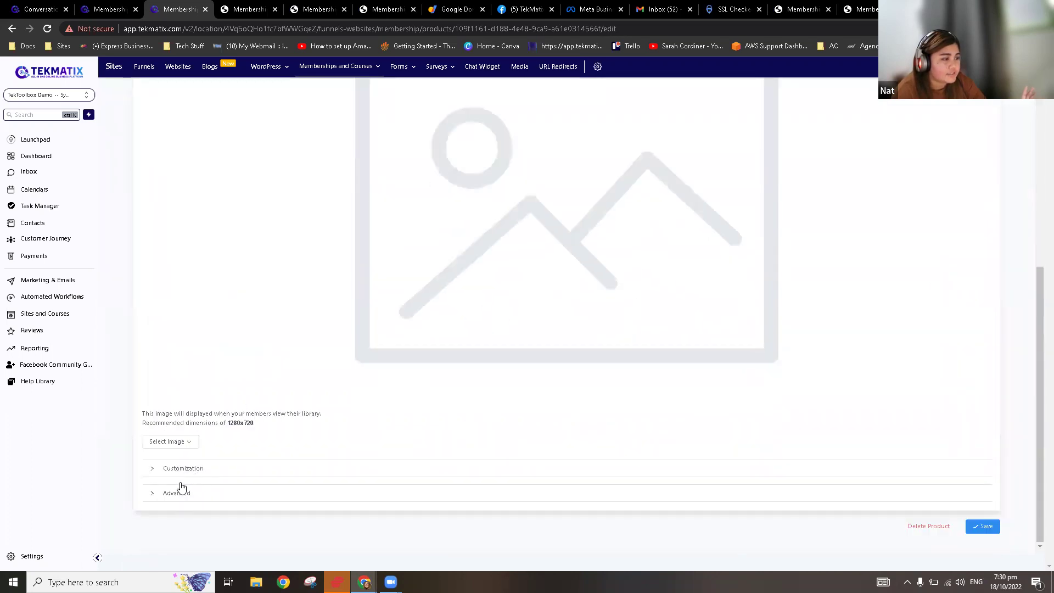
click(189, 472)
scroll(329, 445, down, 6)
scroll(329, 445, down, 7)
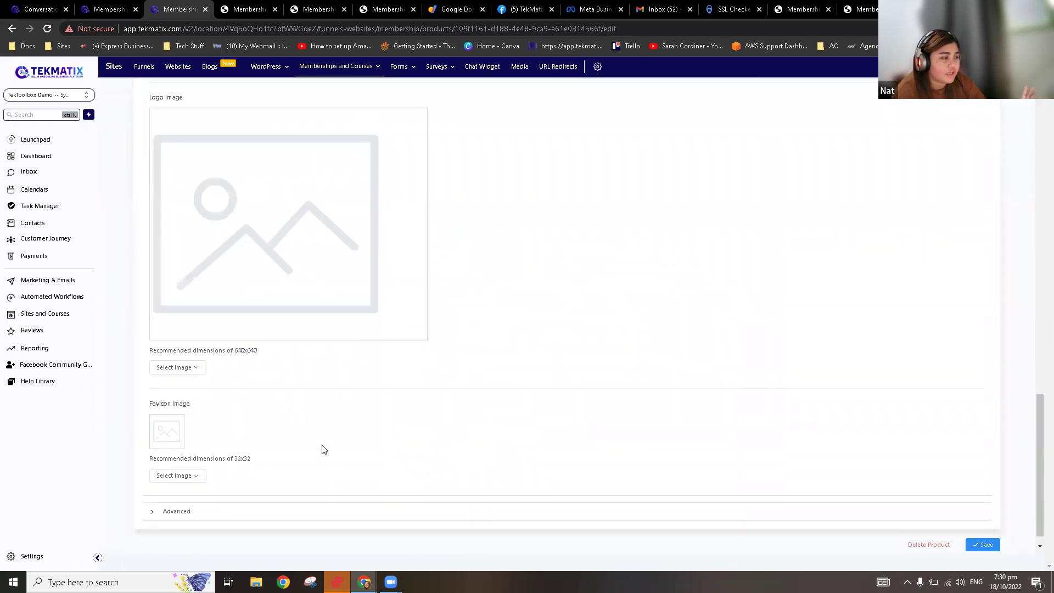
click(210, 486)
scroll(323, 420, down, 6)
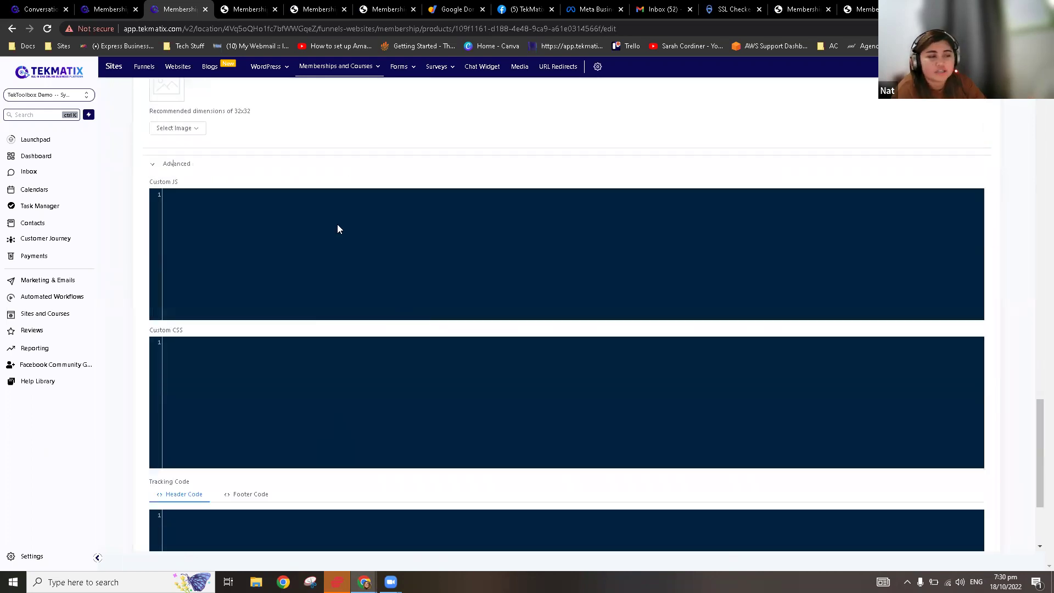
scroll(319, 255, down, 3)
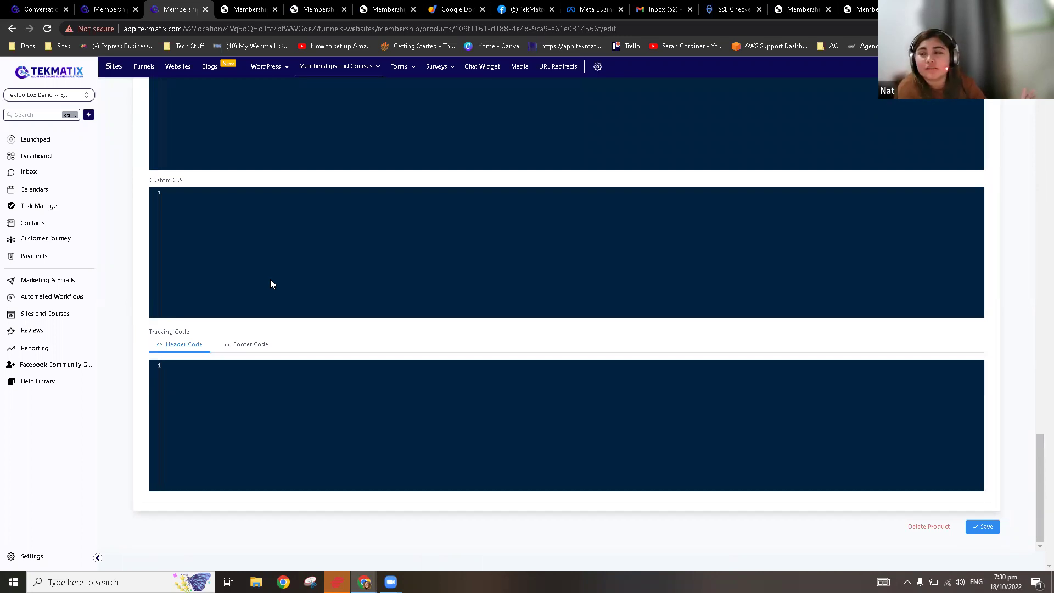
scroll(289, 283, up, 6)
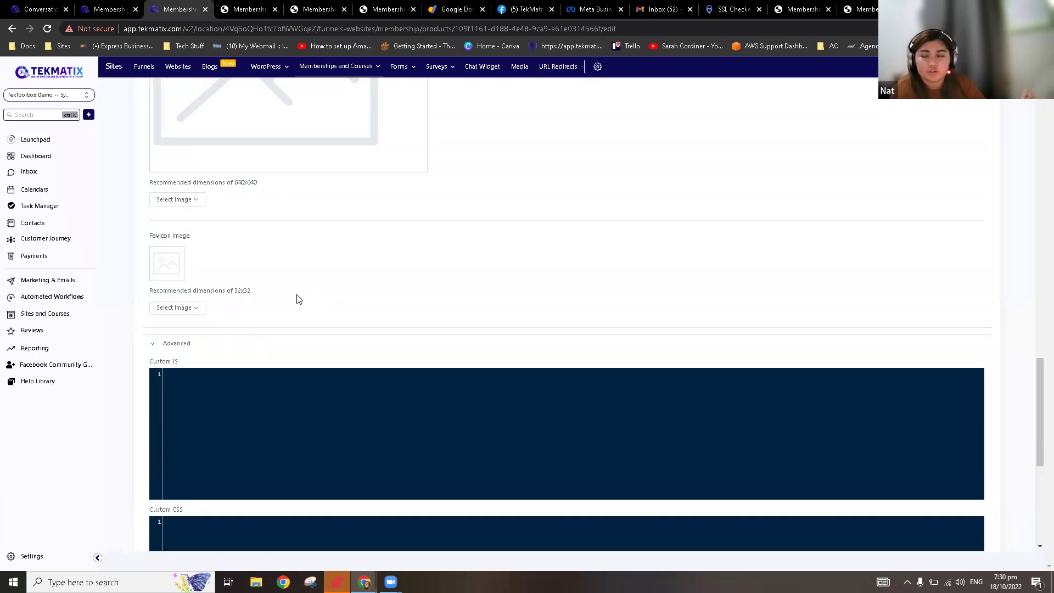
scroll(296, 298, up, 15)
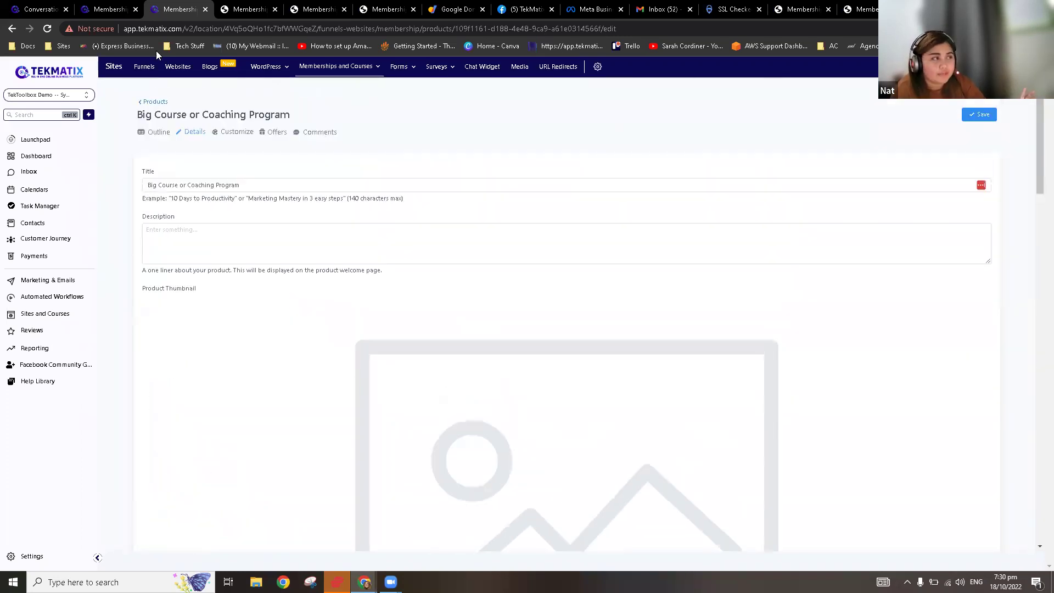
click(155, 103)
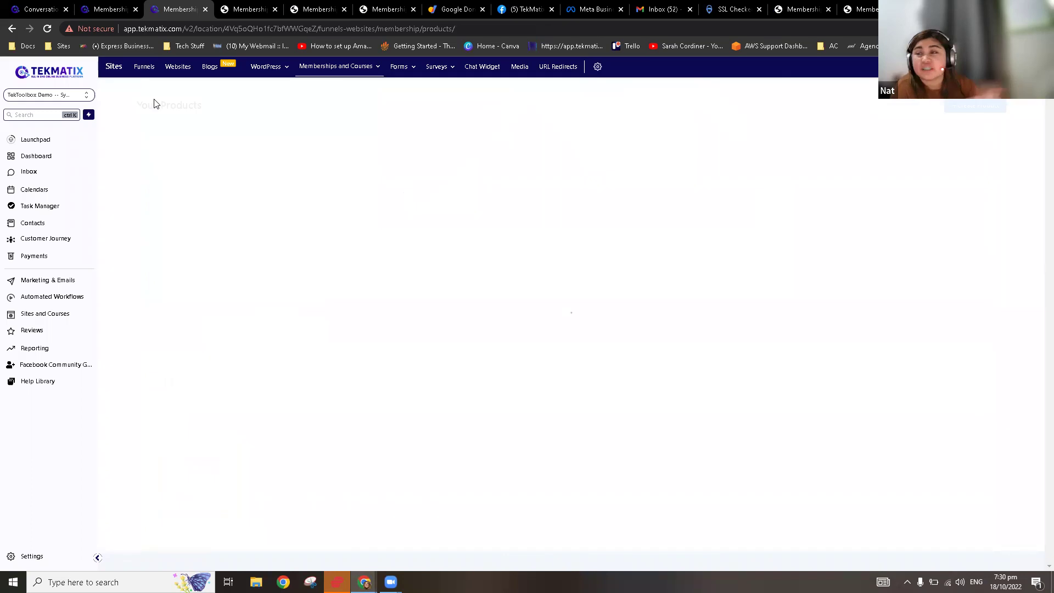
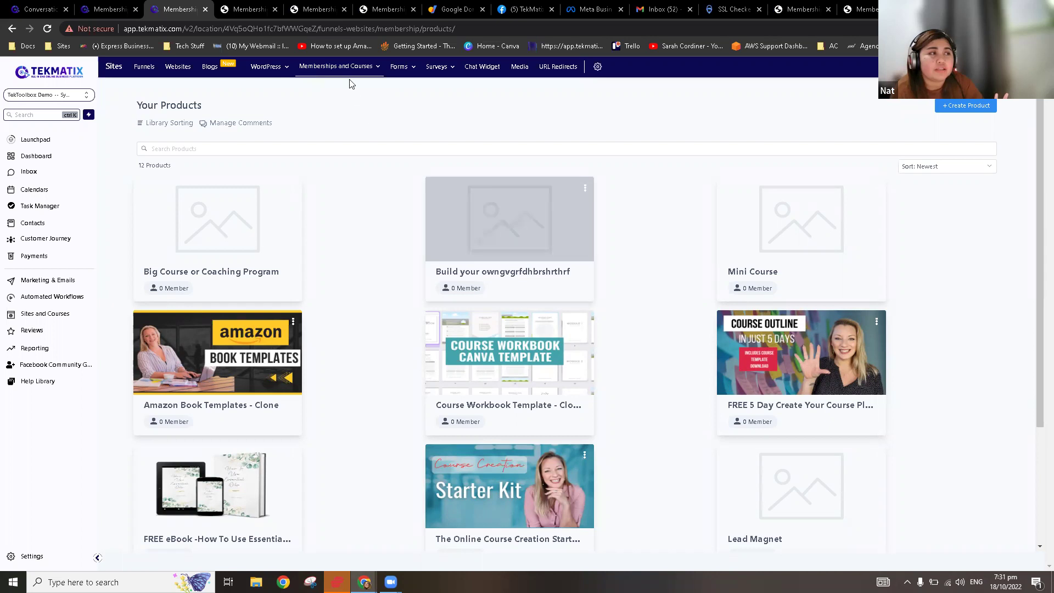
Step: From Memberships and Courses > Offers, start a blank new offer with + Create Offer
mouse_move(346, 67)
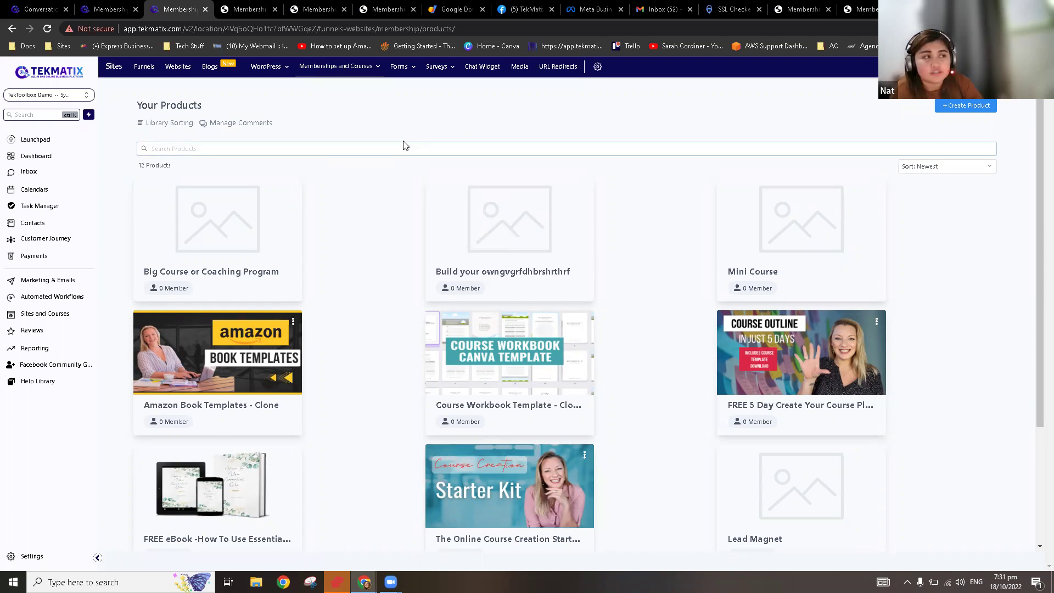
click(351, 115)
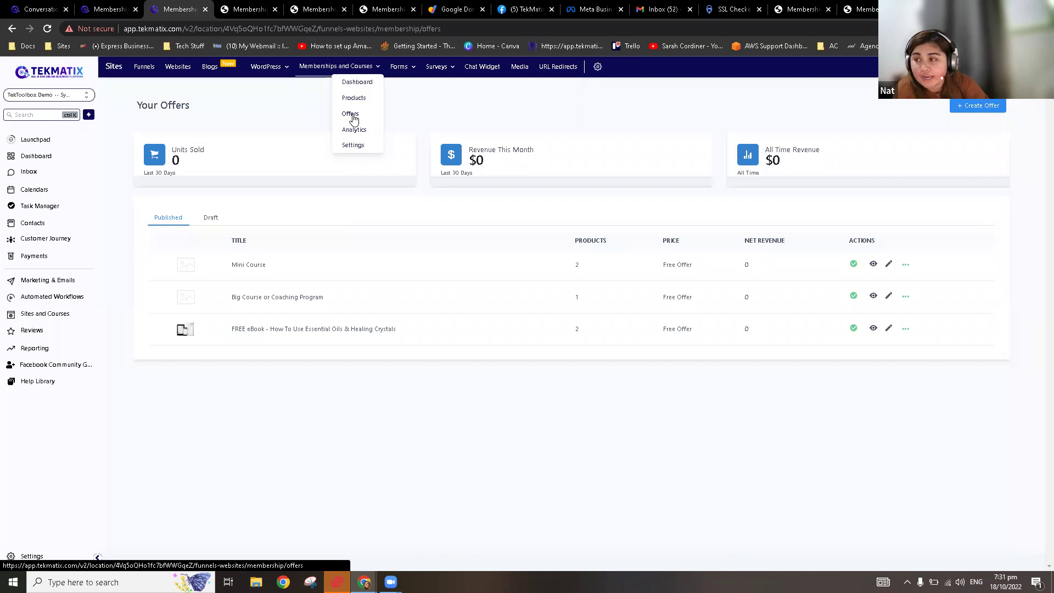
click(980, 108)
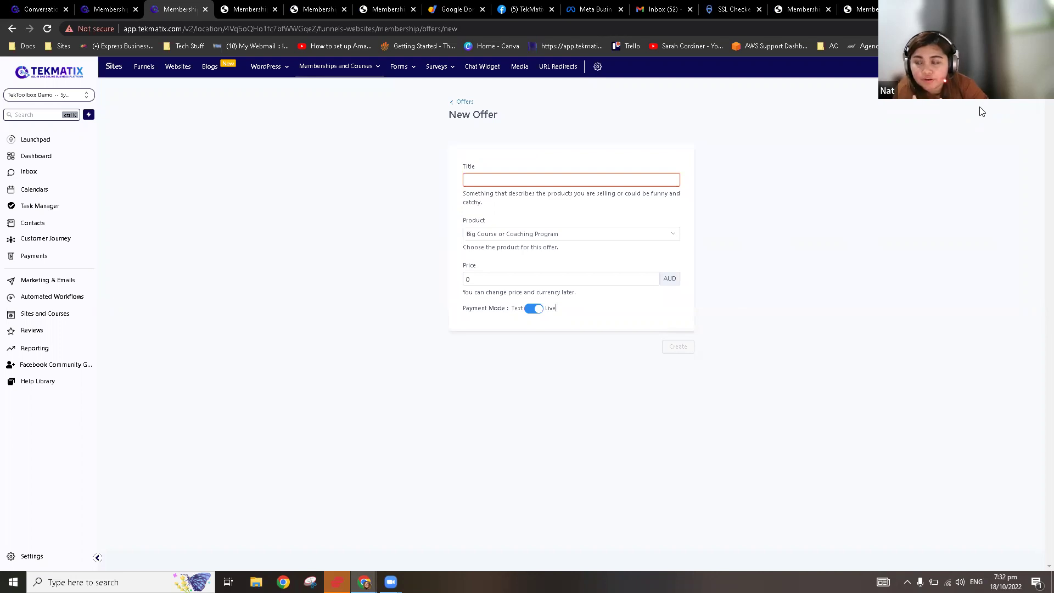
mouse_move(355, 70)
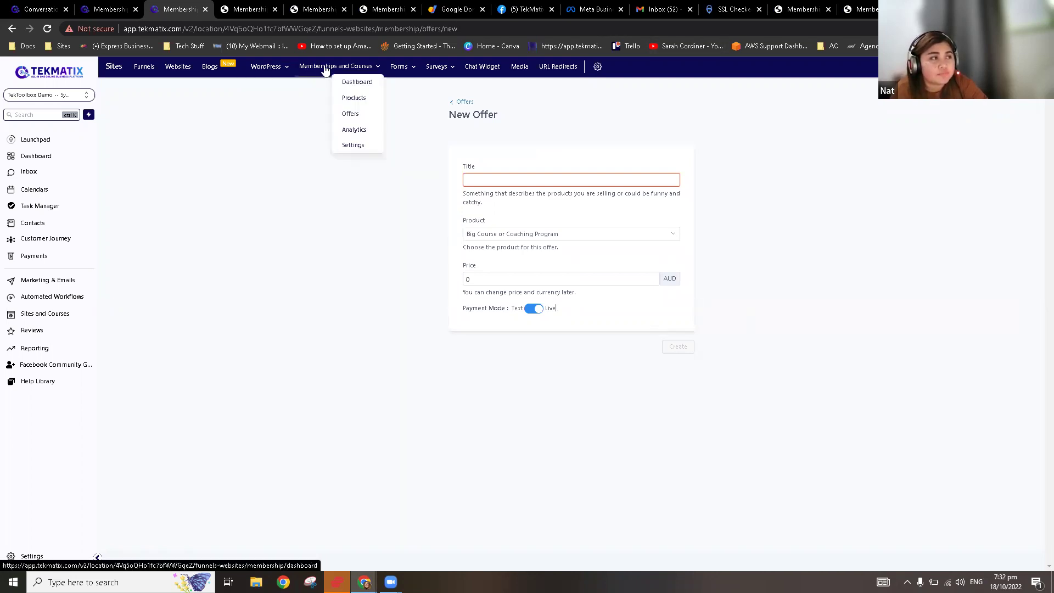
click(361, 105)
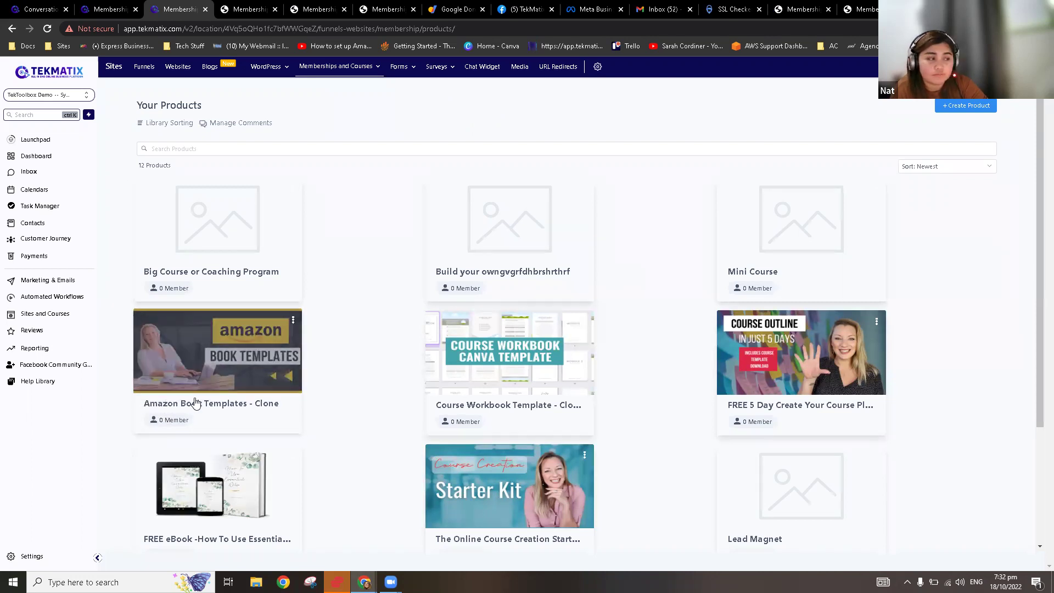
mouse_move(354, 68)
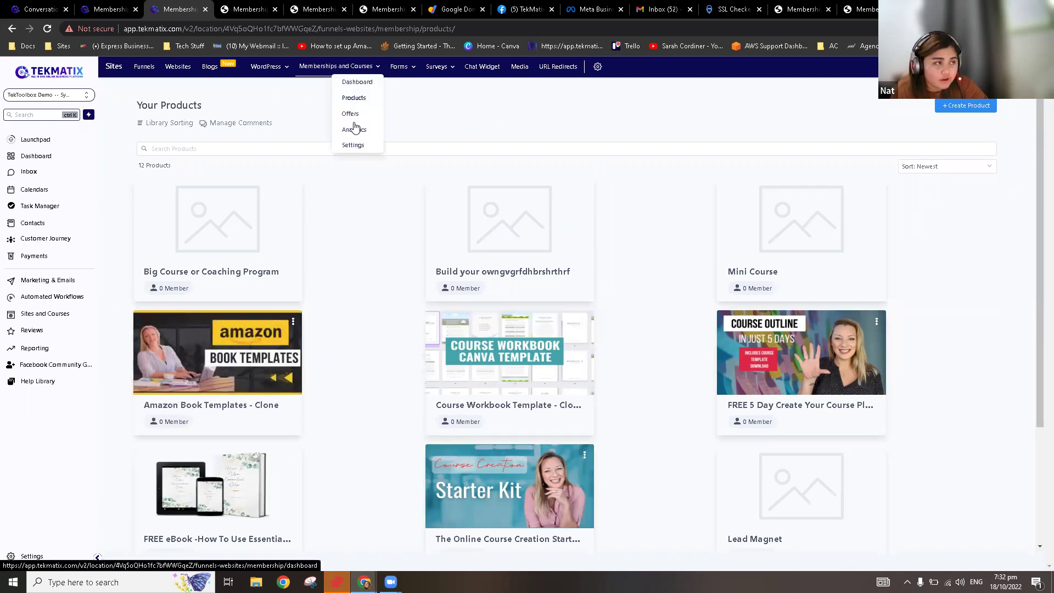
click(351, 114)
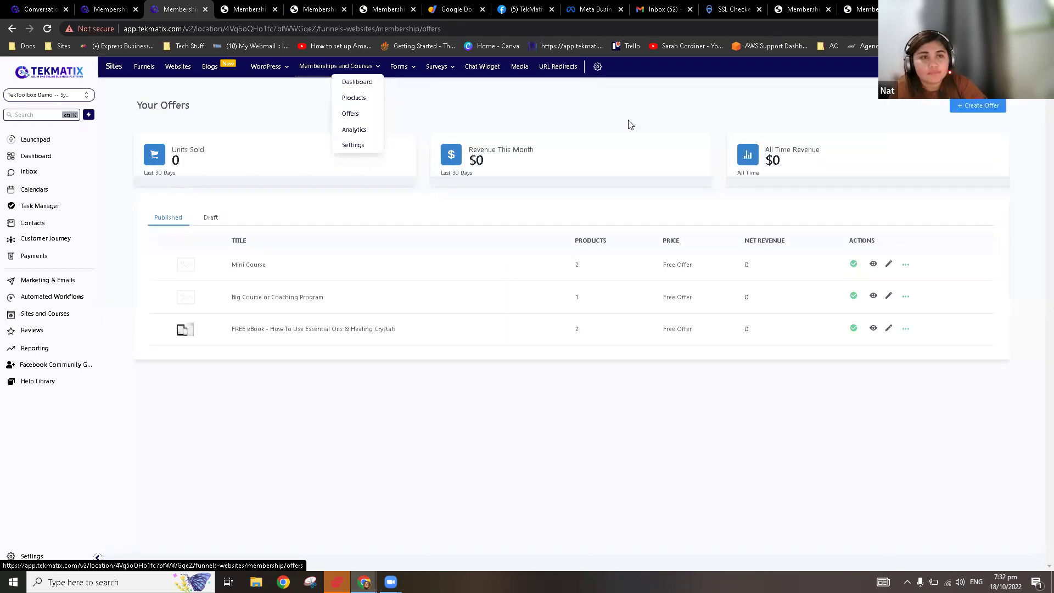
click(961, 106)
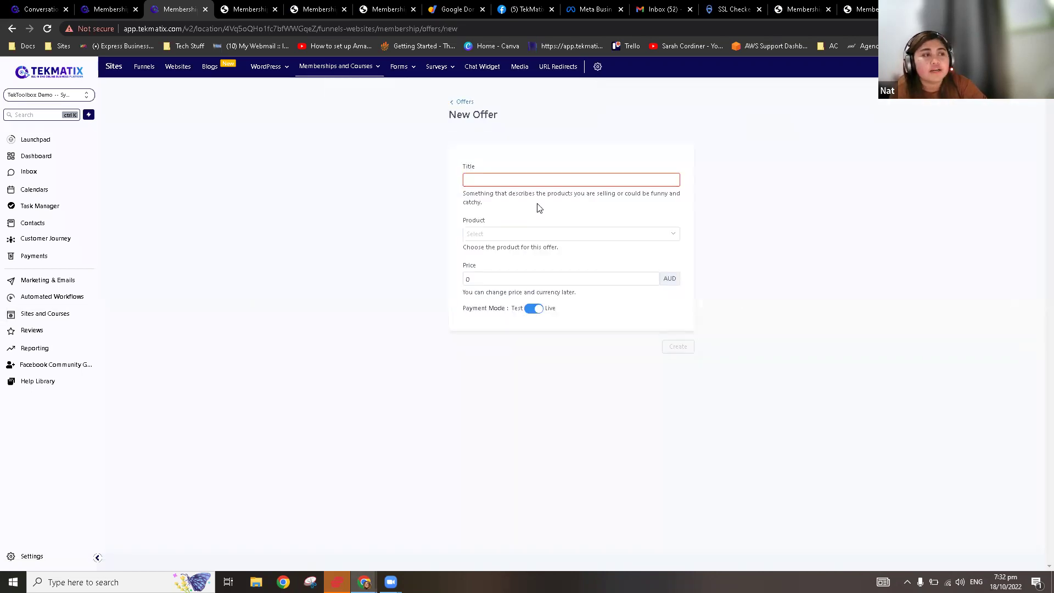
Step: Create the 'Amazon Book' offer selling Amazon Book Templates - Clone at 129 AUD
click(522, 181)
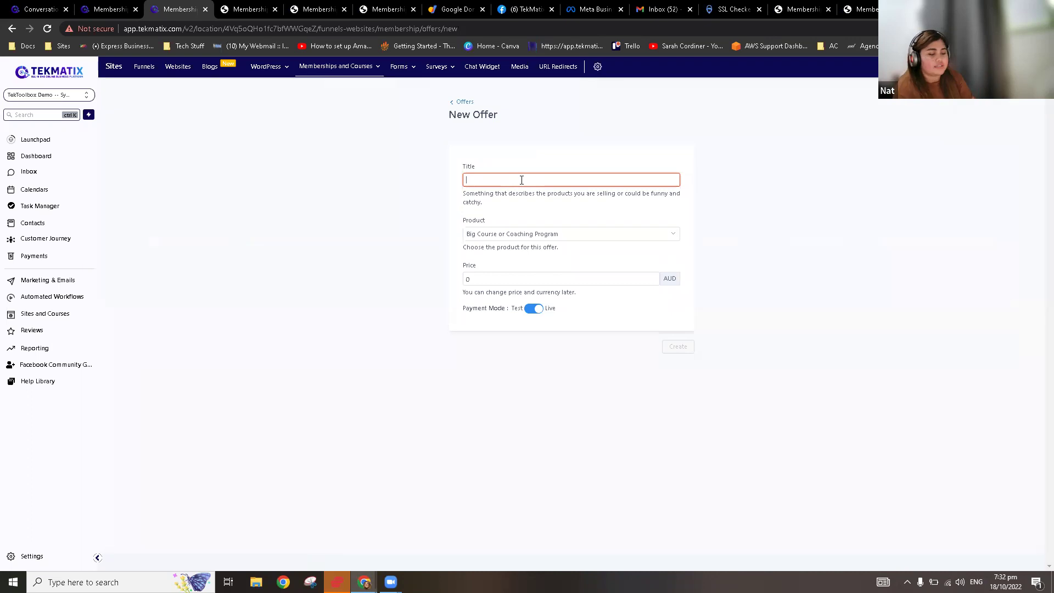
text(A)
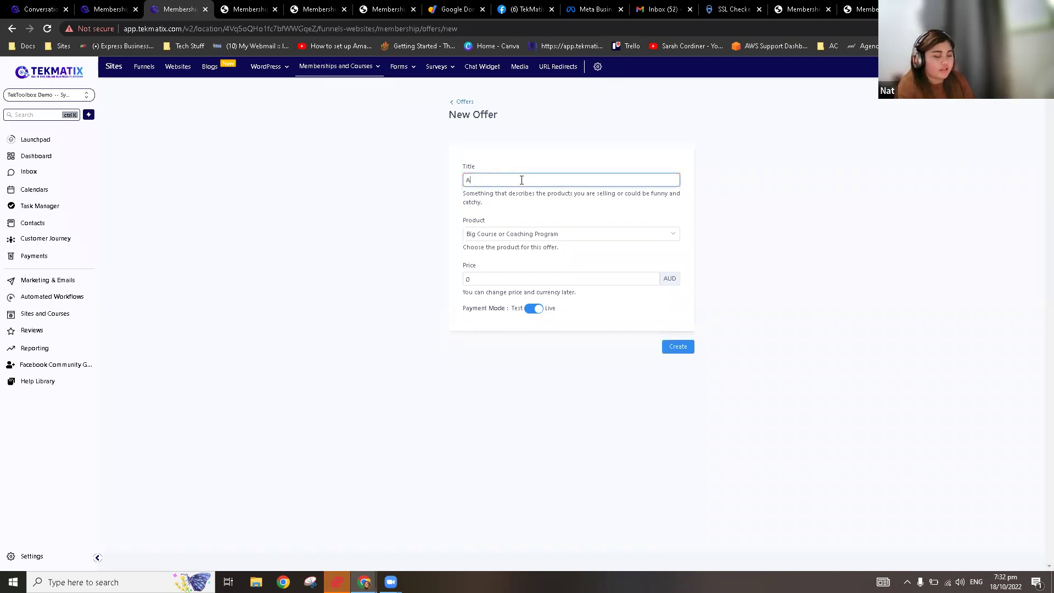
text(ma)
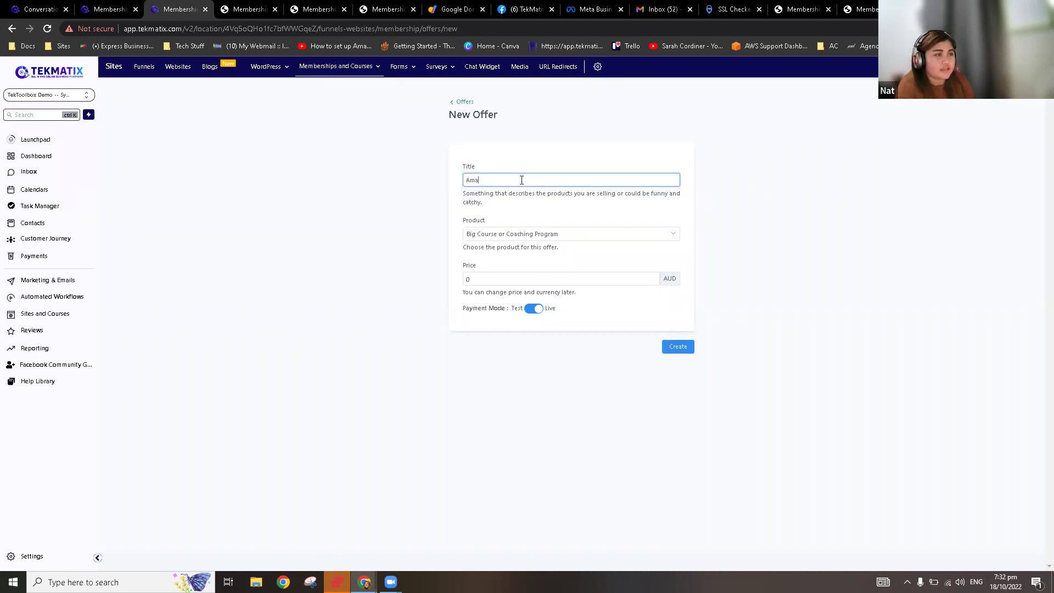
text(zon Book)
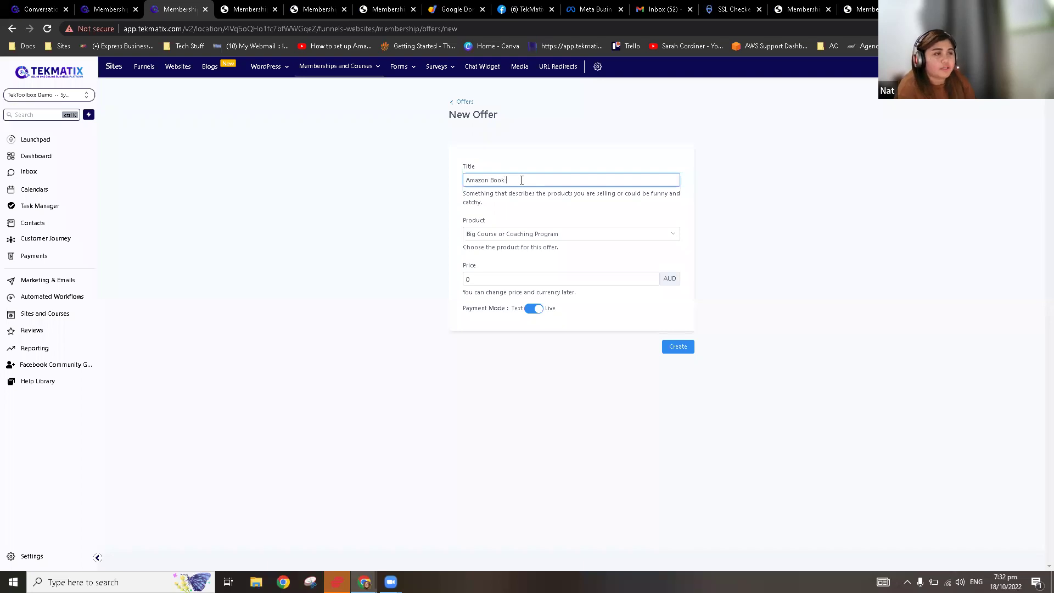
click(498, 236)
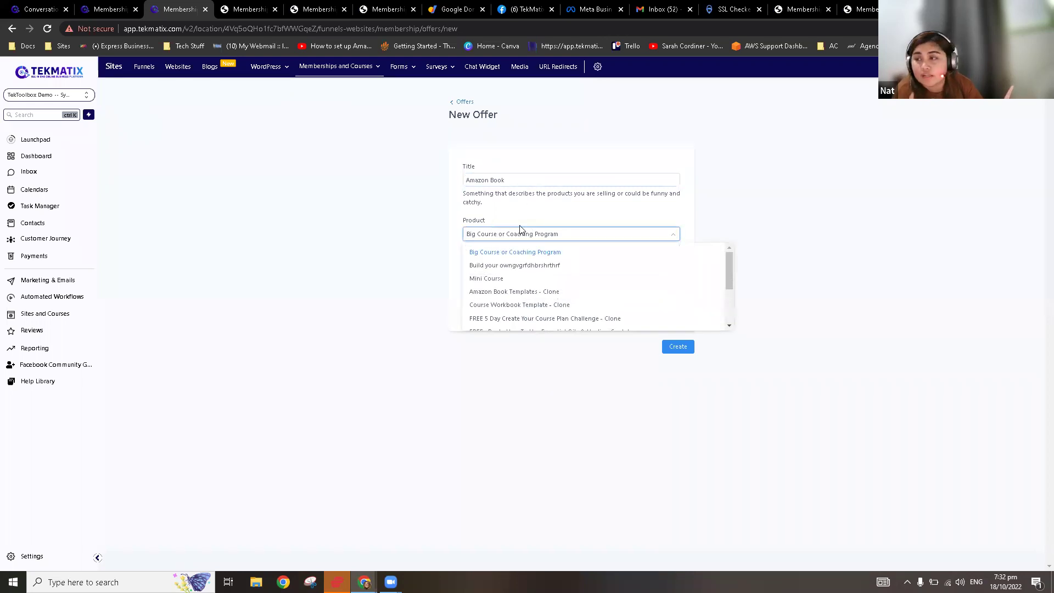
click(515, 293)
click(511, 280)
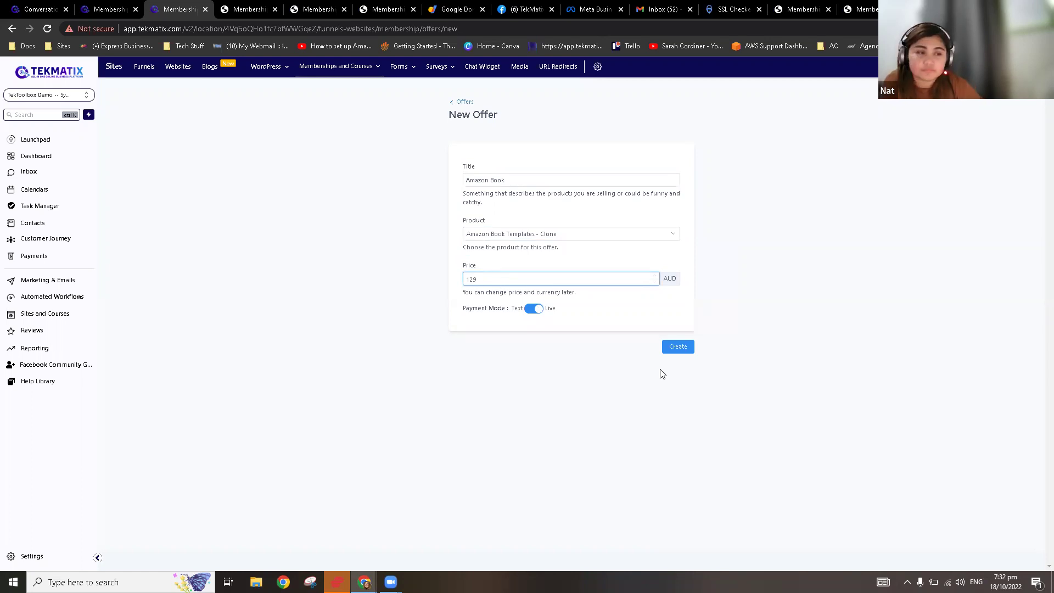
click(678, 347)
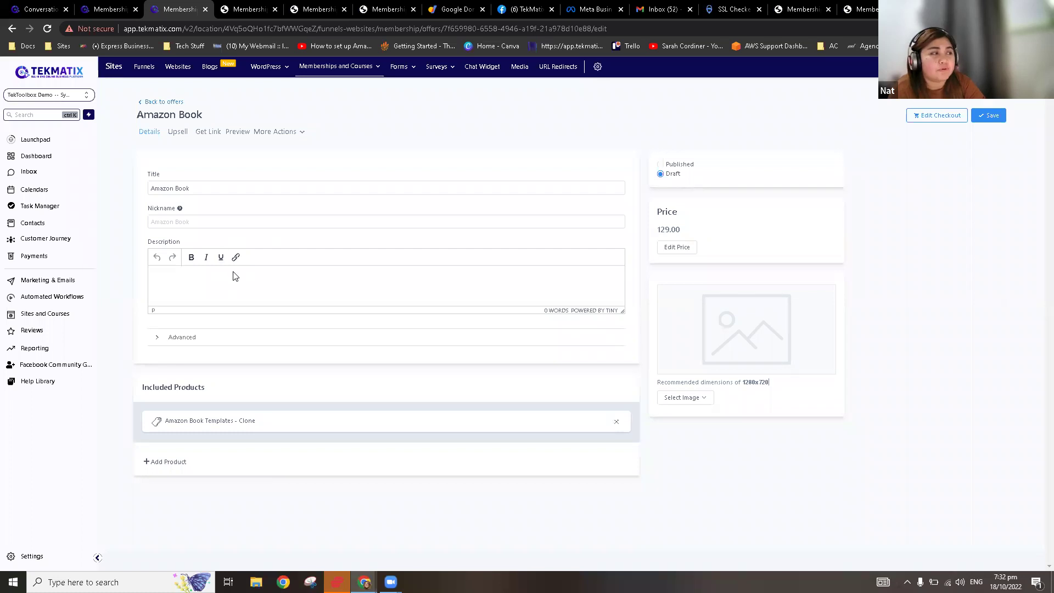
Step: Review the offer's pricing plans, then set Amazon Book to Published and save it
click(274, 222)
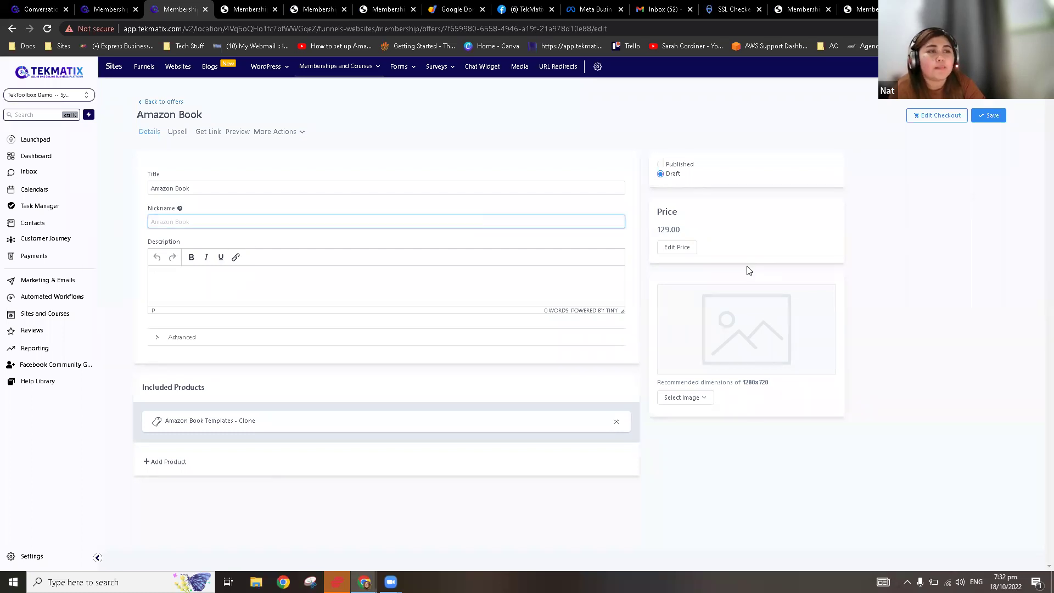
click(678, 248)
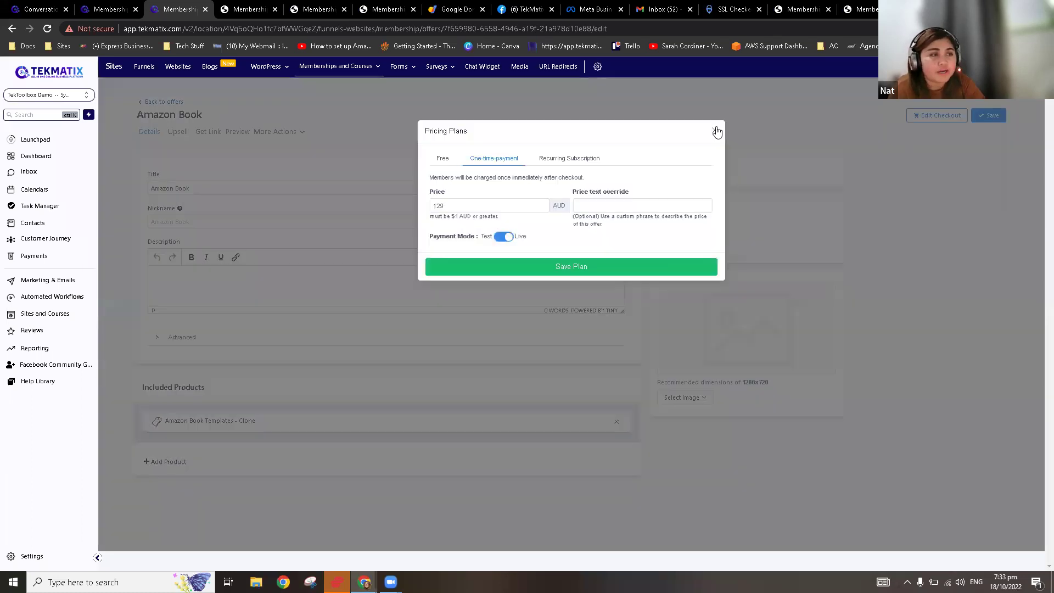
click(716, 131)
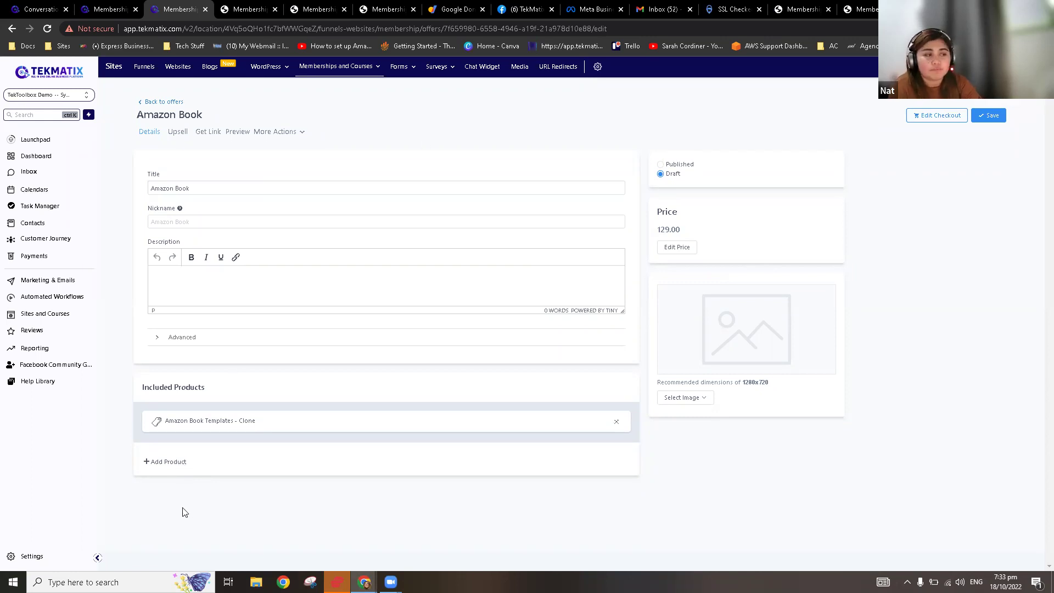
click(167, 461)
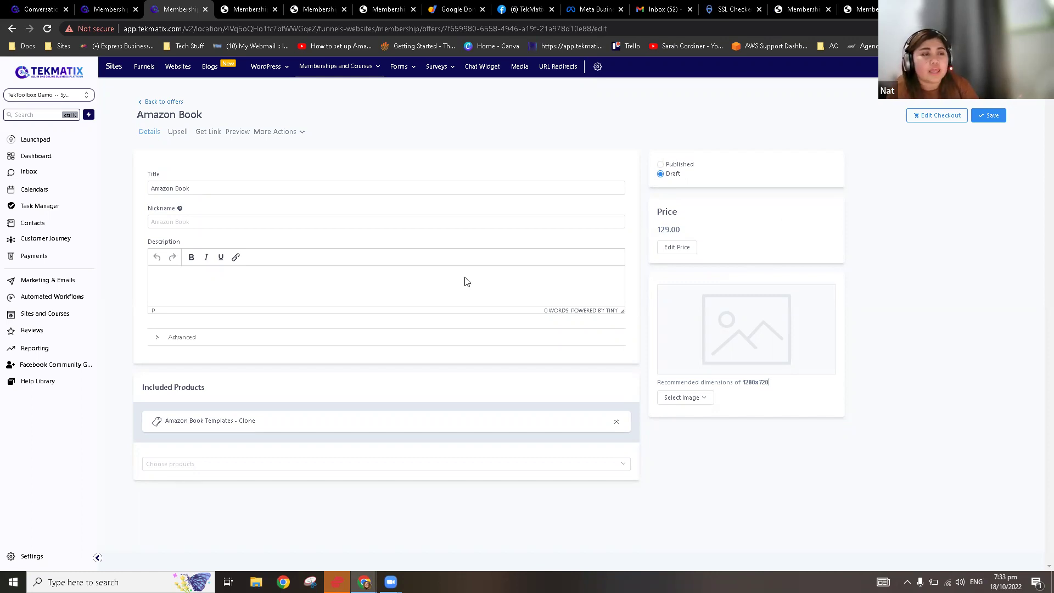
click(660, 167)
click(992, 124)
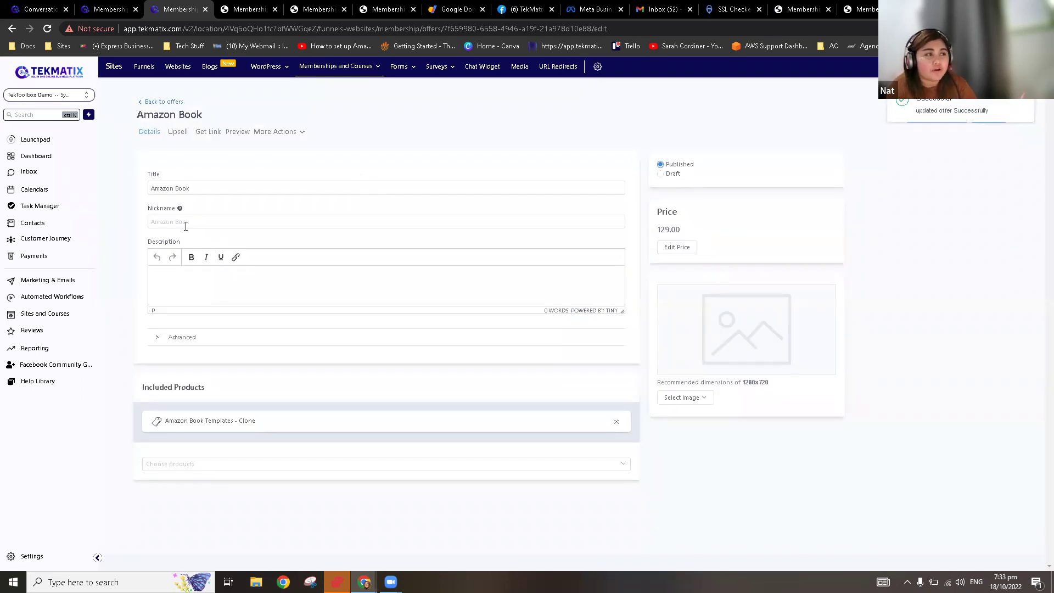
mouse_move(351, 67)
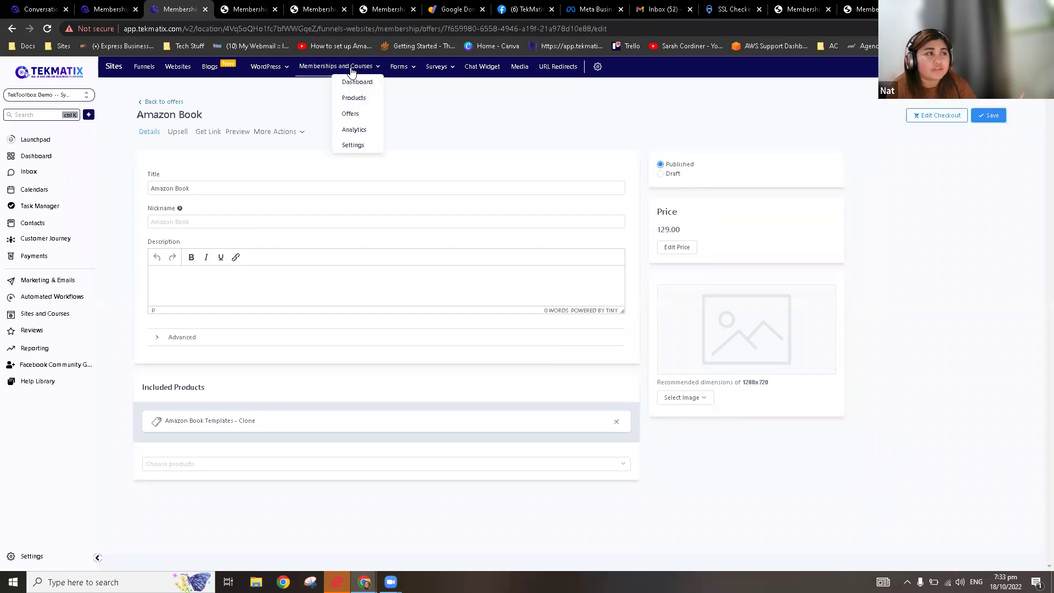
click(354, 98)
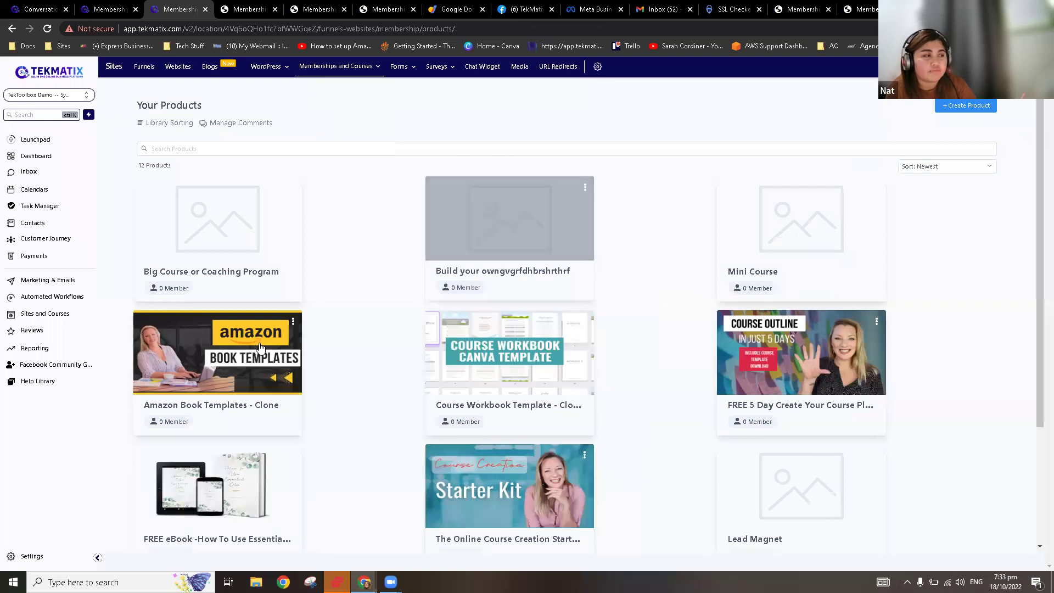
click(191, 365)
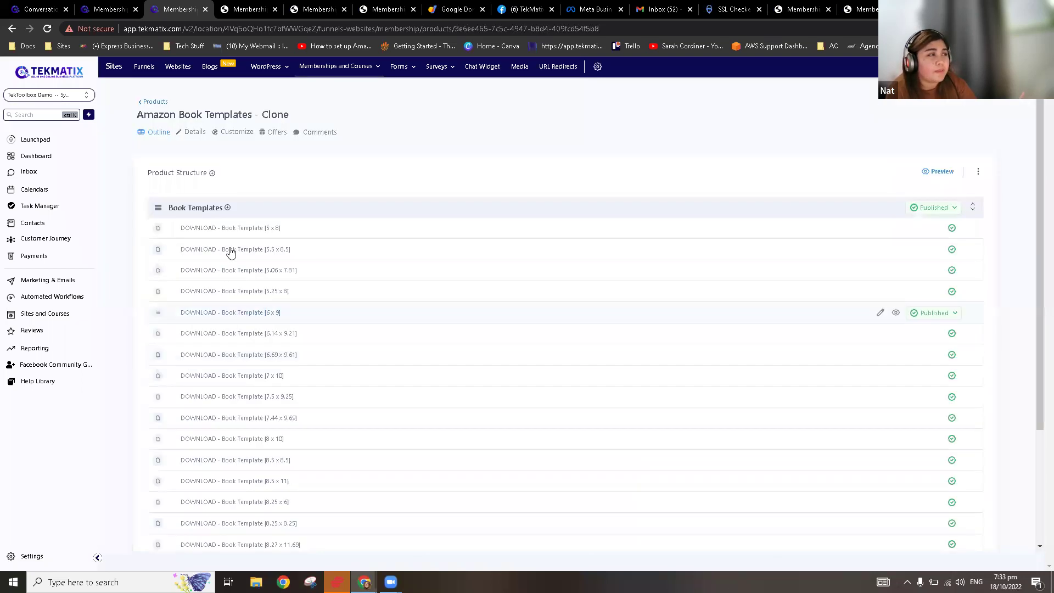
click(275, 133)
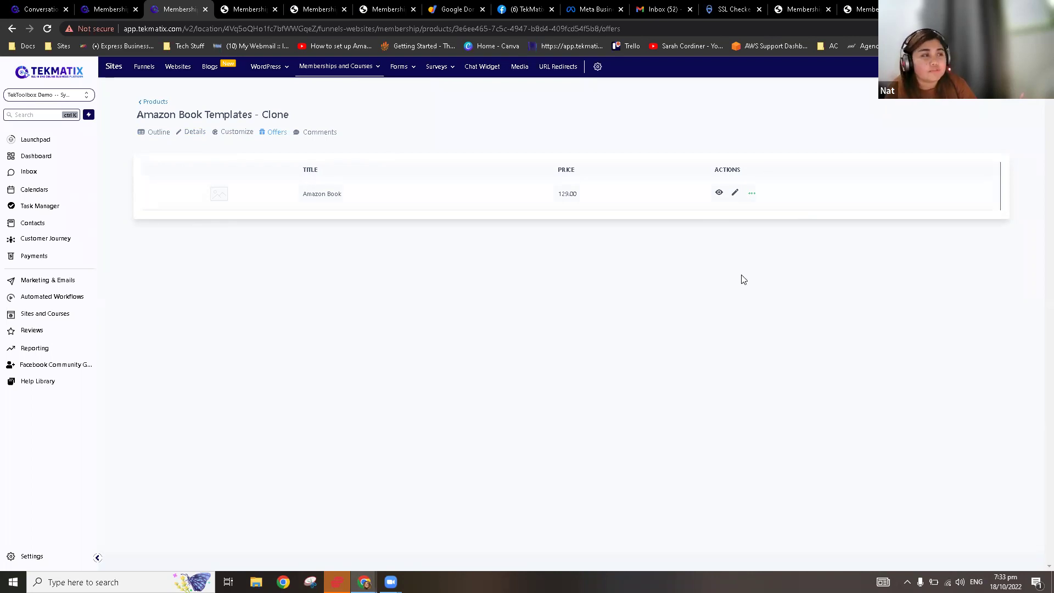
click(322, 195)
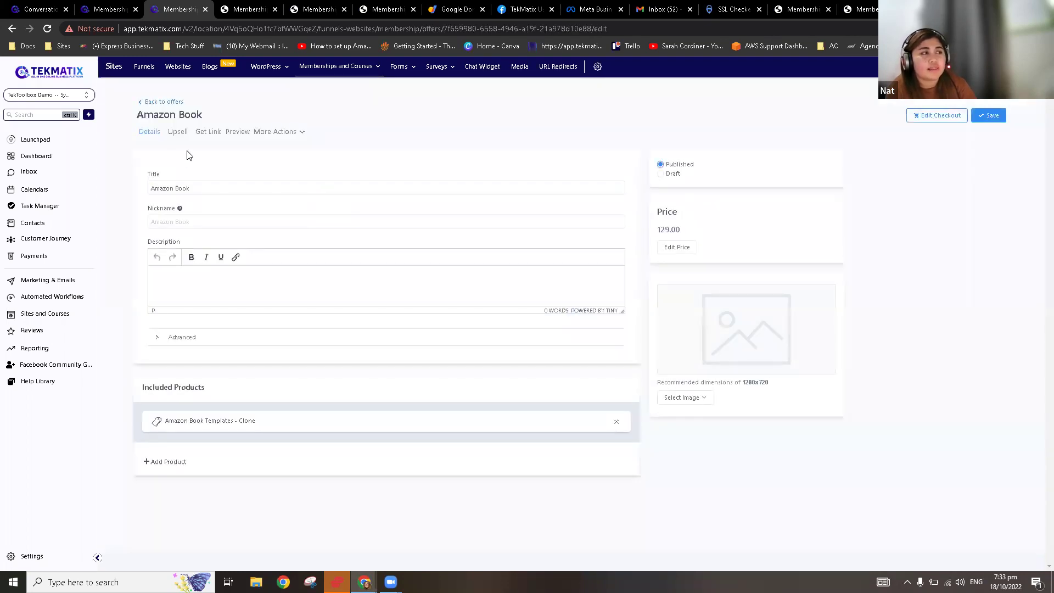
Step: Copy the Amazon Book offer's share link and load its checkout page in a new tab
click(207, 134)
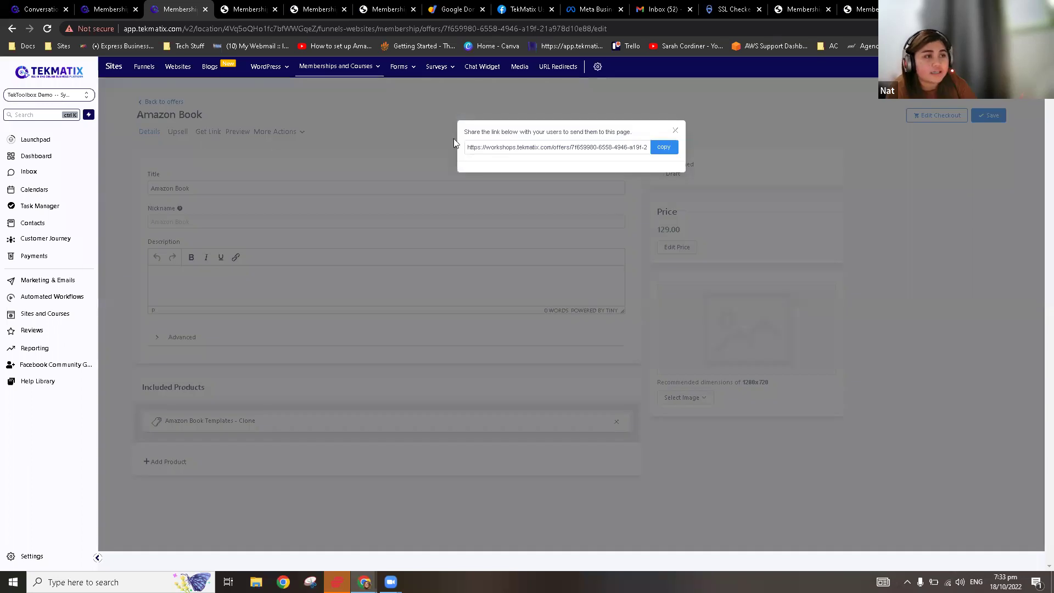
click(662, 148)
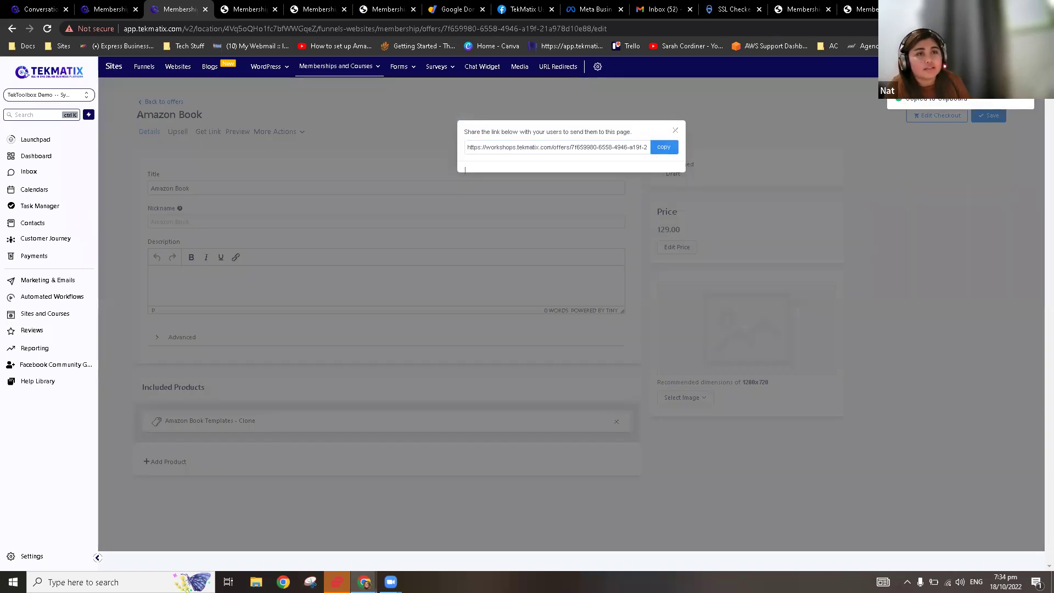
key(ctrl+t)
key(ctrl+v)
key(Return)
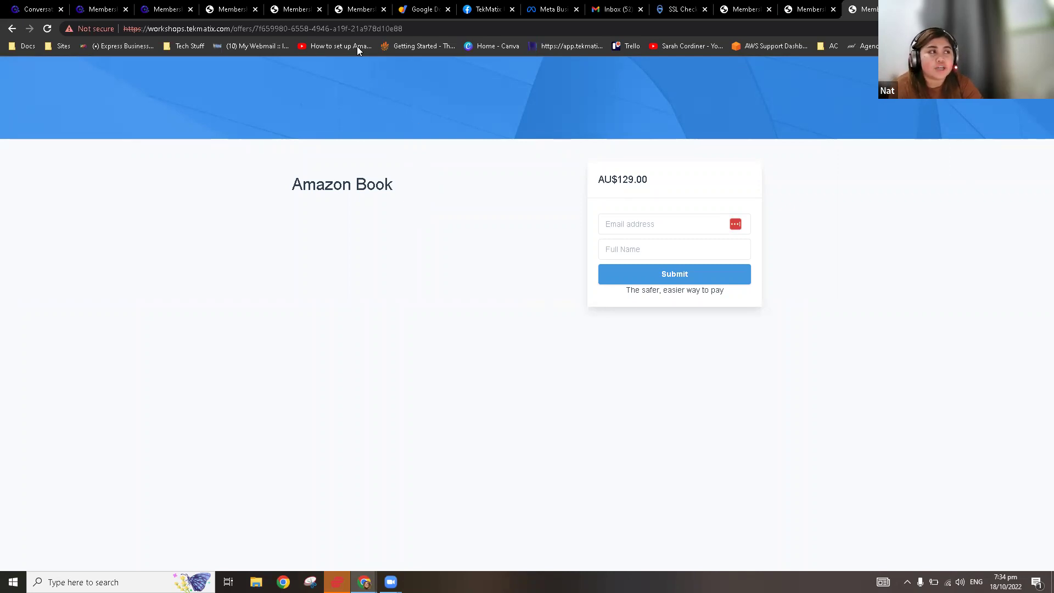
click(162, 8)
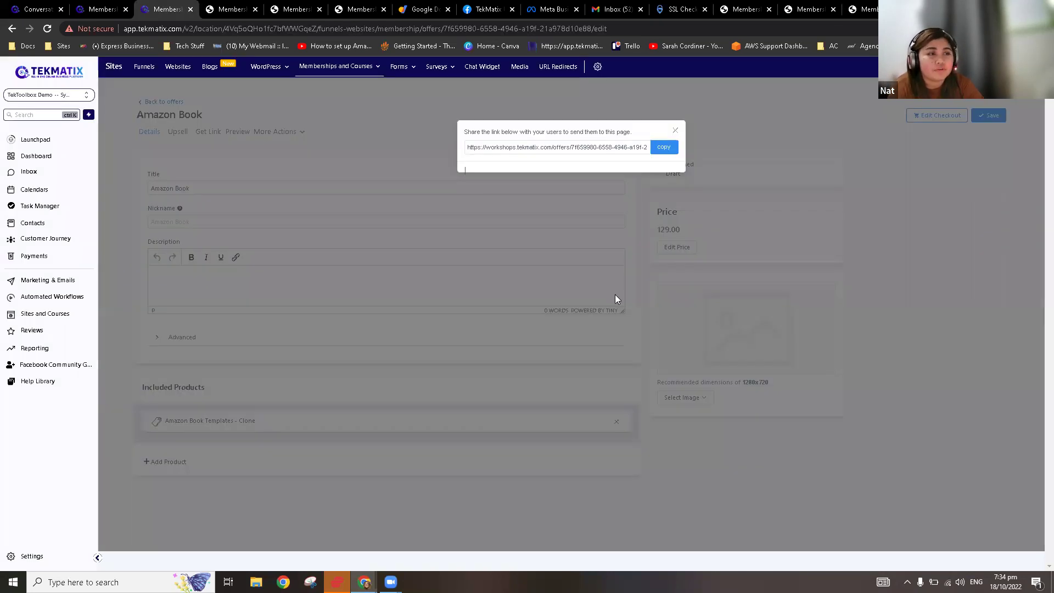
click(615, 294)
mouse_move(350, 75)
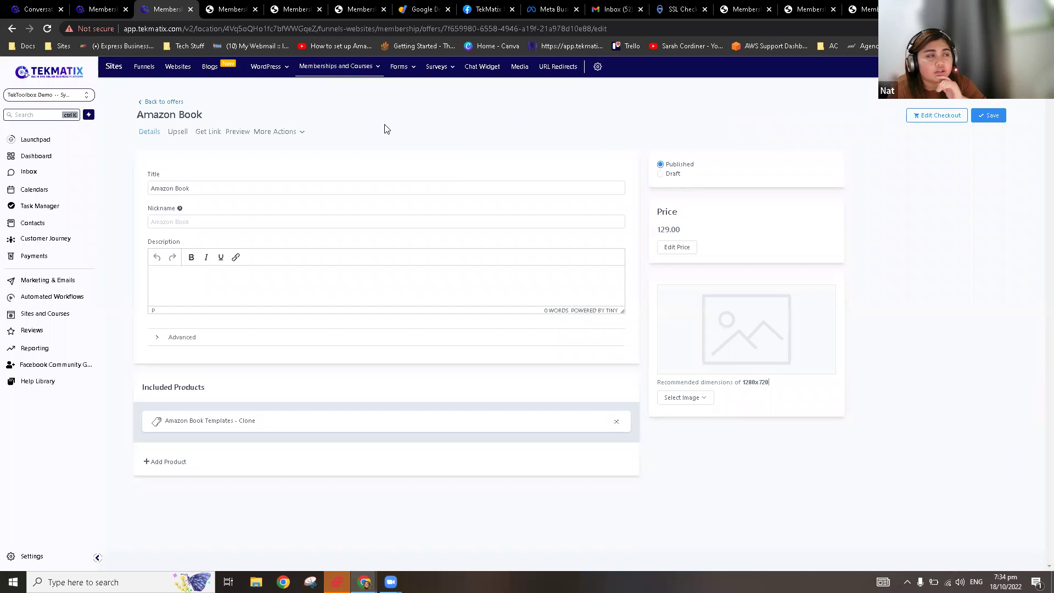
Step: Preview the offer's checkout customization, then return to the Offers list
click(934, 117)
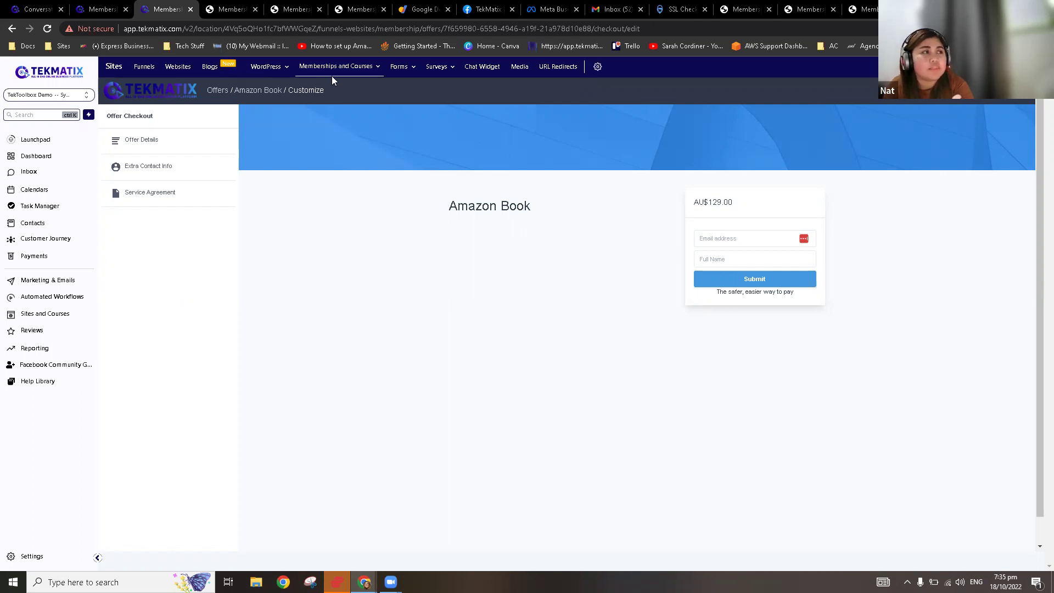
click(353, 115)
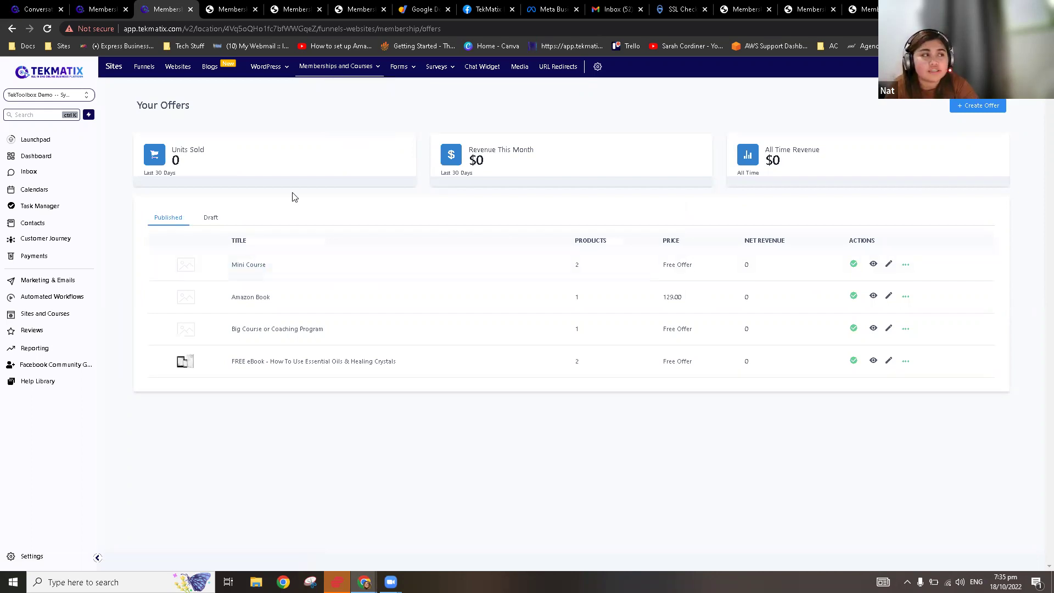
Step: Recheck the Amazon Book offer's share link, then go back to offers and open Funnels
click(245, 297)
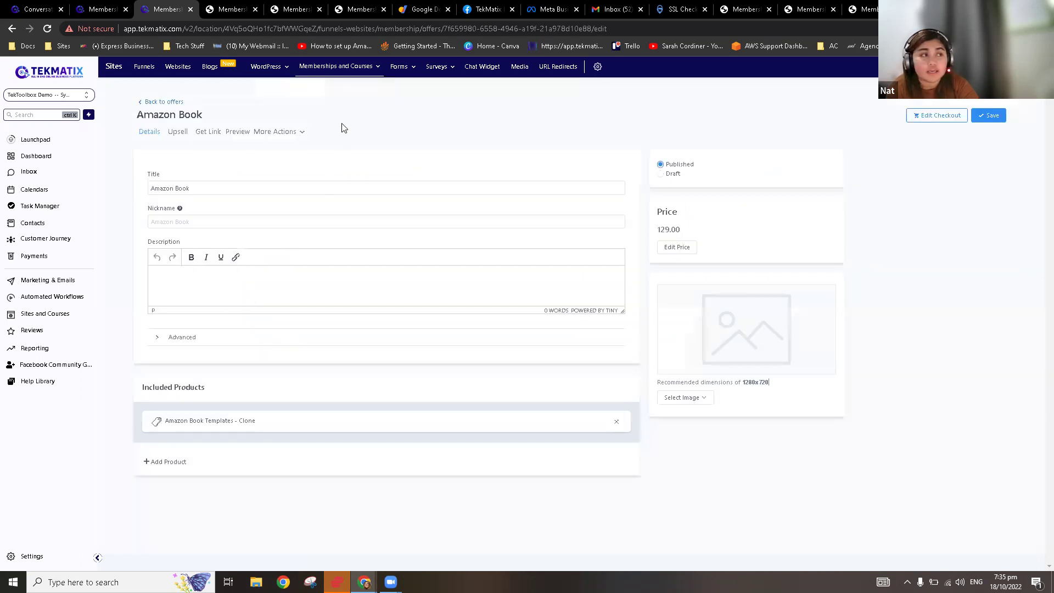
click(210, 134)
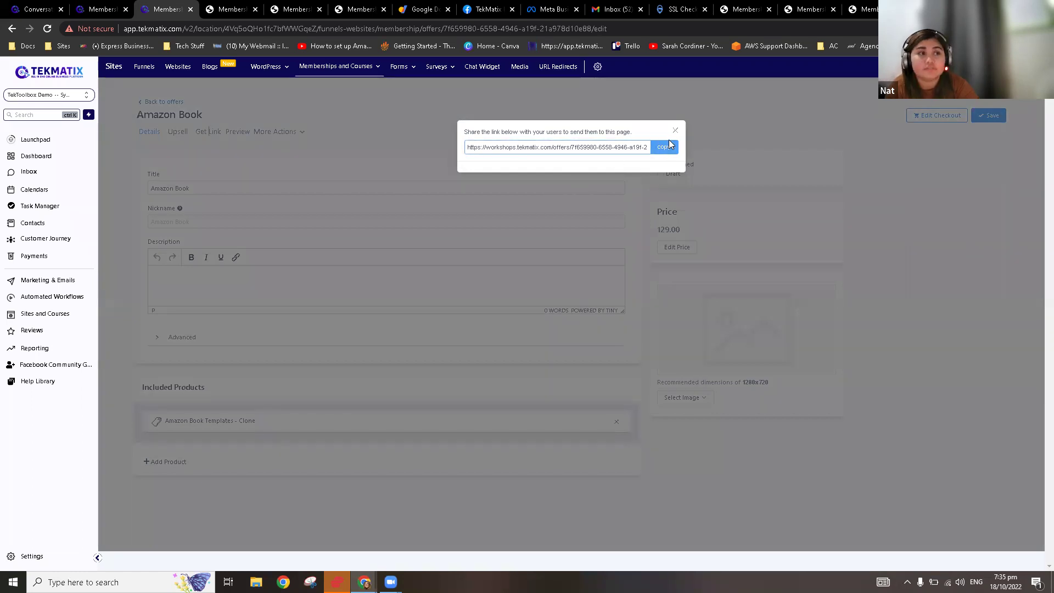
click(676, 130)
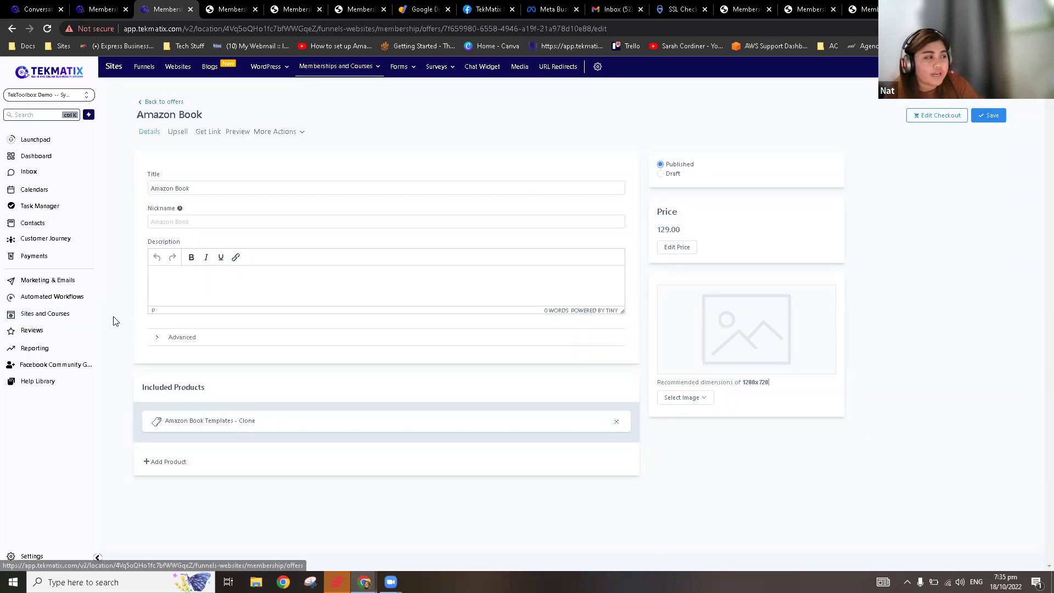
click(65, 316)
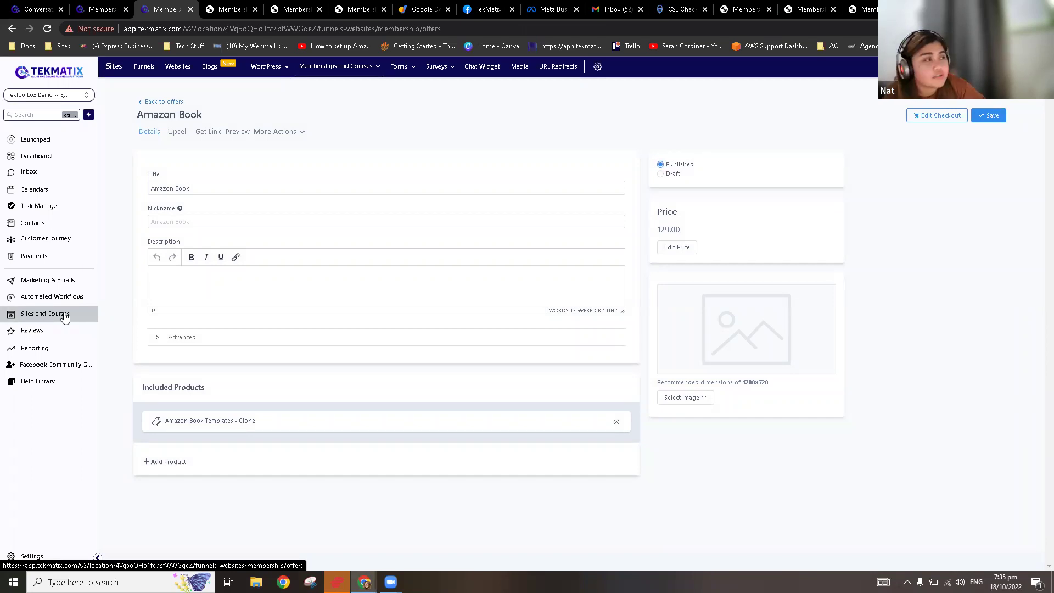
click(144, 71)
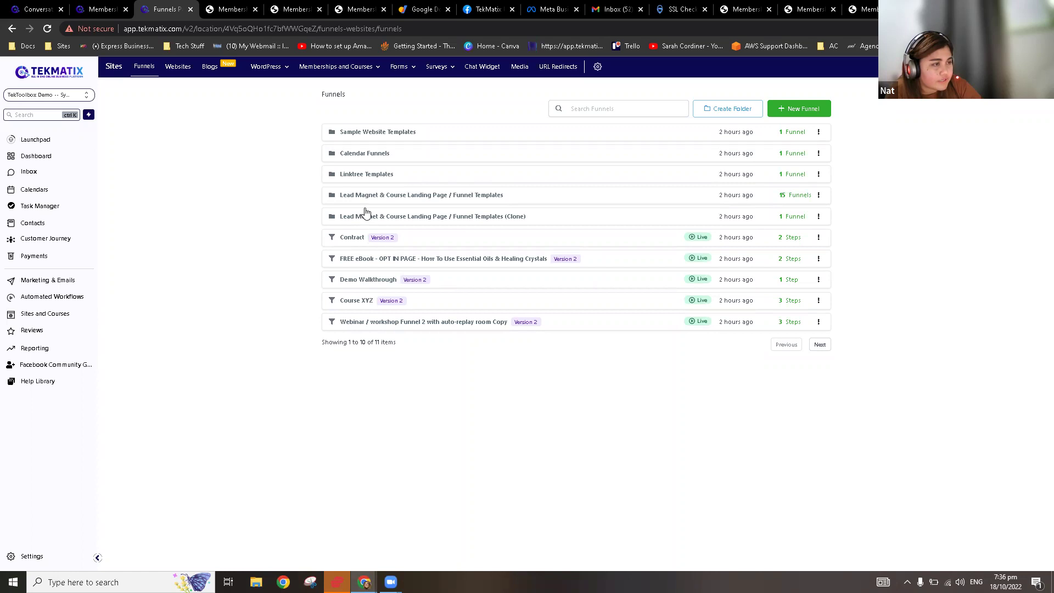
Step: Browse the Funnel Templates folder, viewing the Academy Bundle and FREE Lead Magnet funnels
click(366, 197)
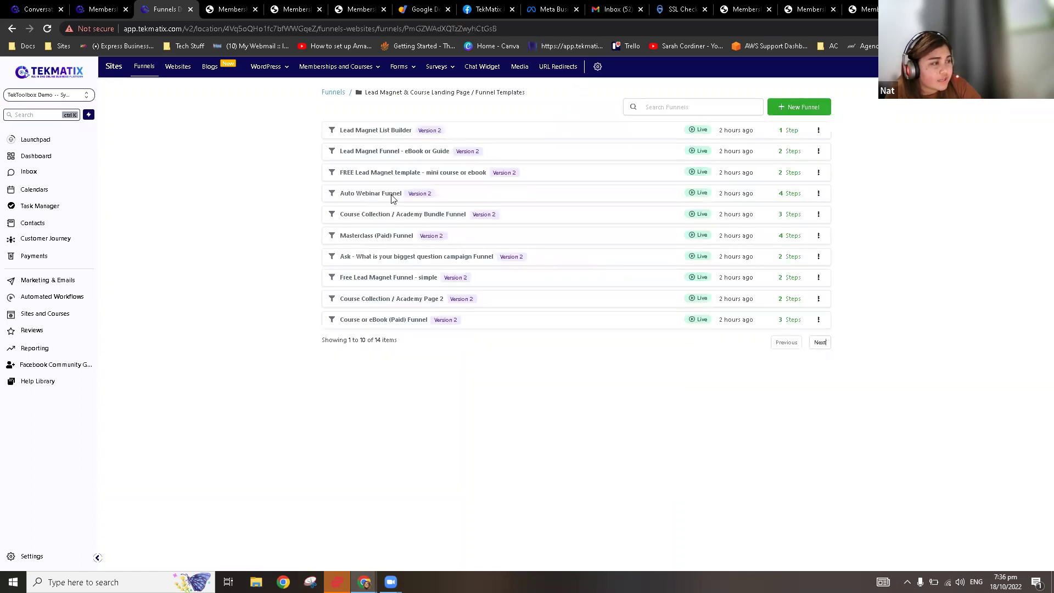
click(812, 346)
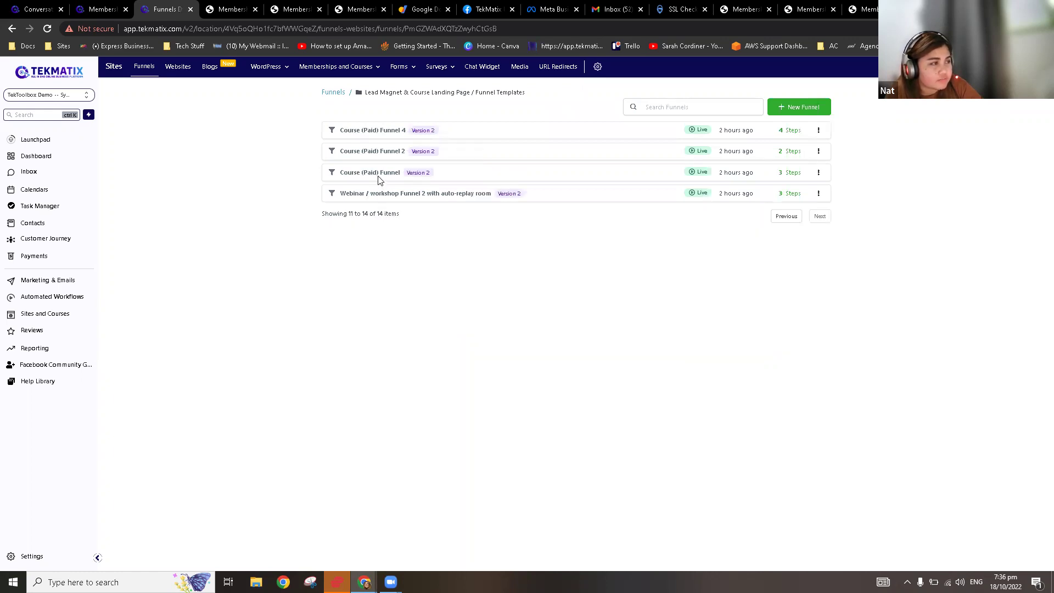
click(785, 217)
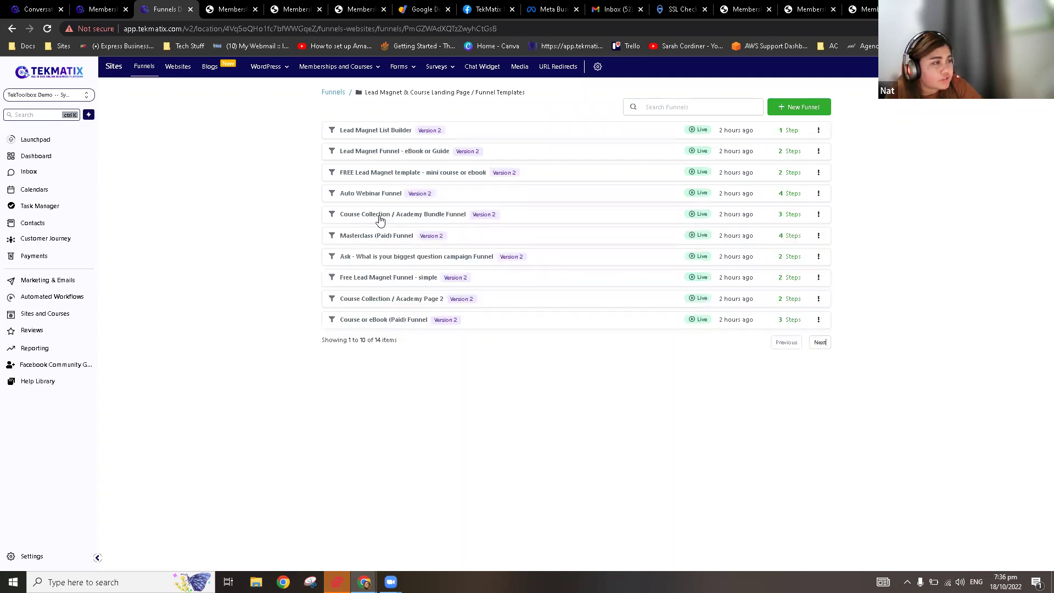
click(380, 218)
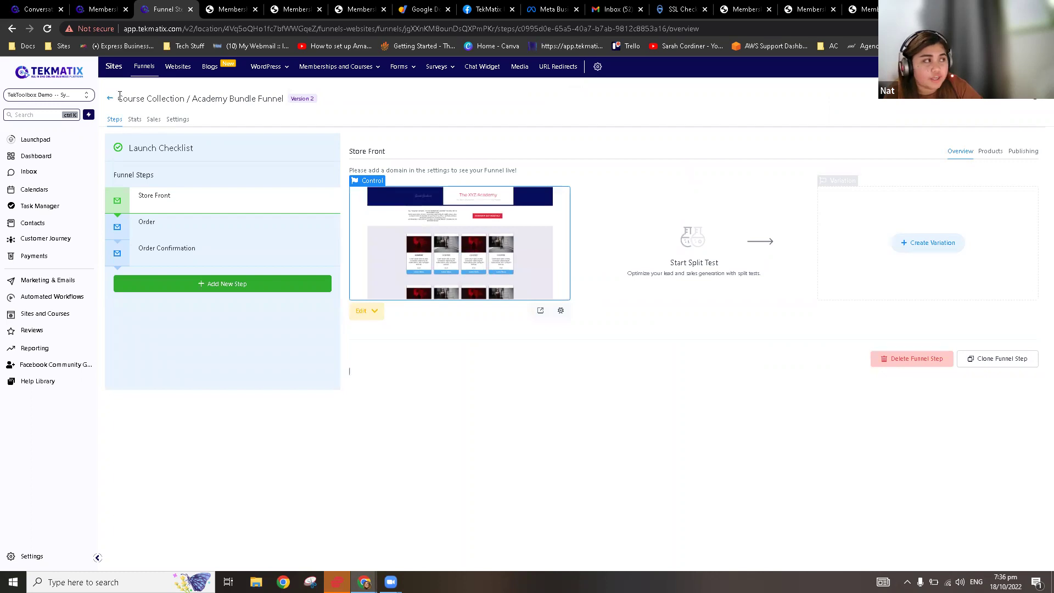
click(109, 99)
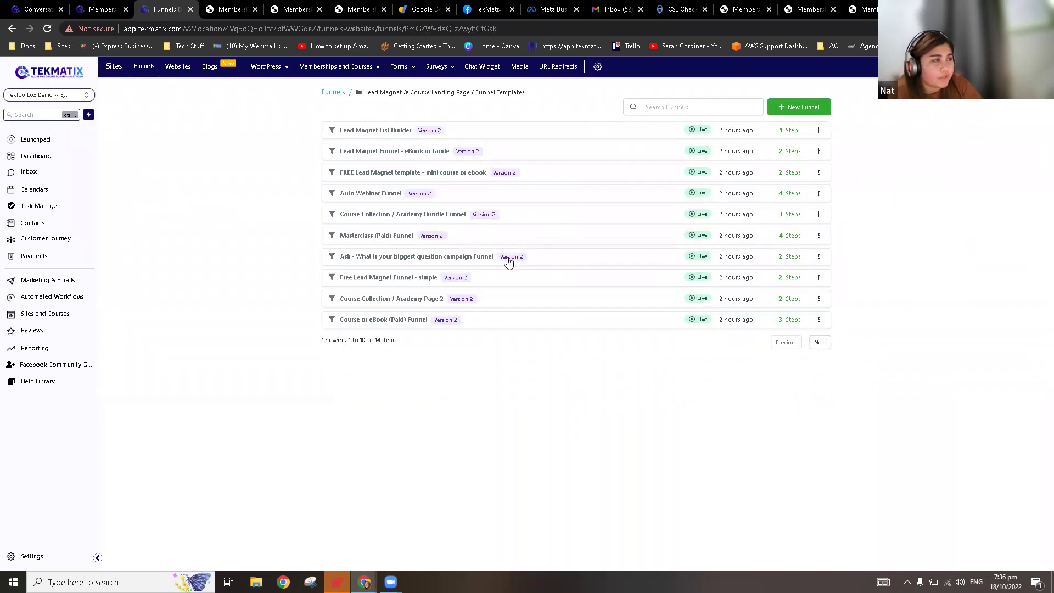
click(425, 174)
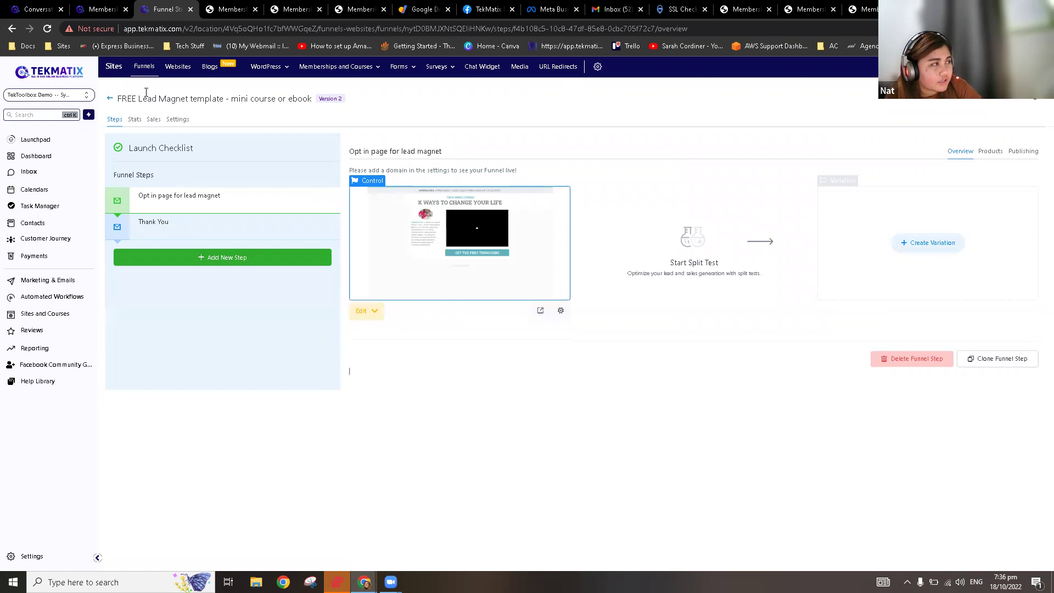
click(110, 99)
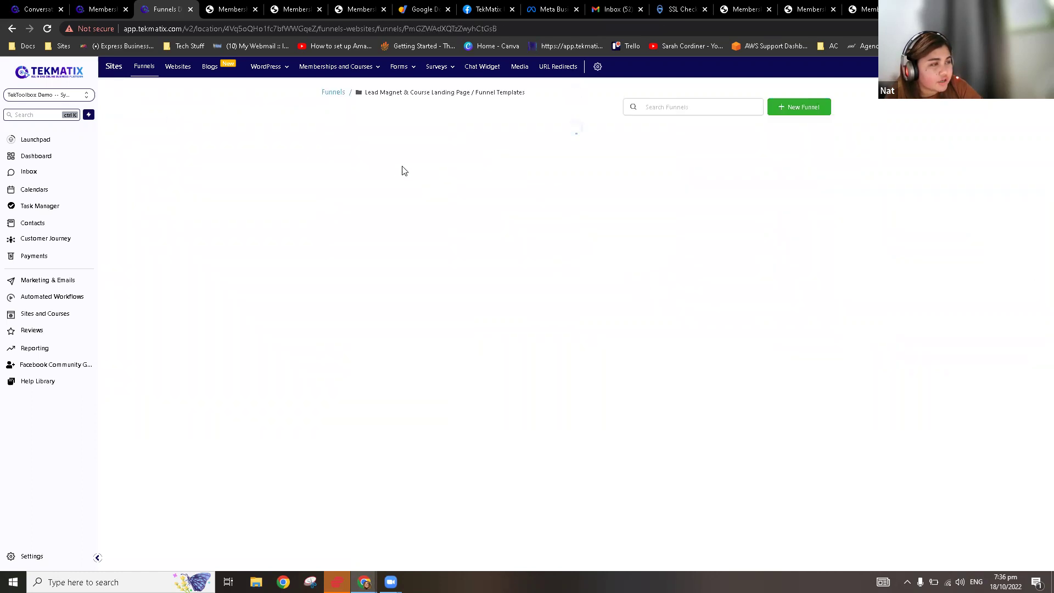
click(333, 93)
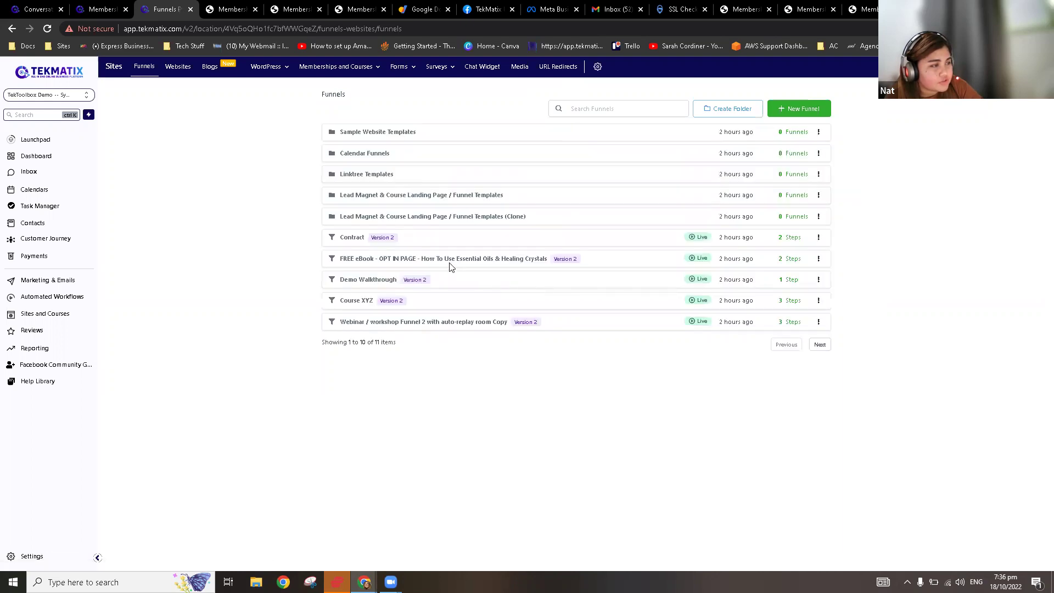
Step: Open the FREE eBook - OPT IN PAGE funnel's opt-in step in the page builder
click(448, 263)
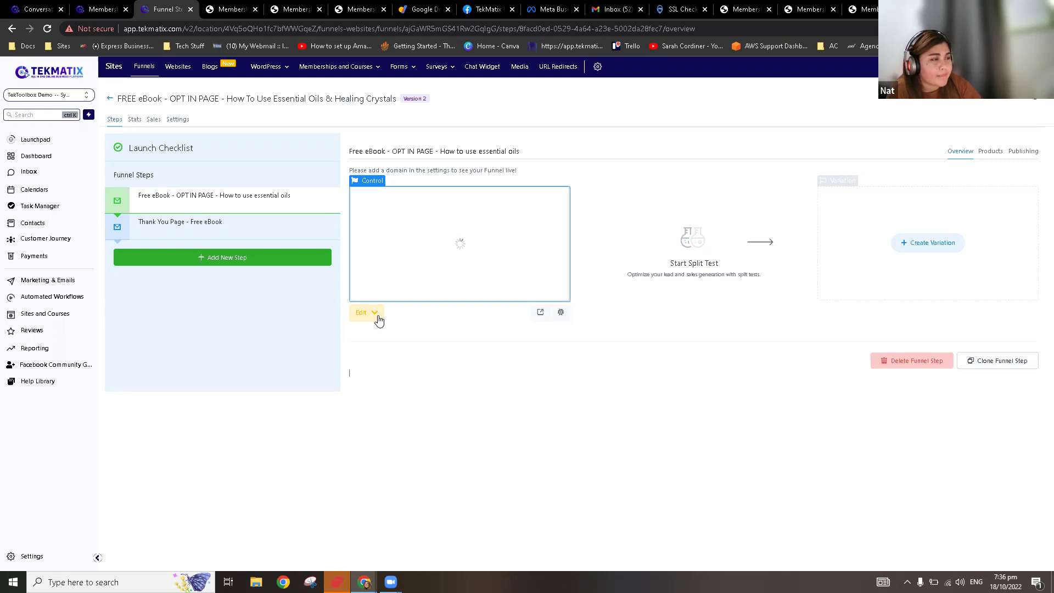
click(384, 316)
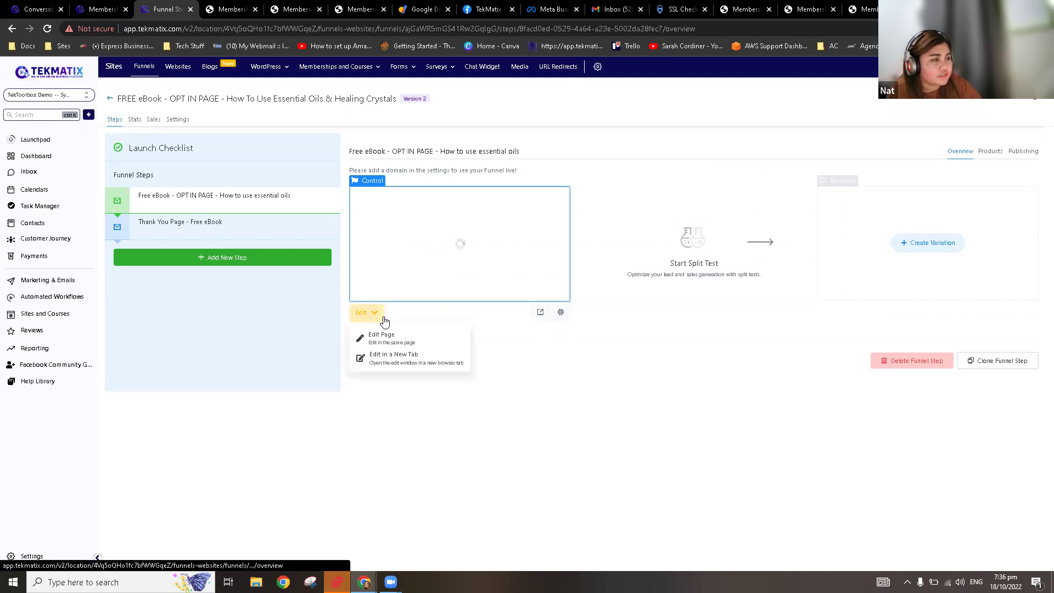
click(393, 337)
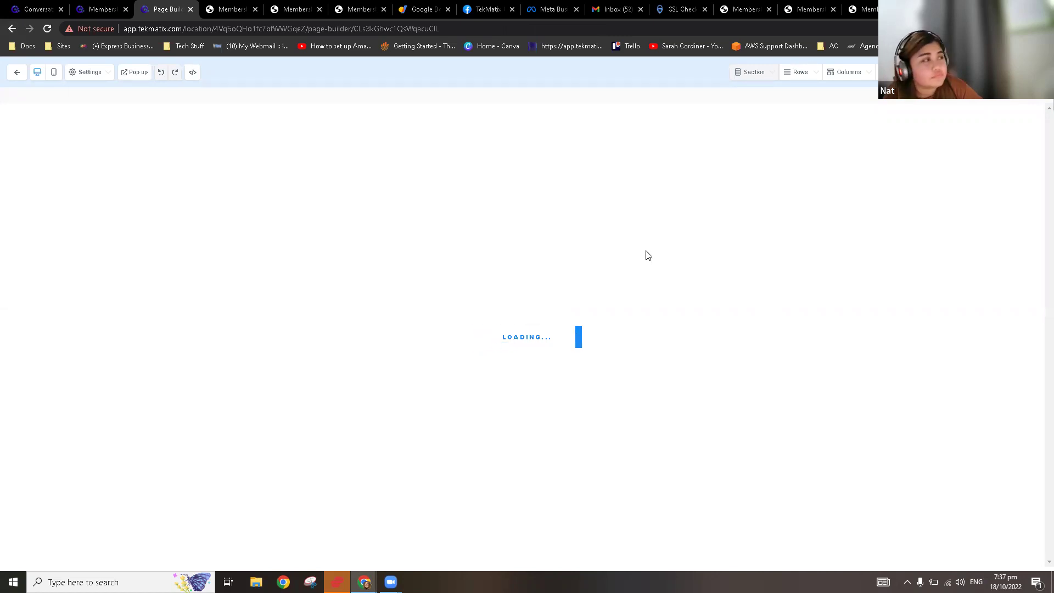
Step: Close the extra member-area tabs and return to the Membership Offers tab
click(244, 9)
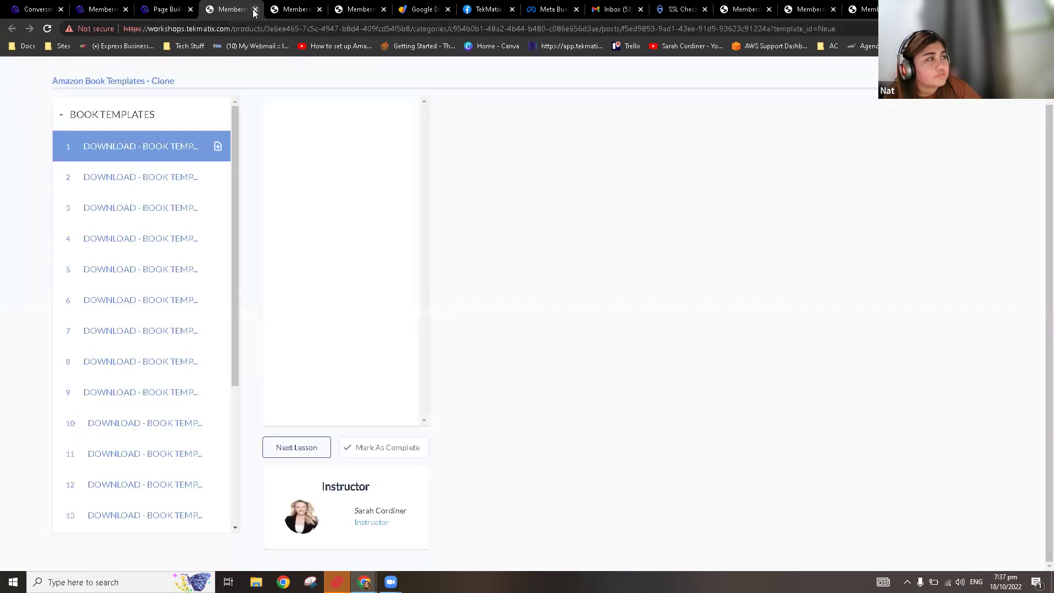
click(255, 10)
click(255, 10)
click(254, 10)
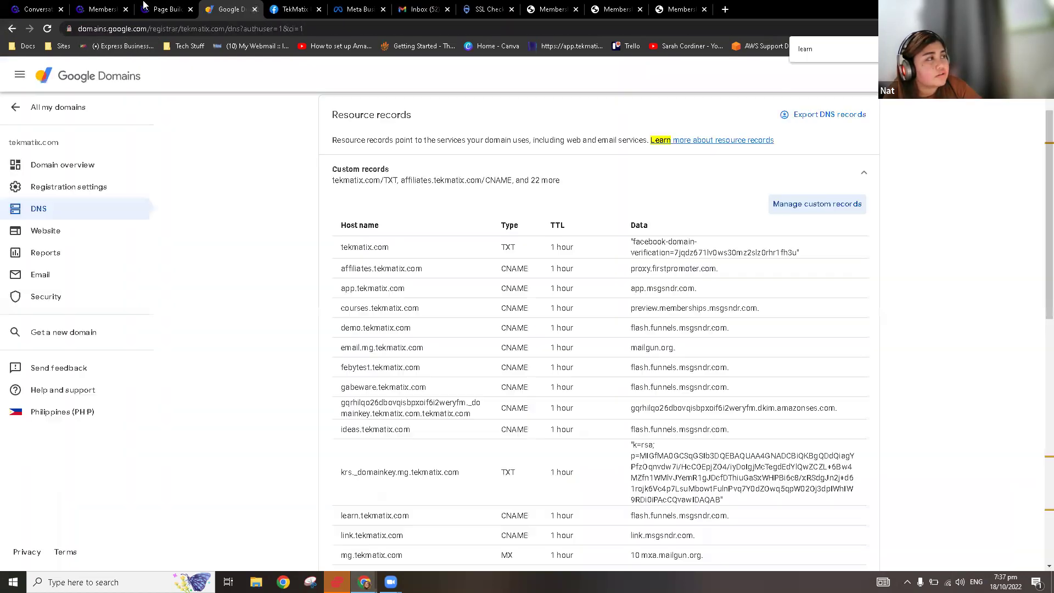
click(155, 4)
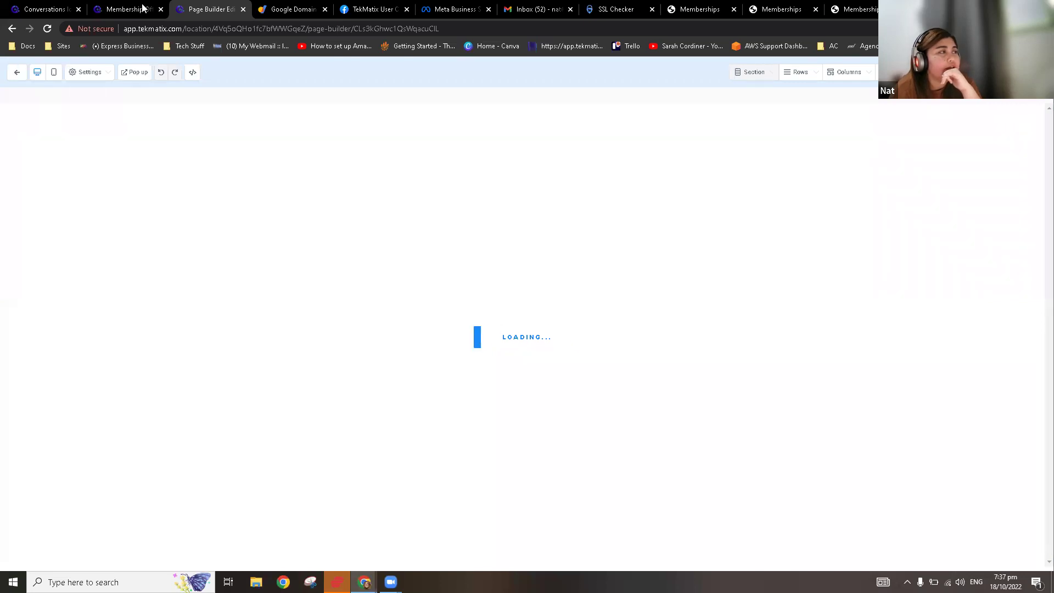
click(141, 8)
click(77, 96)
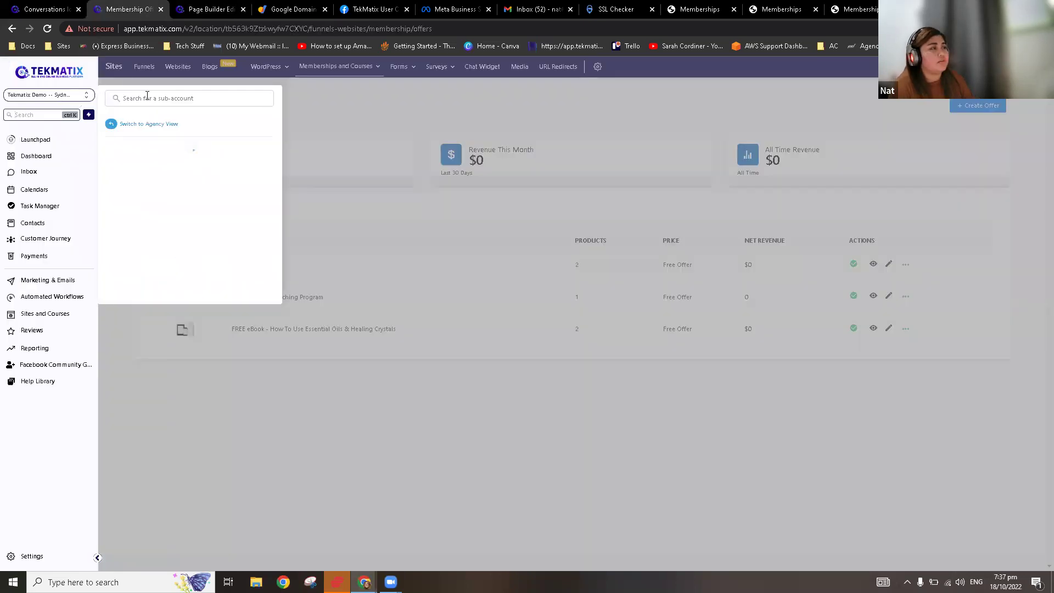
Step: Switch to the TekToolbox Demo sub-account and view its Memberships offers dashboard
text(tekma)
key(BackSpace)
key(BackSpace)
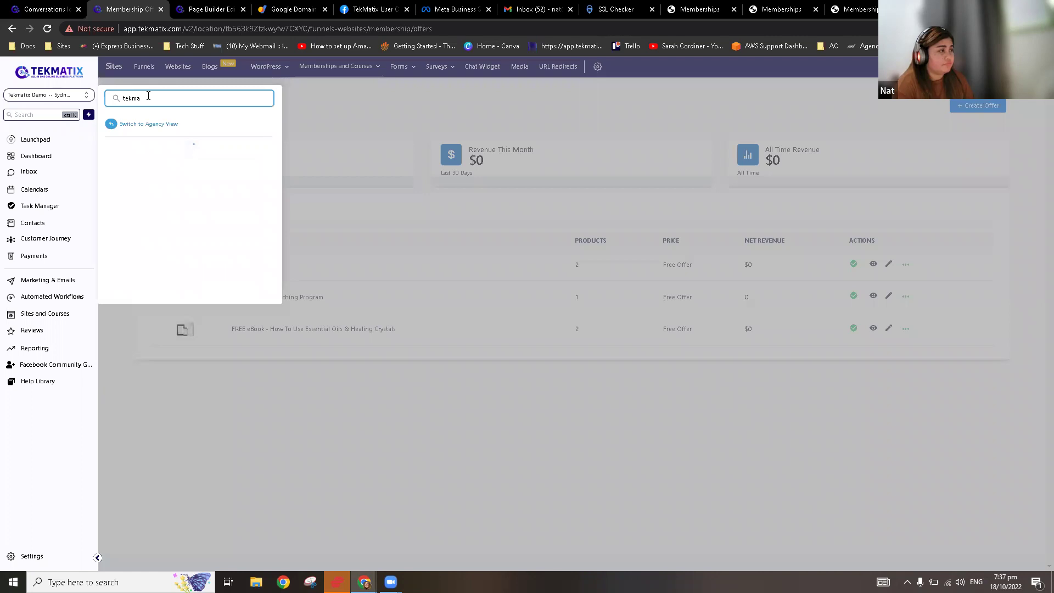
text(kt)
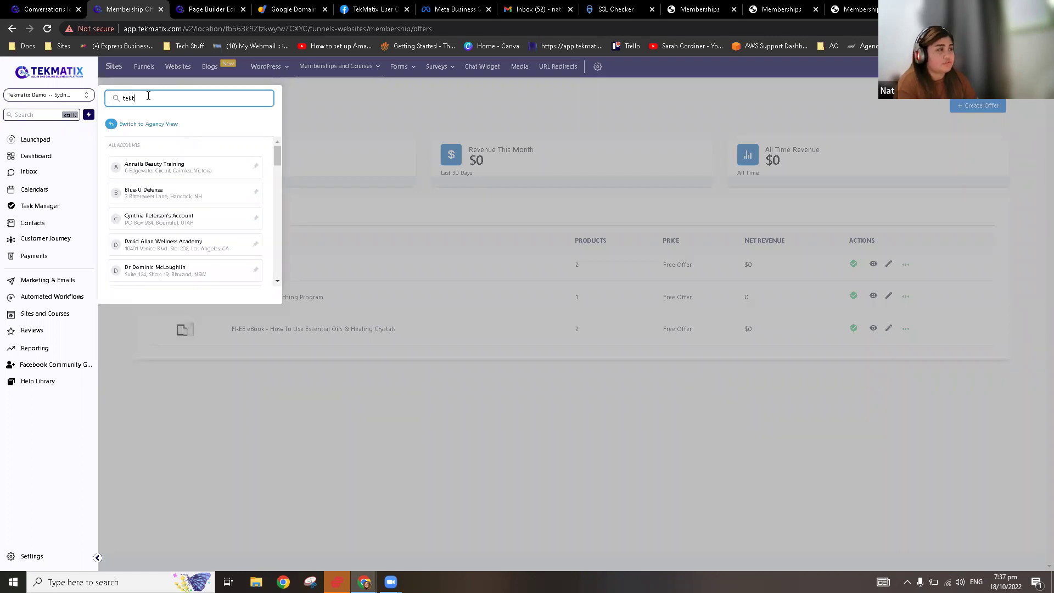
click(174, 168)
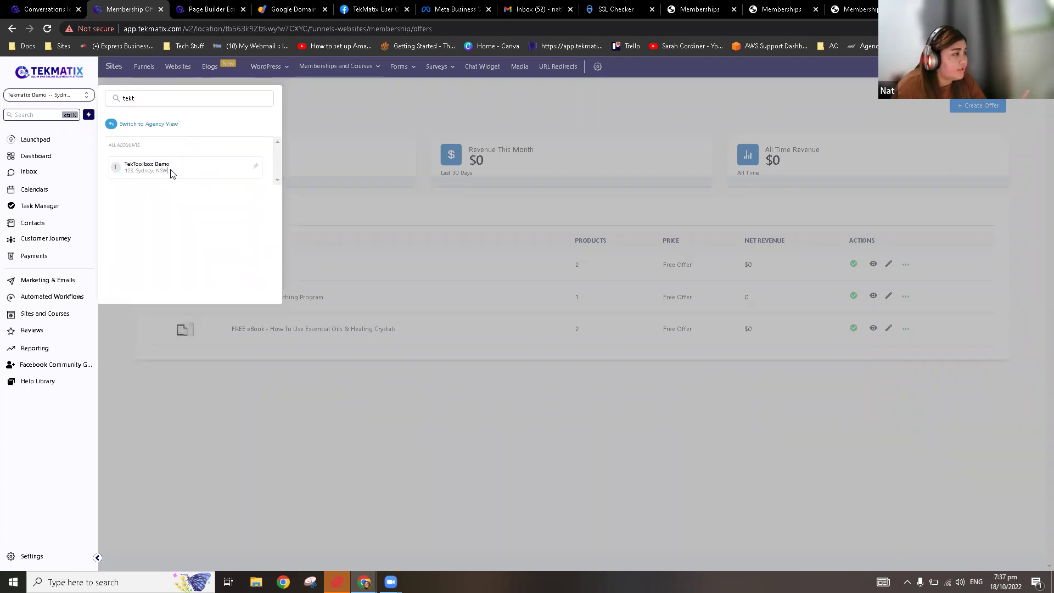
click(207, 6)
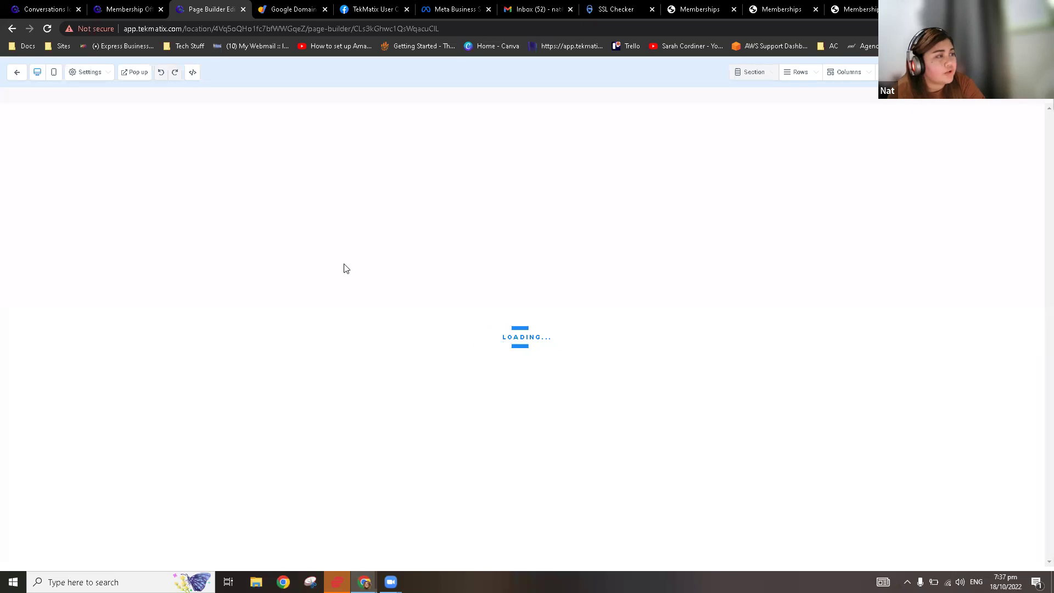
click(131, 7)
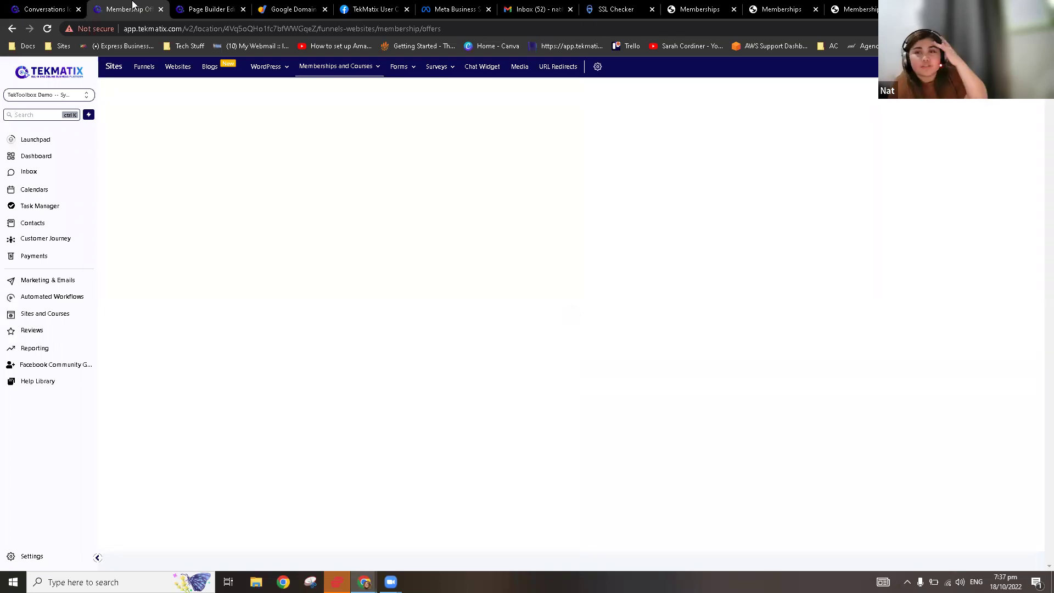
click(364, 67)
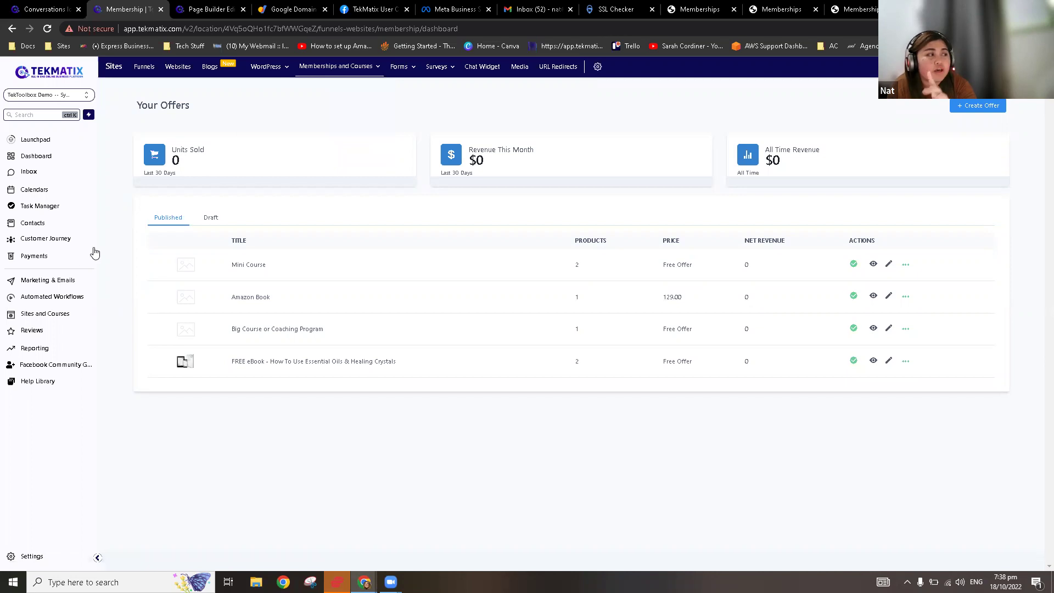
Step: Go to Payments > Products and start a new product, ready to enter its name
click(51, 263)
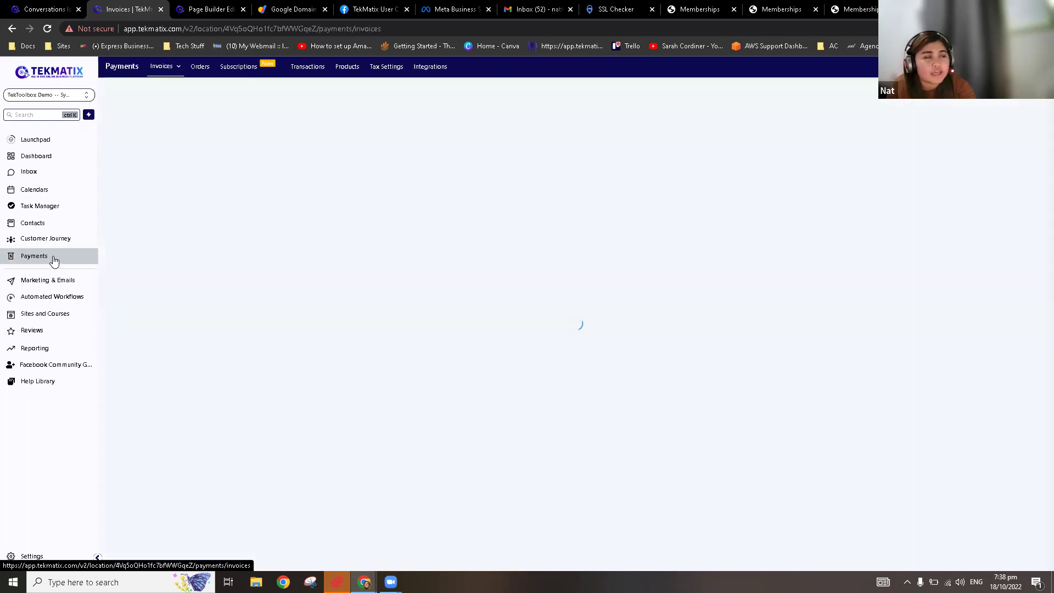
click(355, 72)
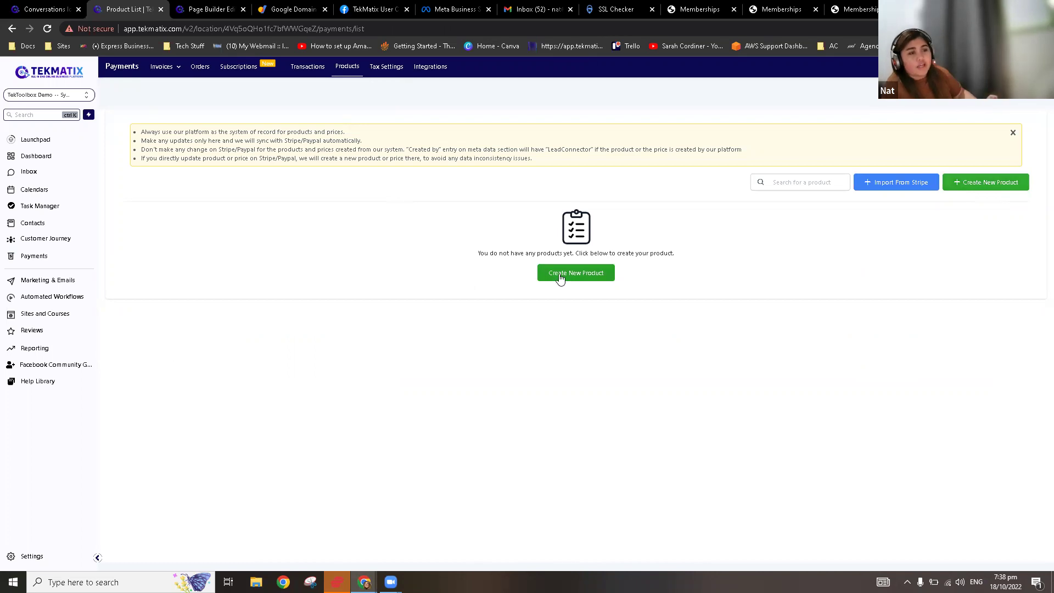
click(580, 276)
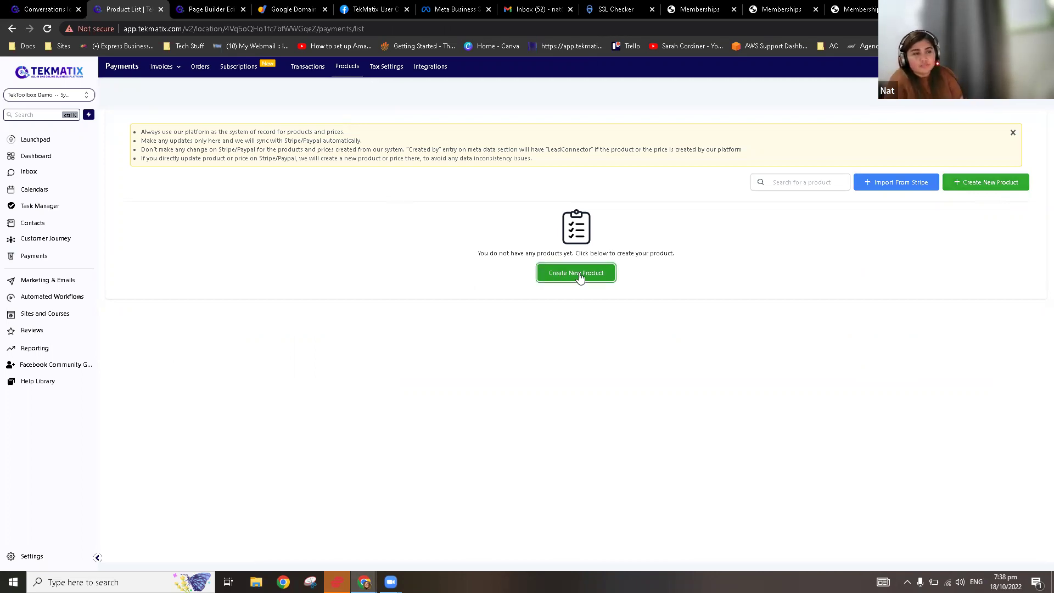
click(516, 199)
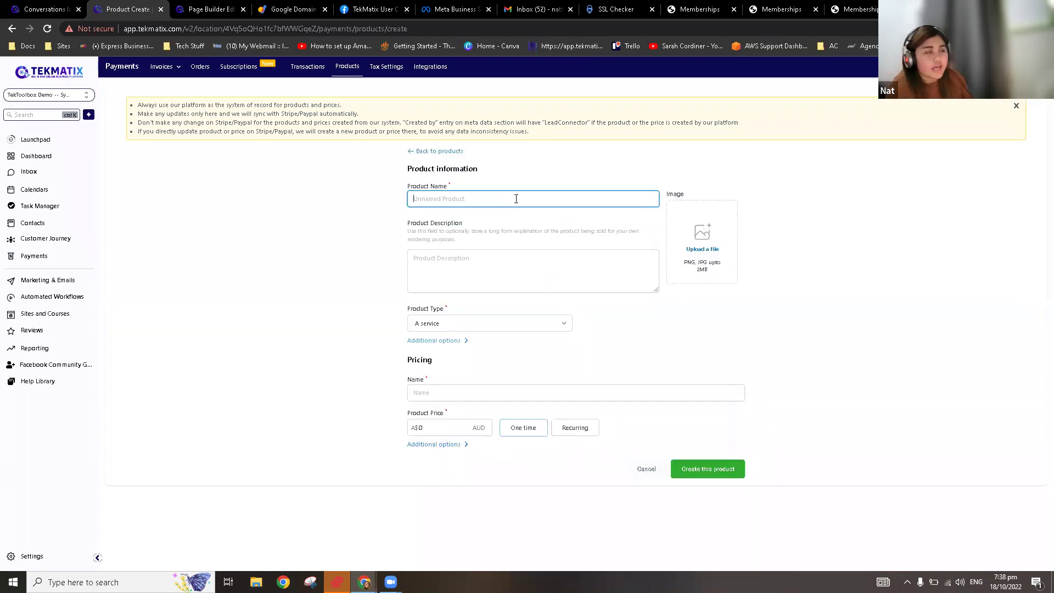
Step: Make the product Digital goods with price name 'Amazon Book' at A$129
text(Amazon Book)
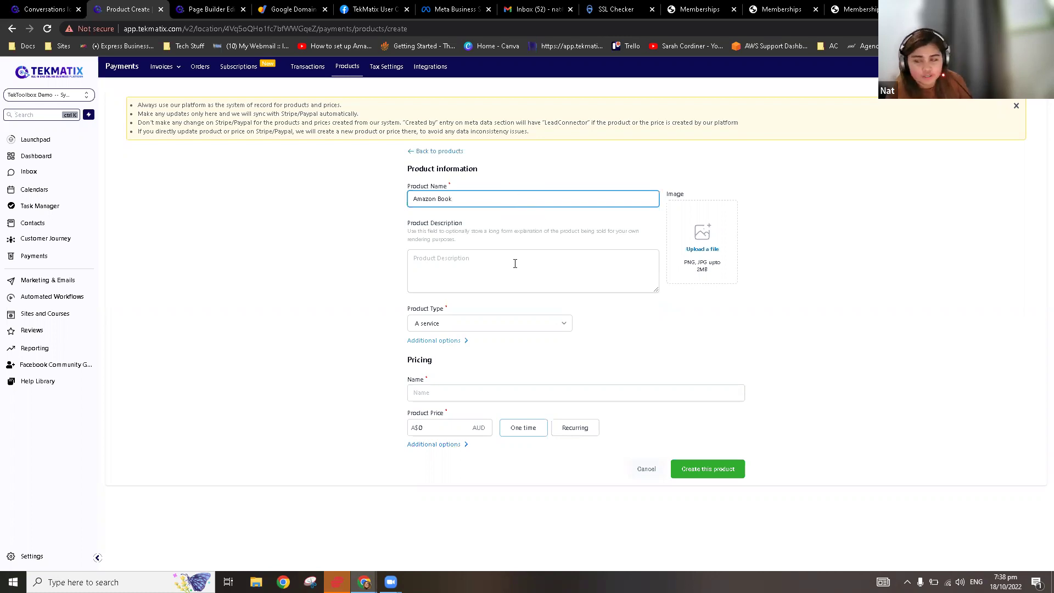
click(456, 327)
click(464, 345)
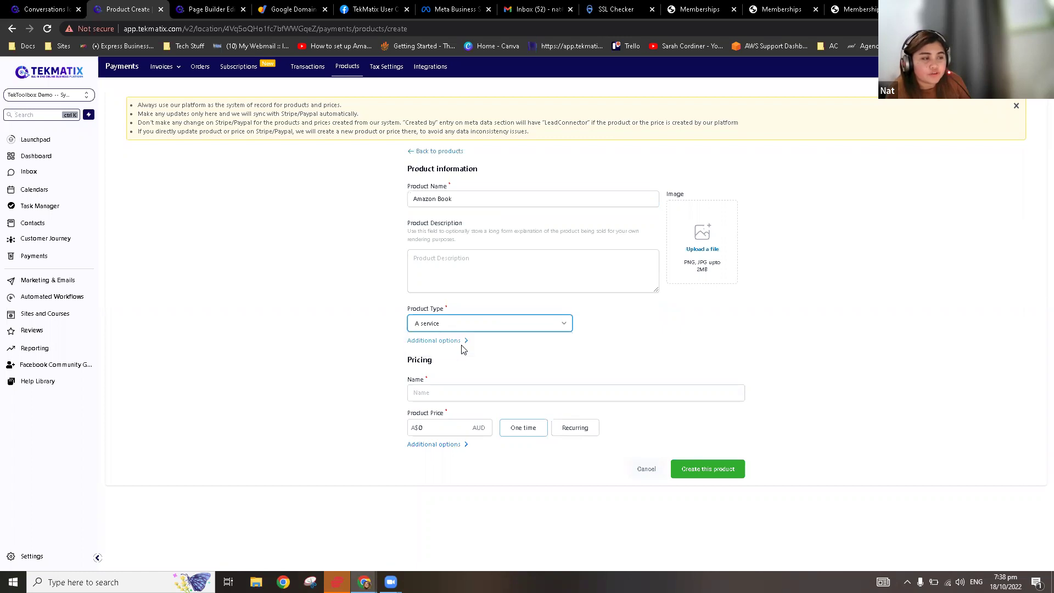
click(456, 391)
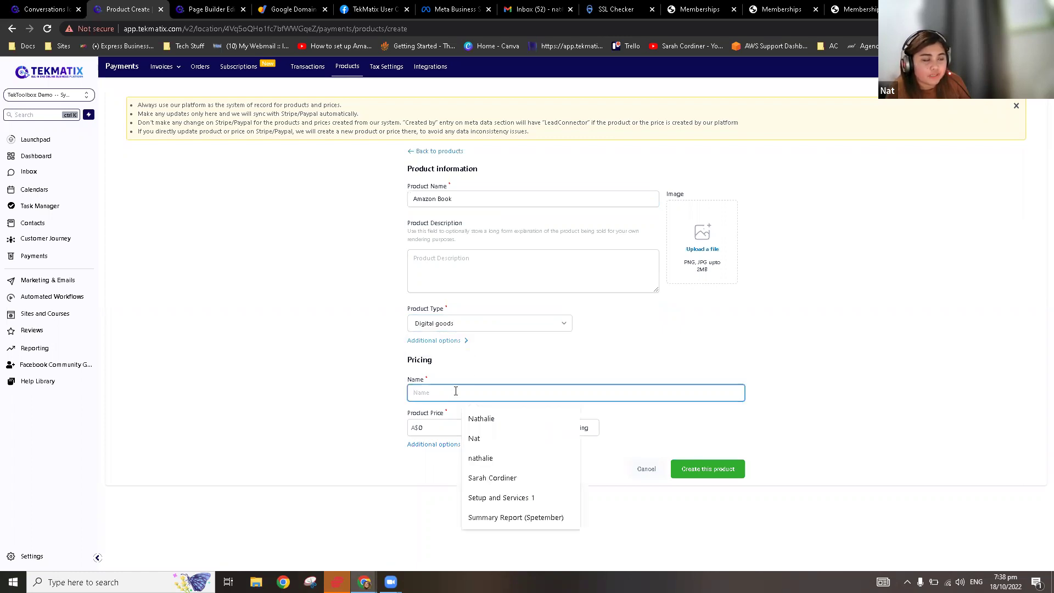
text(Ama)
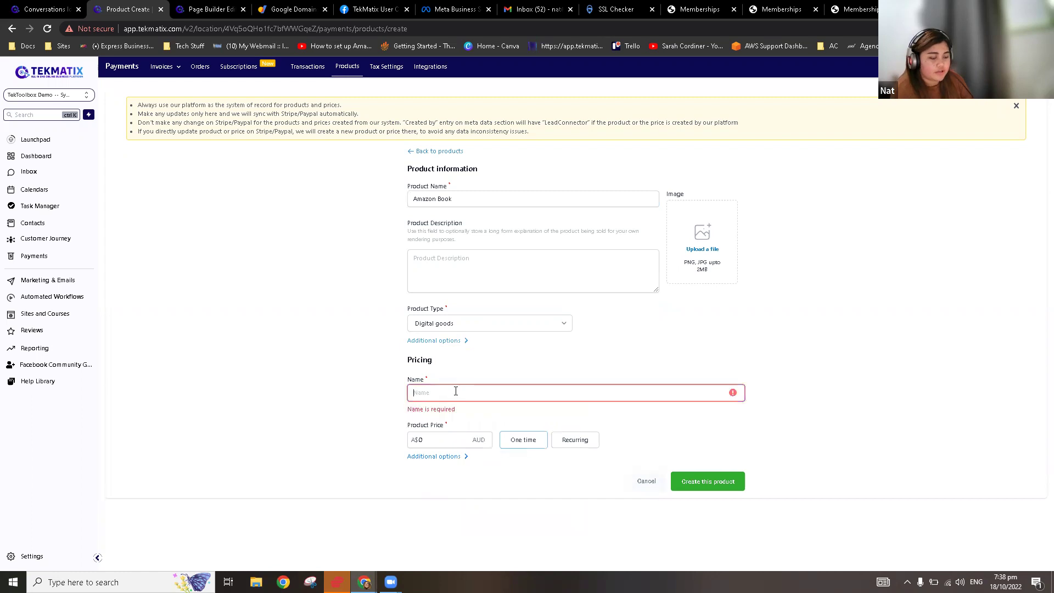
text(zon Book)
click(435, 428)
key(BackSpace)
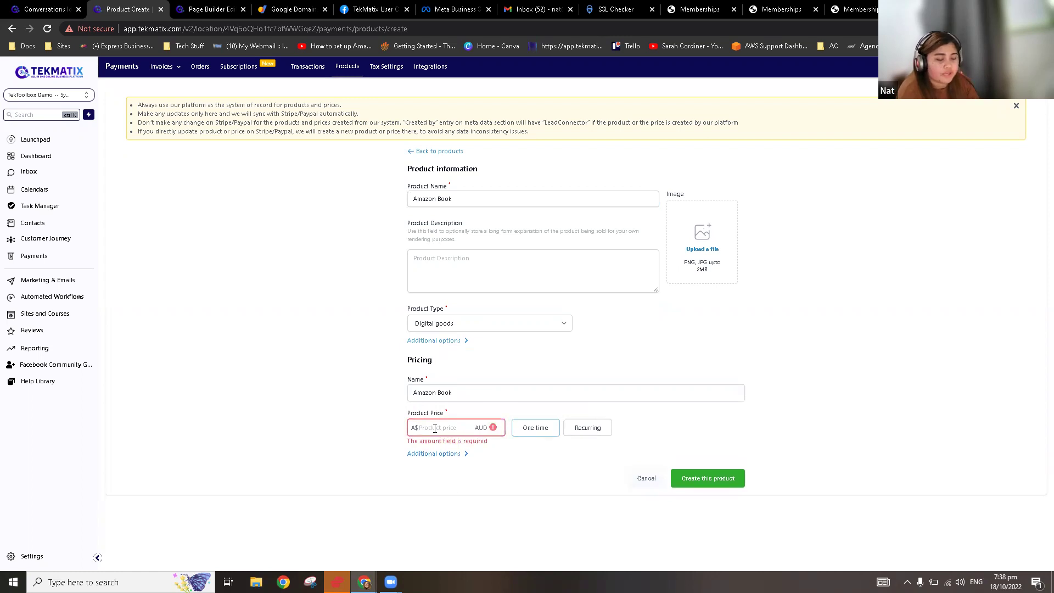
text(129)
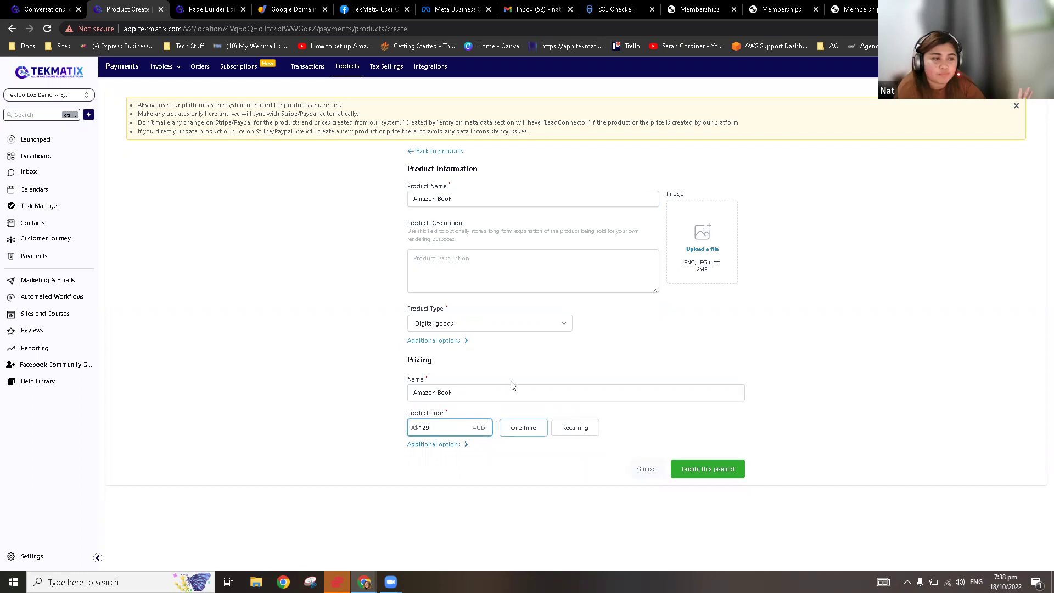
Step: Switch on the Membership Offer toggle in Additional options, leaving no offer chosen yet
click(453, 450)
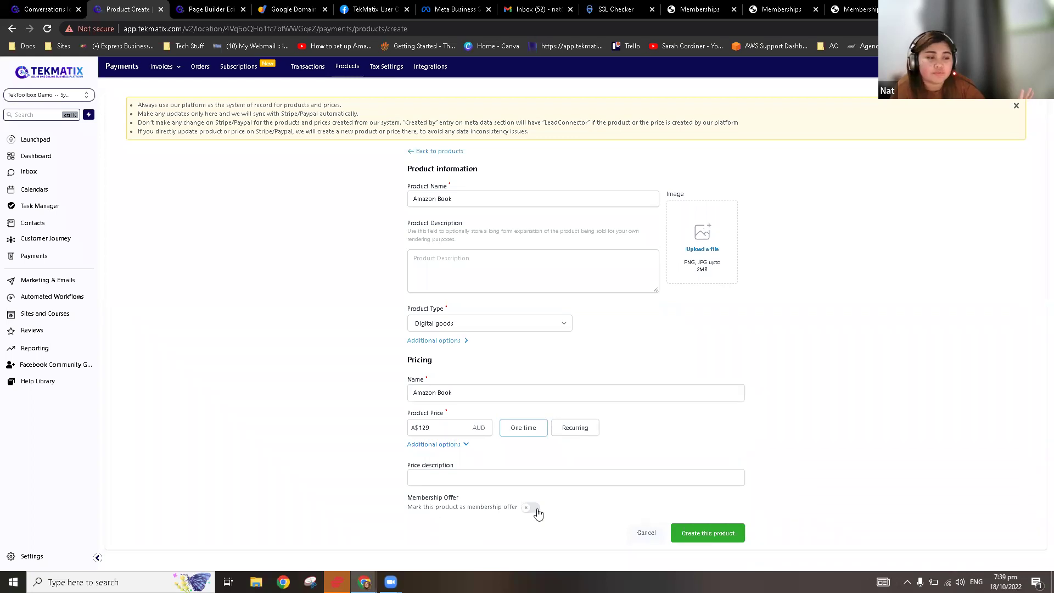
click(537, 511)
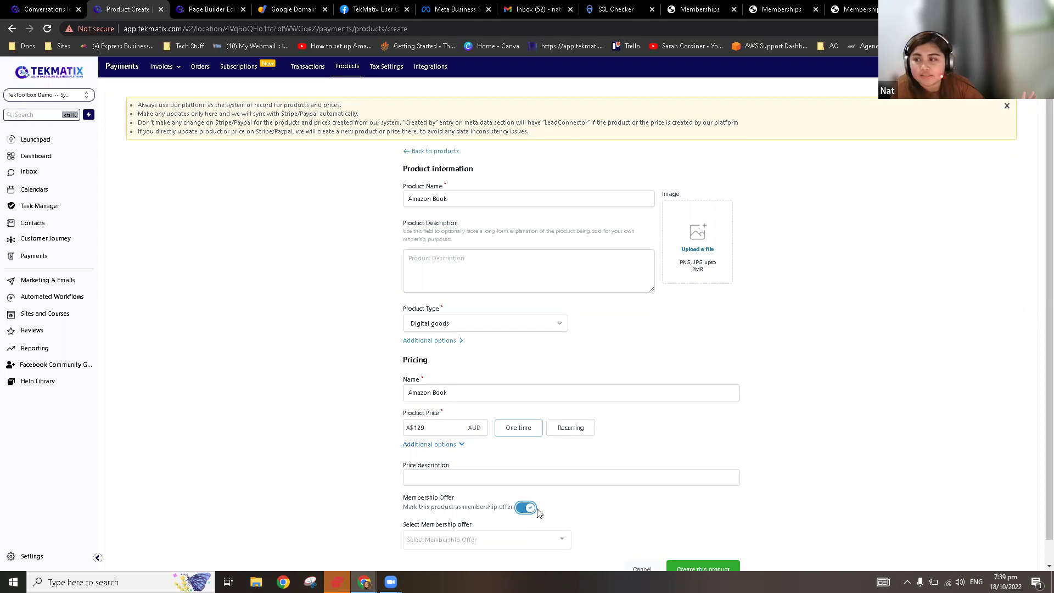
scroll(617, 463, down, 1)
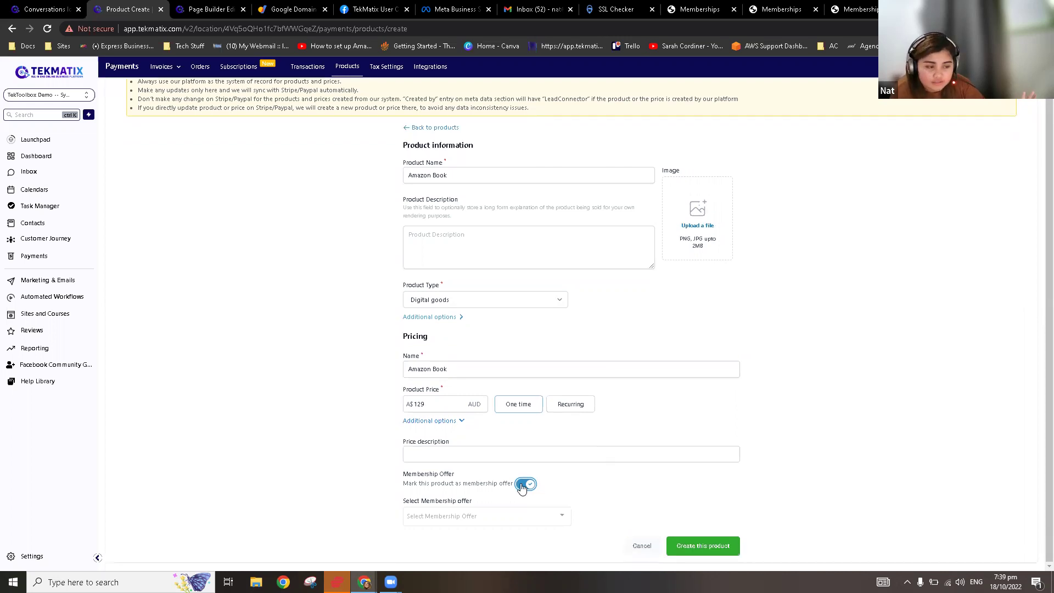
click(537, 519)
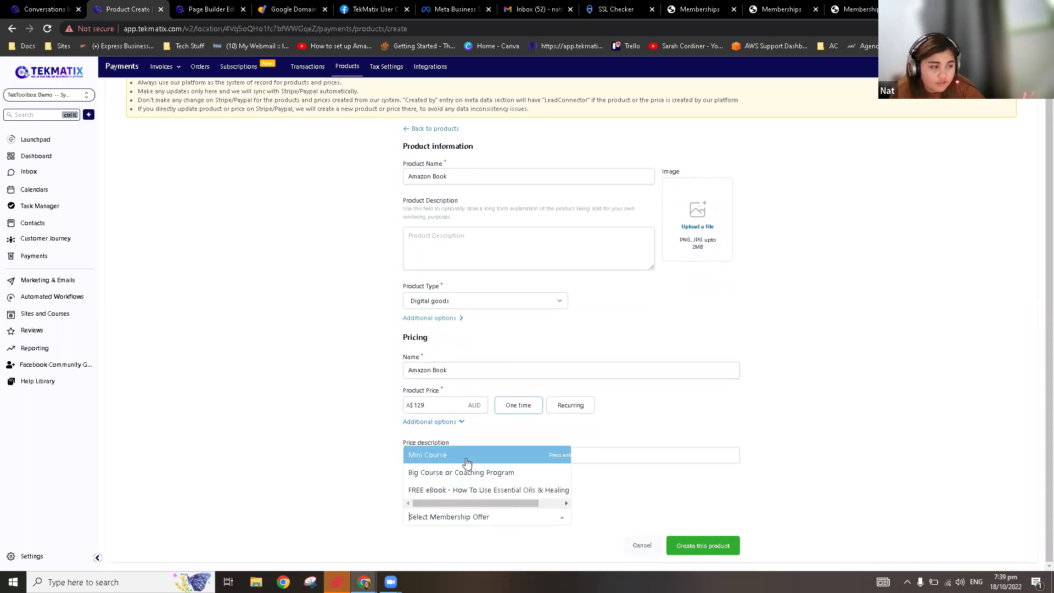
click(200, 11)
click(18, 74)
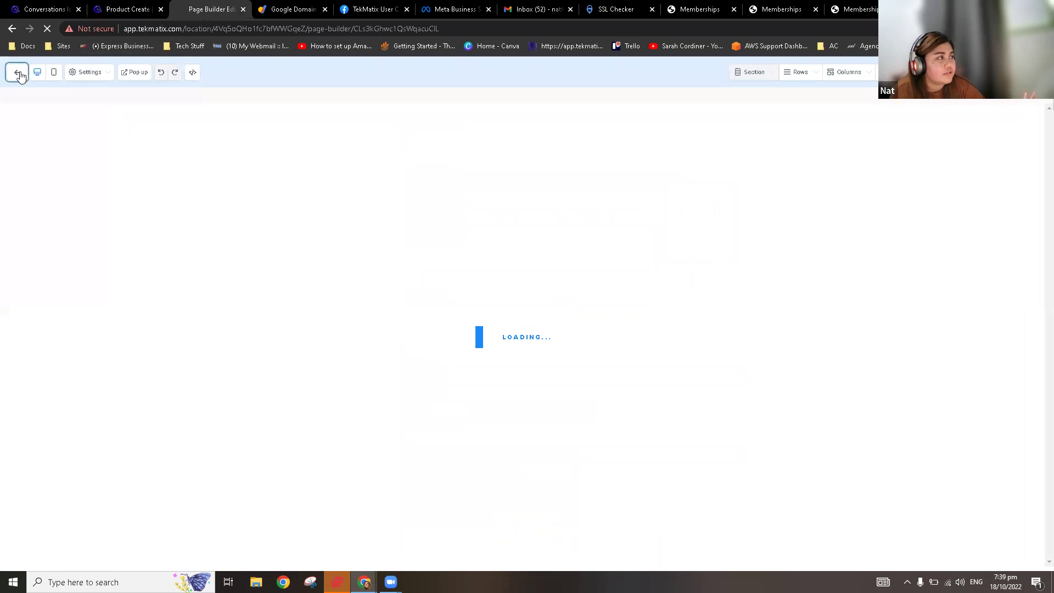
click(138, 5)
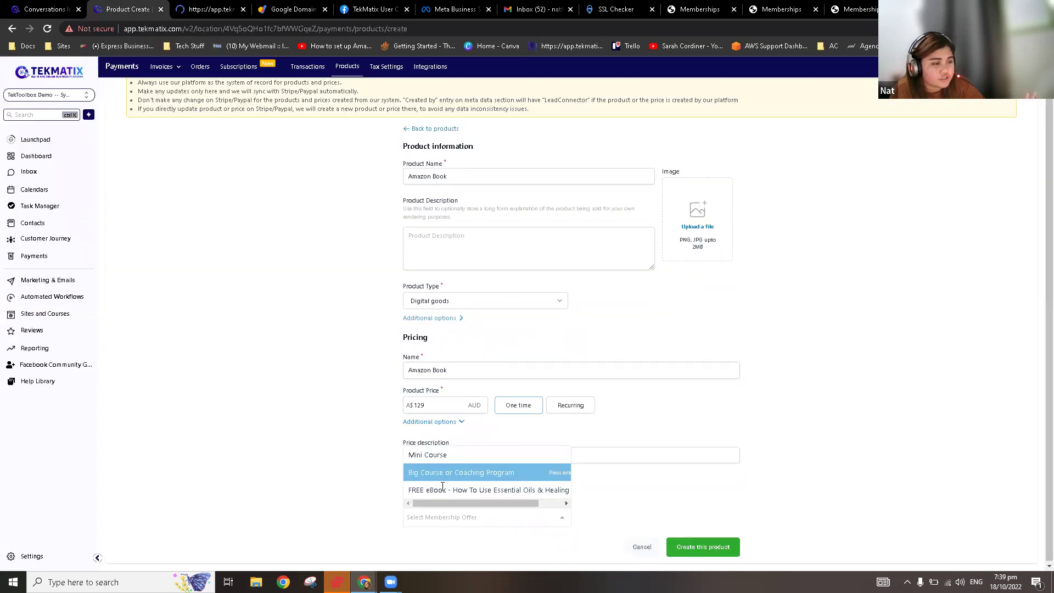
click(289, 399)
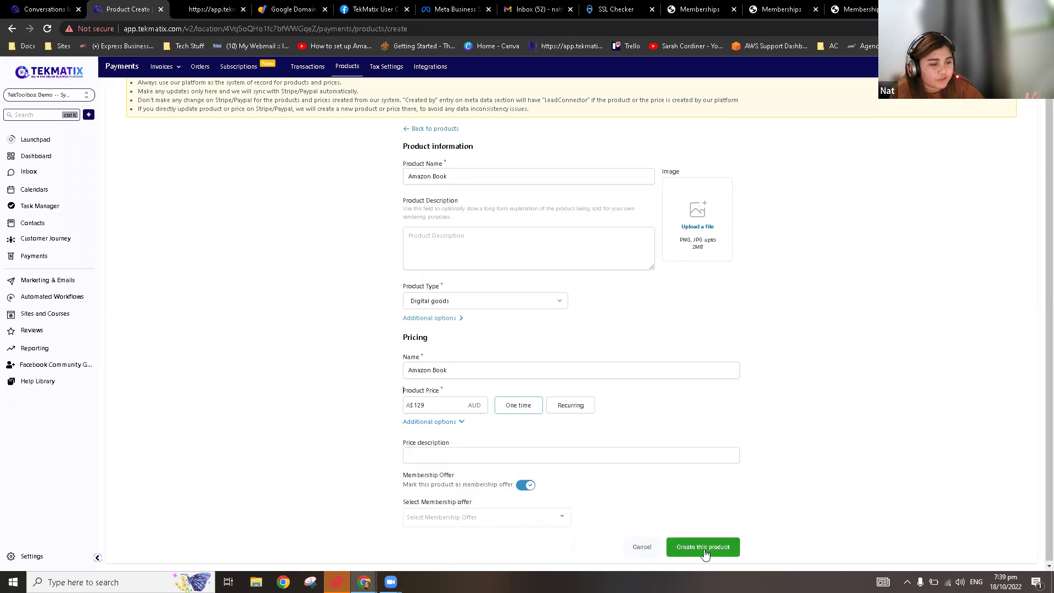
click(212, 8)
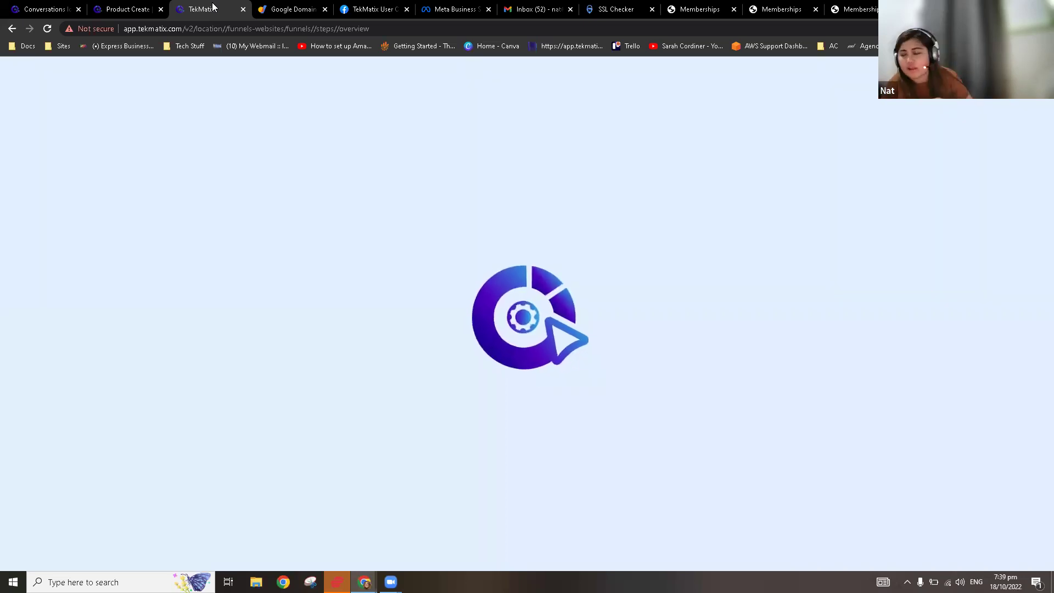
Step: Duplicate the product creation browser tab
click(115, 4)
right_click(116, 4)
click(164, 81)
click(132, 6)
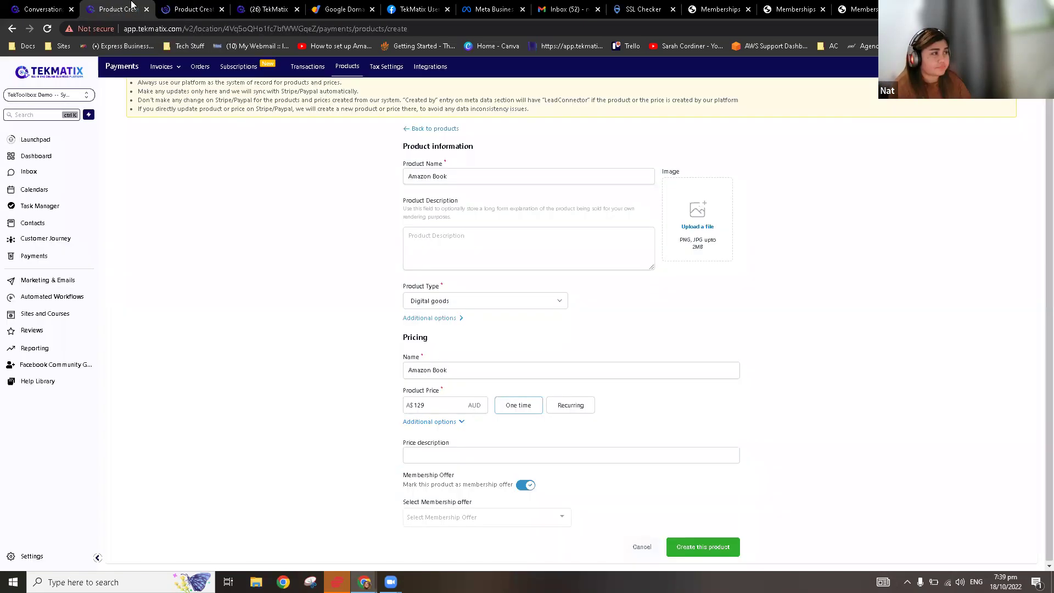
Step: Check the Amazon Book offer under Memberships and Courses > Offers, then return to the offers list
click(50, 299)
click(62, 317)
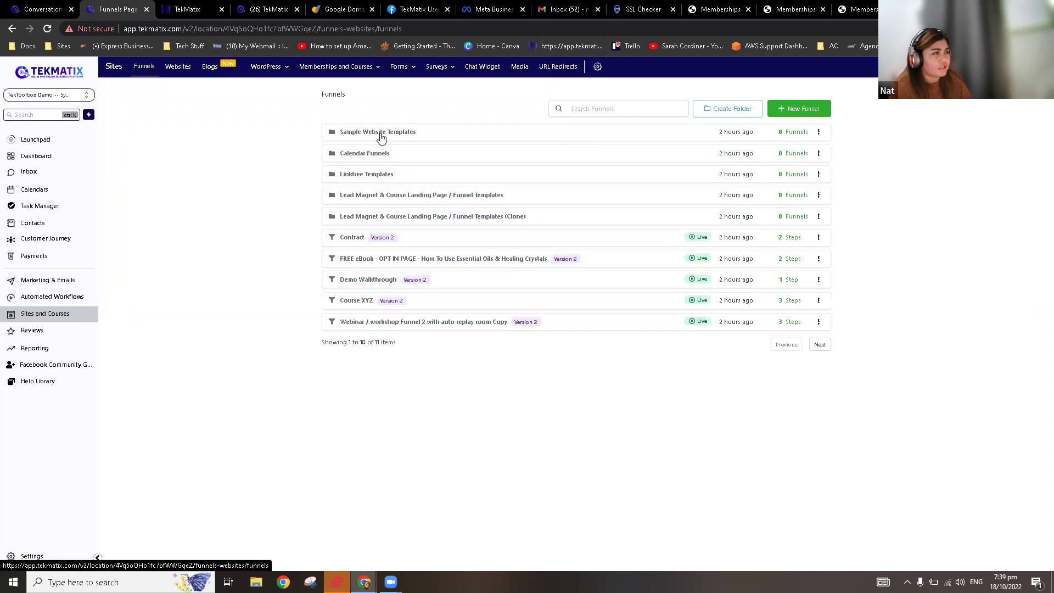
click(360, 68)
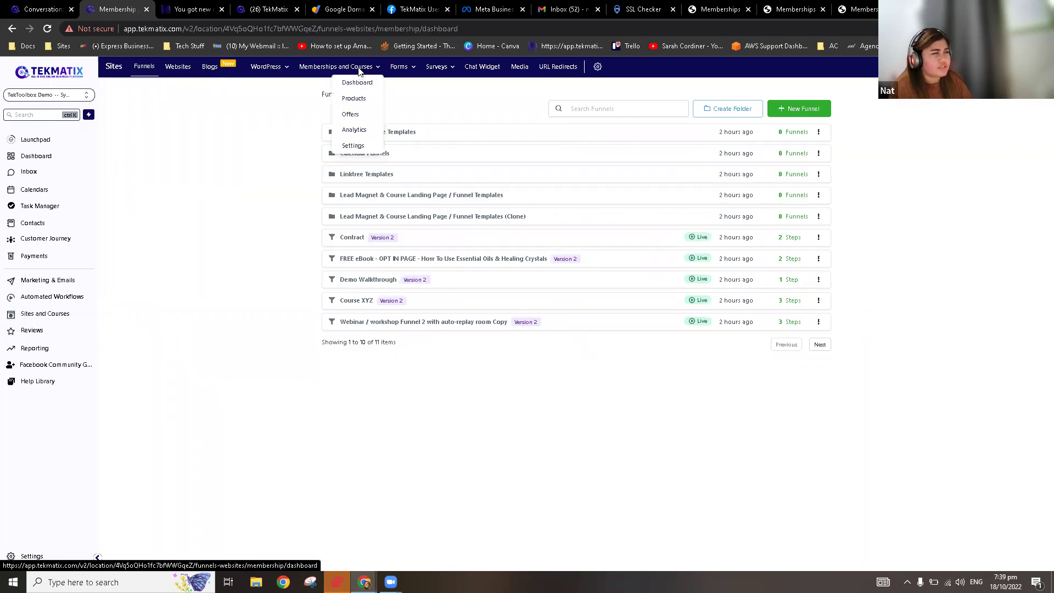
click(352, 114)
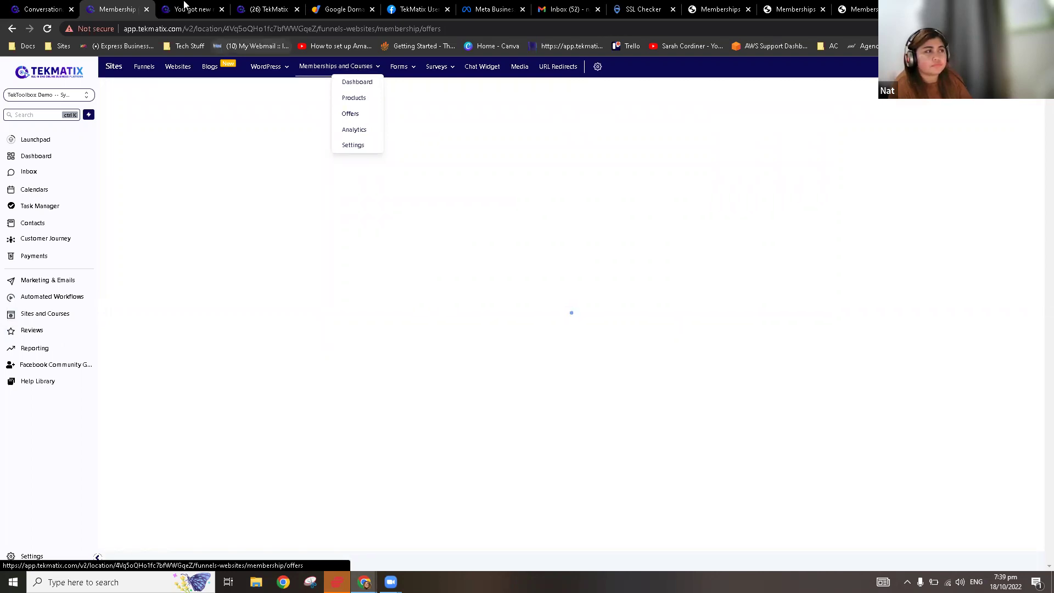
click(184, 6)
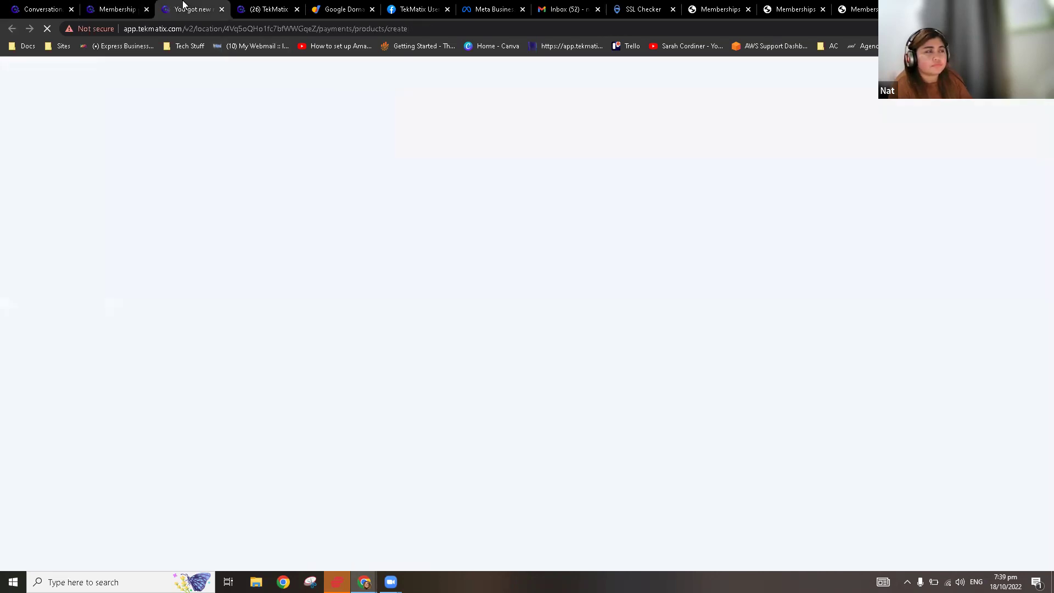
click(135, 7)
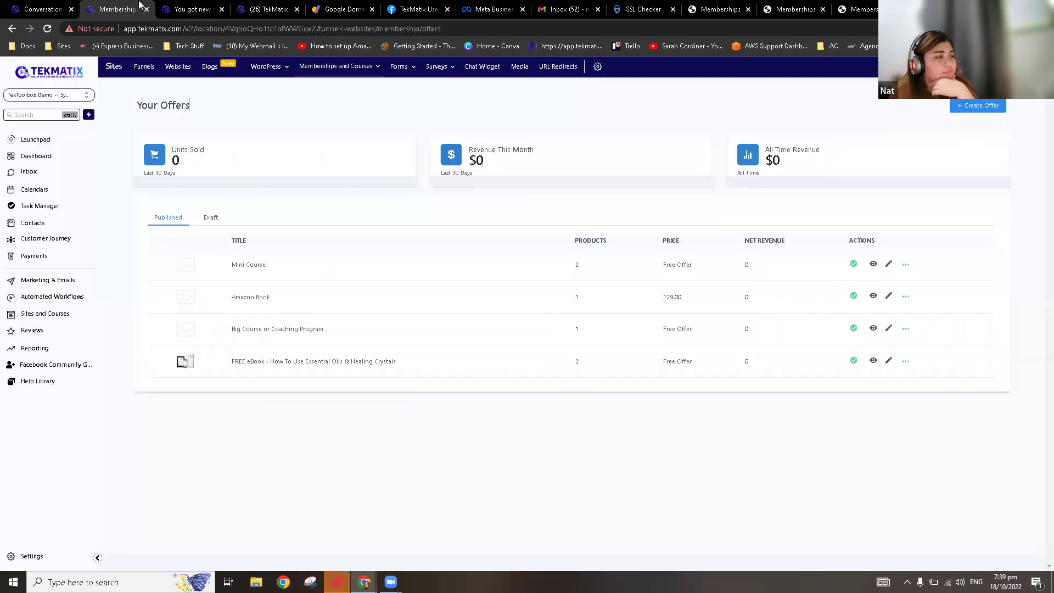
click(889, 297)
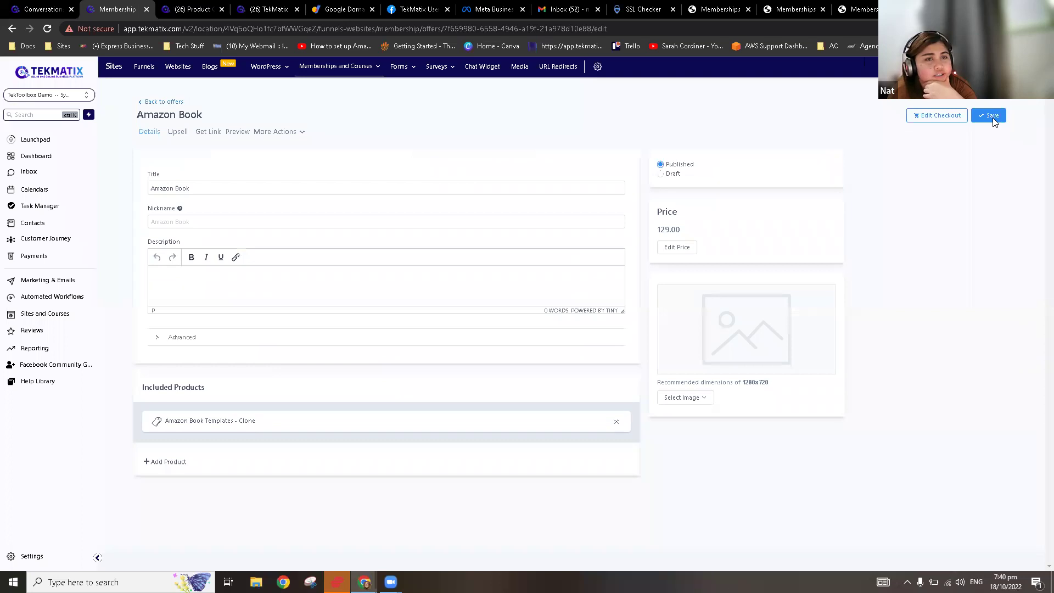
click(173, 102)
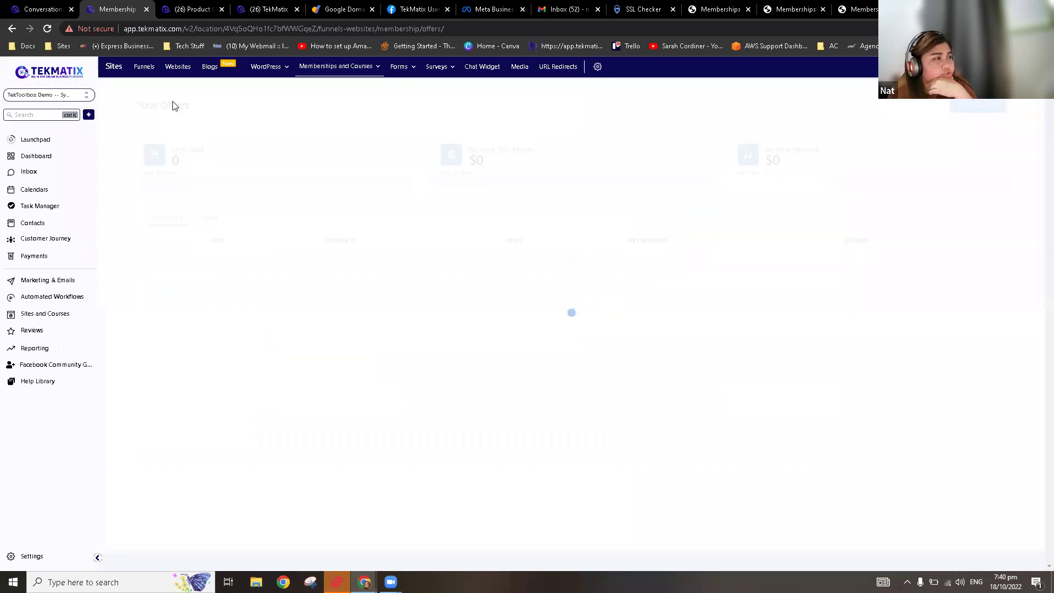
click(202, 14)
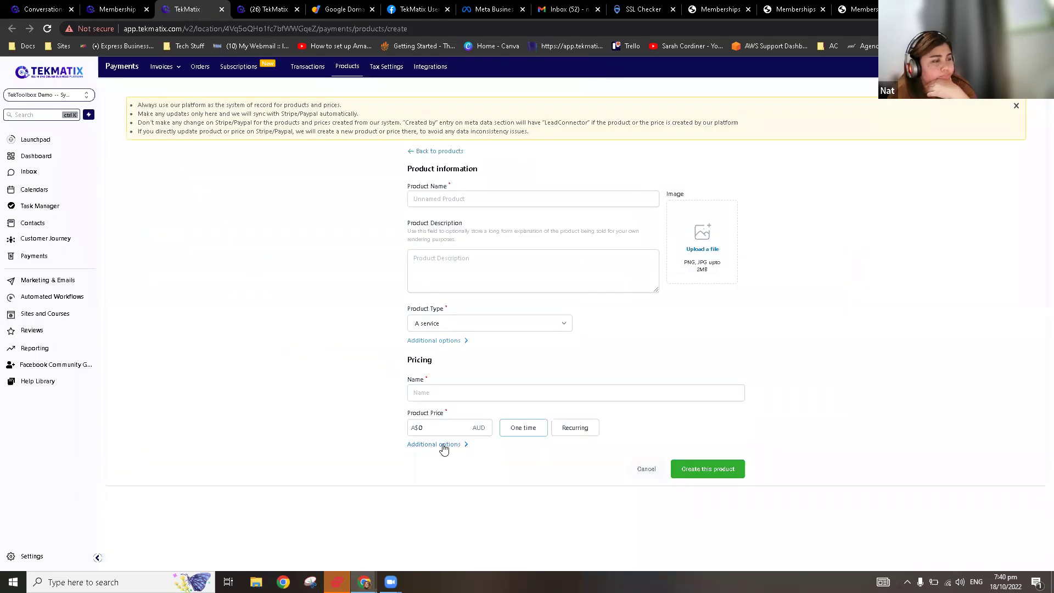
Step: Link the product to the Amazon Book membership offer via the Membership Offer toggle
click(442, 445)
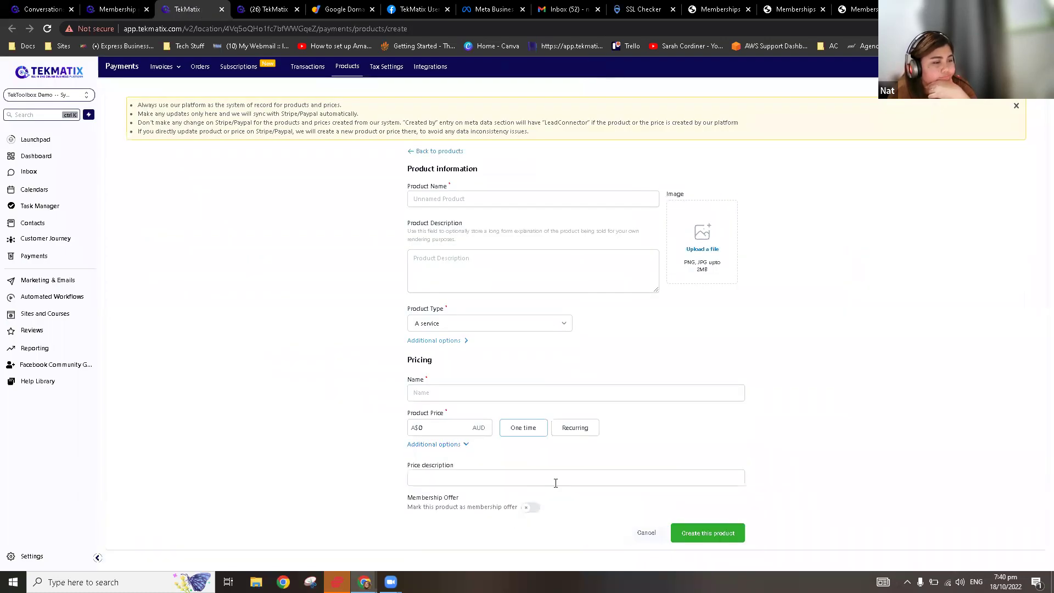
click(531, 507)
click(530, 507)
scroll(528, 499, down, 1)
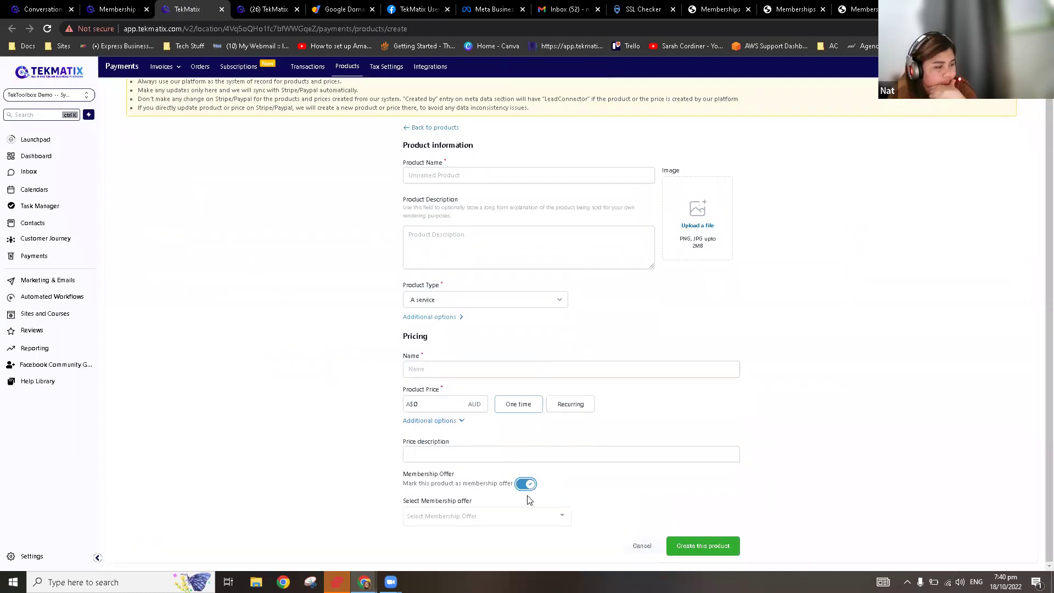
click(510, 521)
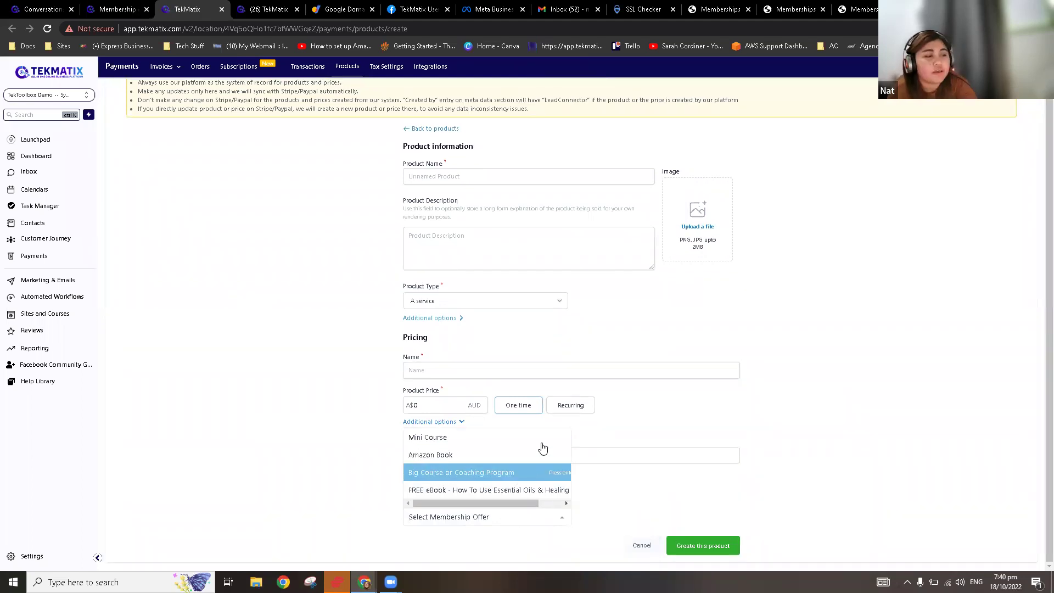
click(575, 426)
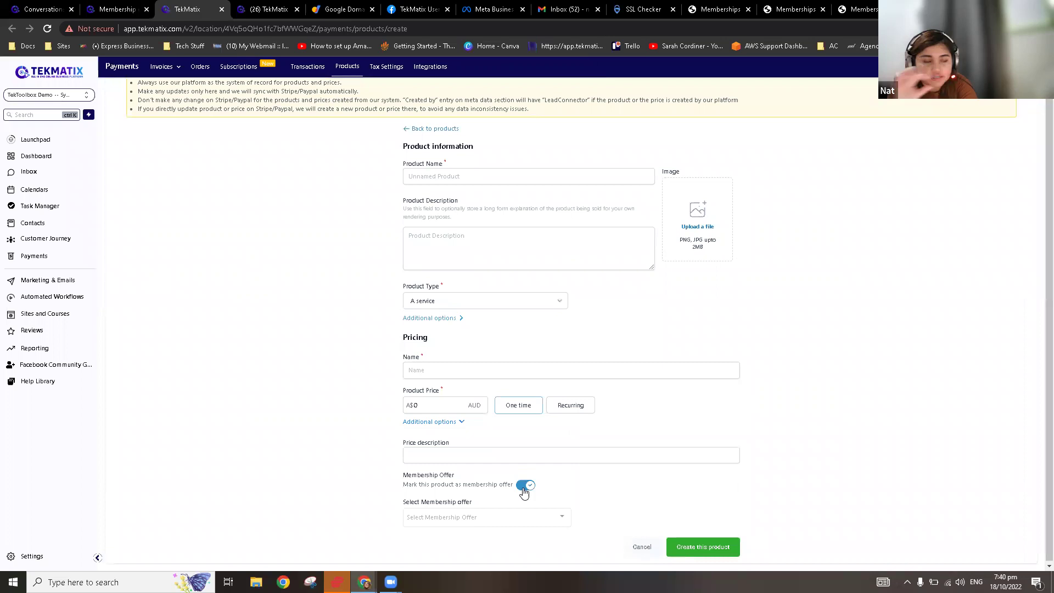
click(542, 517)
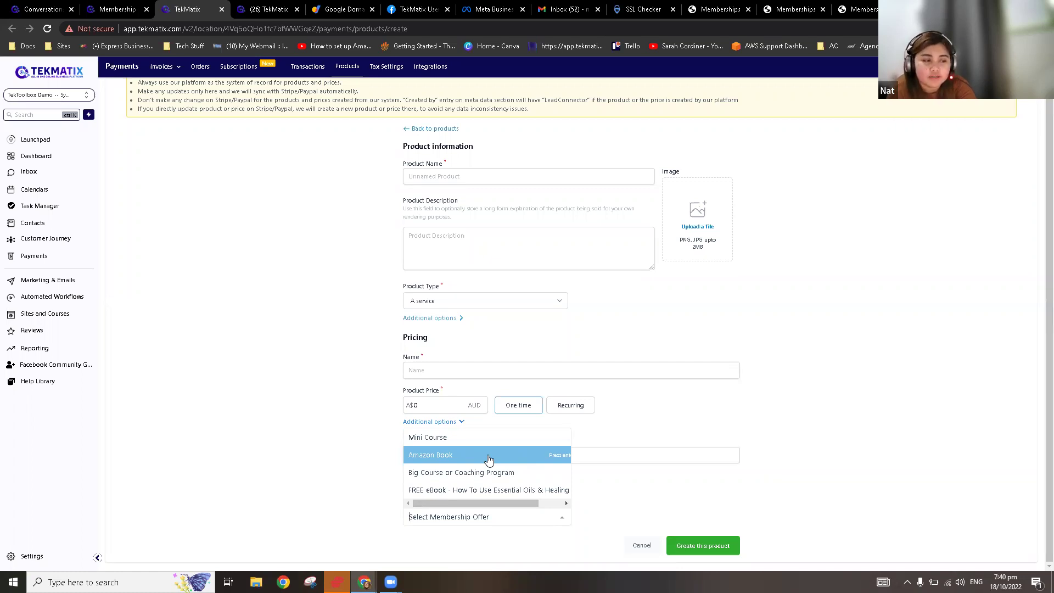
click(488, 459)
click(679, 481)
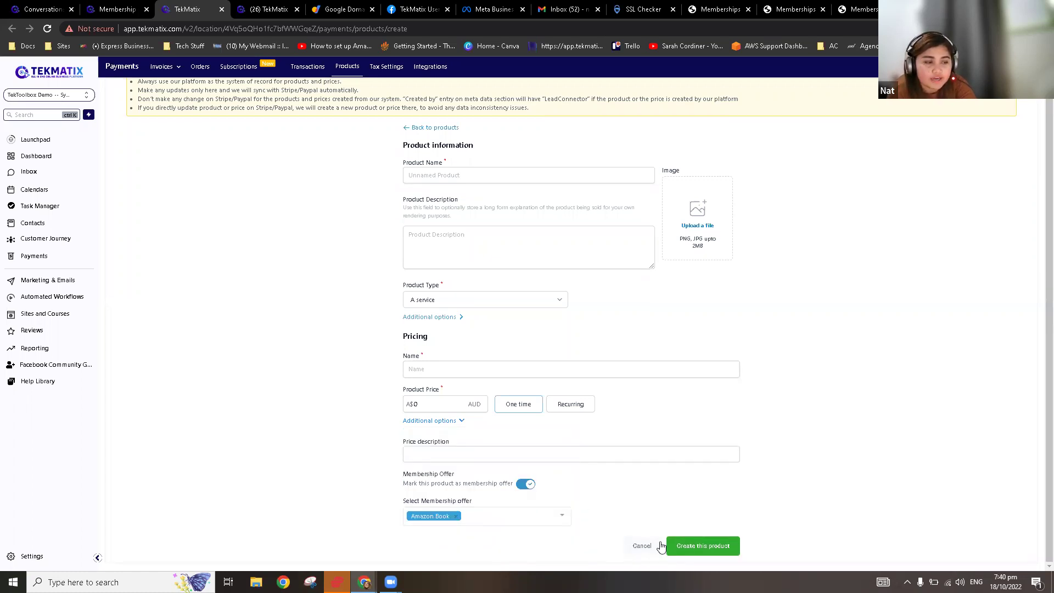
click(701, 546)
Step: Fill in the Amazon Book product and price names at A$129 and create the product
click(490, 181)
text(Amazon Book)
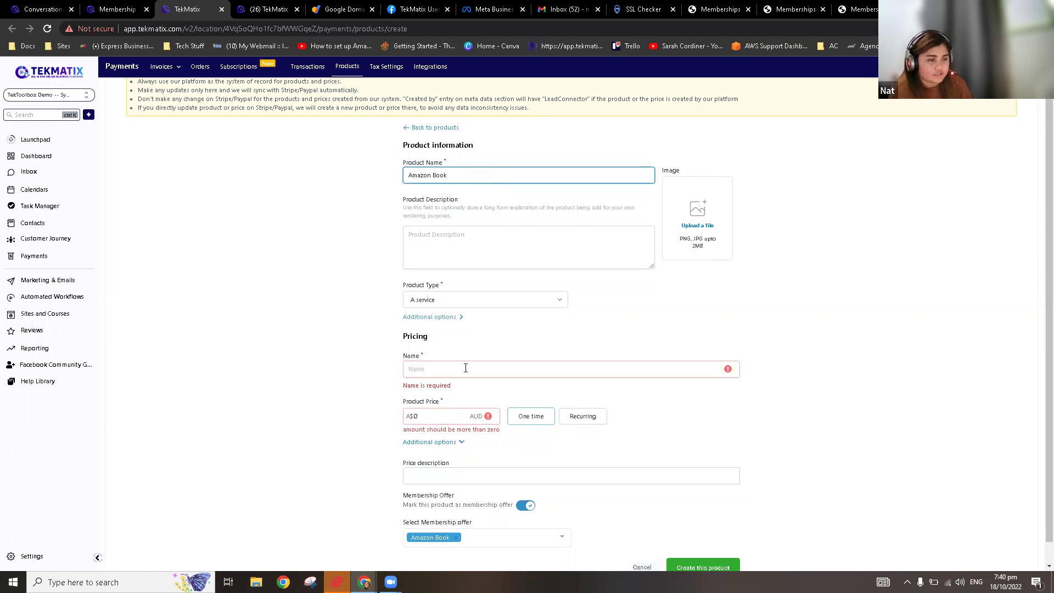
click(466, 368)
text(Amazon)
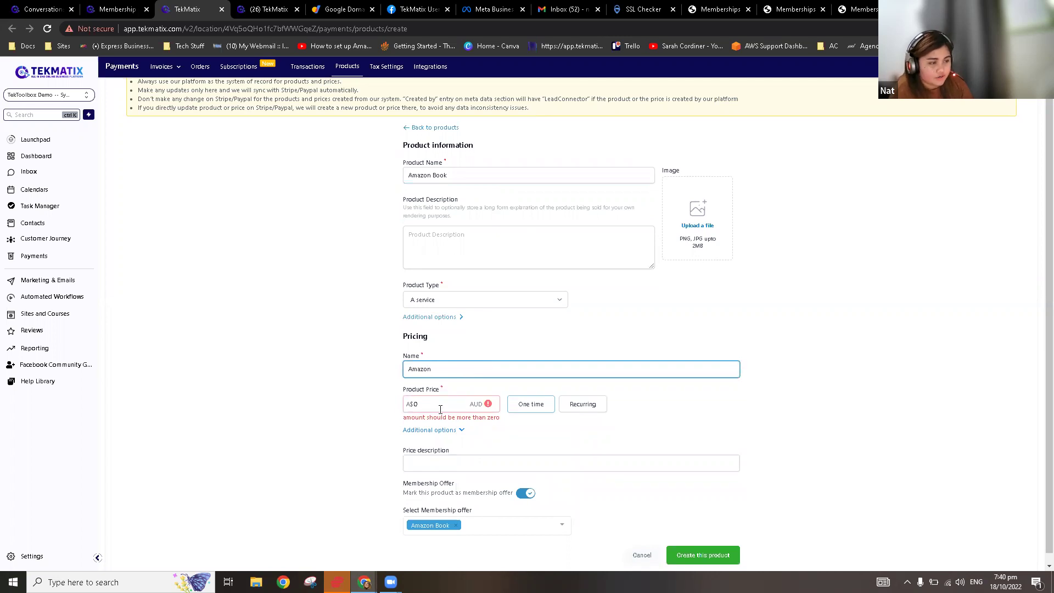
click(440, 404)
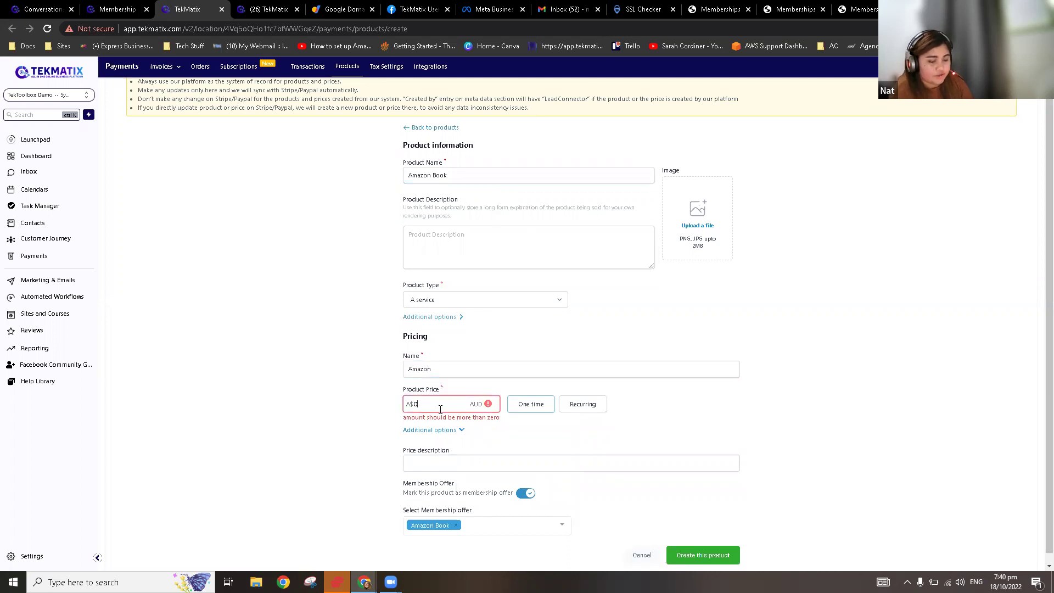
text(129)
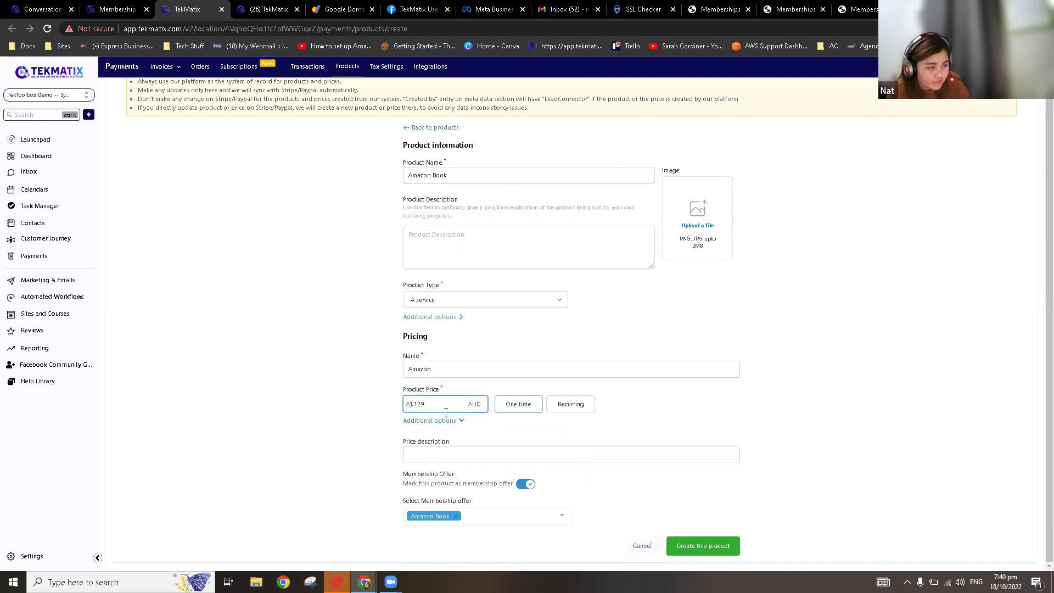
click(450, 421)
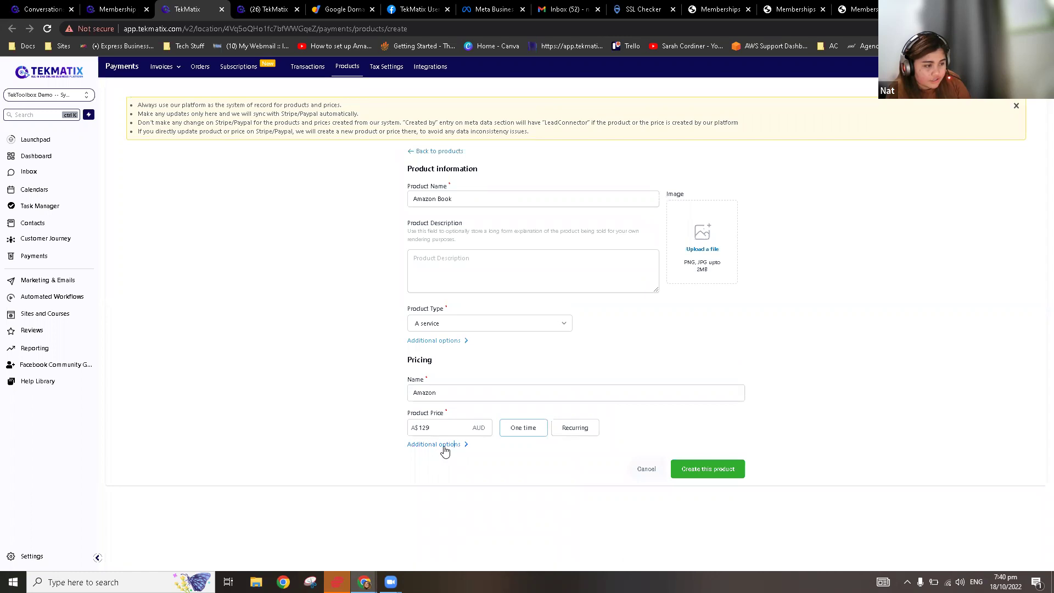
click(444, 450)
scroll(445, 528, down, 1)
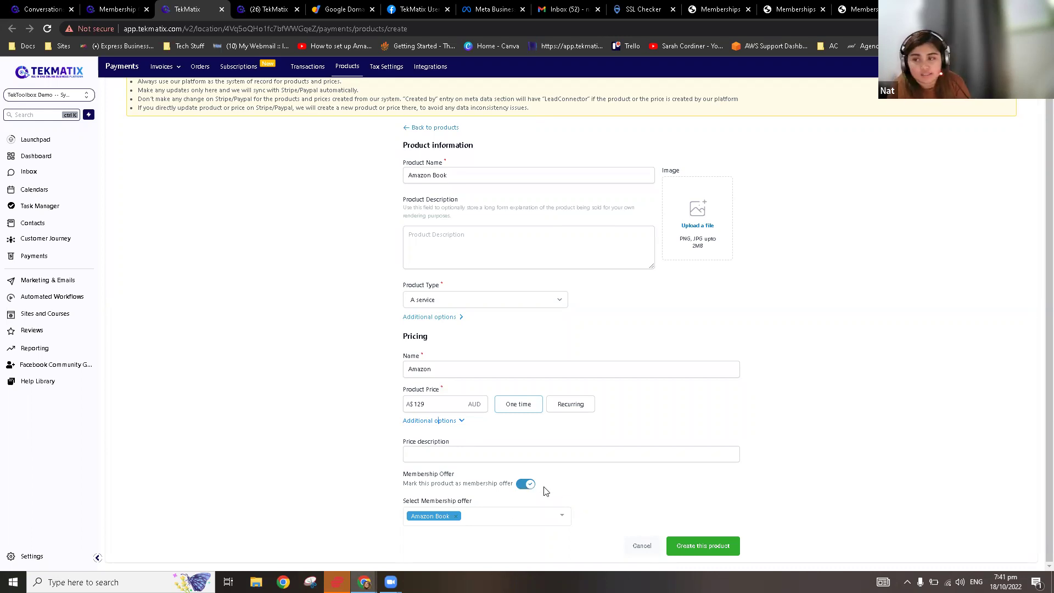
click(712, 552)
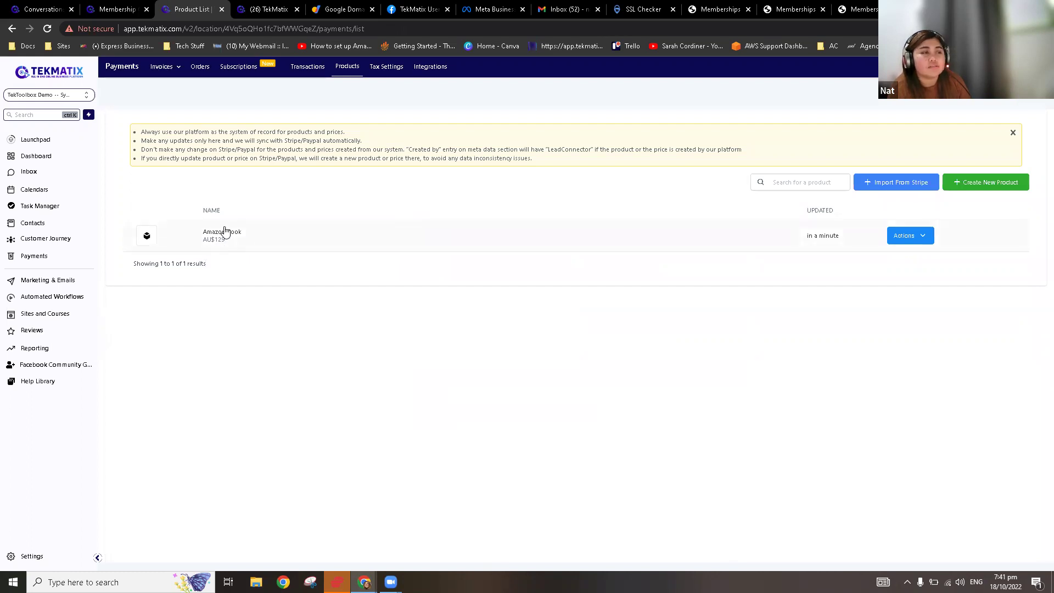
click(55, 313)
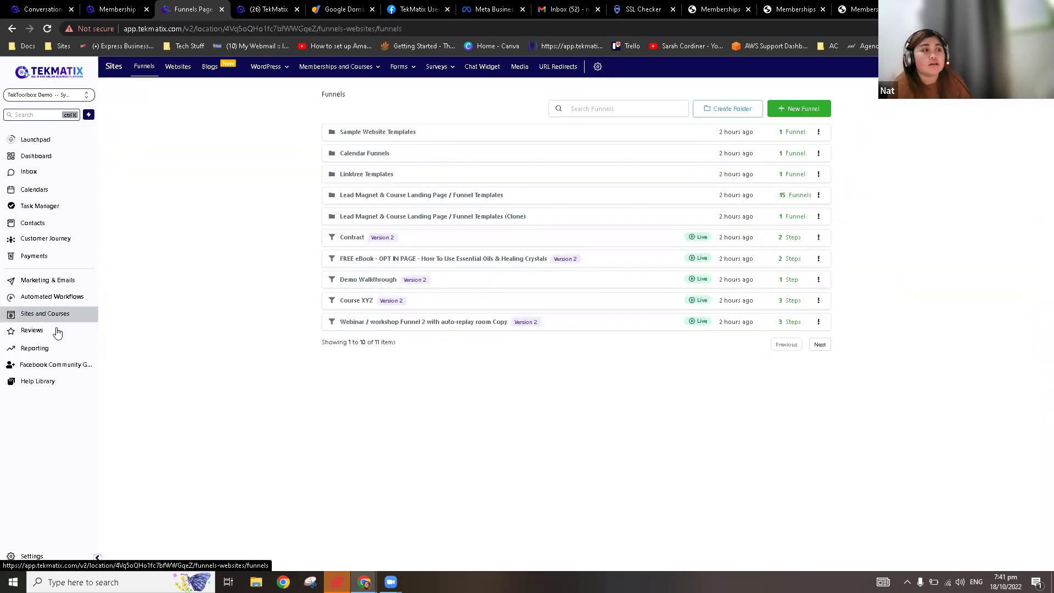
Step: Open the FREE eBook opt-in funnel from the funnels list
click(388, 260)
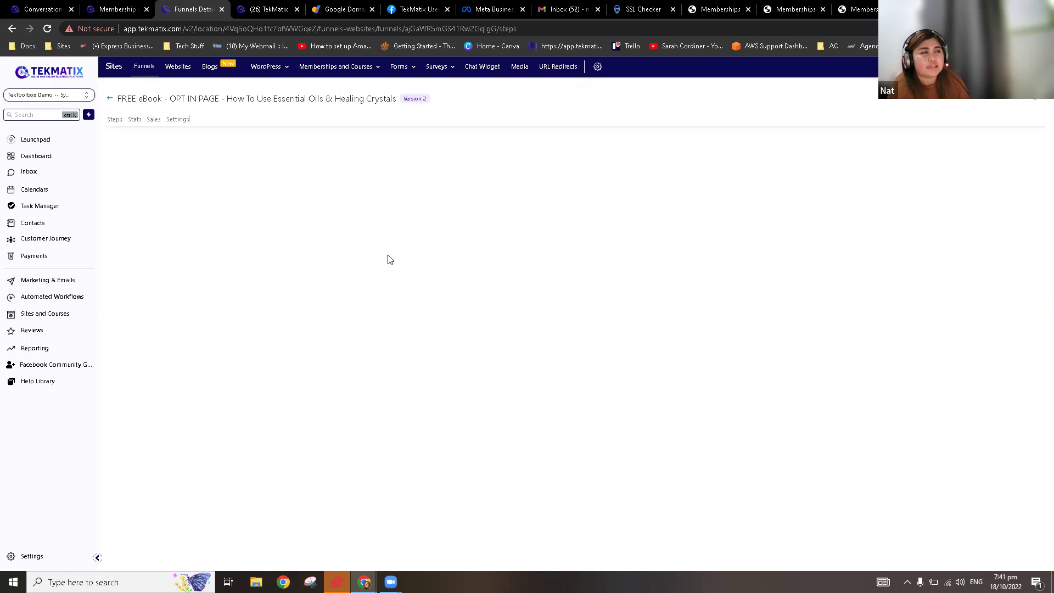
click(248, 6)
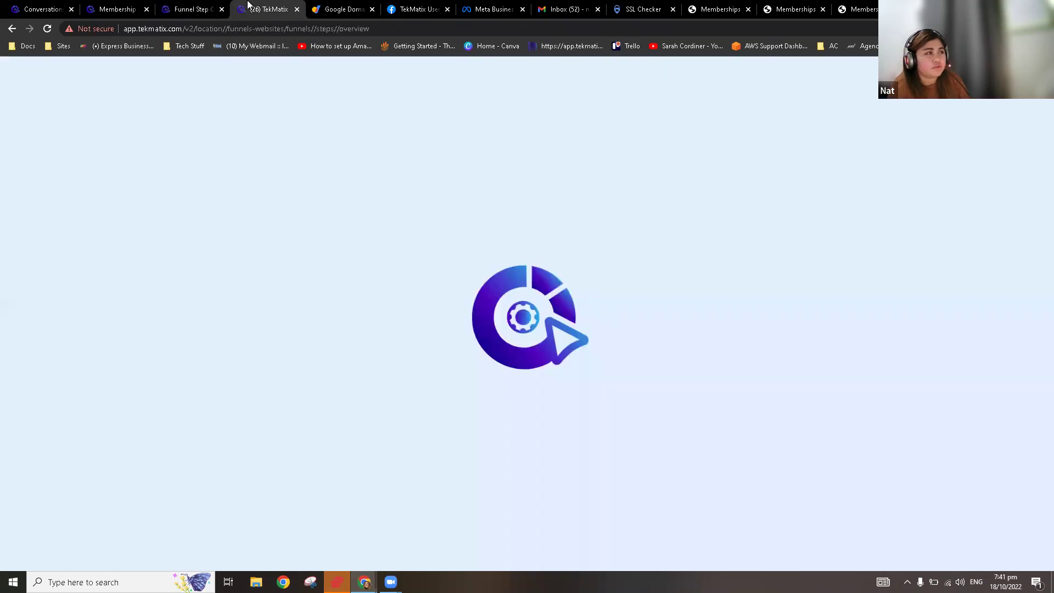
click(181, 6)
click(145, 7)
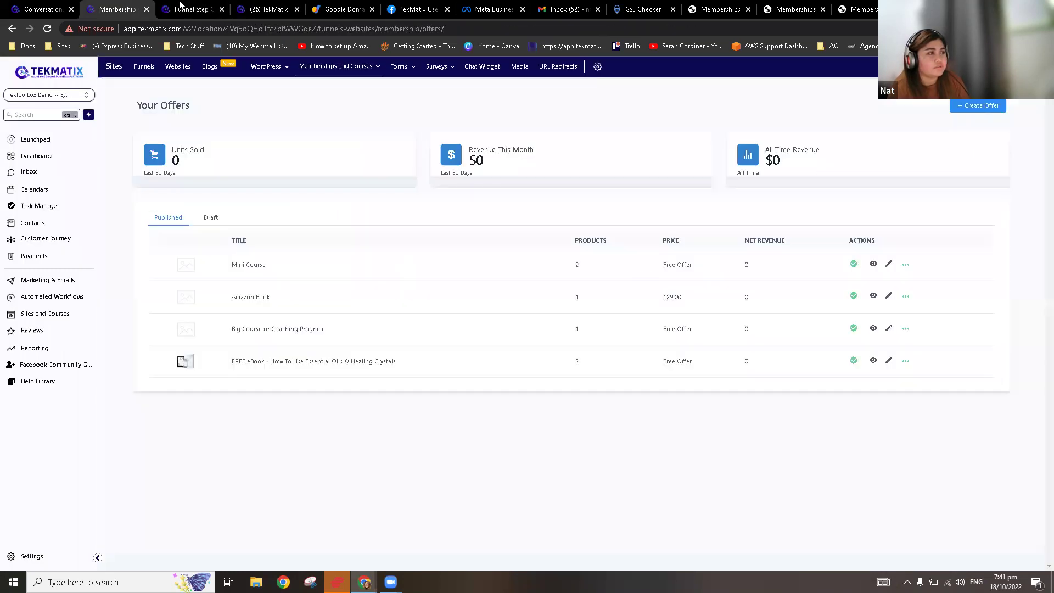
click(186, 6)
click(135, 6)
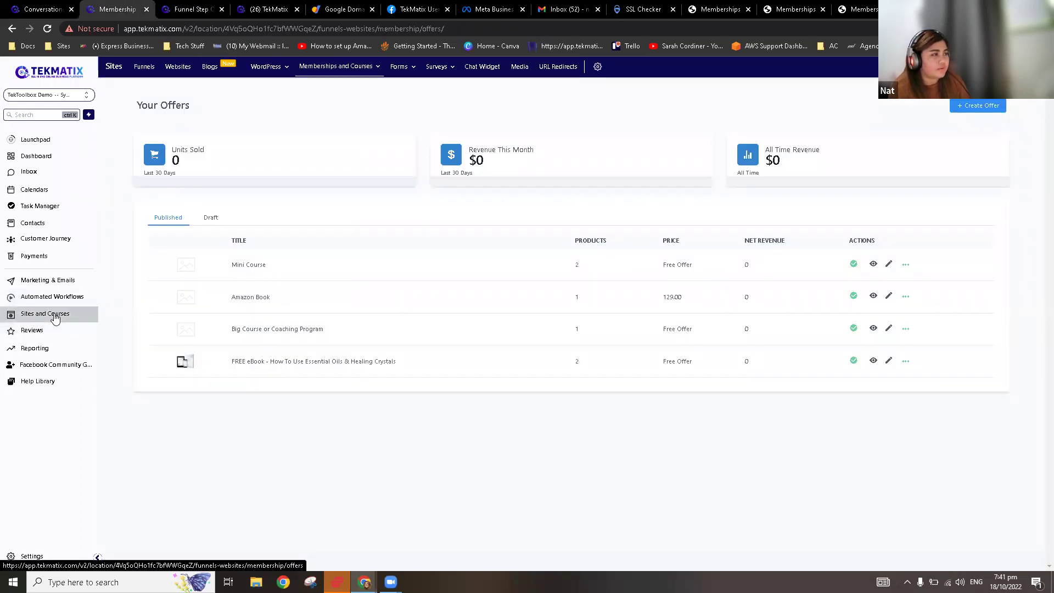
click(139, 70)
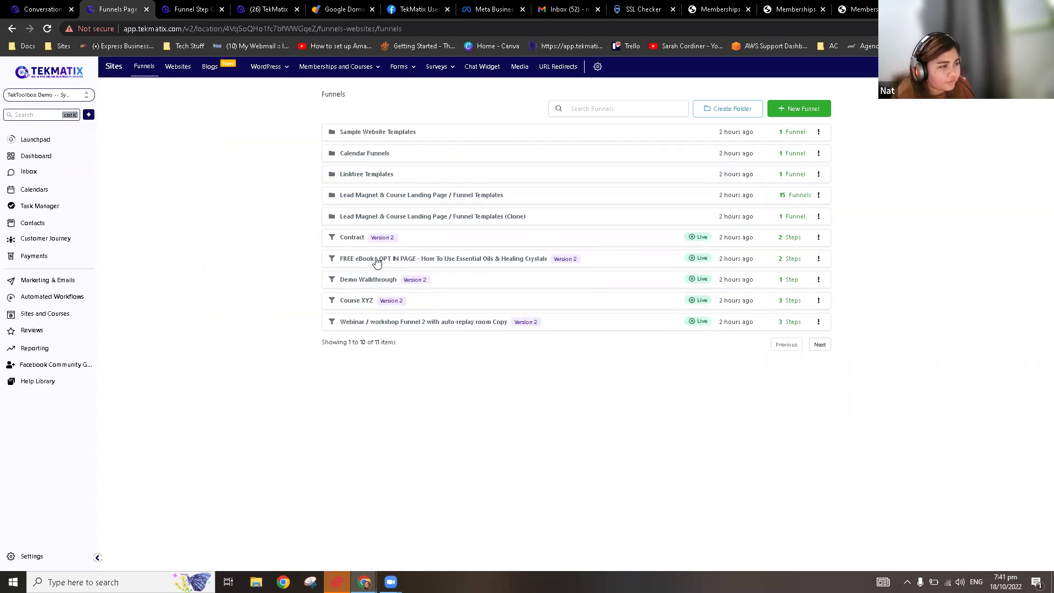
click(410, 260)
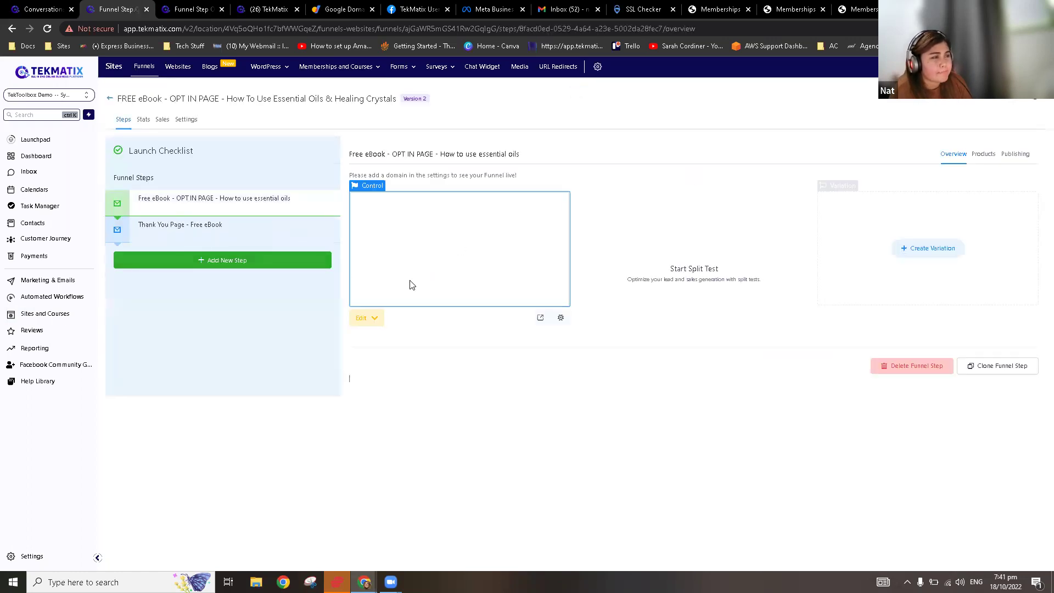
Step: Open the opt-in page editor in a new tab, then view the step's Products tab
click(373, 322)
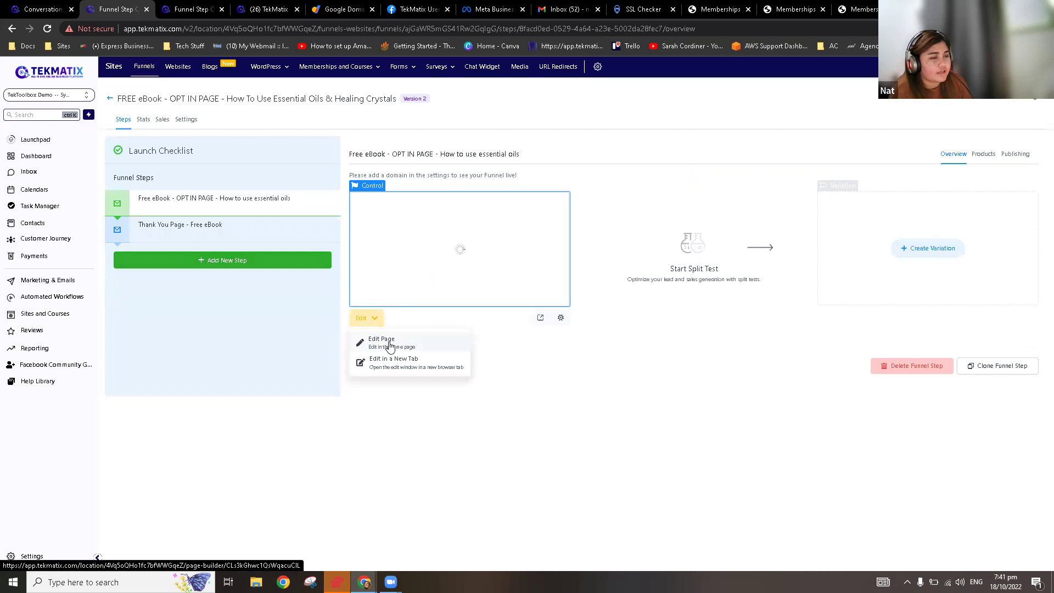
click(424, 363)
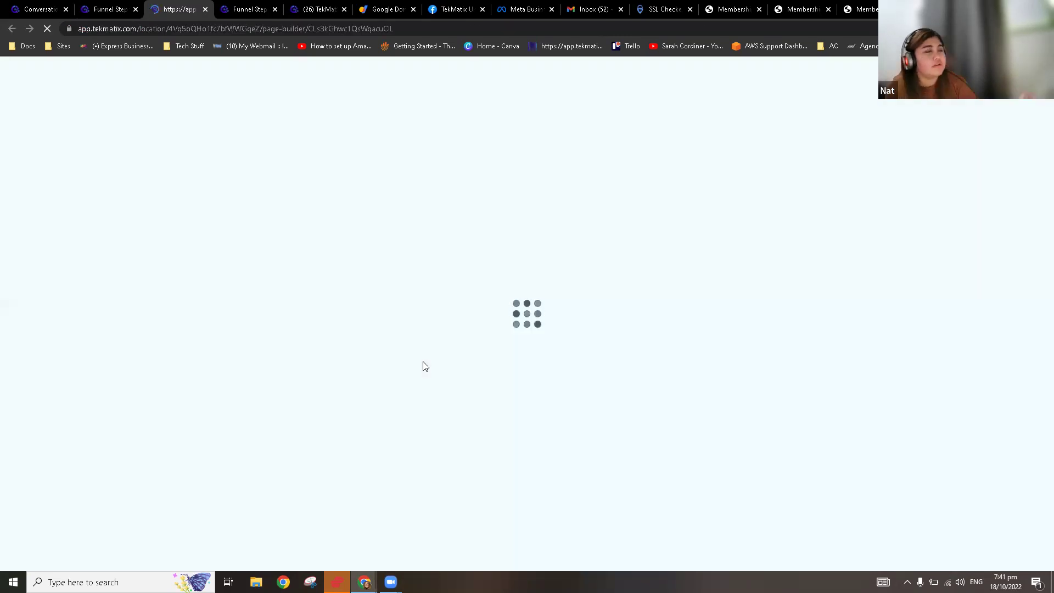
click(265, 7)
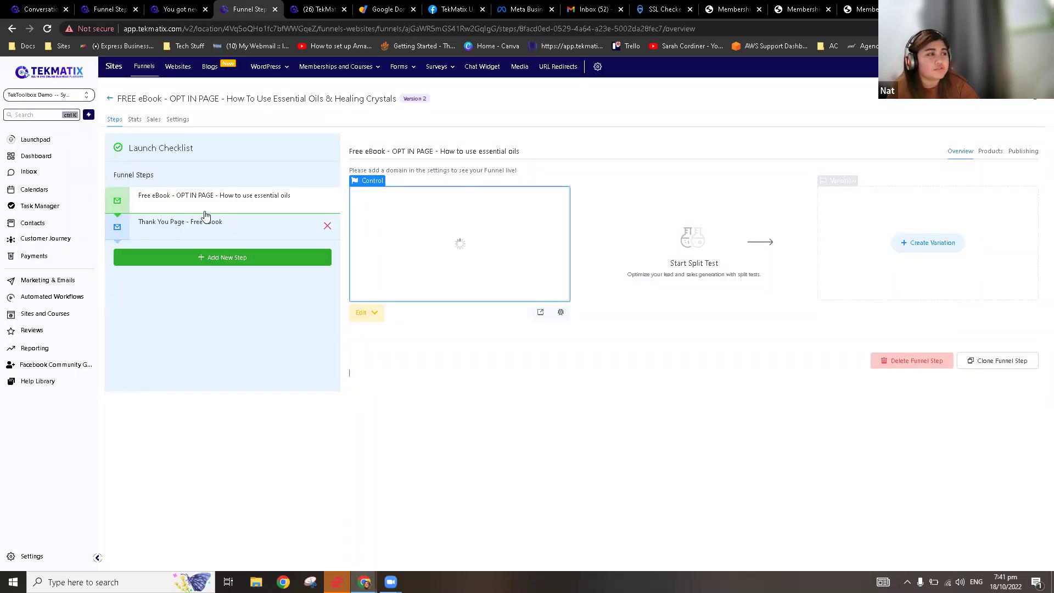
mouse_move(334, 72)
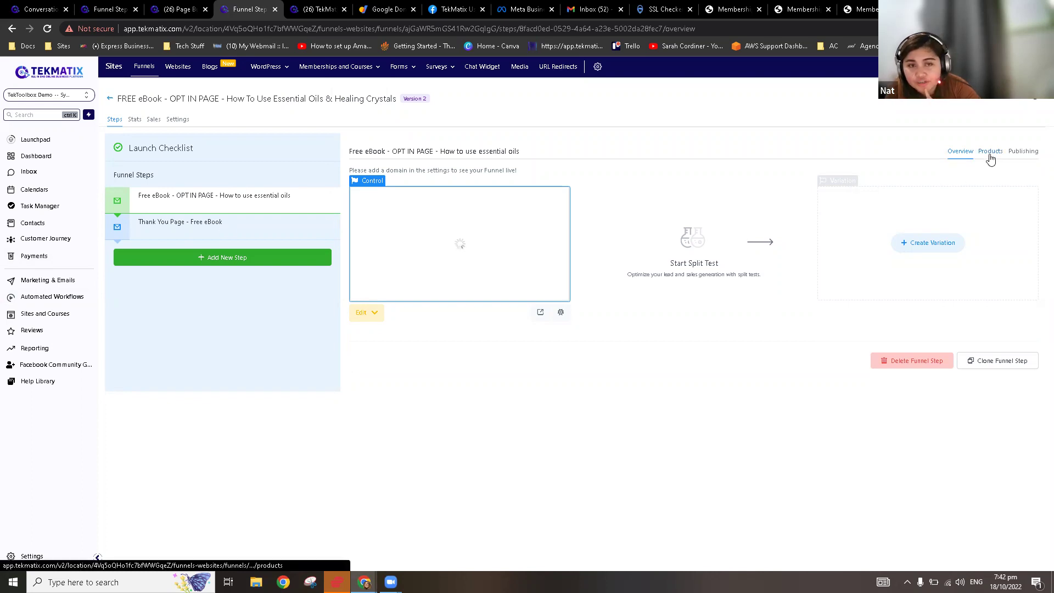
click(990, 158)
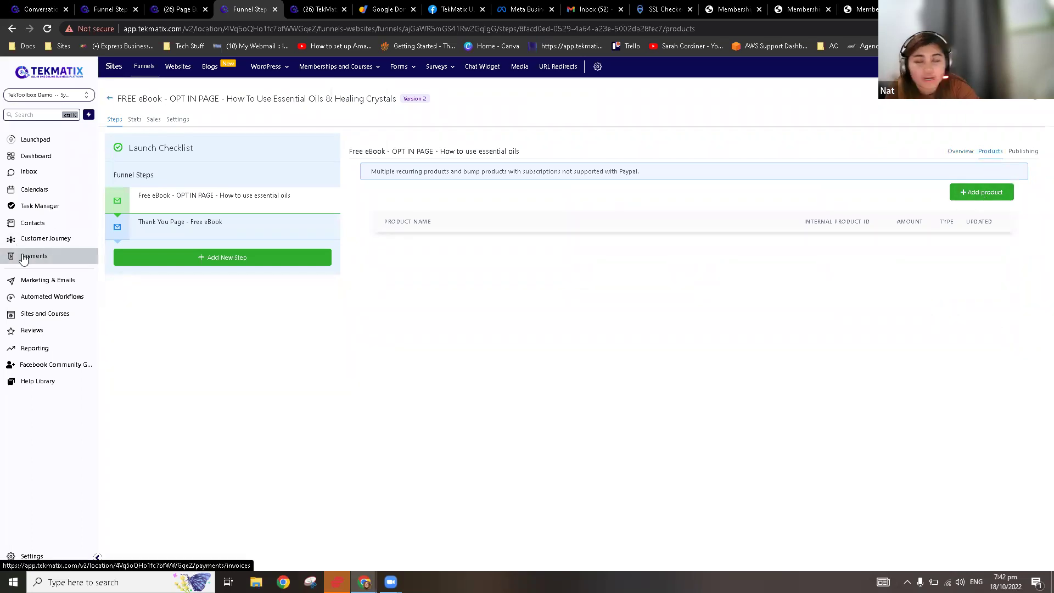
Step: Add the Amazon Book product with its Amazon AU$129 one-time price to the opt-in step
click(968, 202)
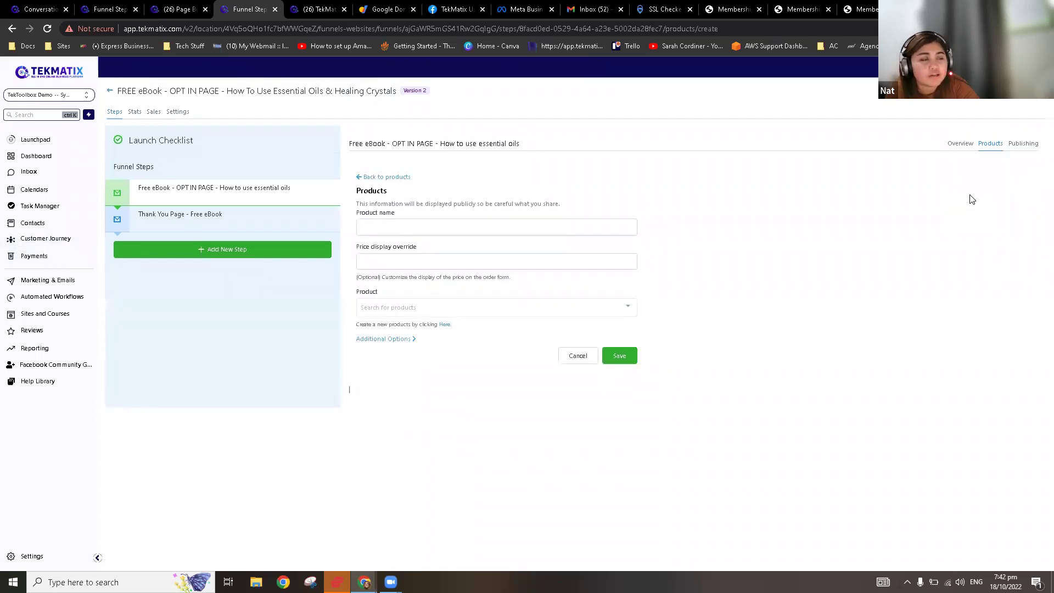
click(537, 236)
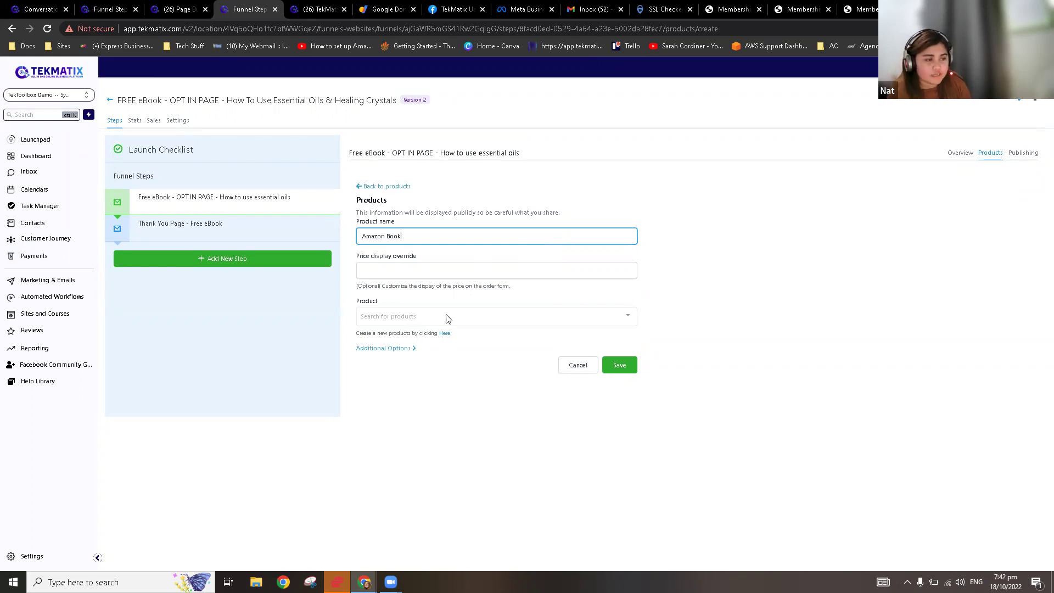
click(625, 319)
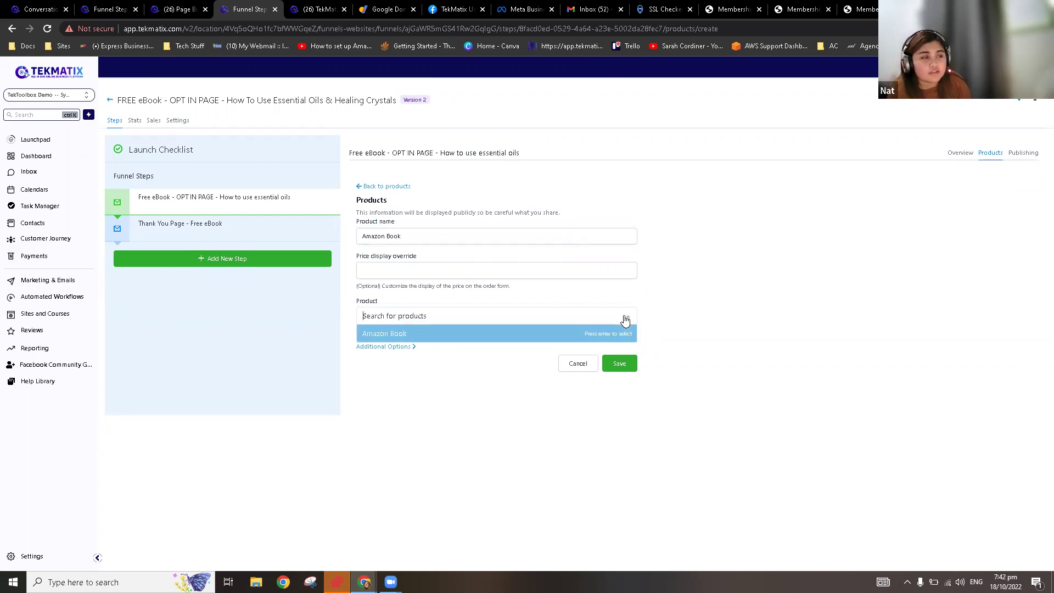
click(398, 336)
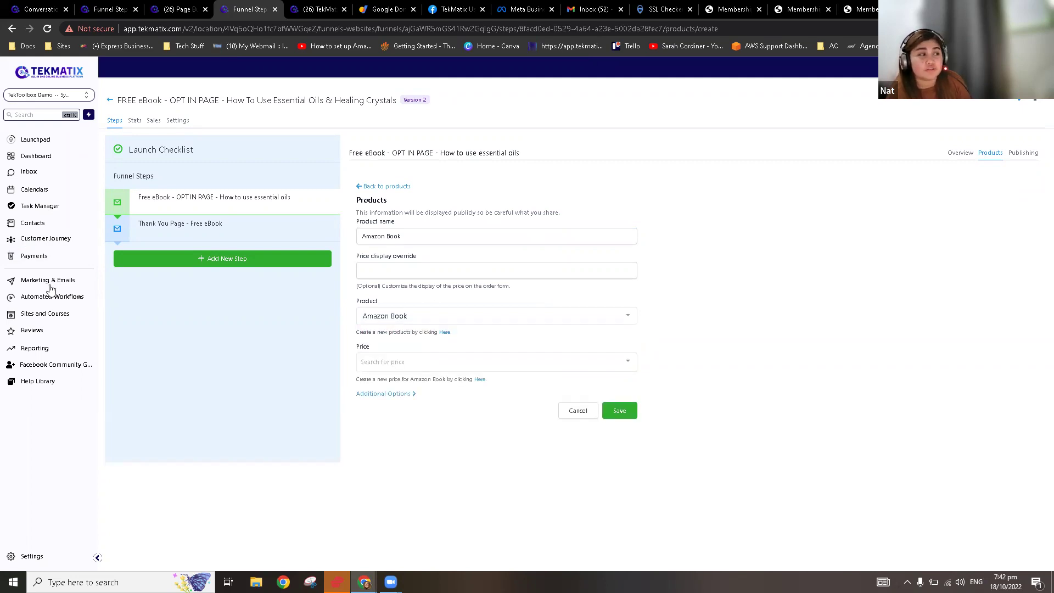
click(407, 363)
click(402, 378)
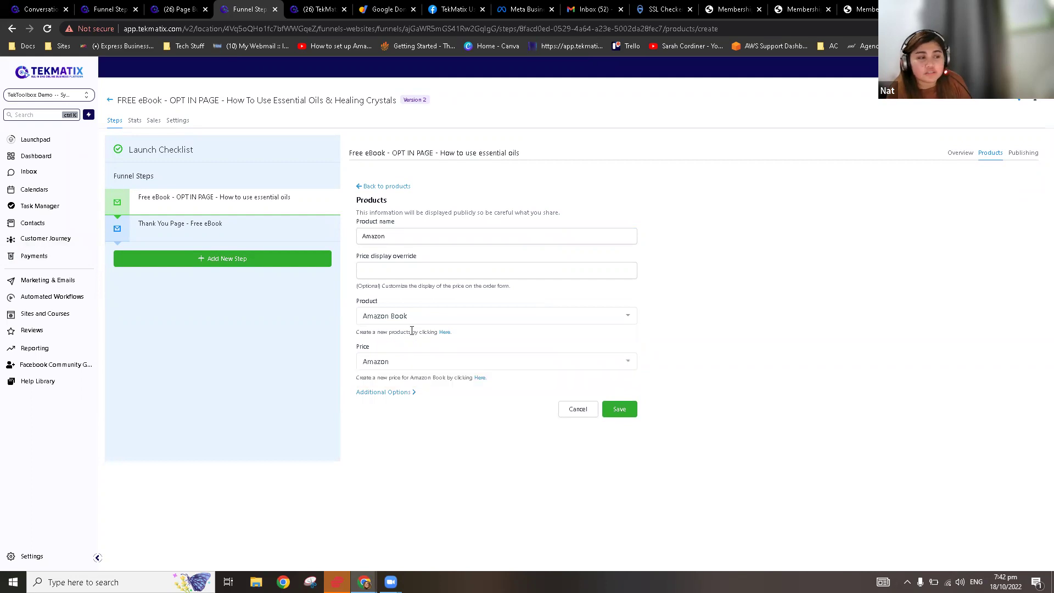
click(406, 393)
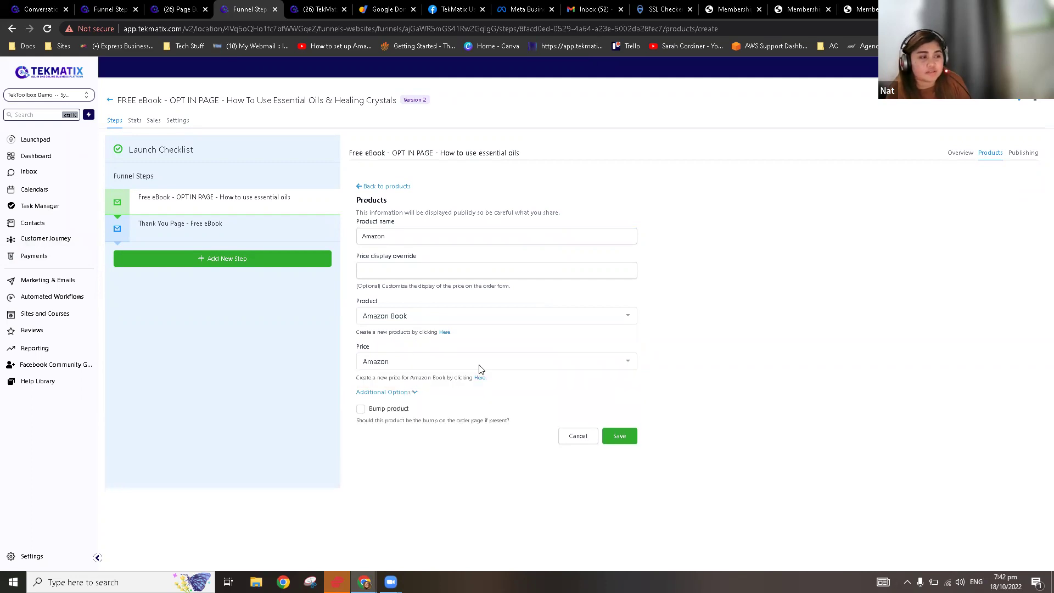
click(400, 392)
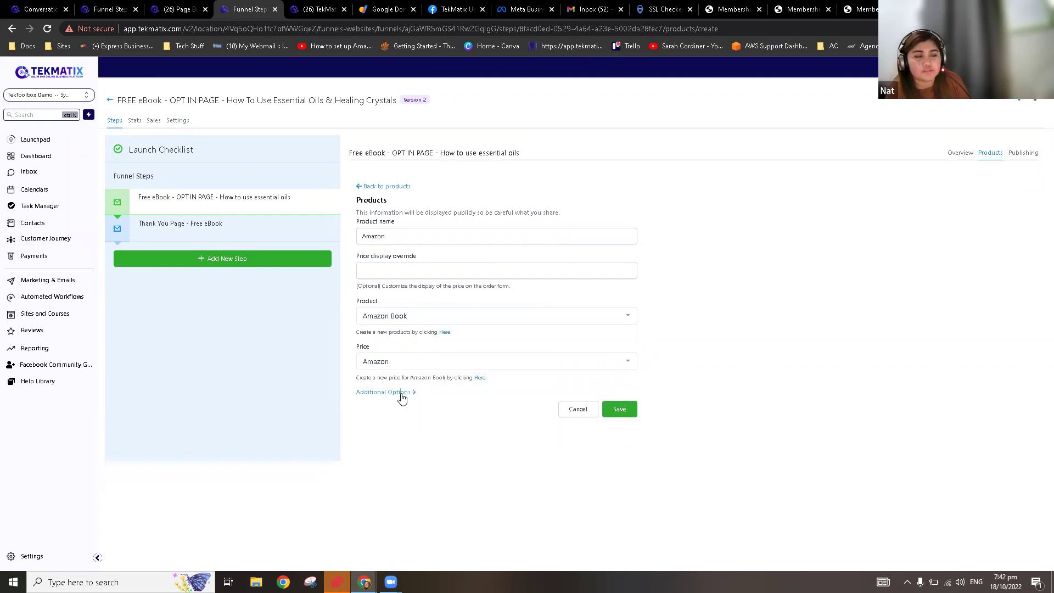
click(626, 414)
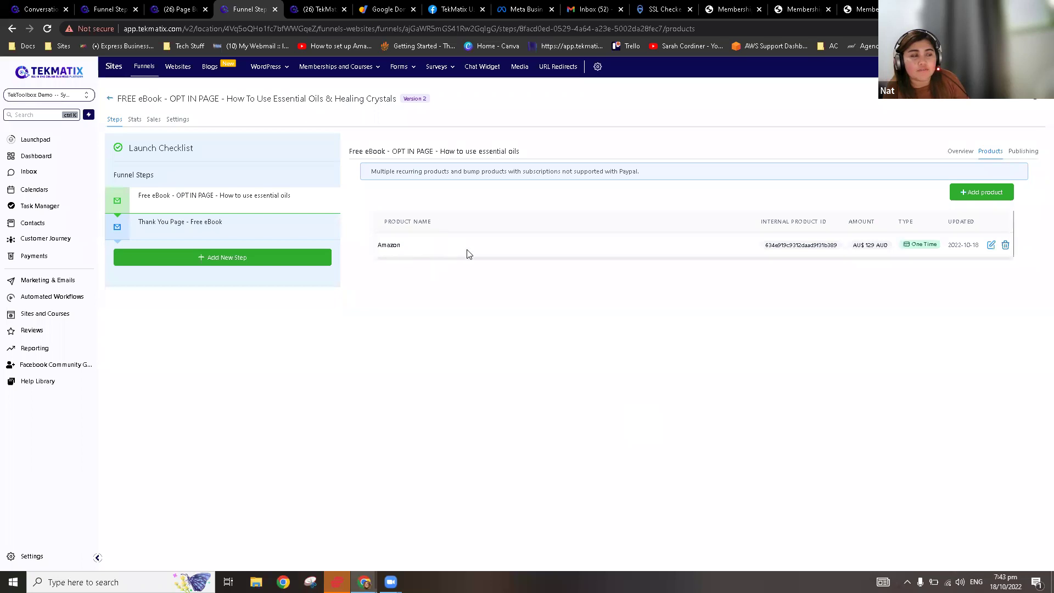
Step: Add a 2 Column row below the GET THE FREE EBOOK button in the page builder
click(962, 154)
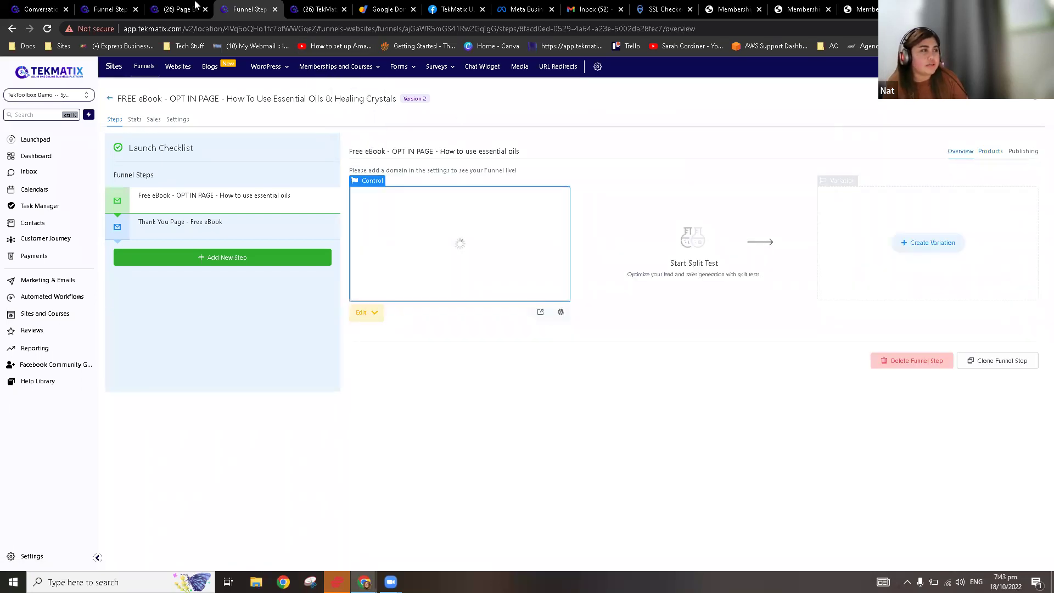
click(182, 7)
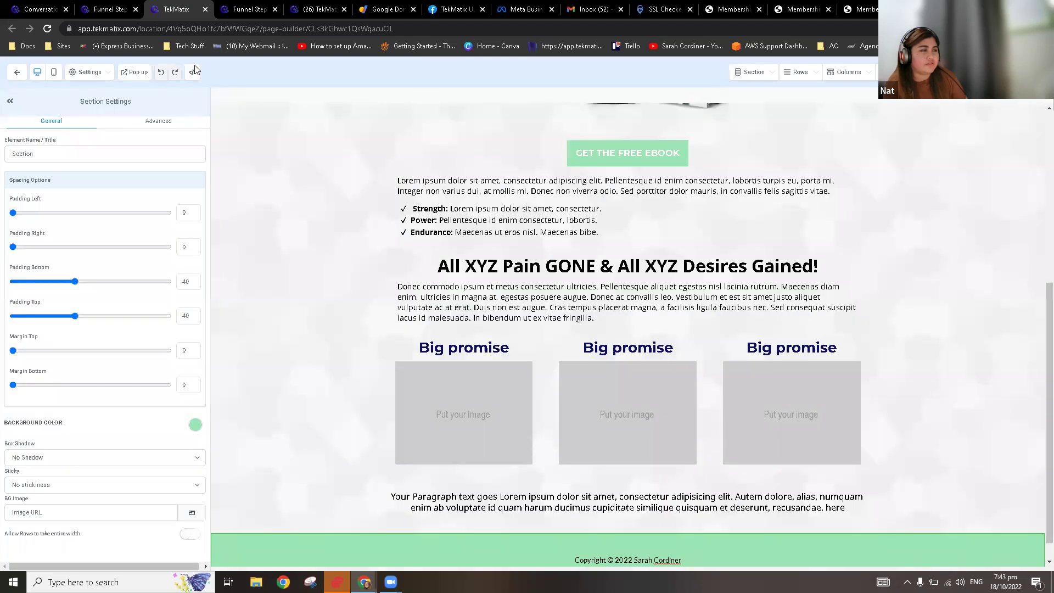
scroll(412, 248, up, 5)
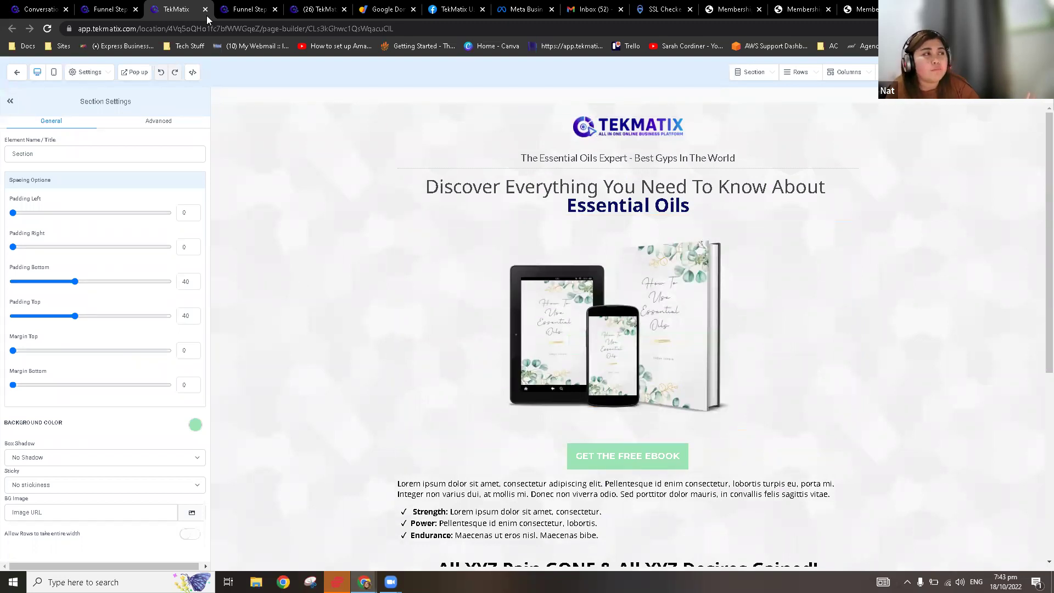
click(236, 5)
click(177, 5)
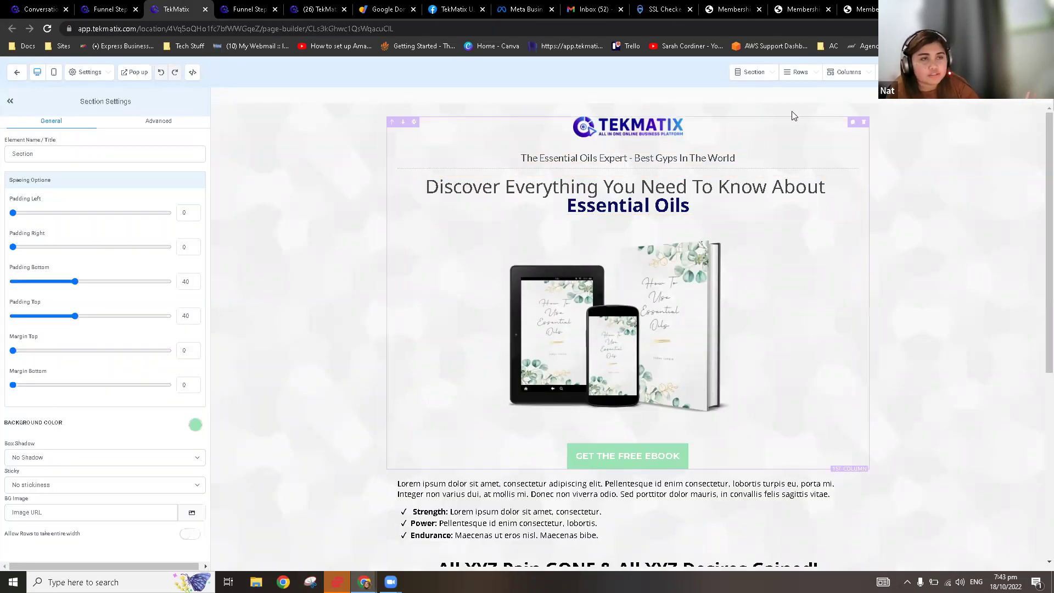
click(798, 74)
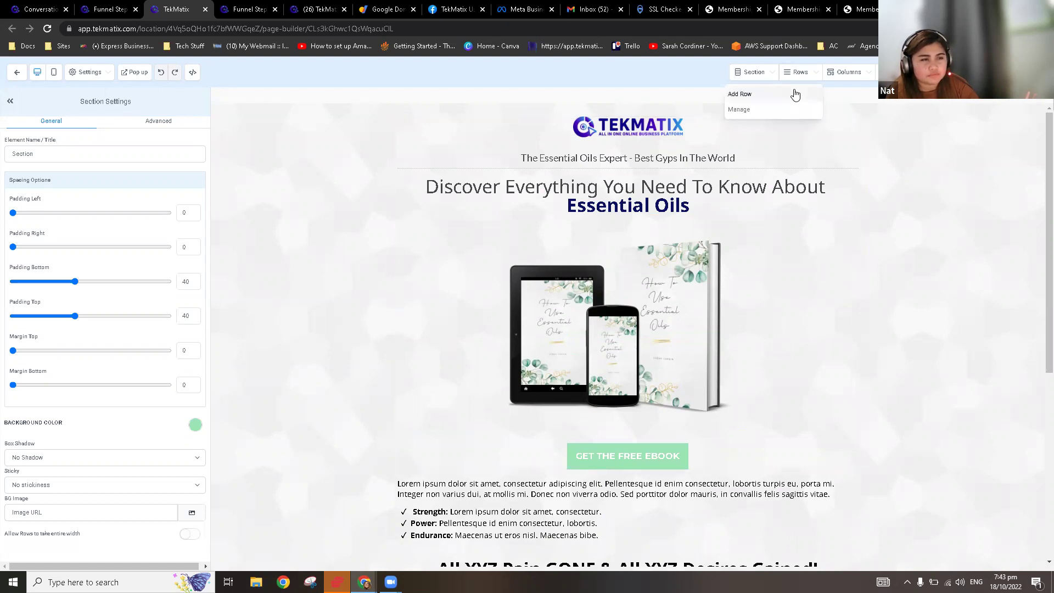
click(796, 94)
drag(1019, 141, 707, 363)
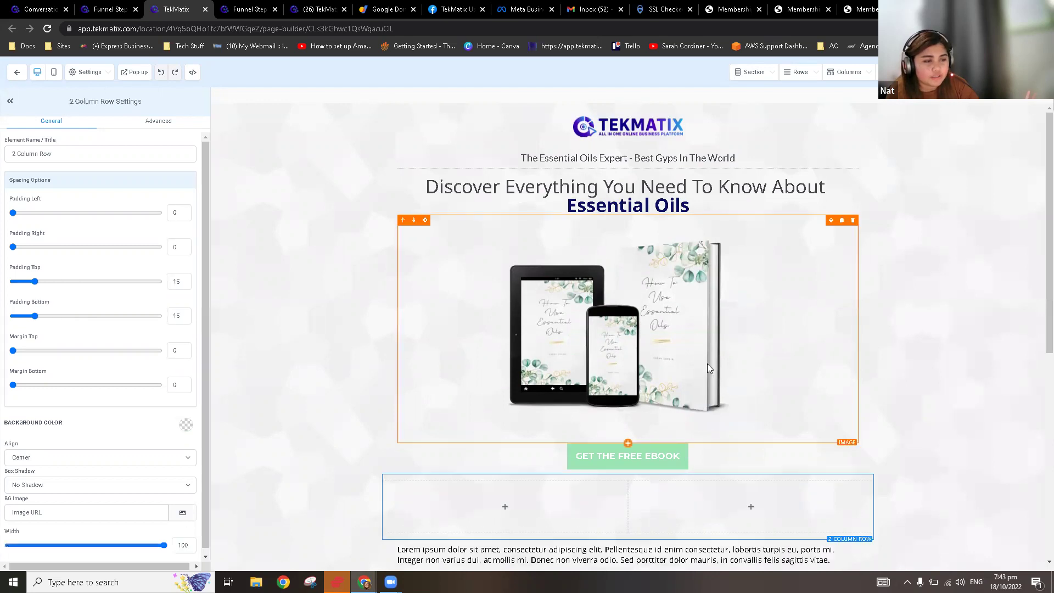
Step: Move the ebook image into the left column and delete the GET THE FREE EBOOK button
drag(831, 221, 708, 282)
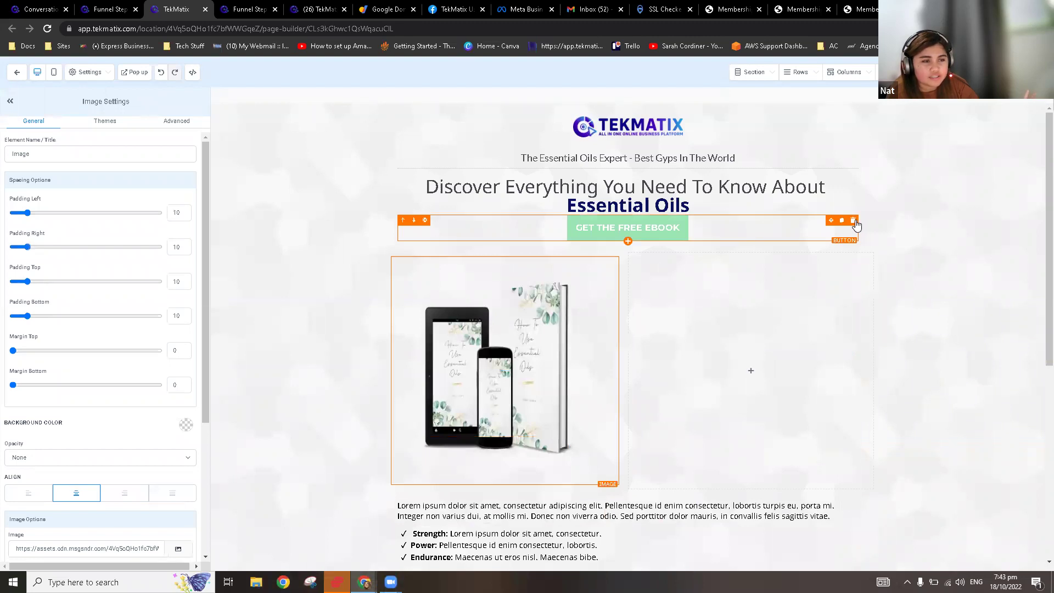
click(854, 221)
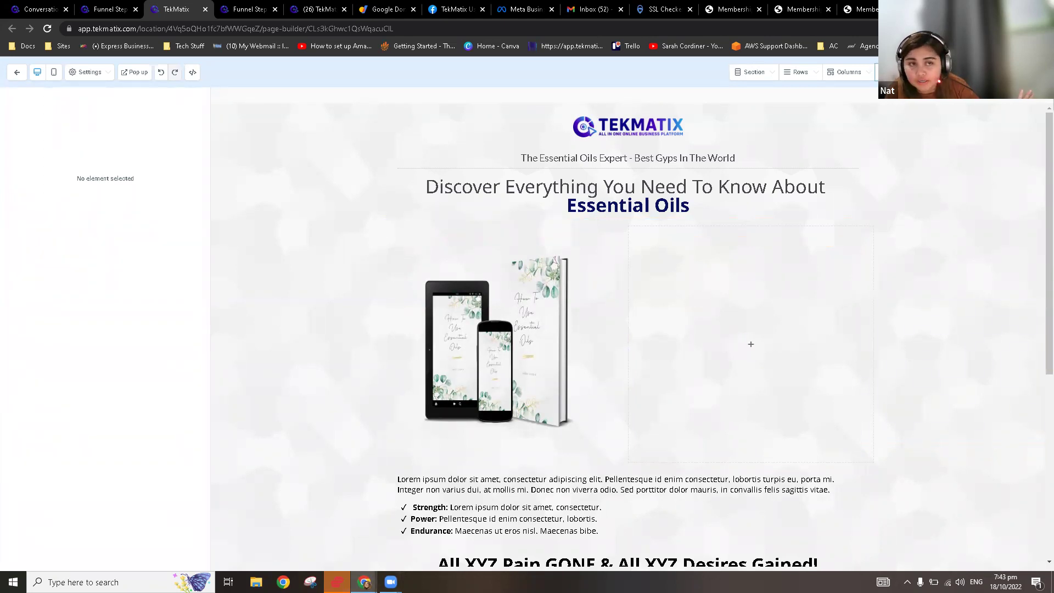
click(881, 72)
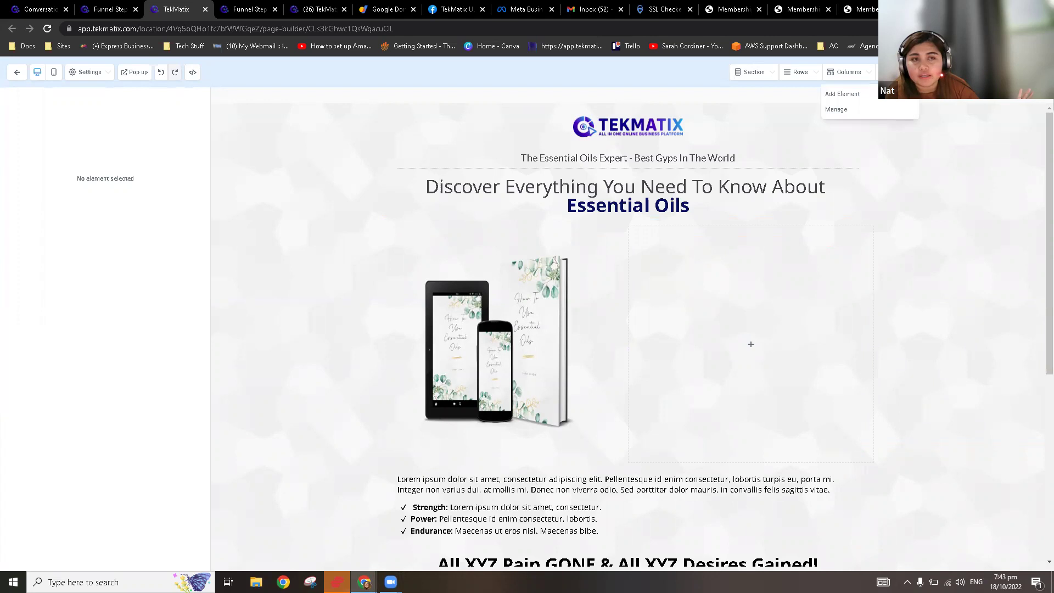
Step: Drop a 1 STEP ORDER form from Order Elements into the empty column beside the ebook image
click(877, 96)
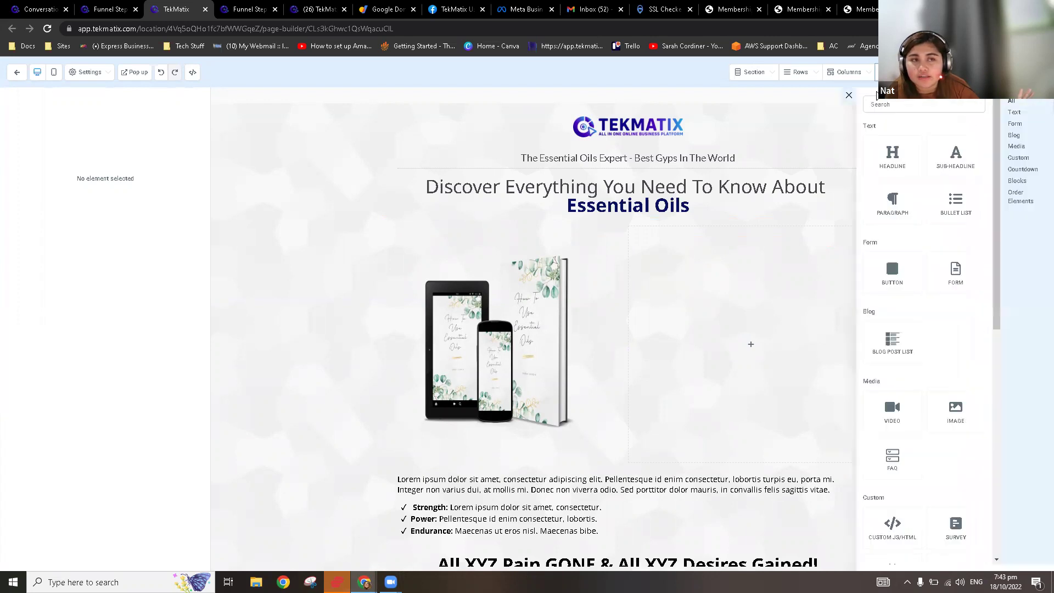
scroll(927, 344, down, 5)
scroll(927, 345, down, 3)
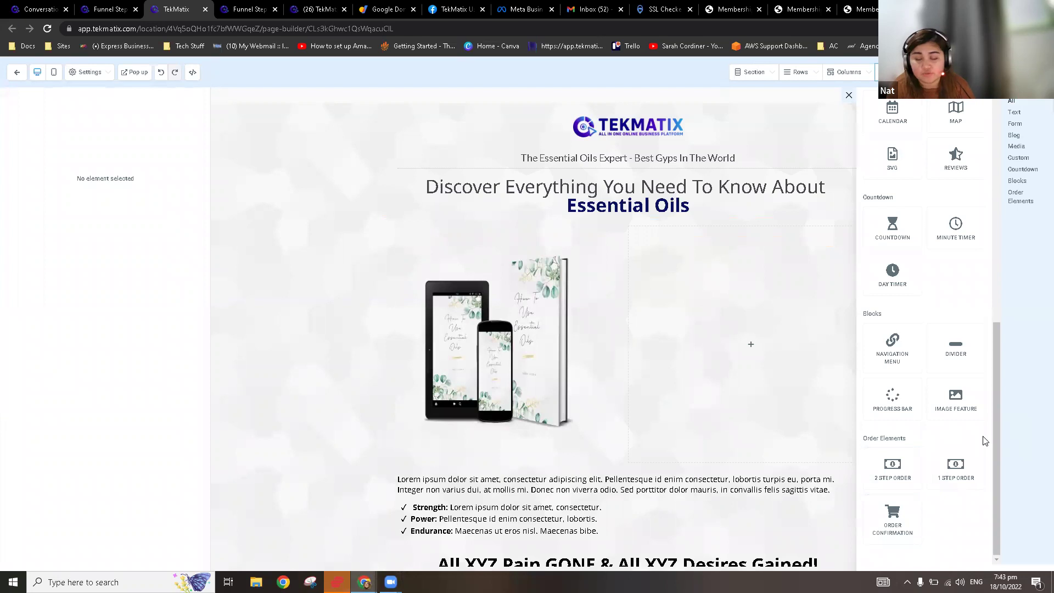
drag(962, 472, 743, 296)
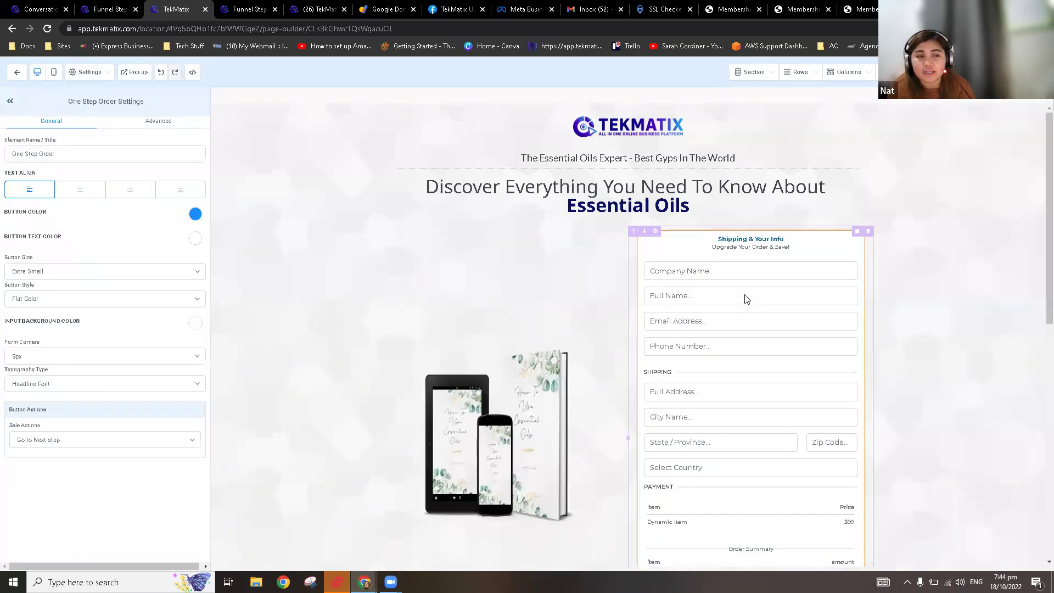
scroll(599, 308, down, 4)
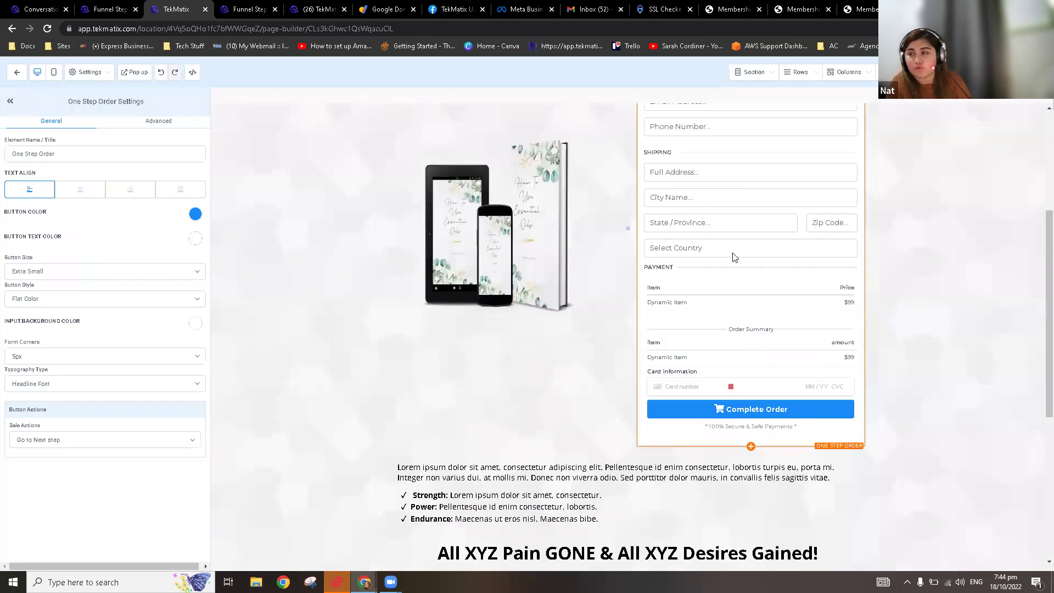
scroll(755, 312, up, 3)
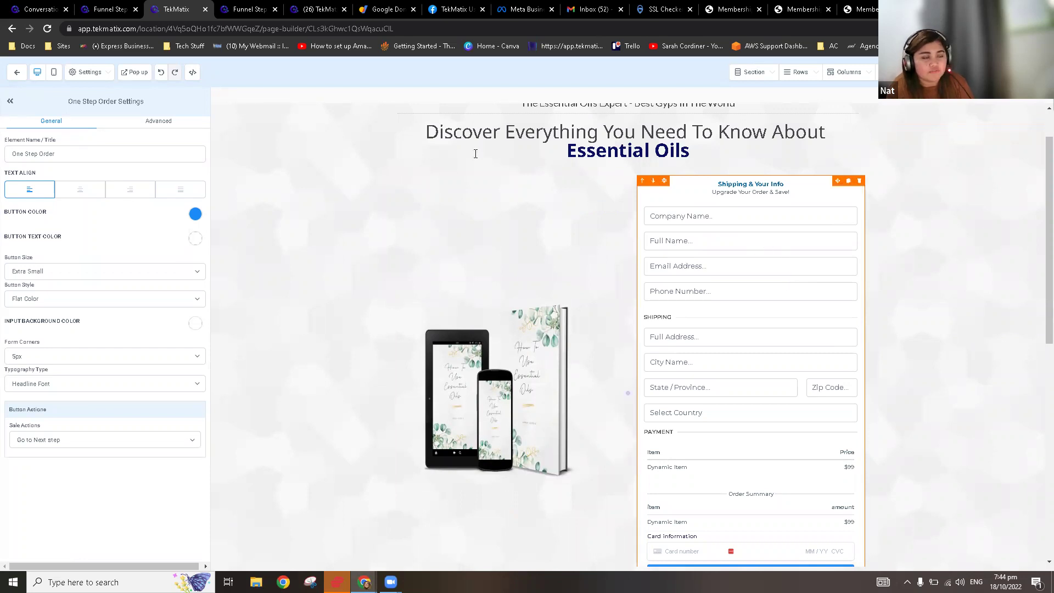
click(156, 126)
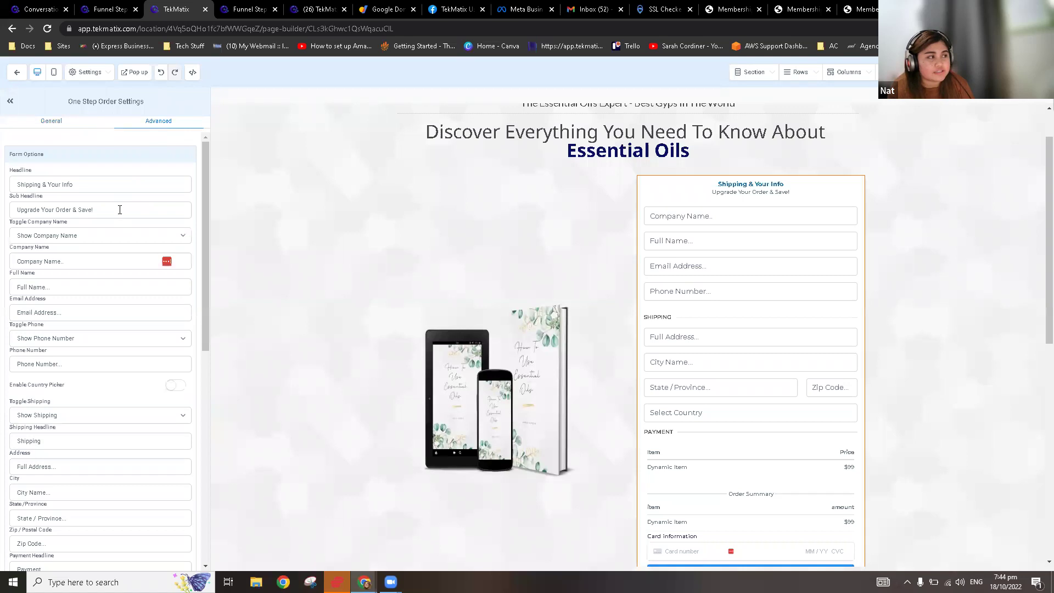
Step: Change the form headline to 'Your payment Info' and clear the Sub Headline
drag(103, 188, 12, 185)
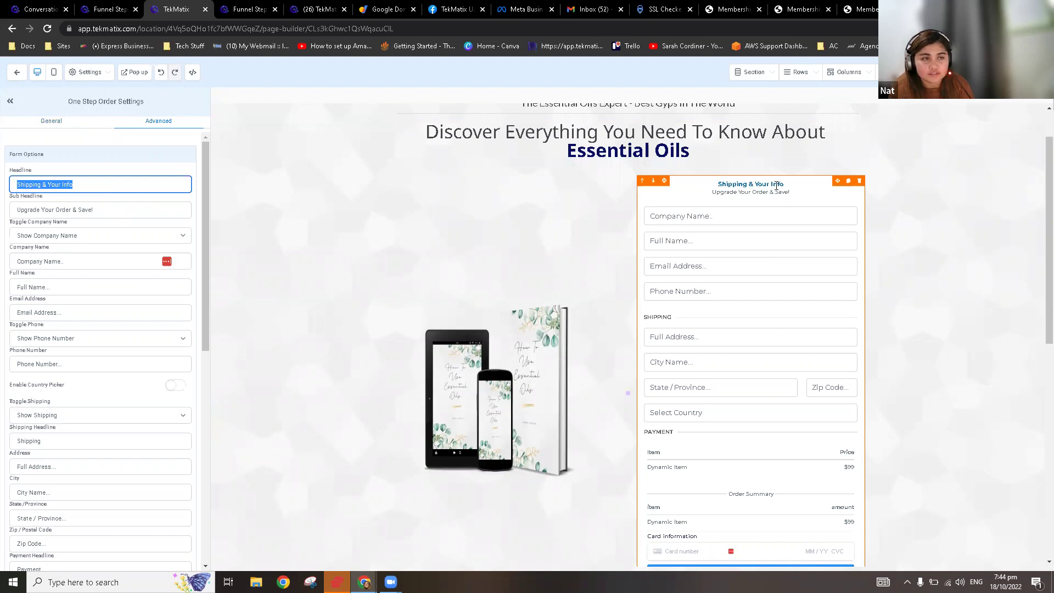
click(49, 186)
drag(49, 187, 1, 190)
key(BackSpace)
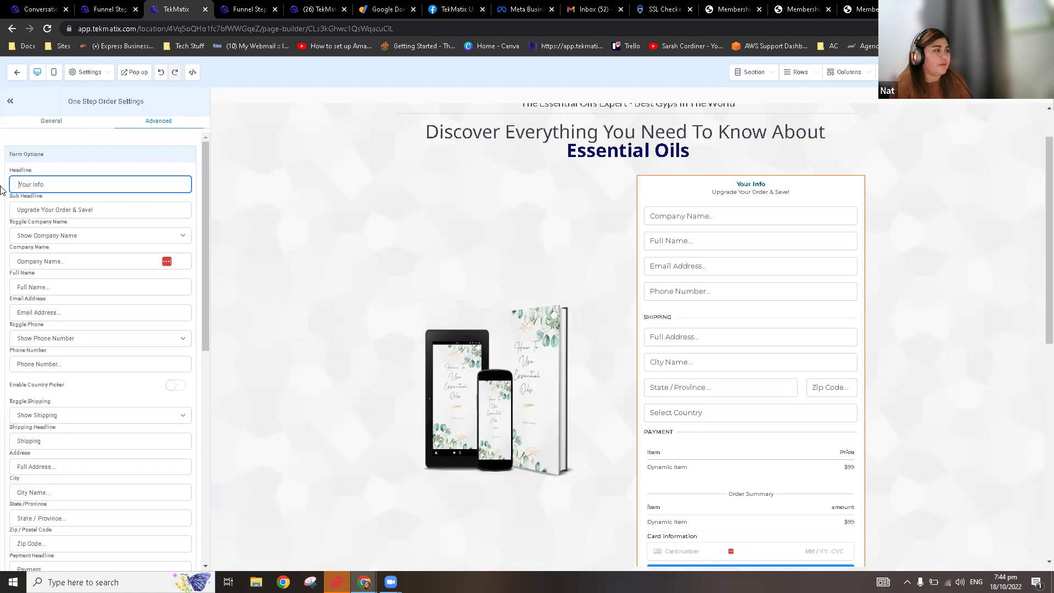
text(payment)
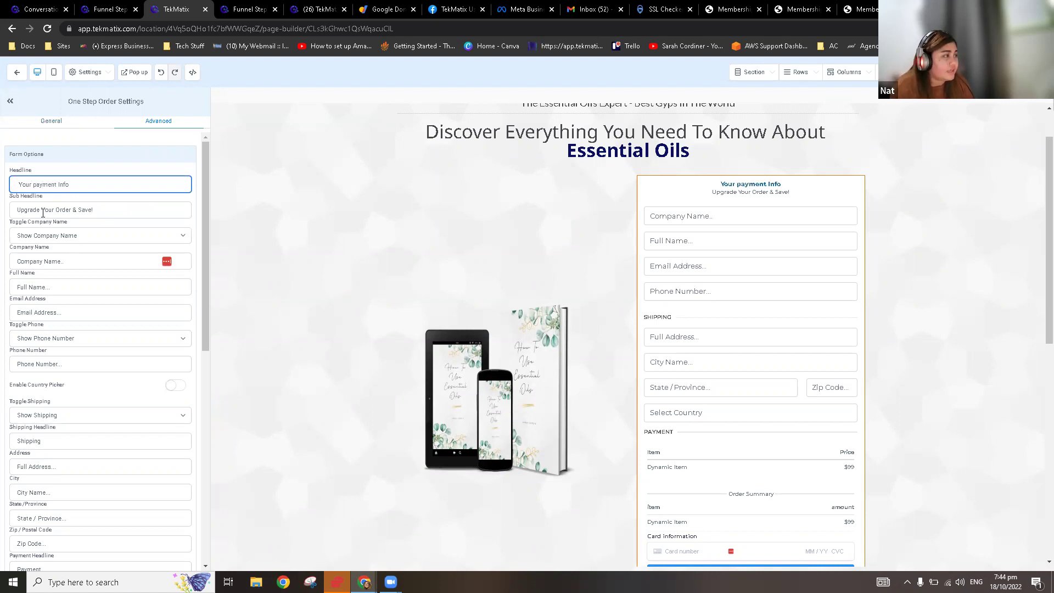
drag(53, 210, 15, 210)
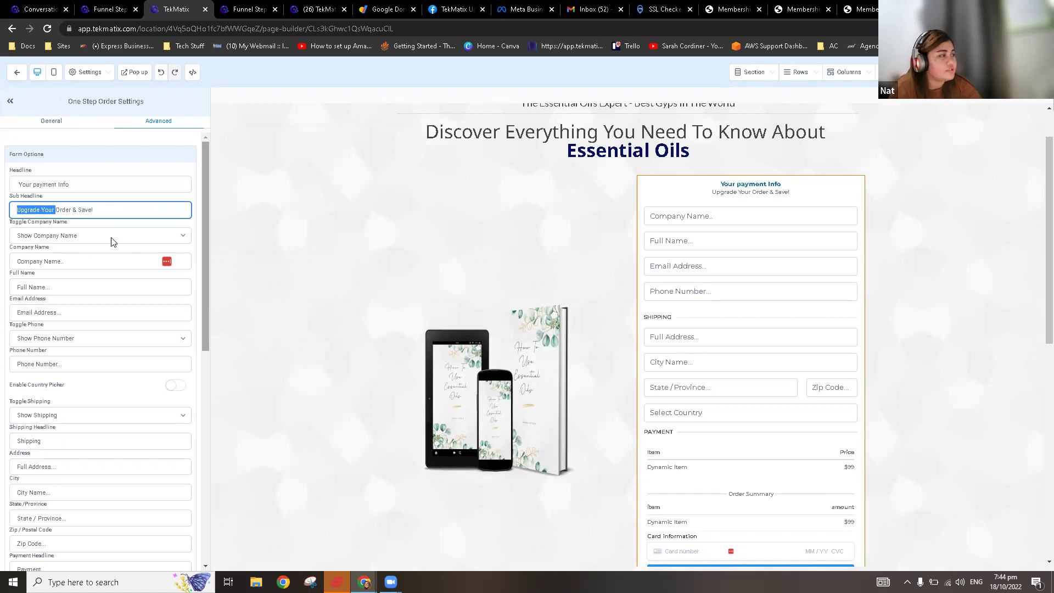
triple_click(55, 214)
key(BackSpace)
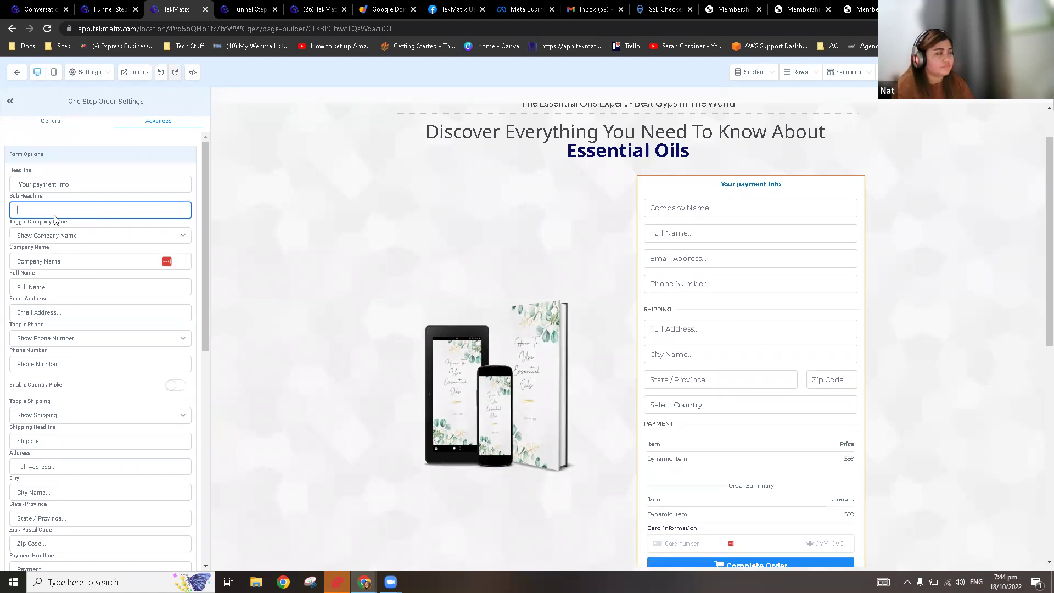
Step: Set the form to Hide Company Name and Hide Shipping
click(88, 238)
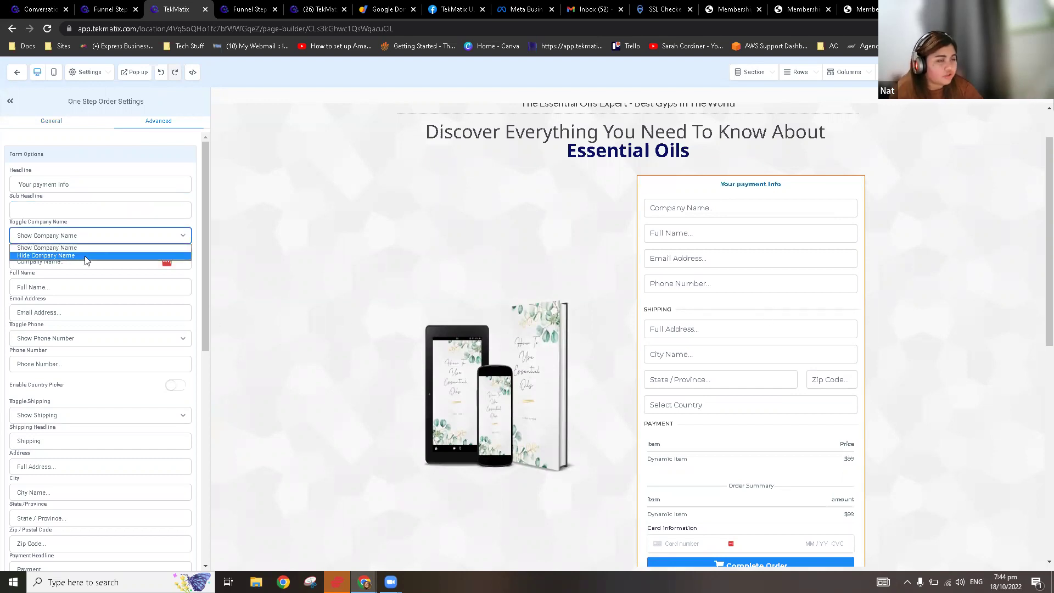
click(87, 256)
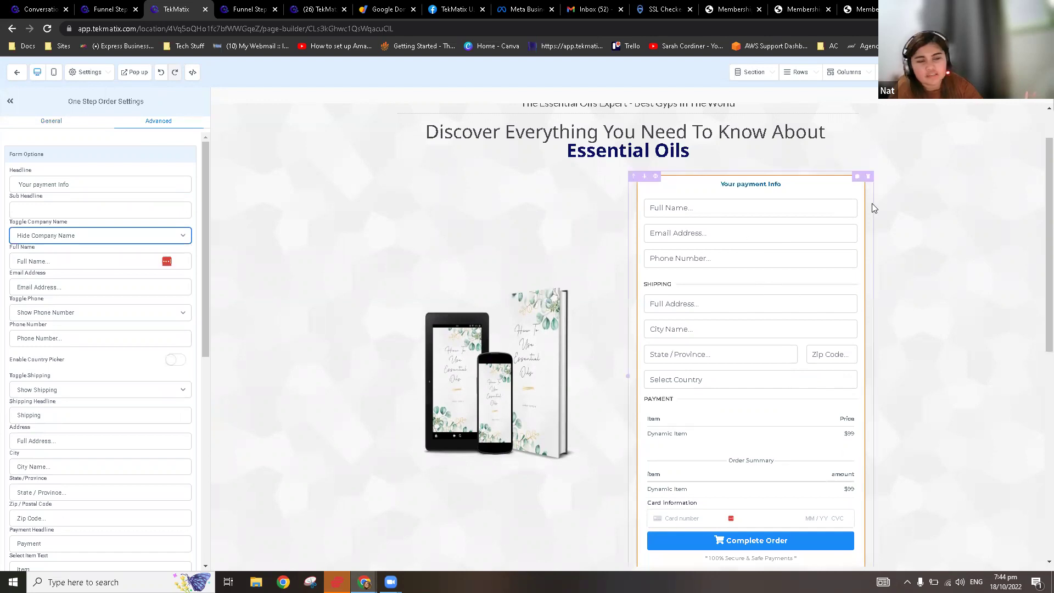
scroll(110, 313, down, 1)
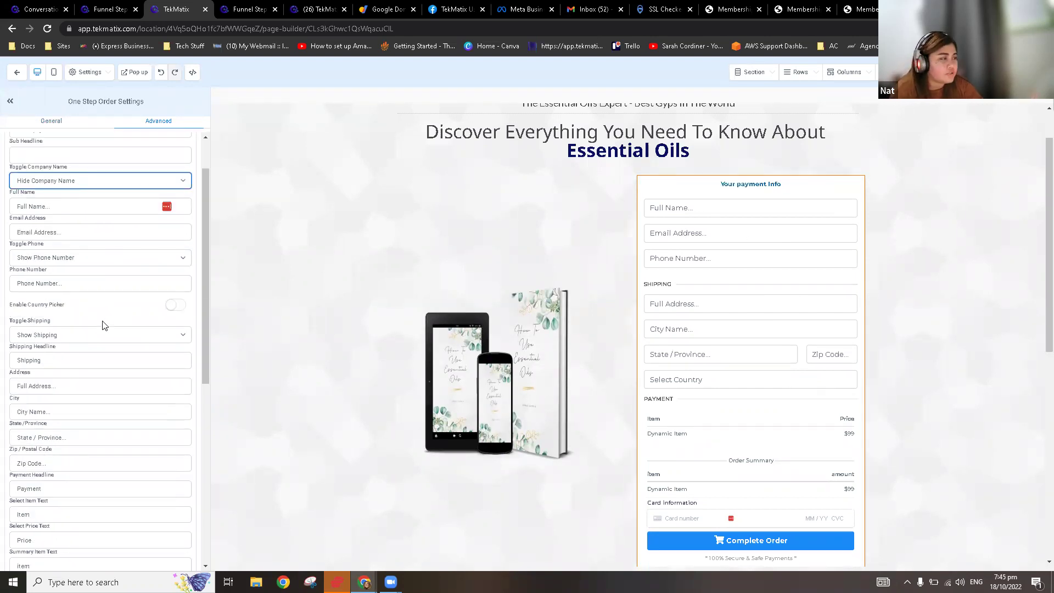
scroll(103, 326, down, 1)
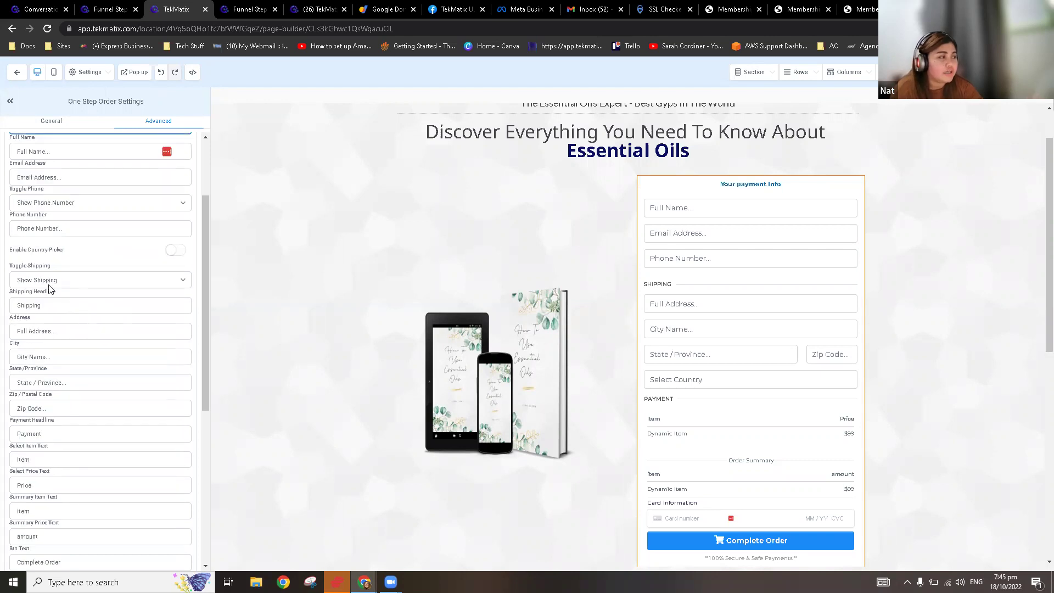
drag(8, 268, 73, 270)
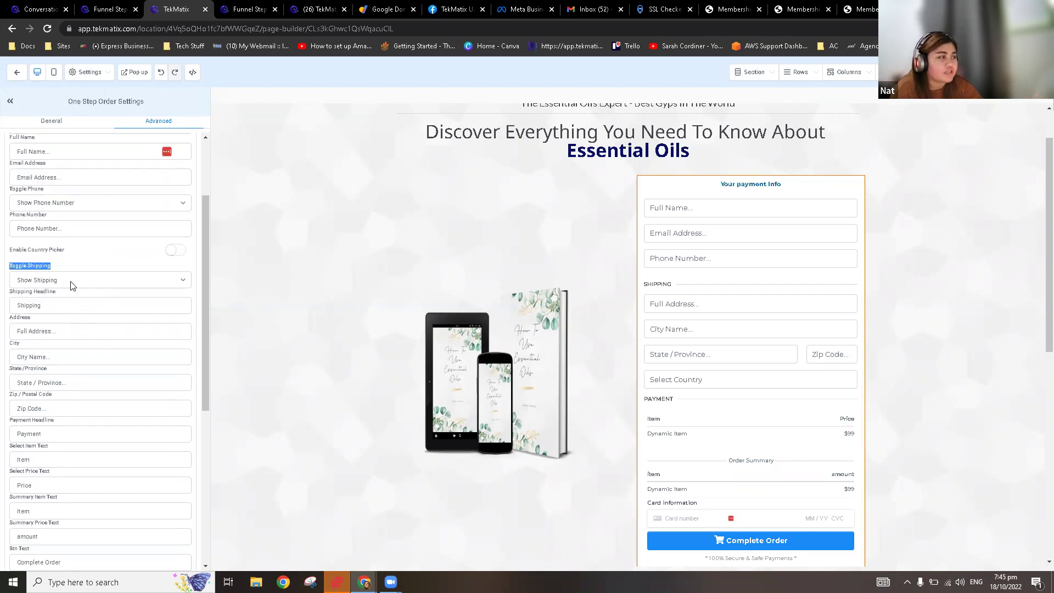
click(70, 281)
click(55, 300)
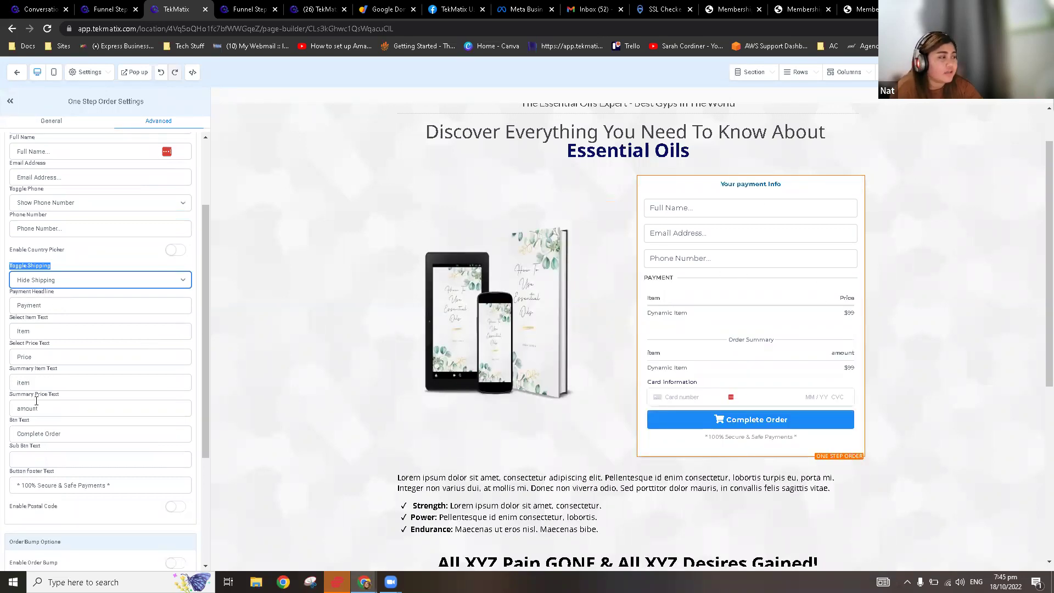
scroll(37, 400, down, 2)
Step: Set the Summary Item text to 'Amazon Ebook' and the Price text to '$129'
click(51, 322)
double_click(27, 298)
key(shift+Tab)
key(shift+Tab)
key(shift+Tab)
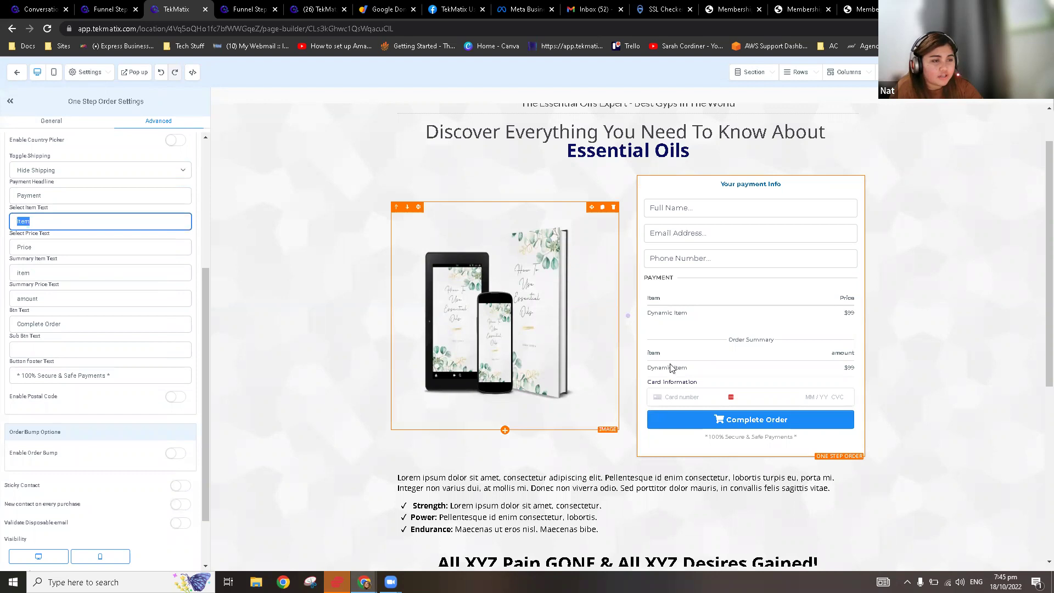
click(70, 274)
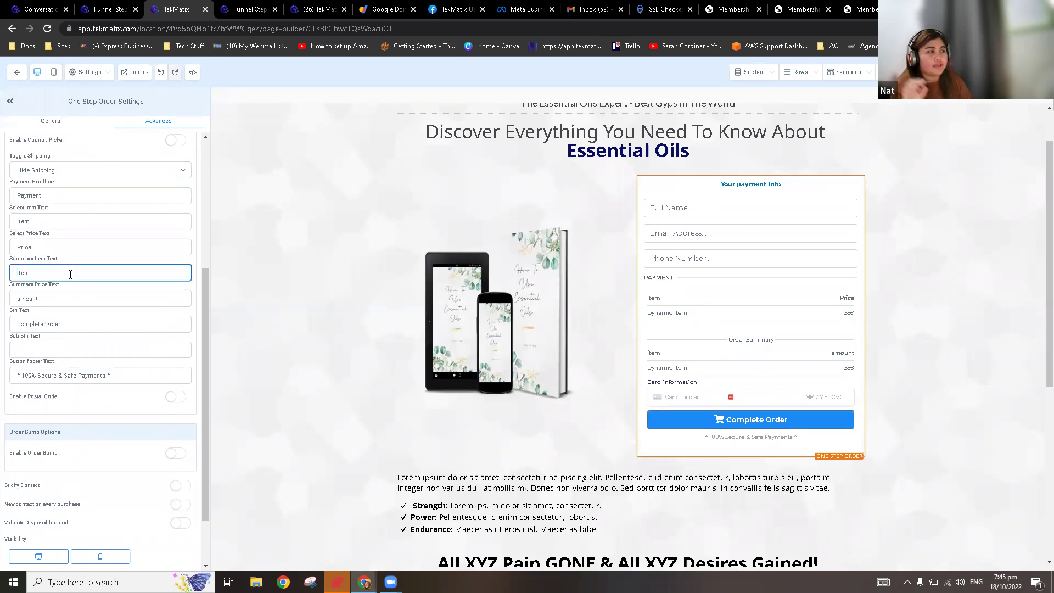
key(ctrl+a)
text(Az)
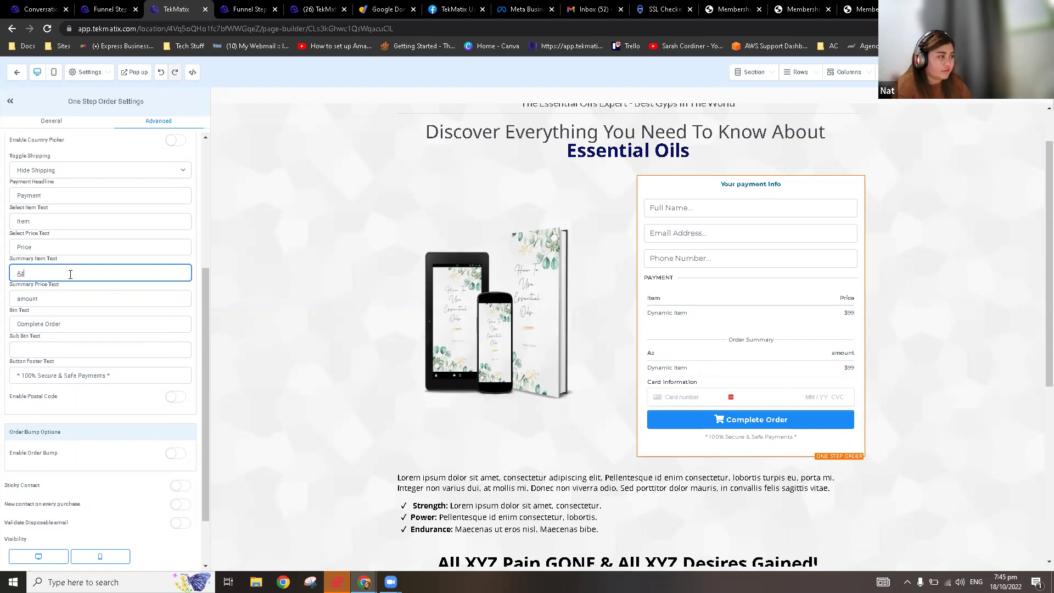
text(azon Ebook)
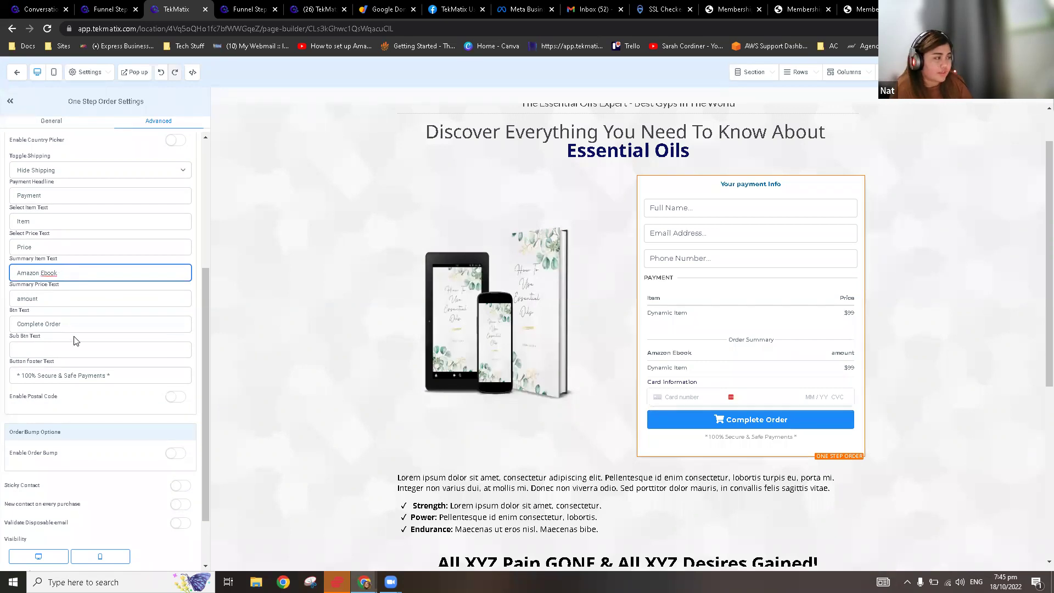
key(Tab)
text($129)
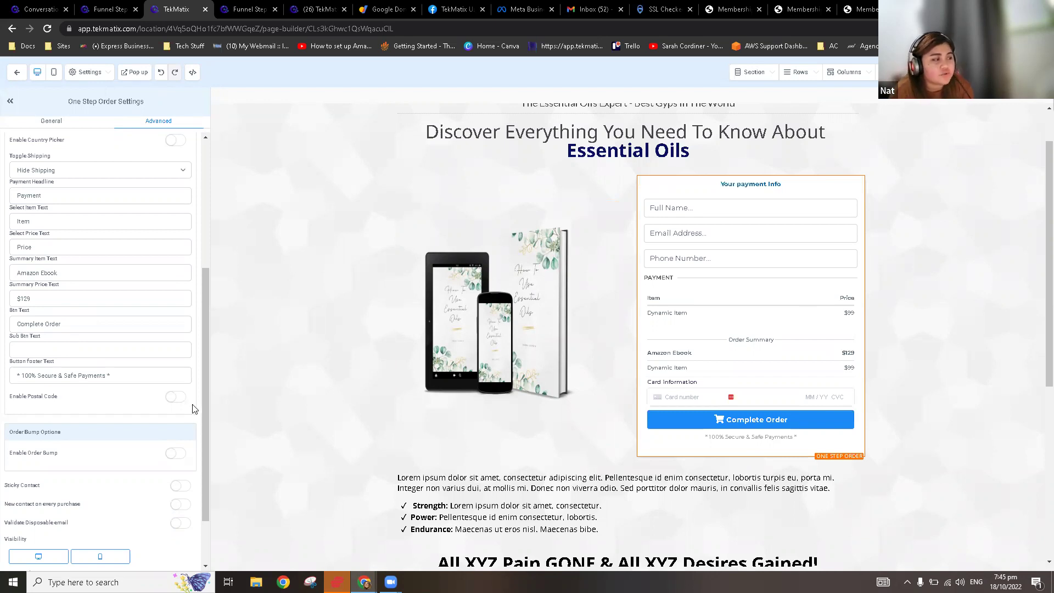
Step: Toggle postal code collection on and back off, and check the Full Name placeholder
click(177, 400)
click(176, 400)
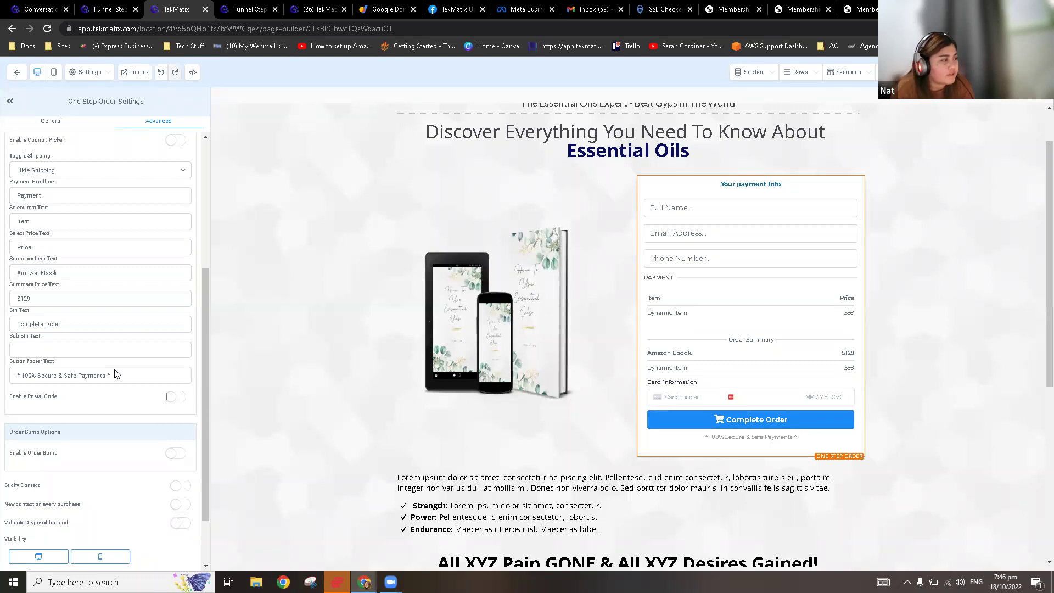
scroll(116, 373, up, 3)
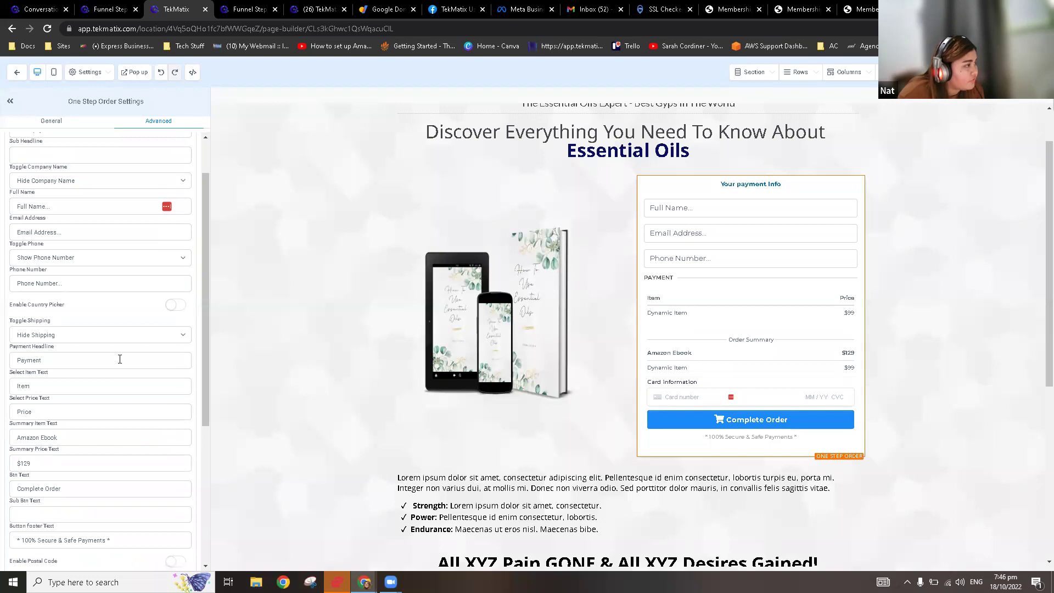
click(104, 207)
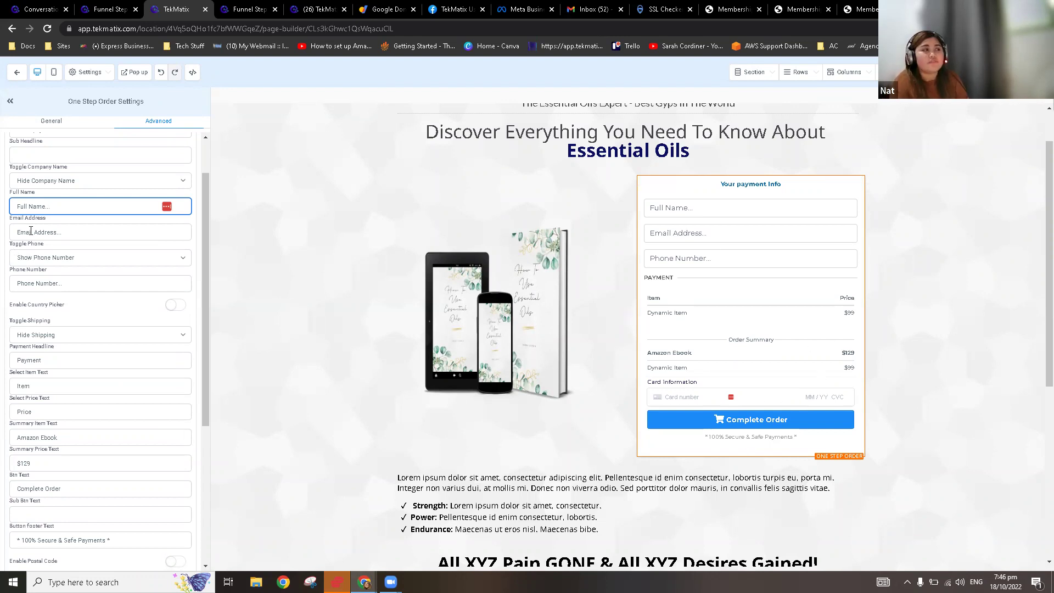
click(94, 219)
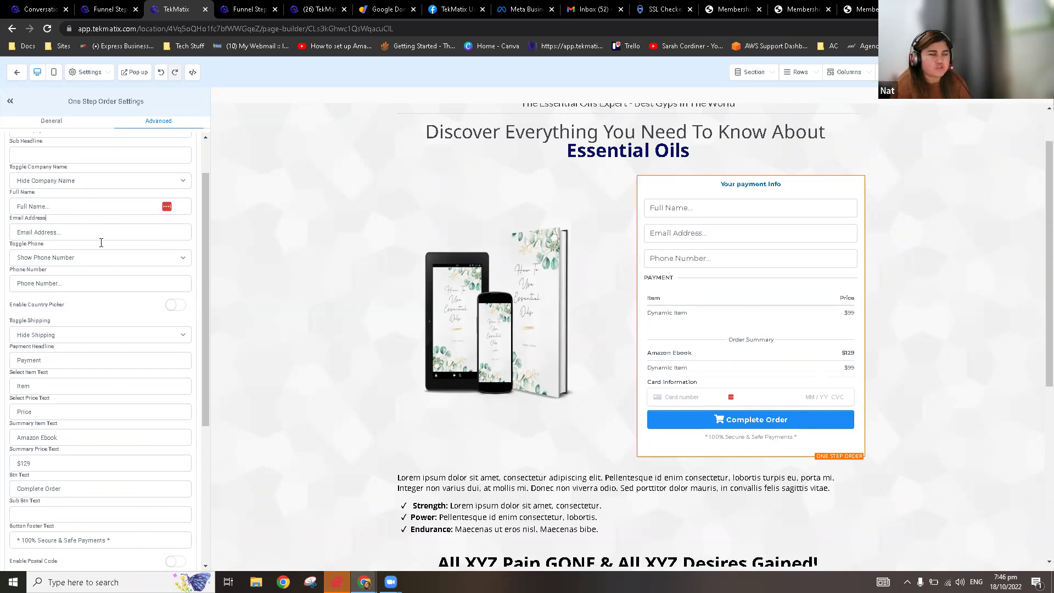
scroll(132, 296, down, 4)
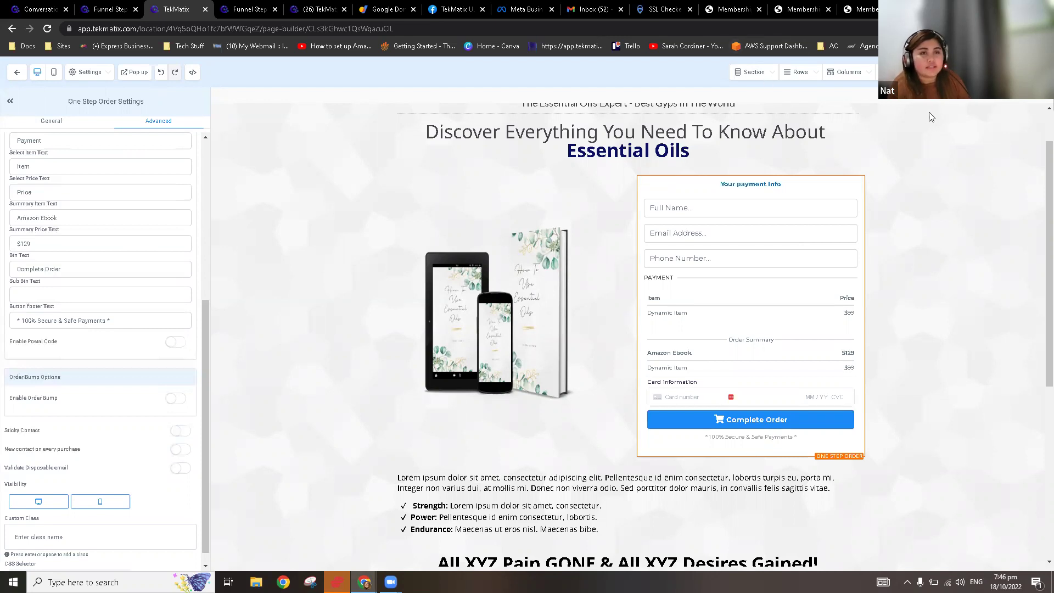
Step: Try a Two Step Order form below, delete it, and open the One Step Order Settings
click(903, 71)
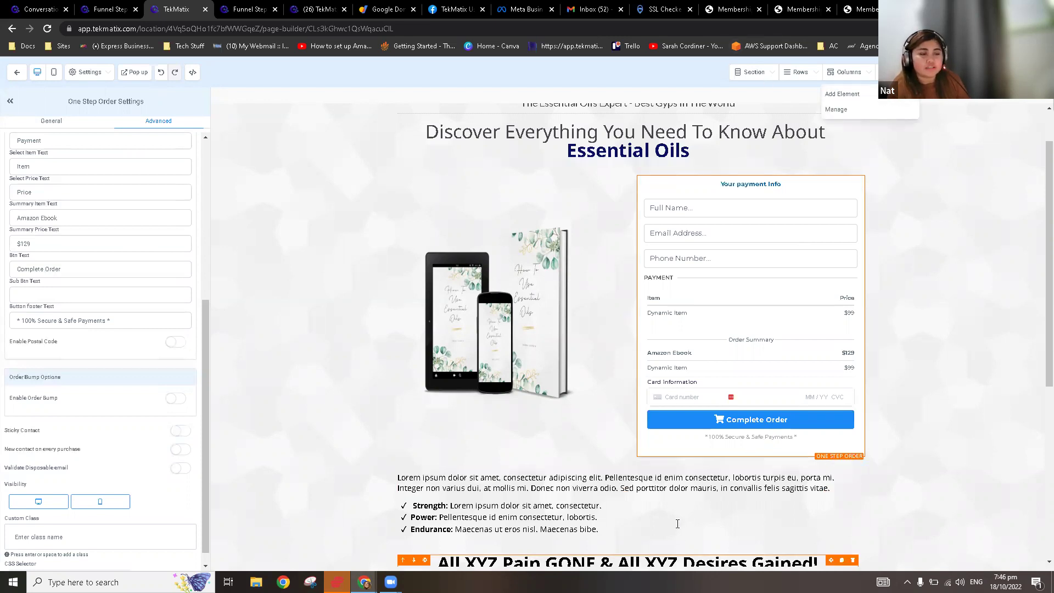
click(847, 102)
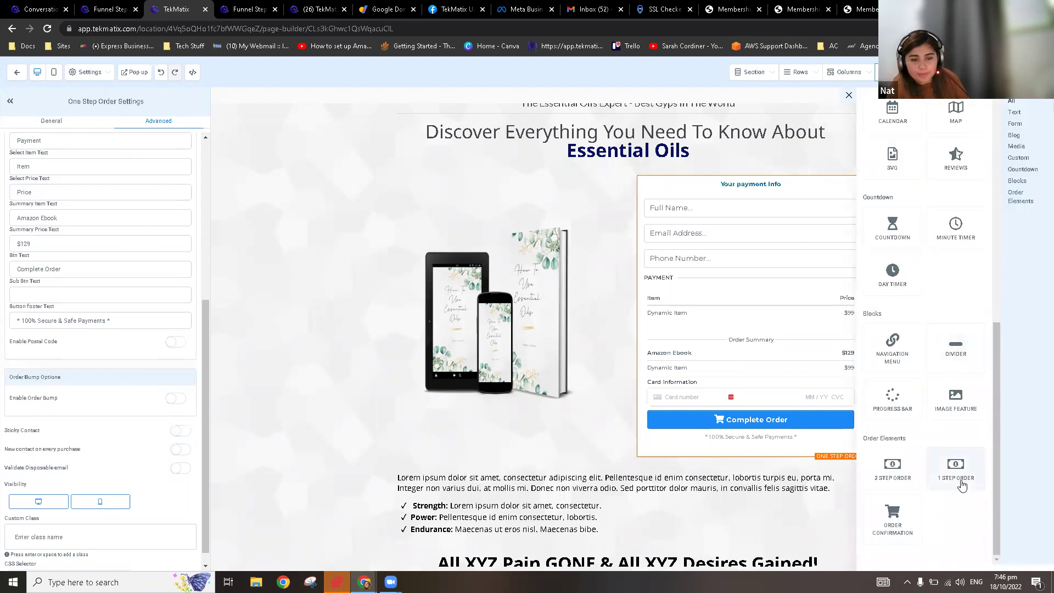
drag(895, 475, 661, 487)
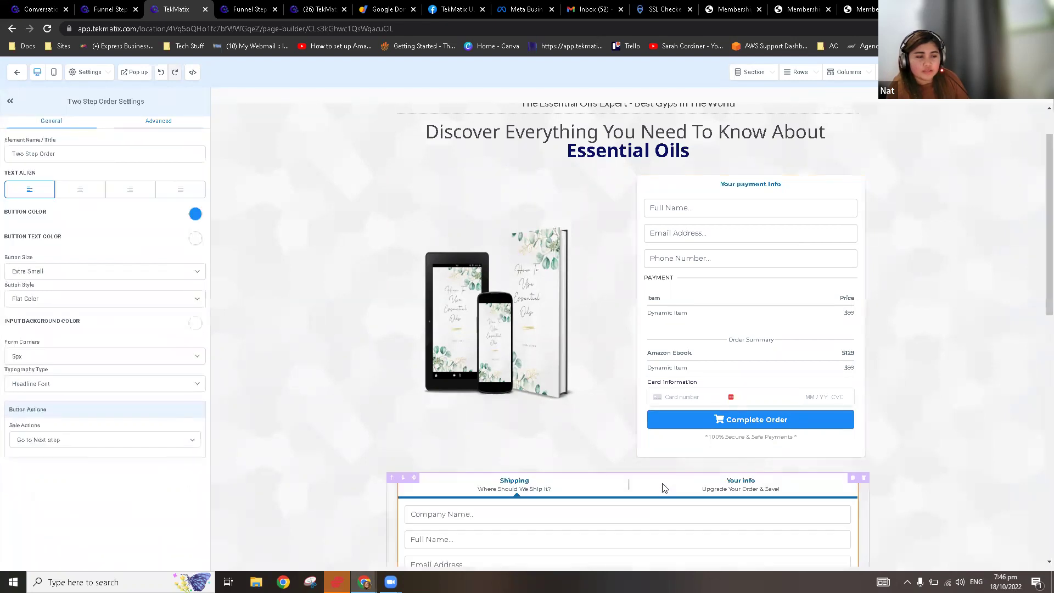
scroll(661, 487, down, 5)
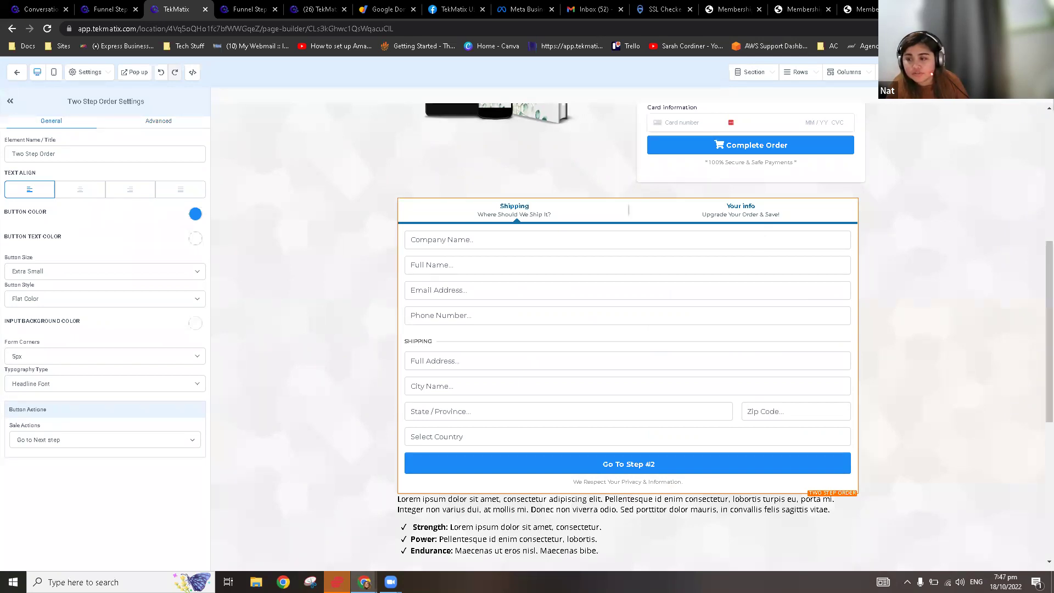
mouse_move(857, 207)
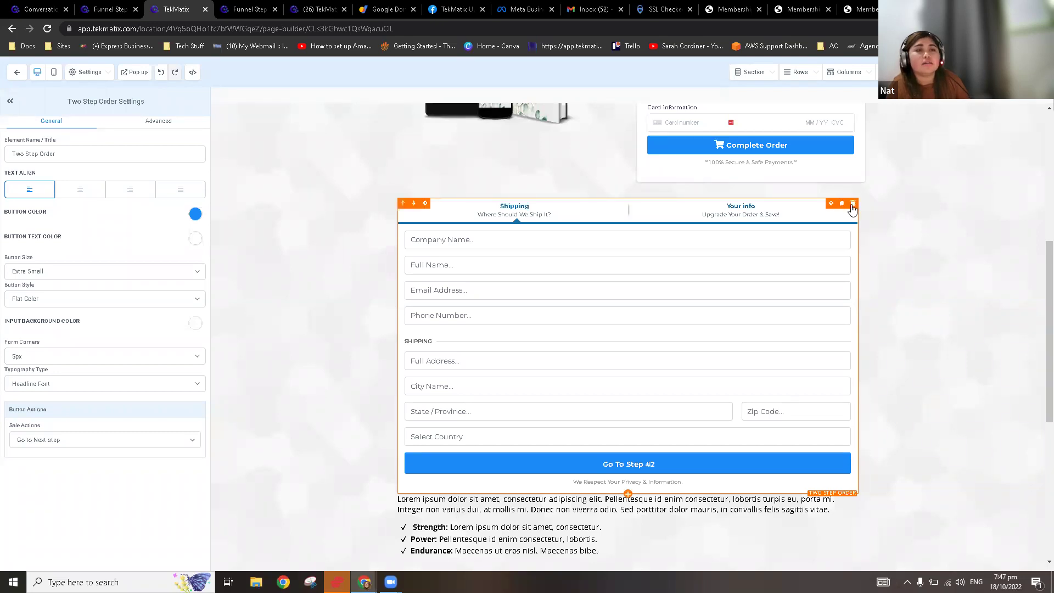
click(852, 204)
scroll(782, 270, up, 5)
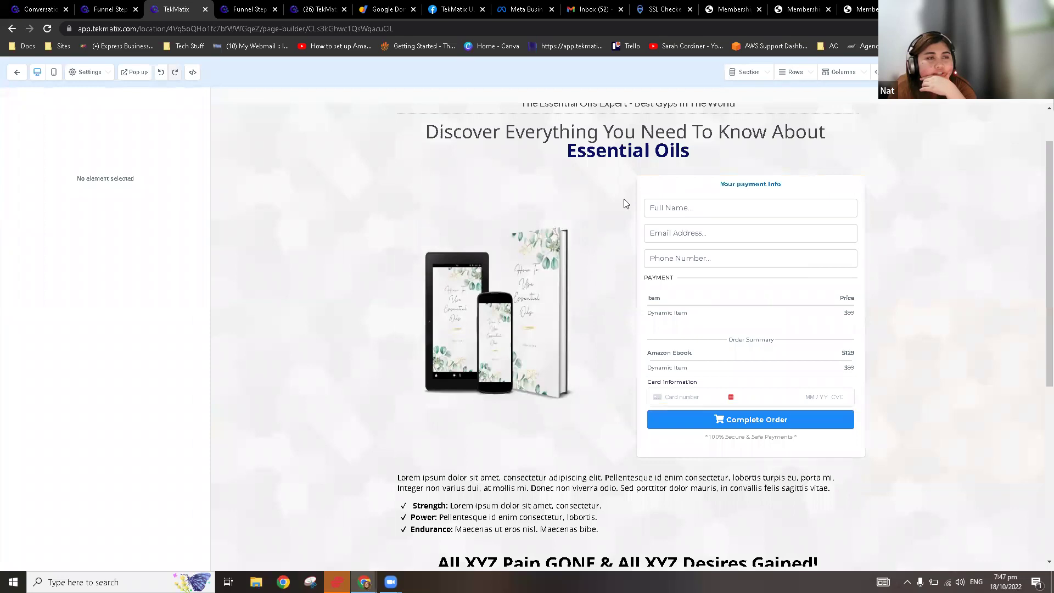
click(784, 239)
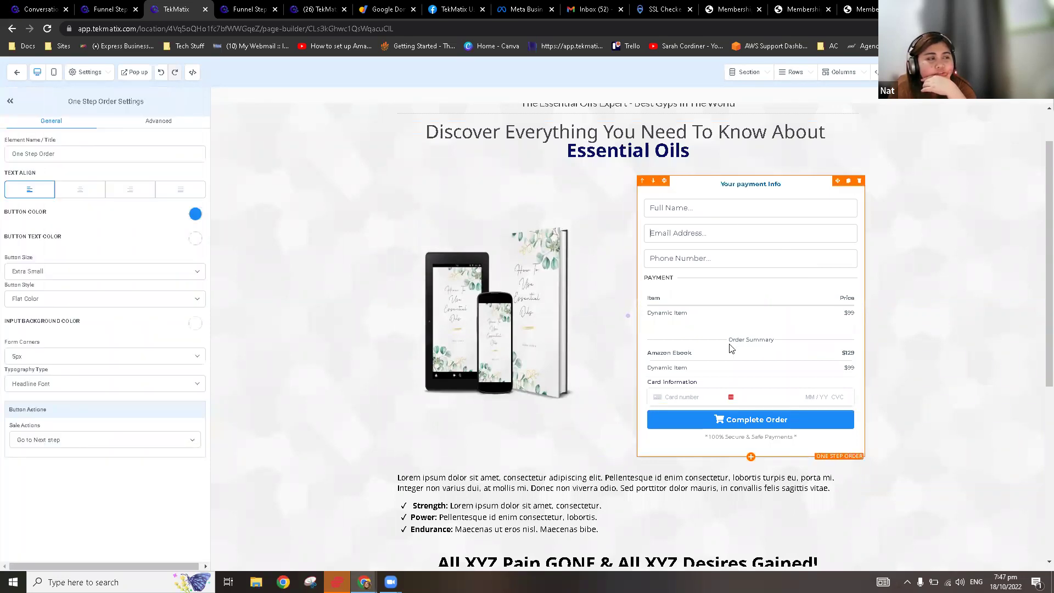
Step: Review the Advanced form options, including the Full Name placeholder, and the funnel's page list
scroll(731, 348, up, 1)
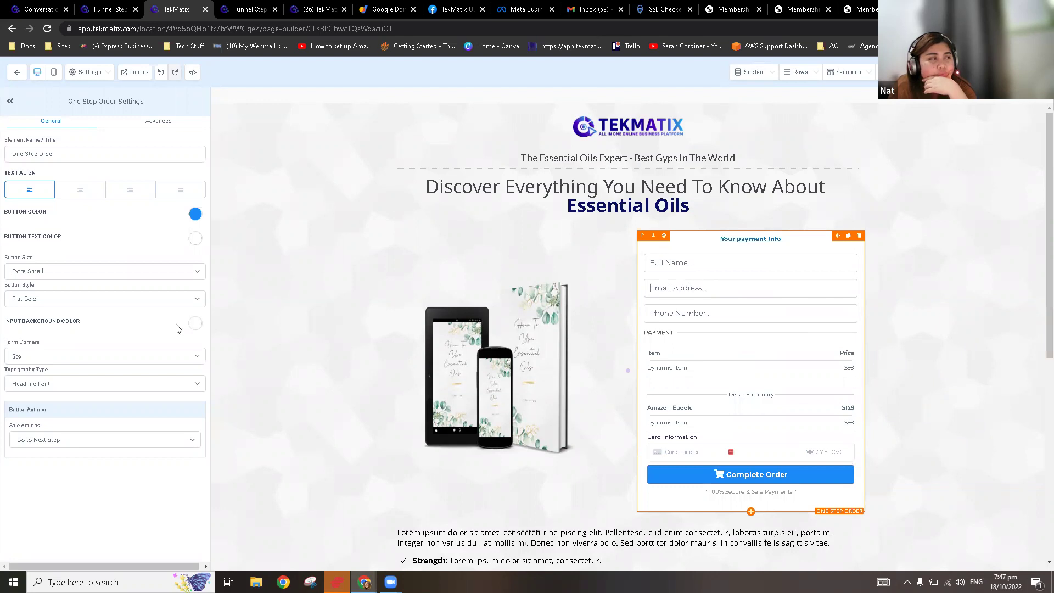
click(153, 132)
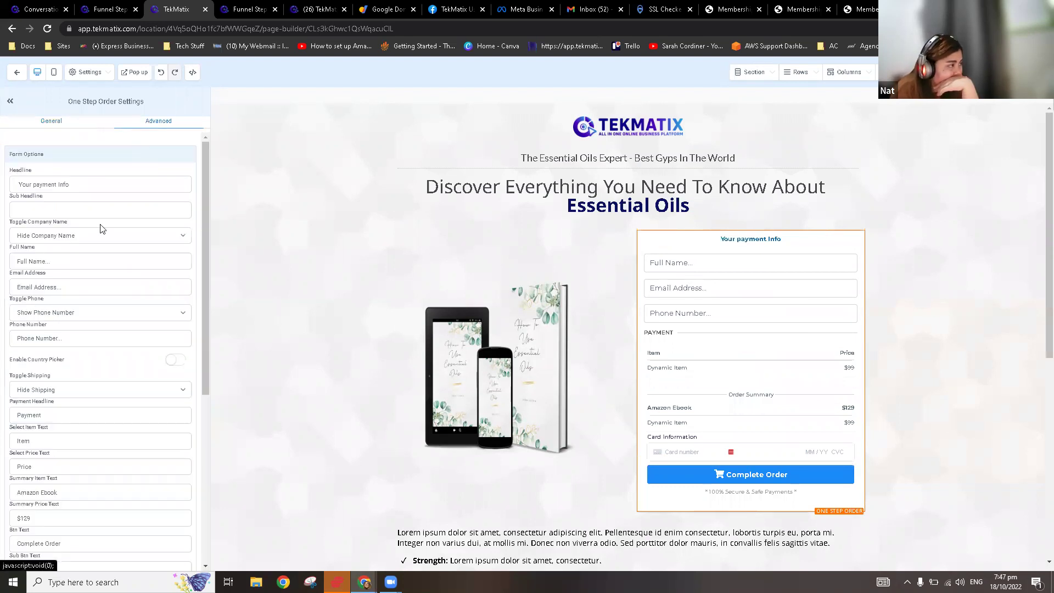
click(100, 262)
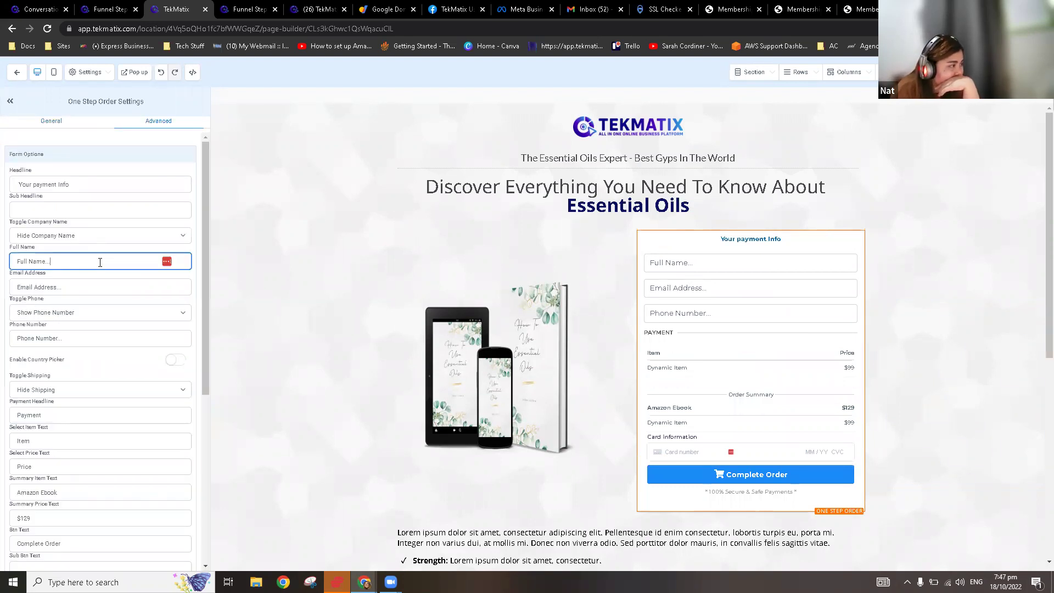
click(89, 282)
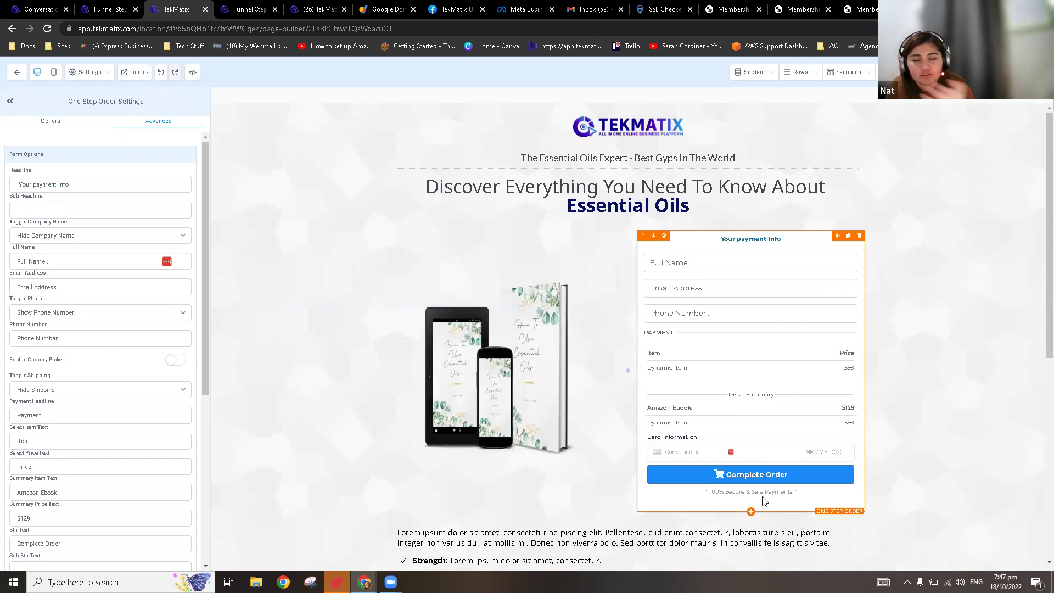
scroll(768, 417, down, 2)
scroll(776, 401, up, 2)
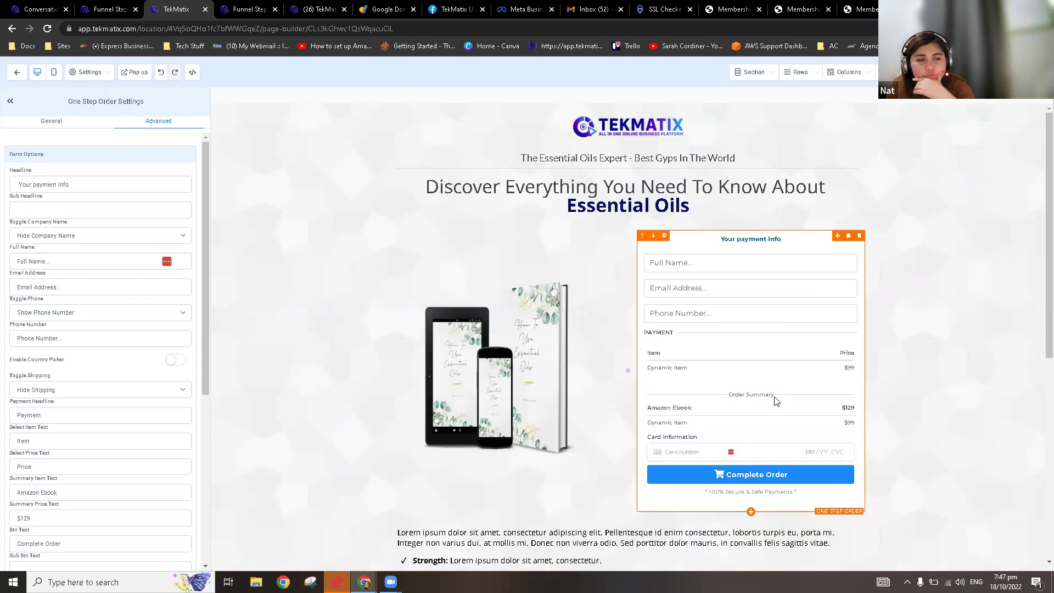
scroll(774, 400, down, 7)
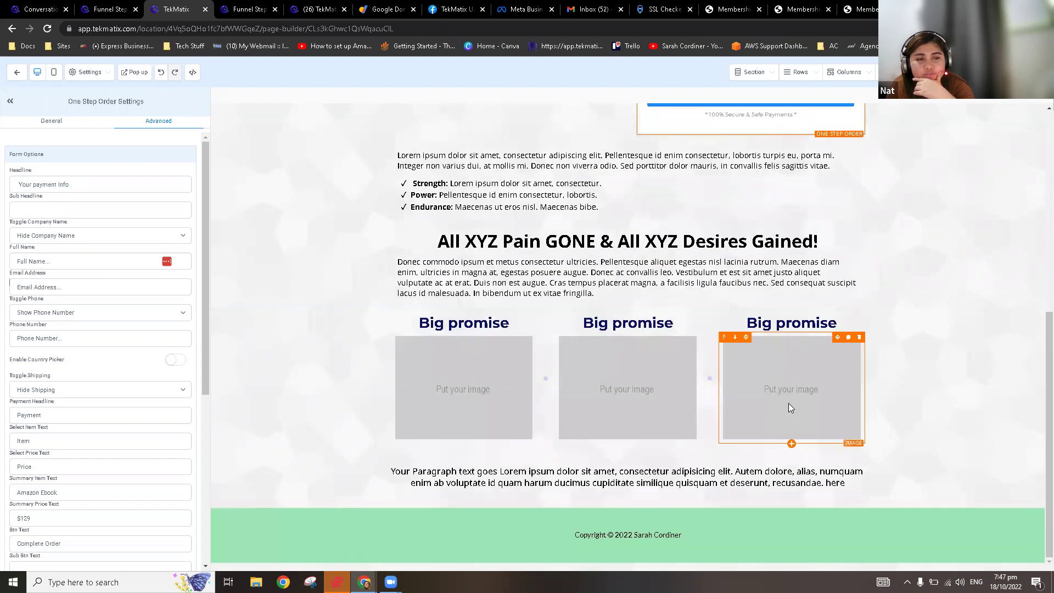
scroll(789, 404, up, 7)
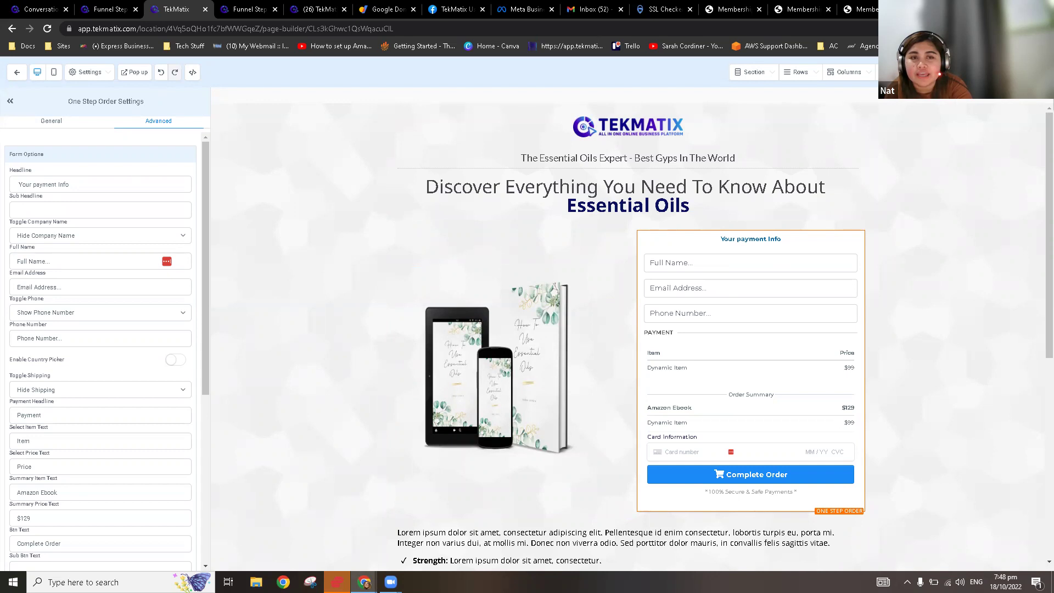
click(983, 71)
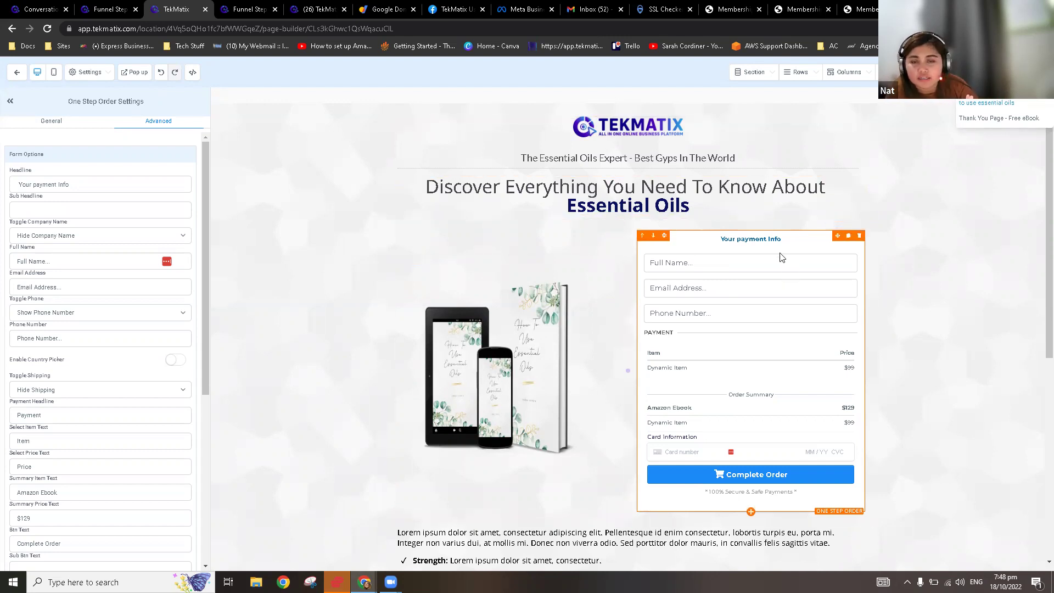
scroll(643, 176, down, 3)
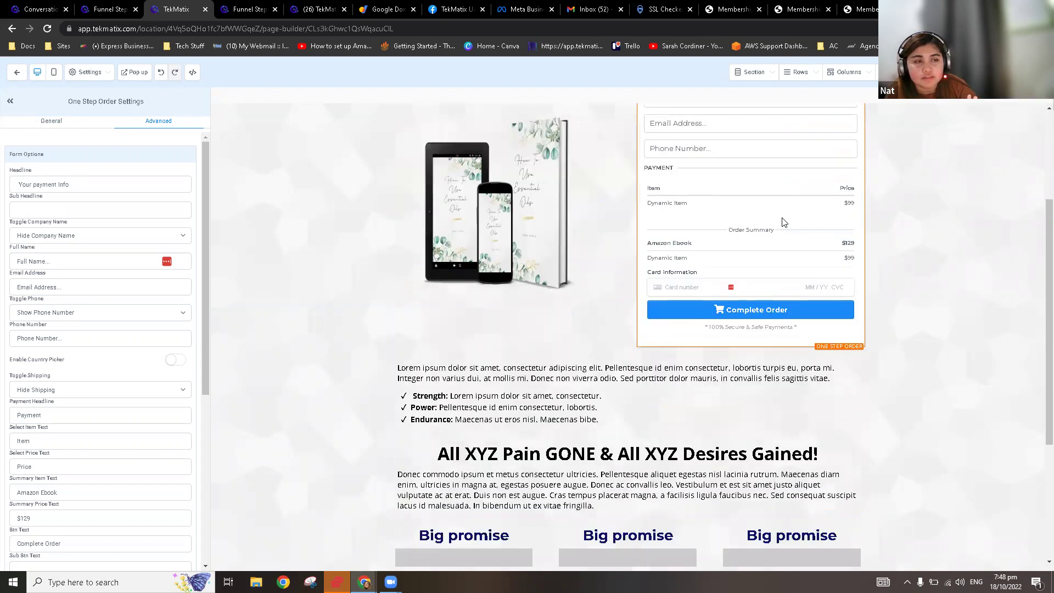
scroll(734, 239, up, 2)
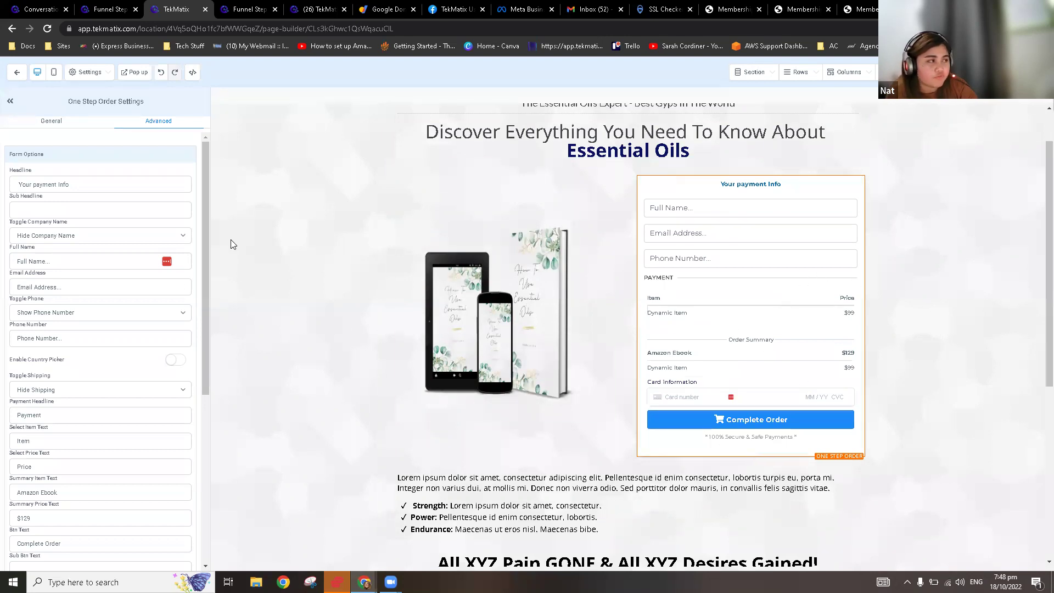
Step: Set the order form's Sale Action to Go to Next step, save the page, and exit the editor
click(56, 124)
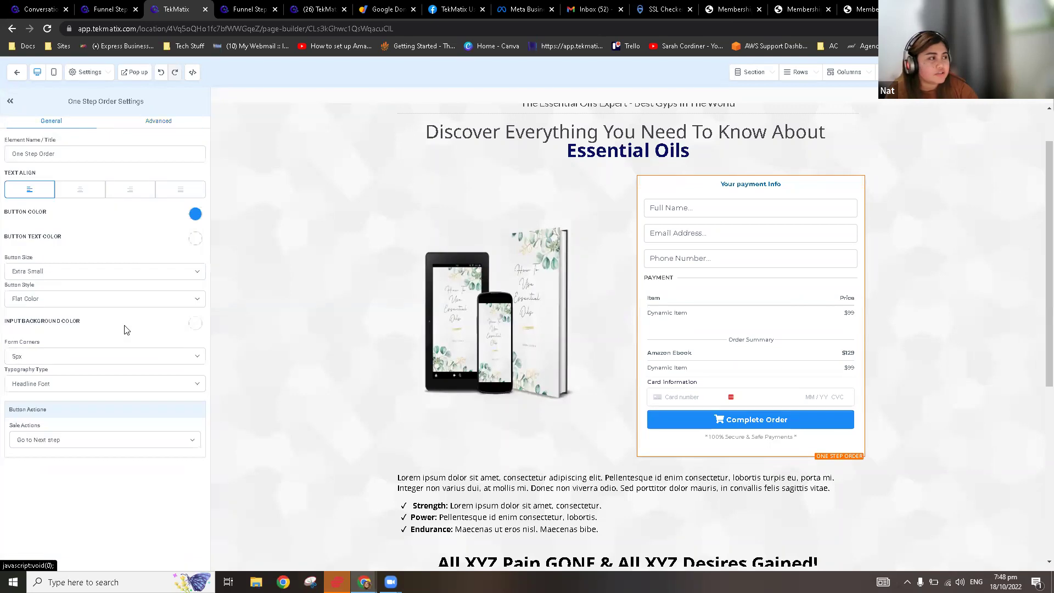
click(74, 444)
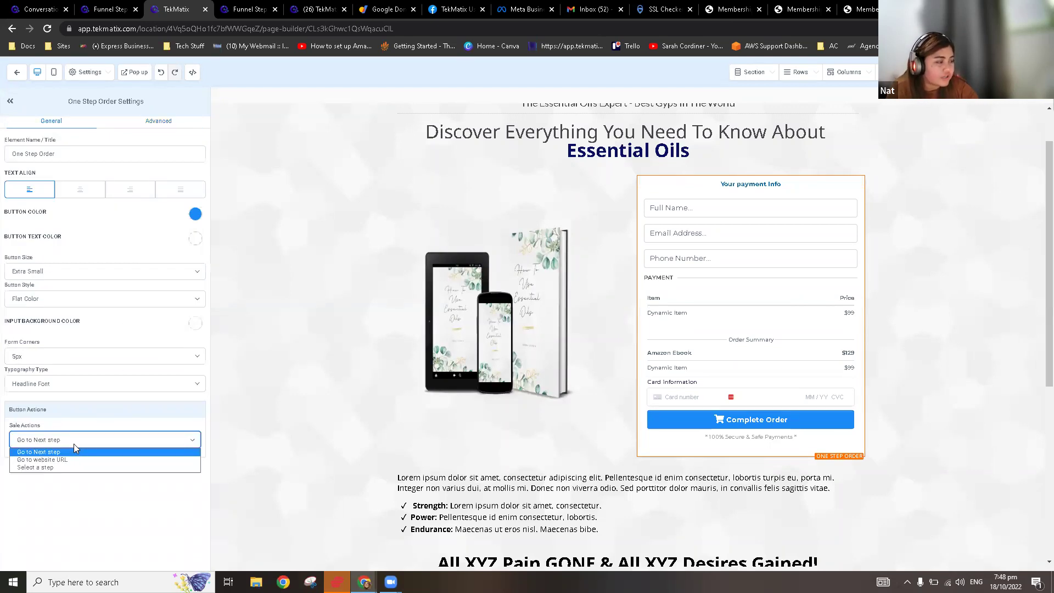
click(66, 460)
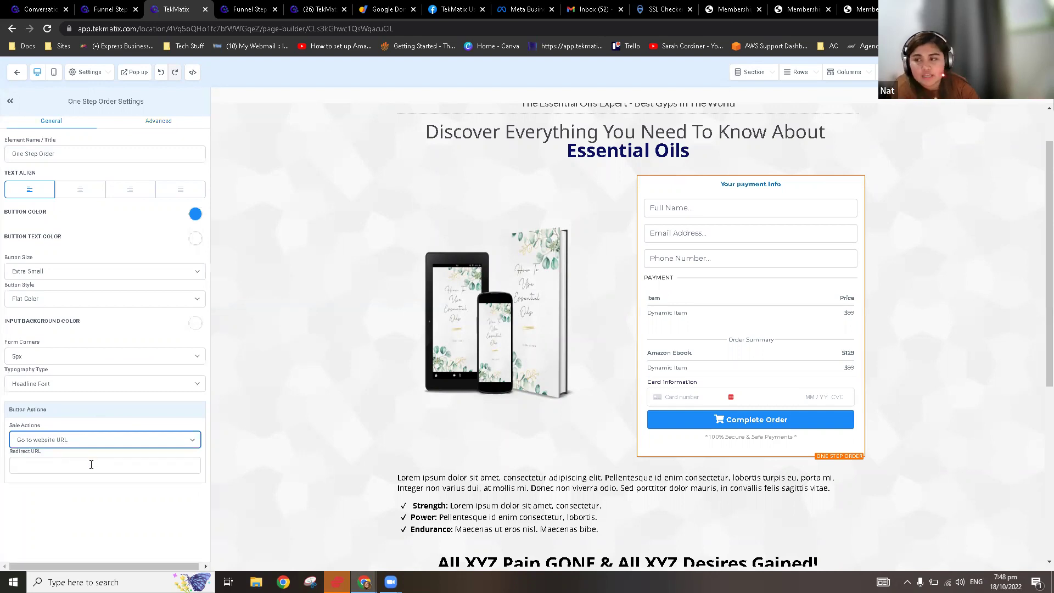
click(97, 438)
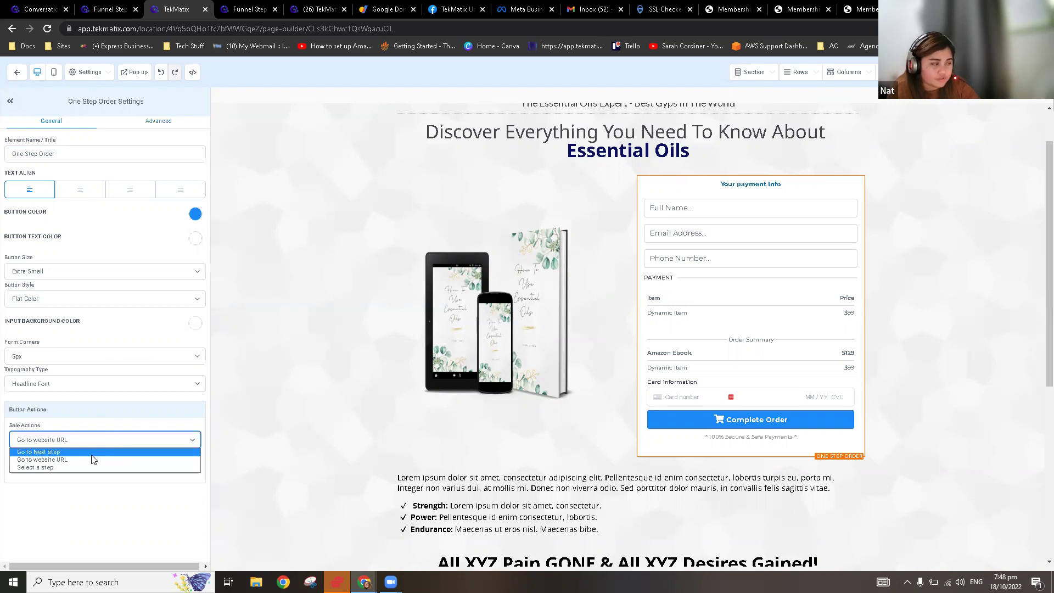
click(91, 453)
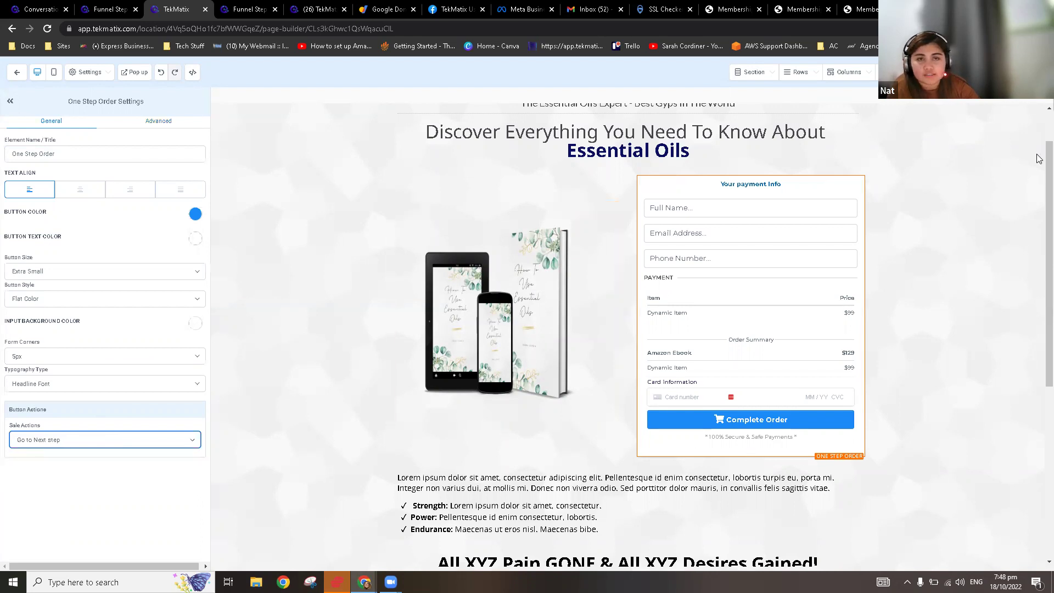
click(1029, 72)
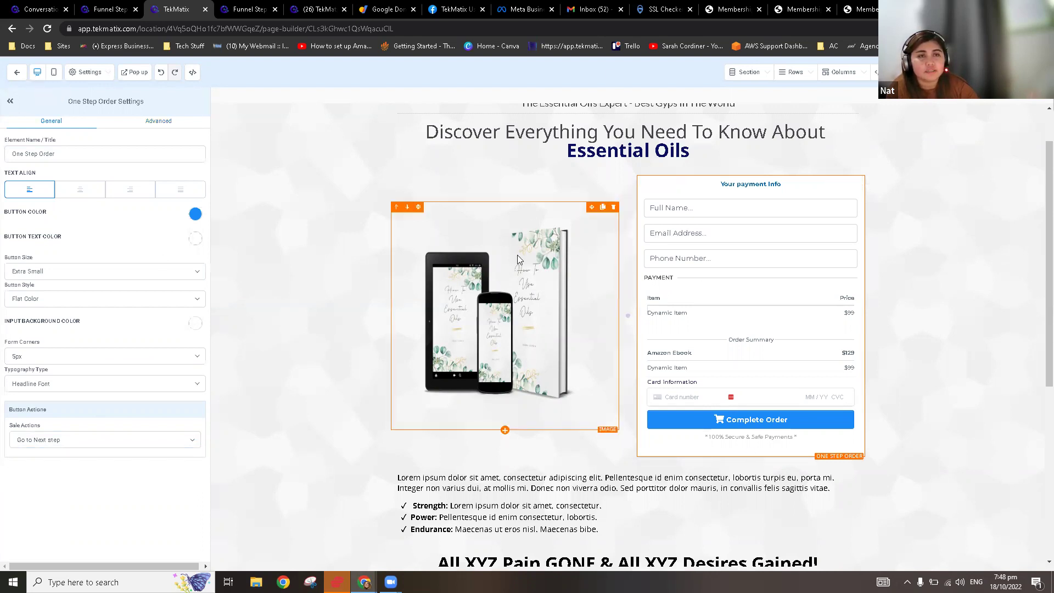
click(16, 75)
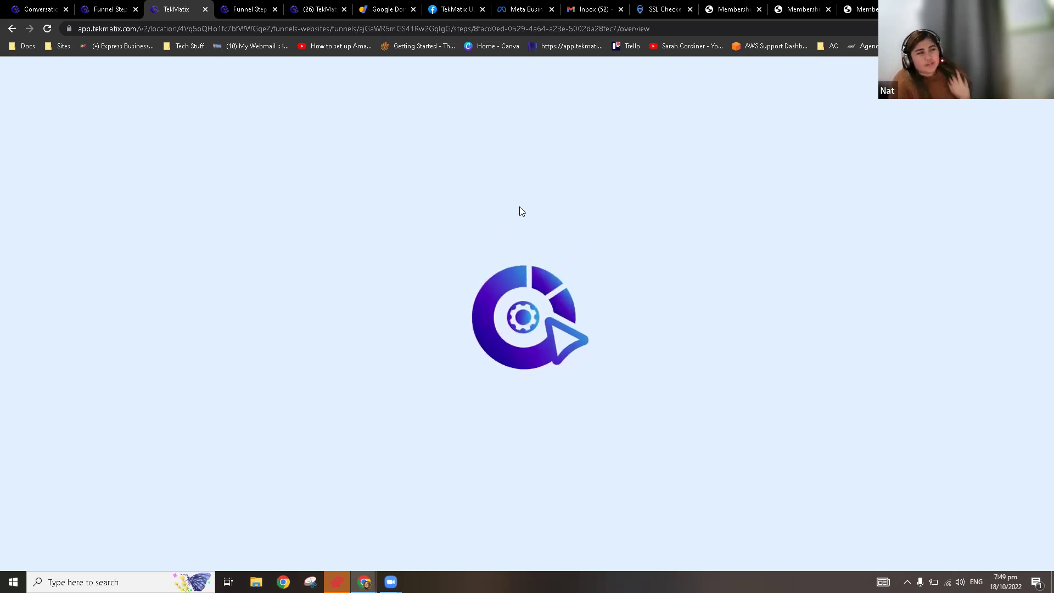
Step: Check the opt-in step's Products for the AU$129 Amazon product, then return to Overview
click(240, 10)
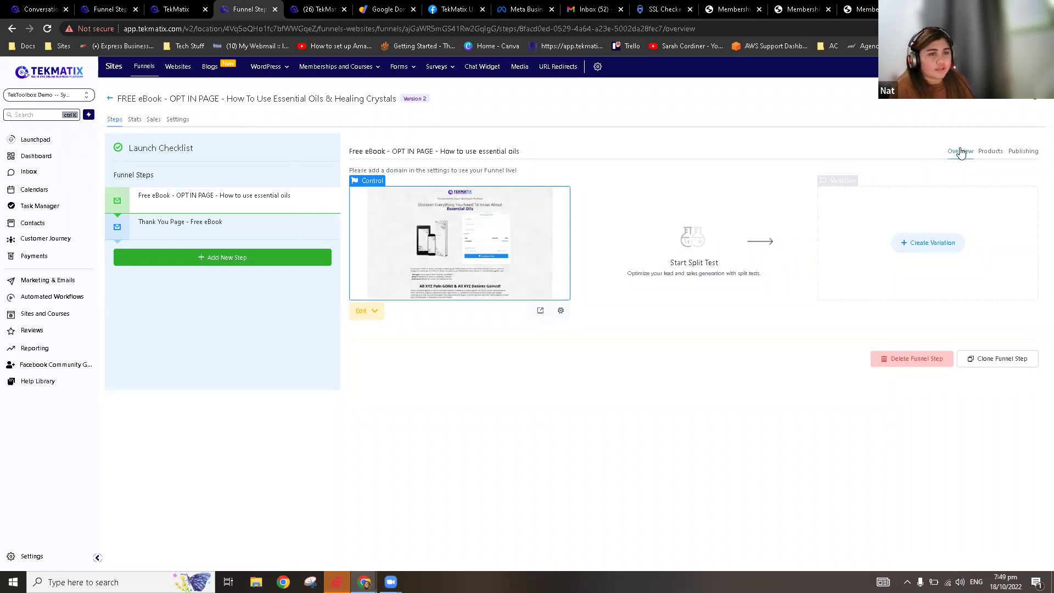
click(986, 153)
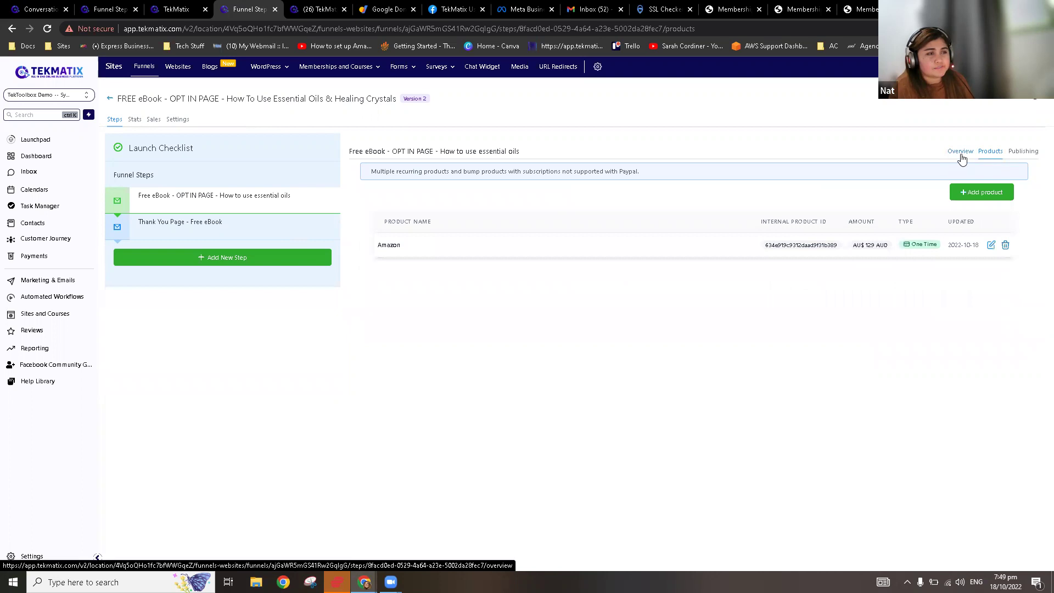
click(959, 157)
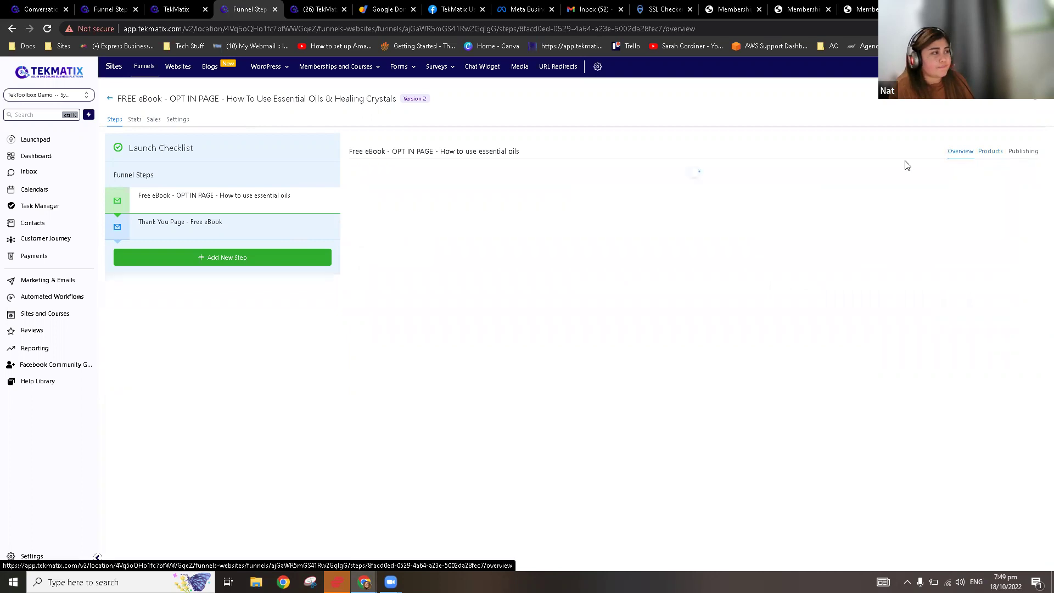
Step: Go to Websites > Funnels and open the FREE eBook funnel
click(176, 68)
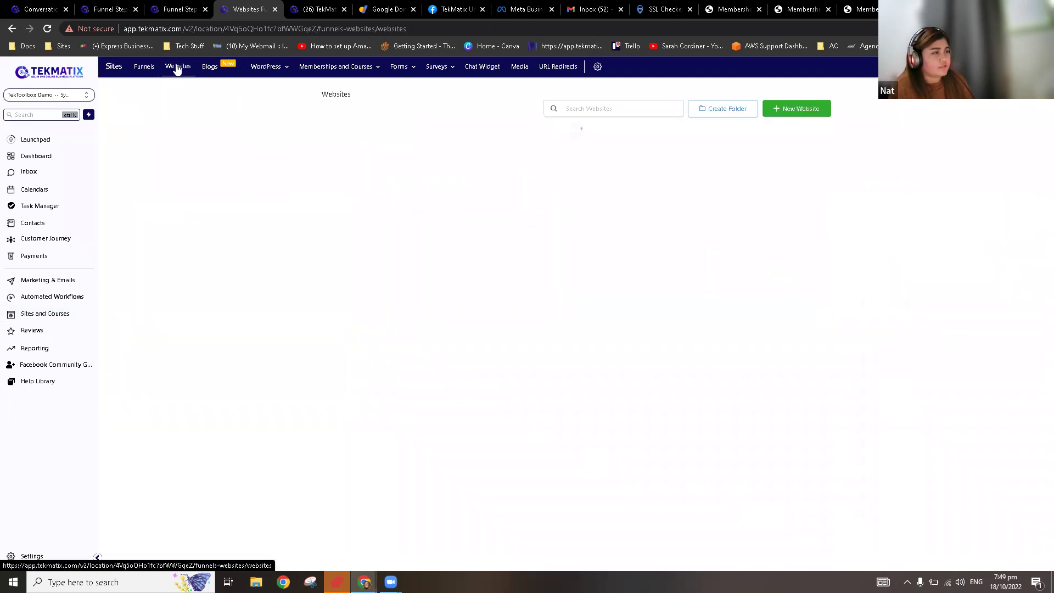
click(145, 66)
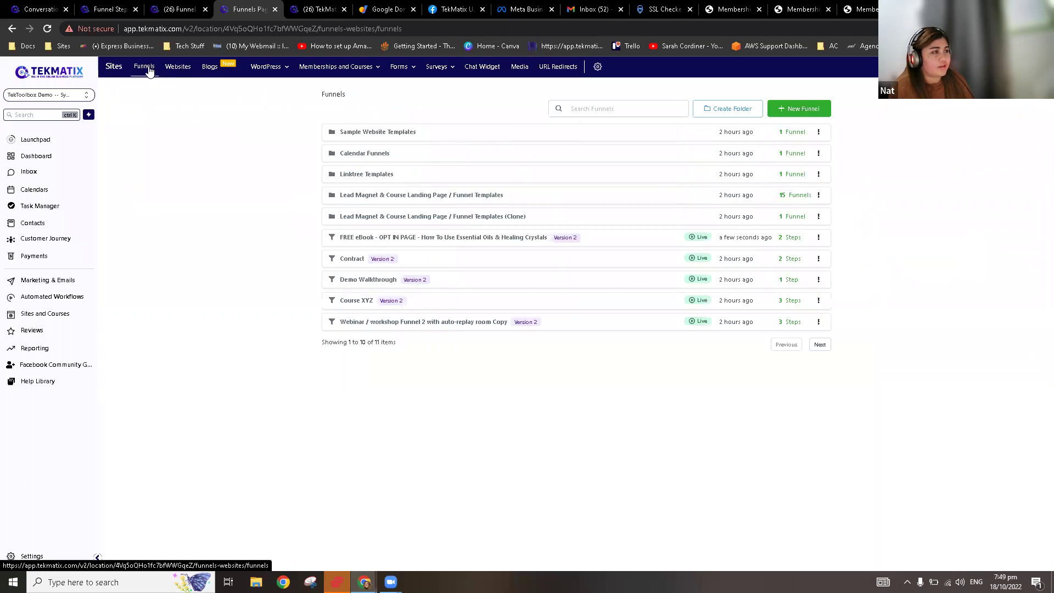
click(436, 240)
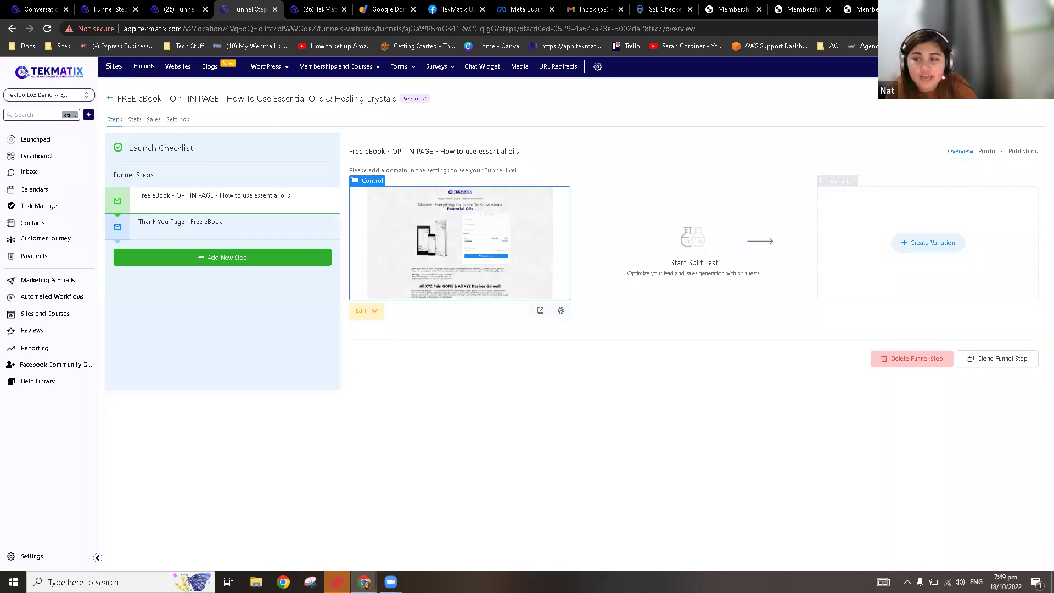
Step: Set the FREE eBook funnel's domain to learn.tekmatix.com and save, dismissing the path conflict notice
click(183, 122)
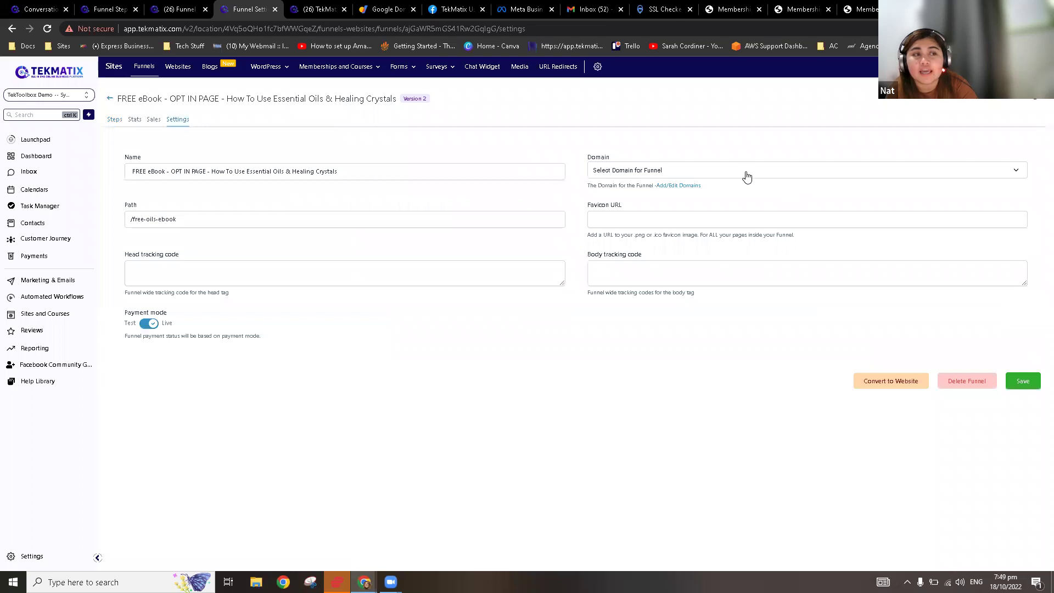
click(747, 175)
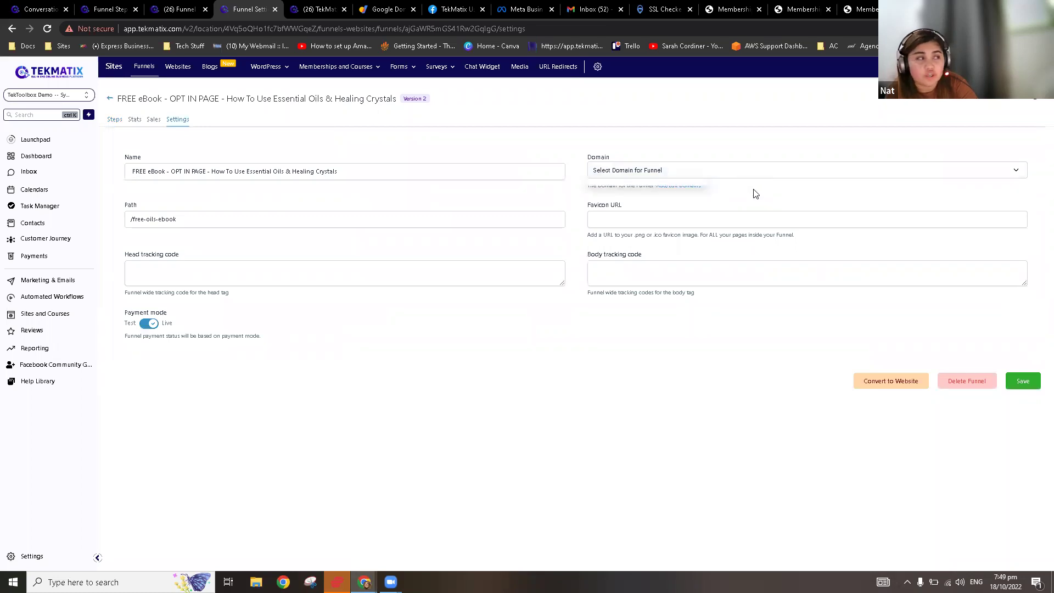
click(736, 174)
click(736, 174)
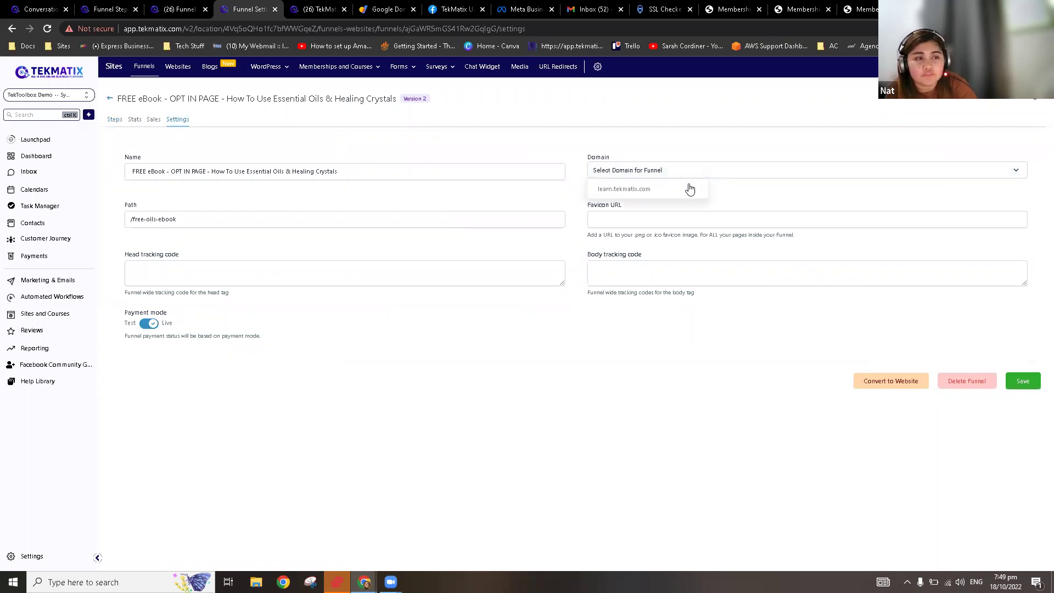
click(651, 190)
click(658, 220)
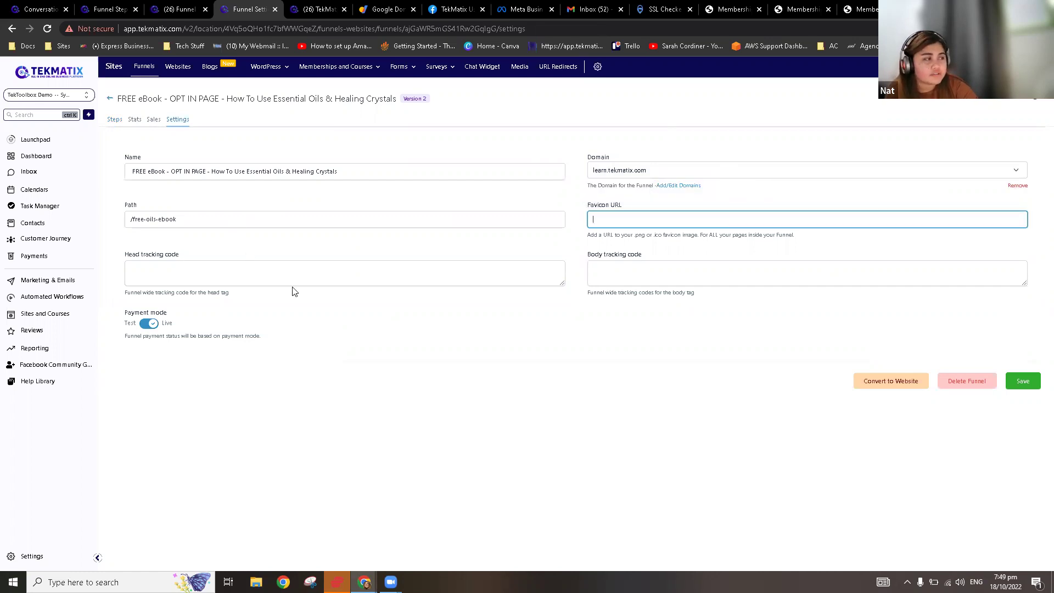
click(188, 272)
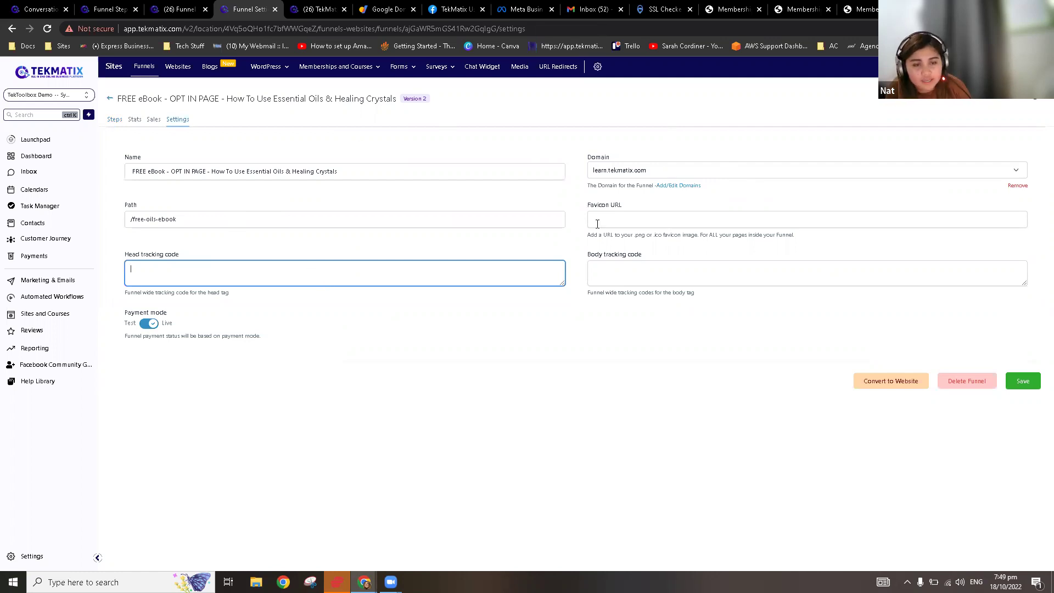
click(1022, 382)
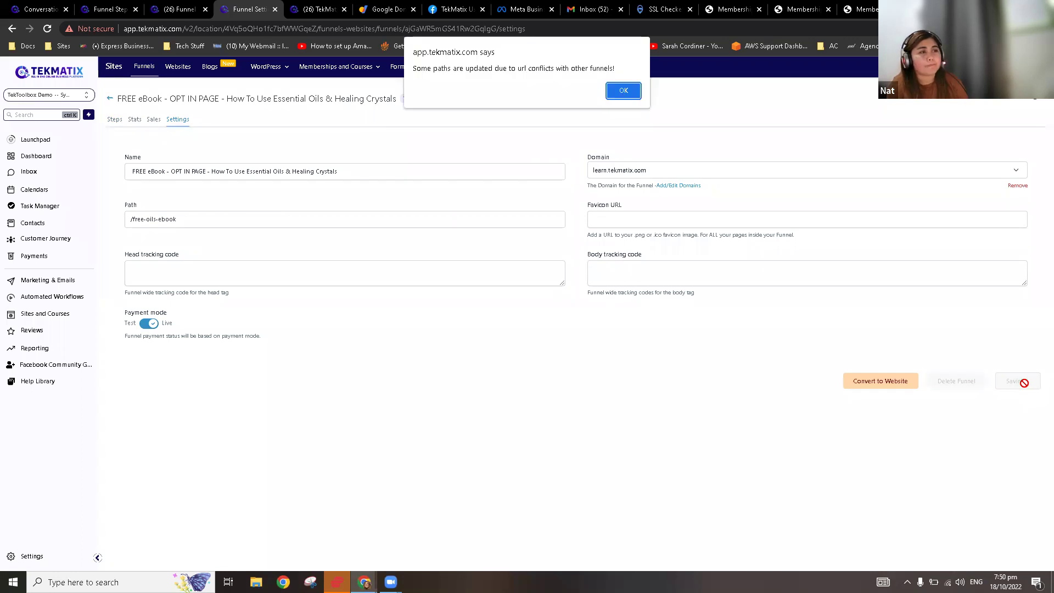
click(624, 90)
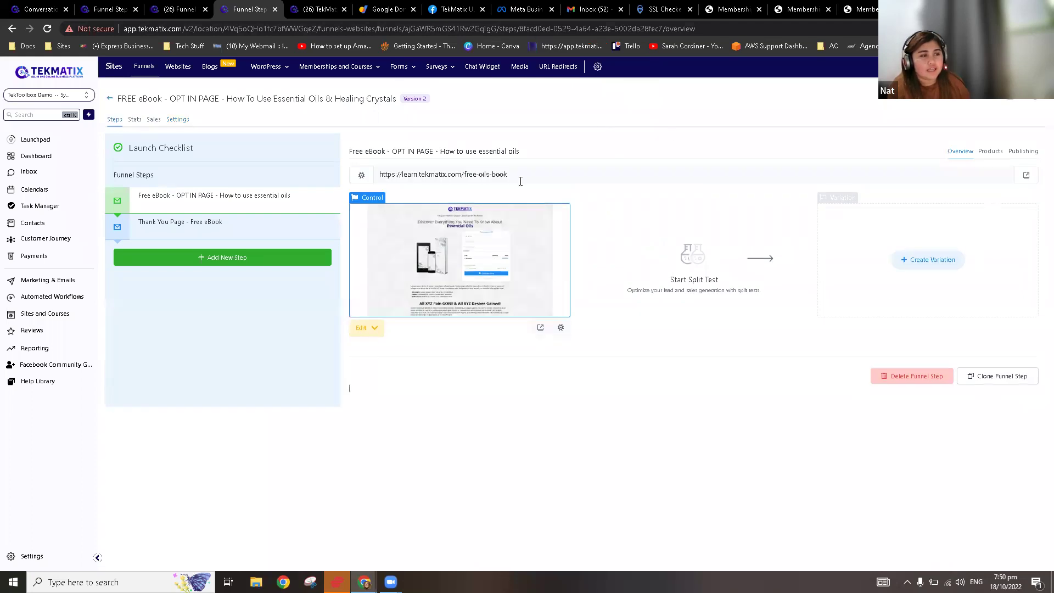
Step: Select the opt-in step's live learn.tekmatix.com URL on the Overview
triple_click(520, 172)
click(543, 175)
drag(542, 174, 377, 175)
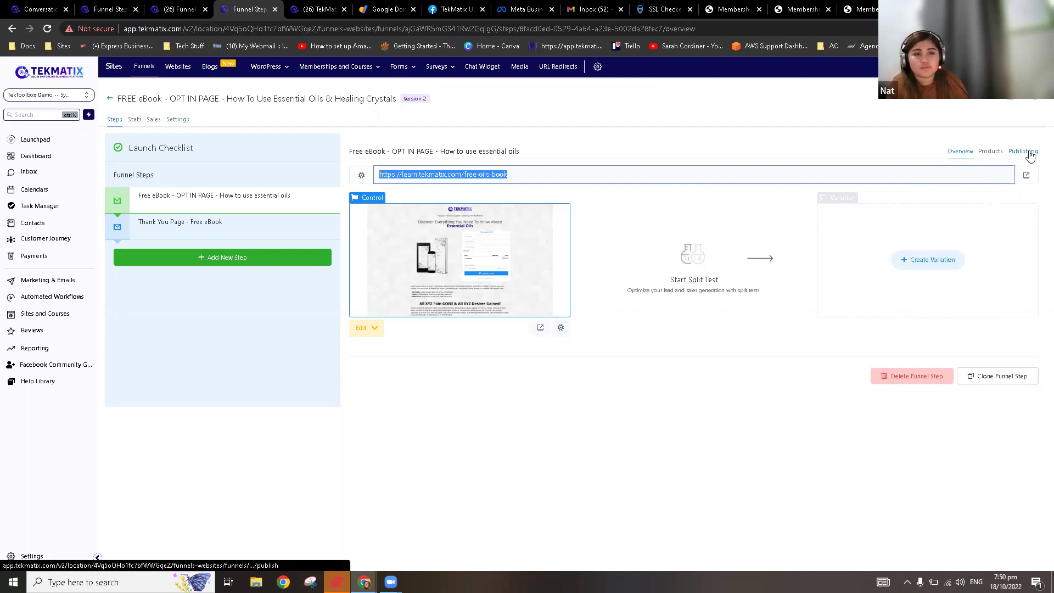
Step: Change the opt-in step path from free-oils-book to /amazonbook and update the step
click(528, 174)
drag(528, 174, 466, 177)
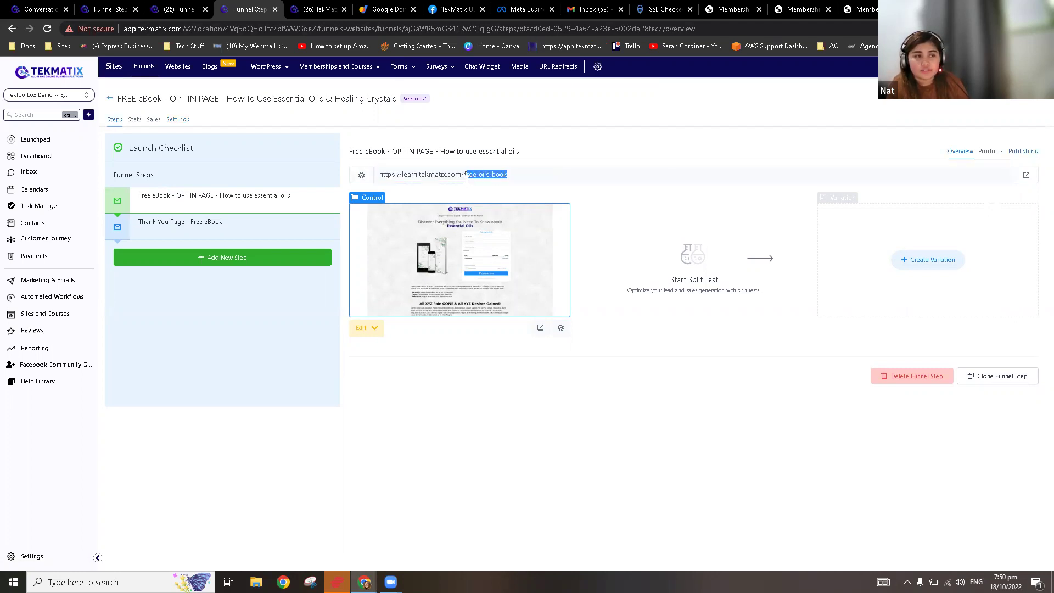
click(1024, 152)
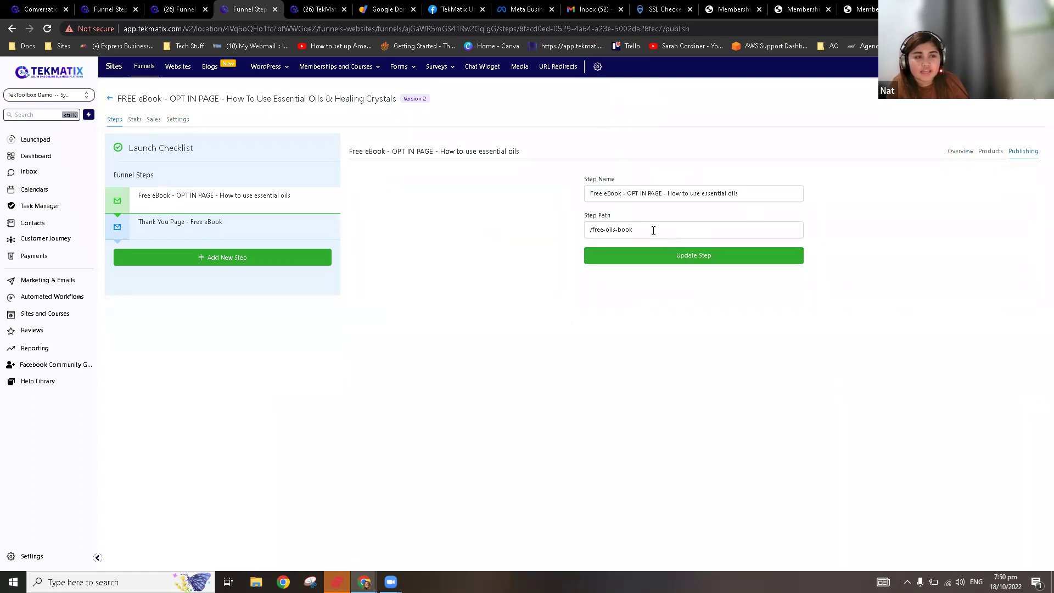
drag(648, 230, 595, 242)
text(amaz)
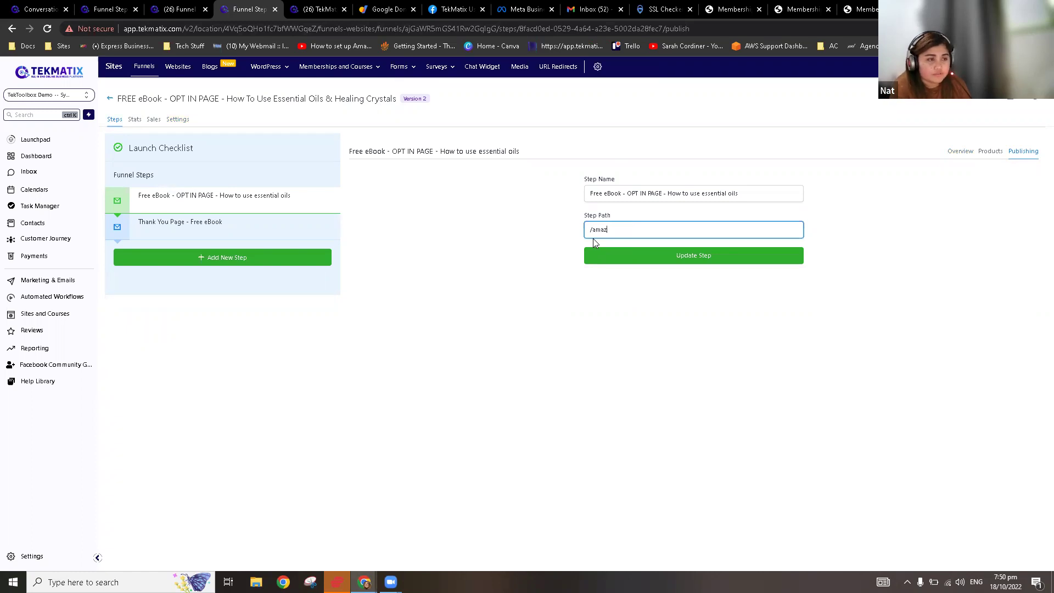
text(onbook)
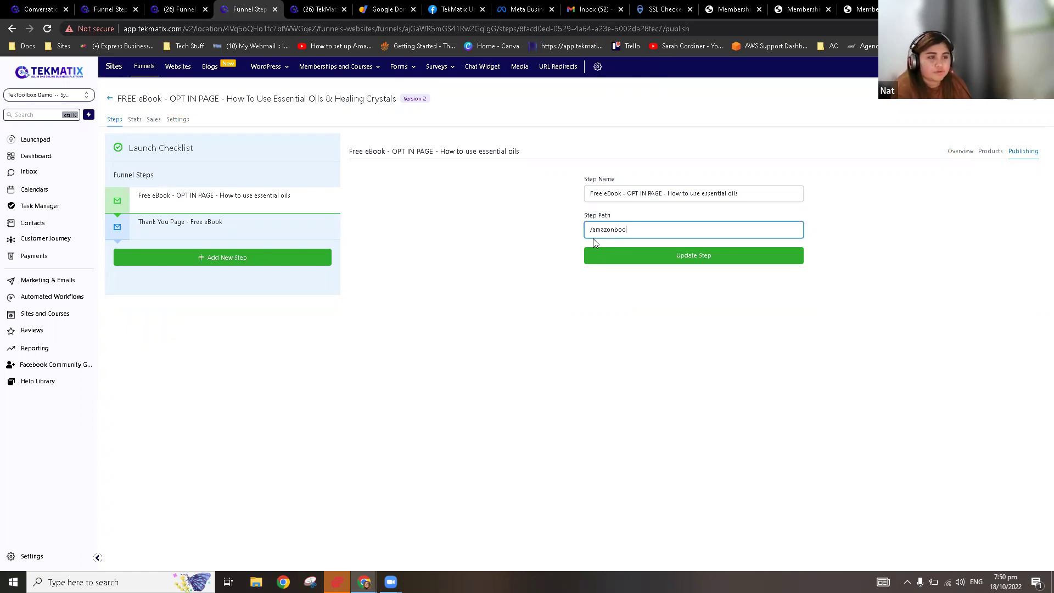
click(634, 261)
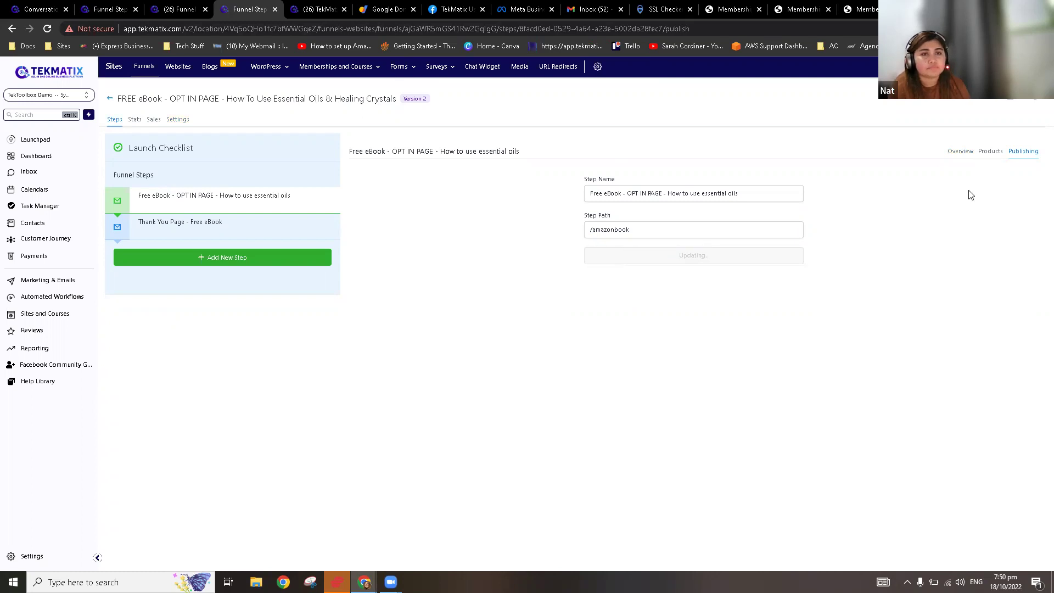
Step: Select the new learn.tekmatix.com/amazonbook address on the step Overview
click(959, 158)
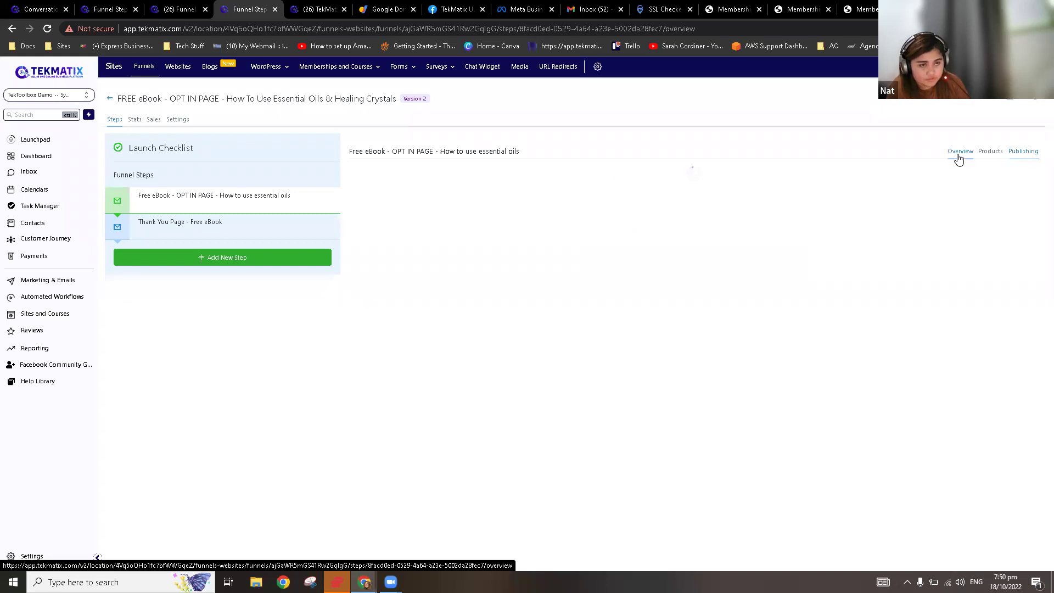
drag(505, 174, 375, 176)
drag(581, 200, 376, 177)
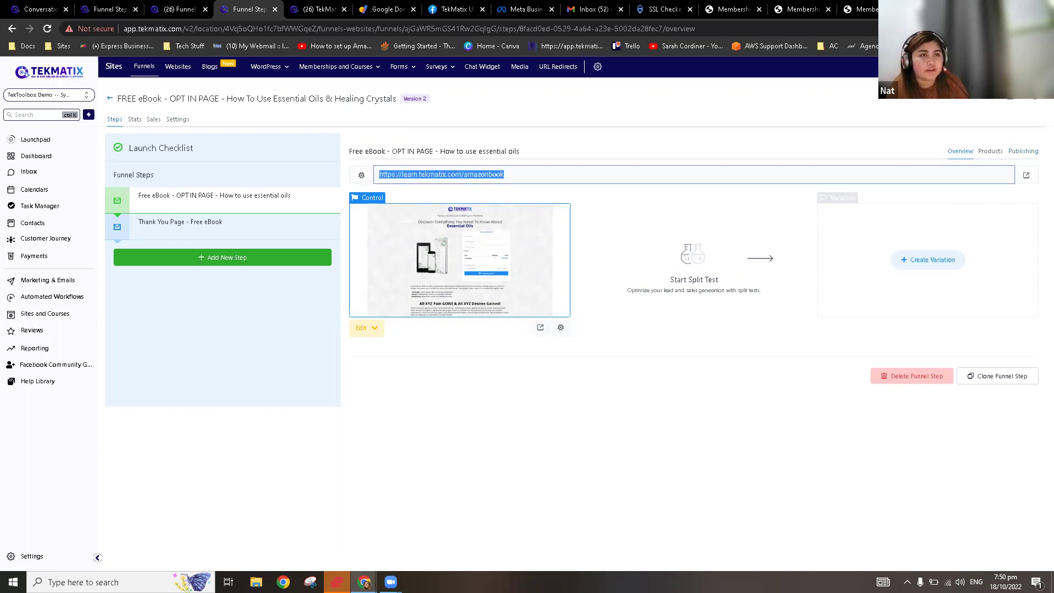
key(ctrl+c)
key(ctrl+t)
key(ctrl+v)
key(Return)
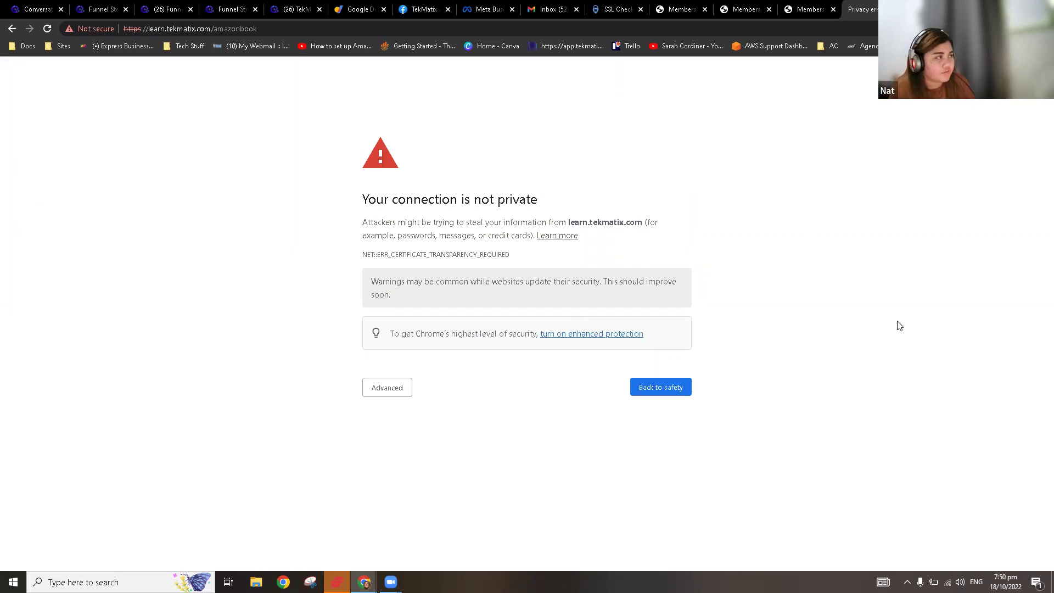
click(390, 393)
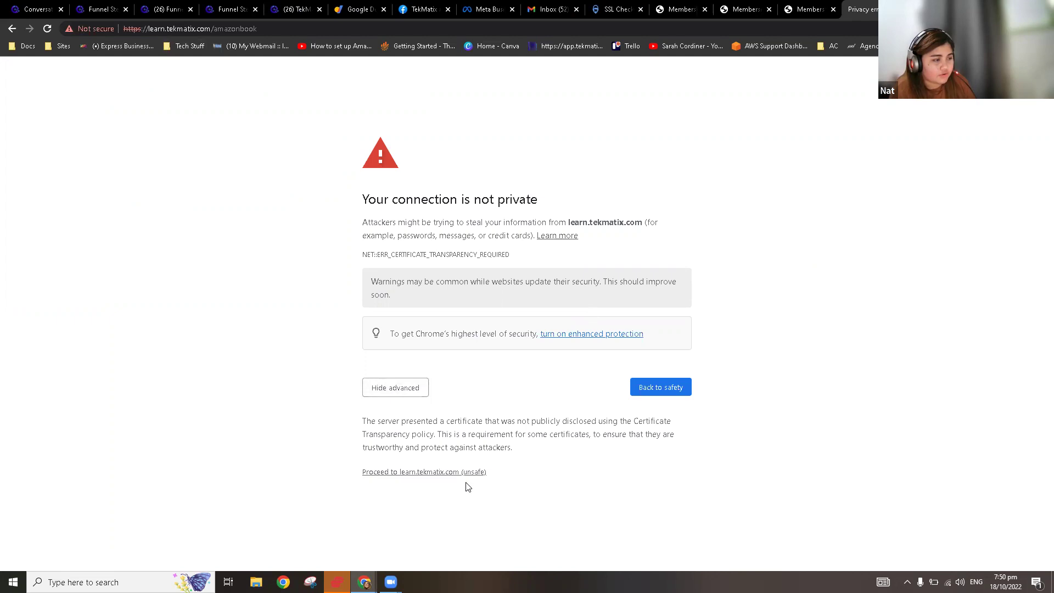
click(451, 476)
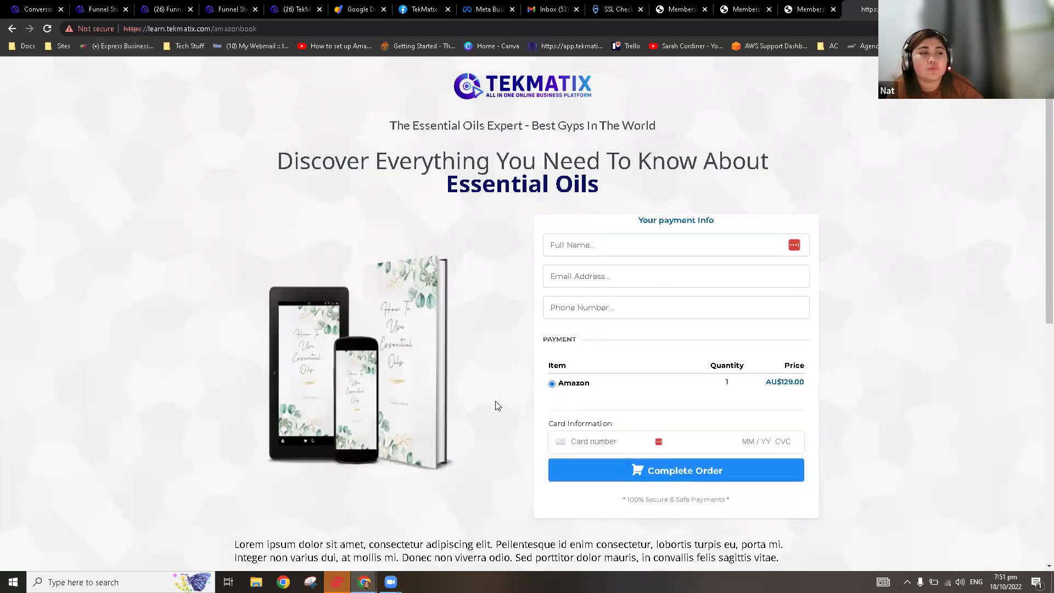
double_click(582, 387)
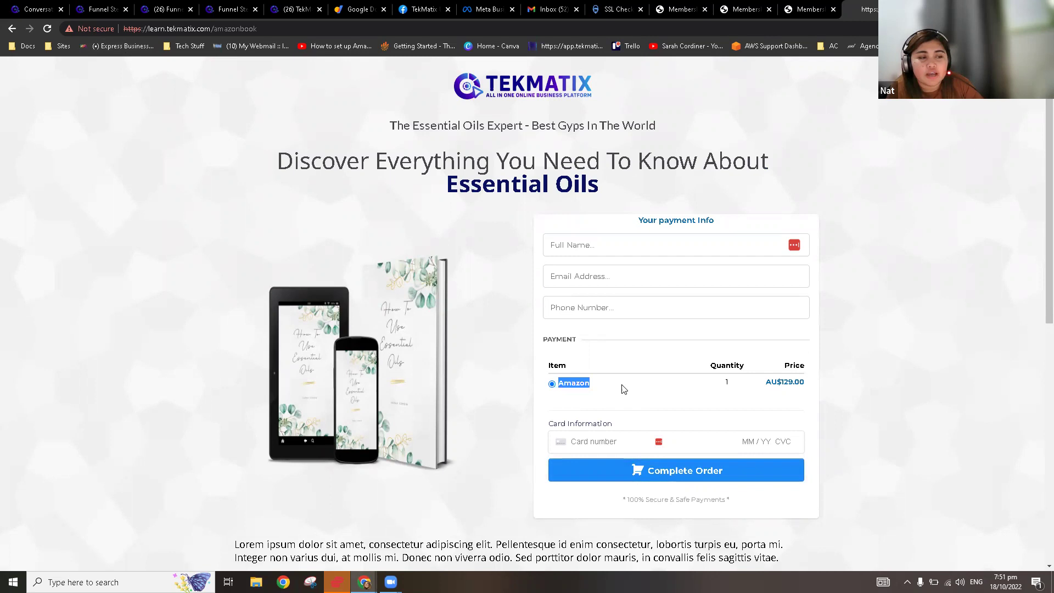
click(649, 389)
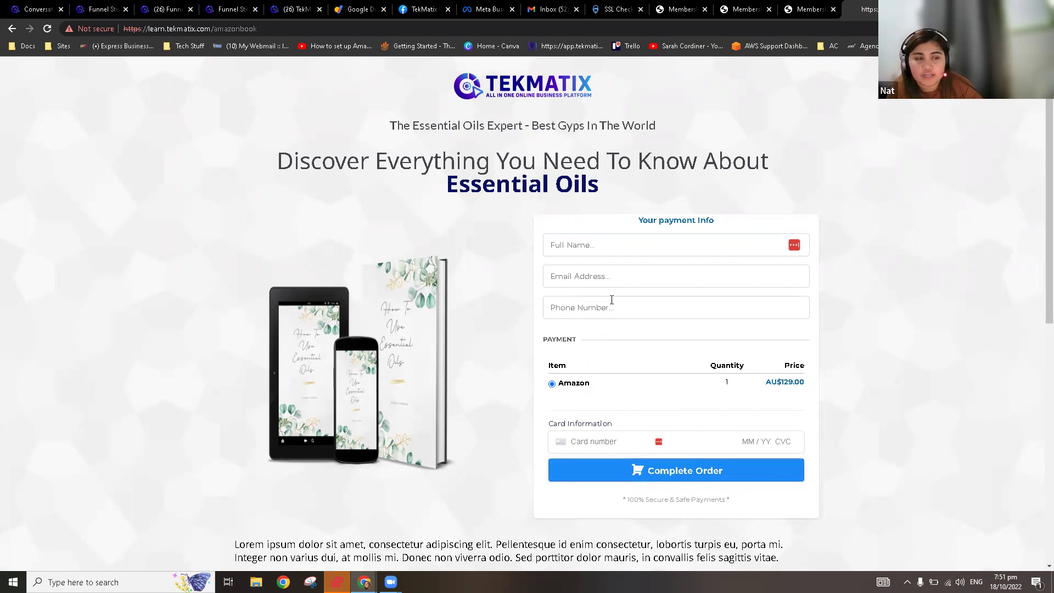
click(615, 247)
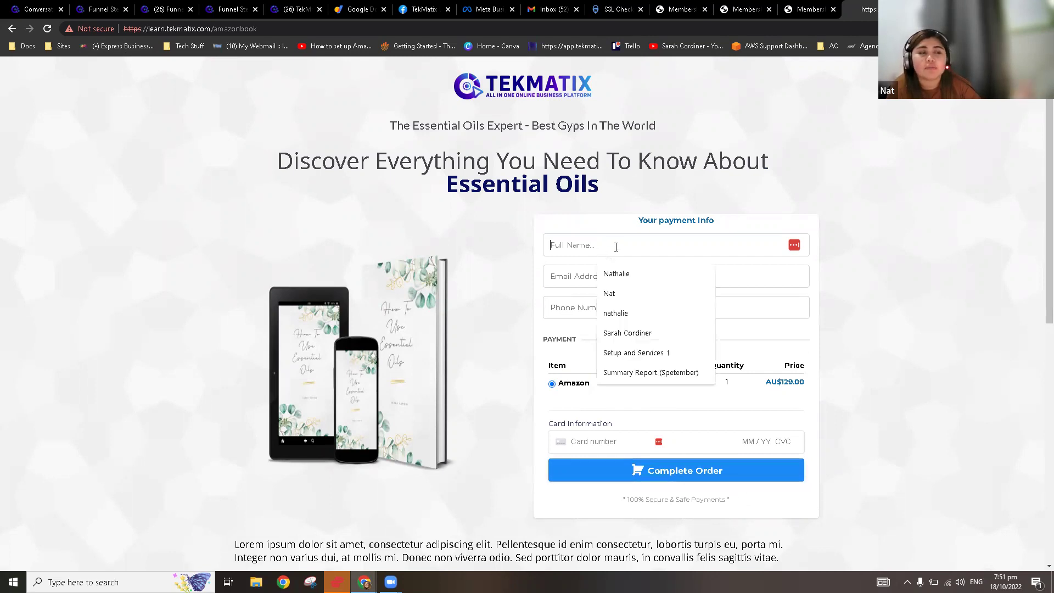
click(573, 282)
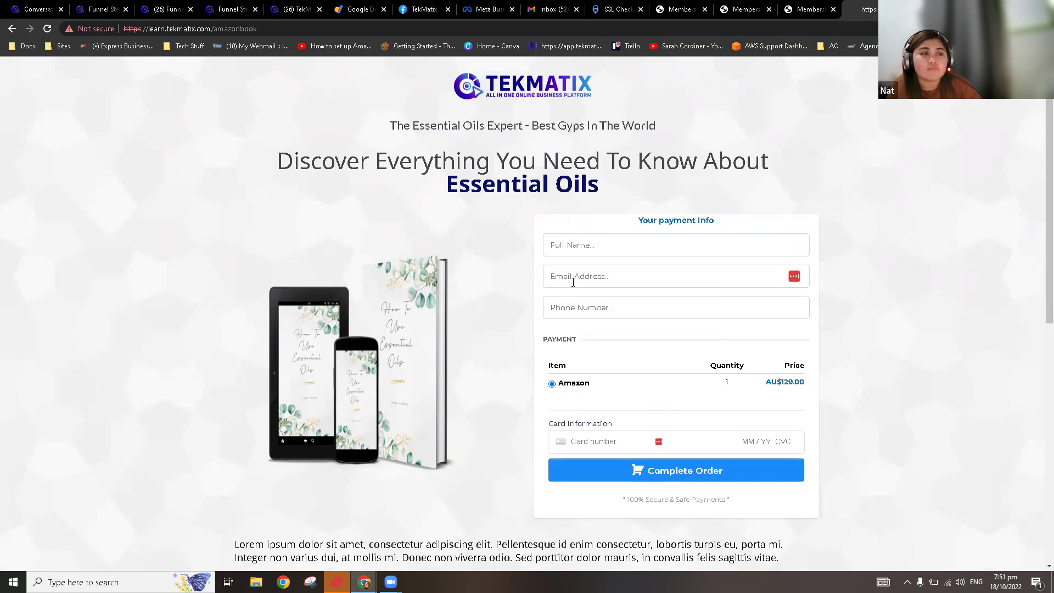
click(579, 308)
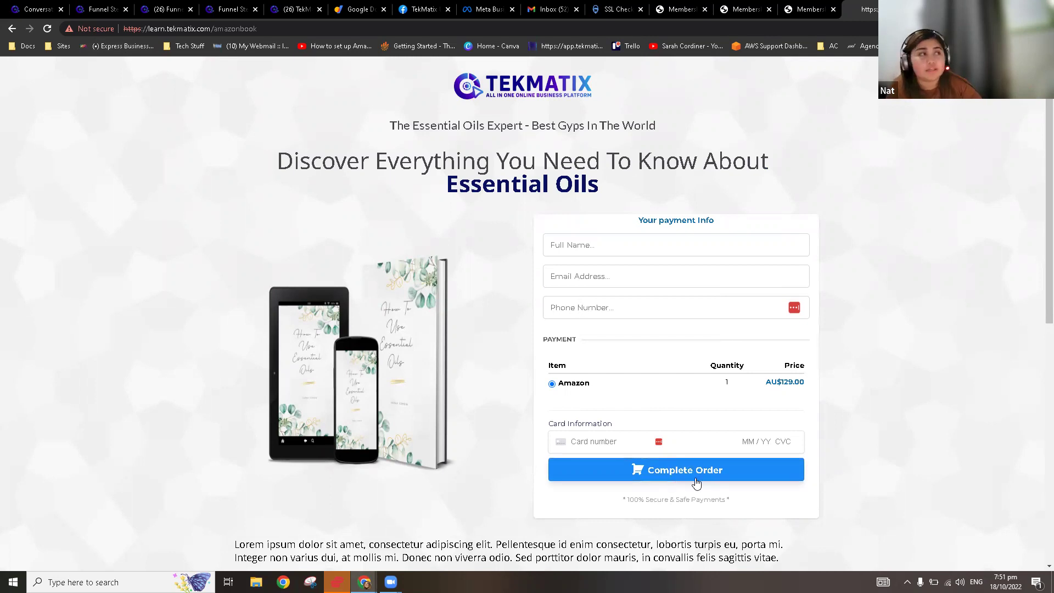
click(225, 5)
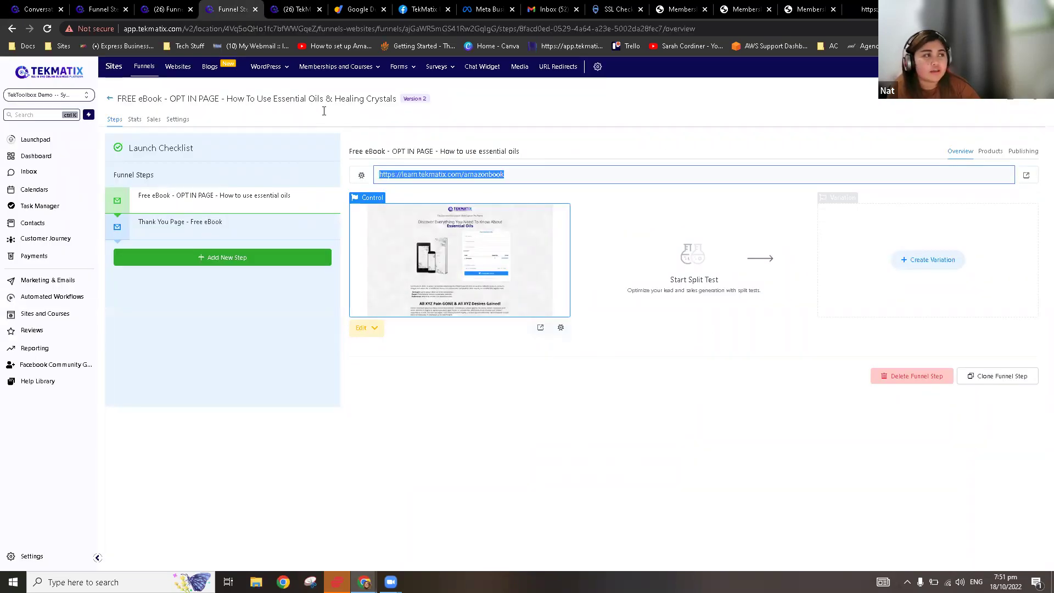
Step: Open Memberships and Courses Settings > Email Settings and view the welcome email template choices
mouse_move(328, 68)
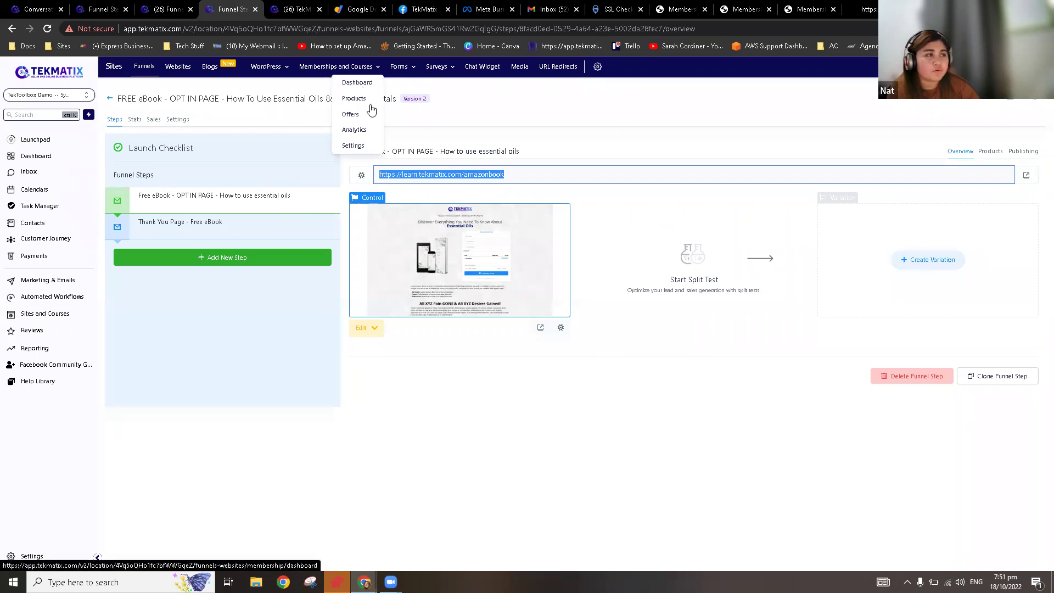
click(357, 147)
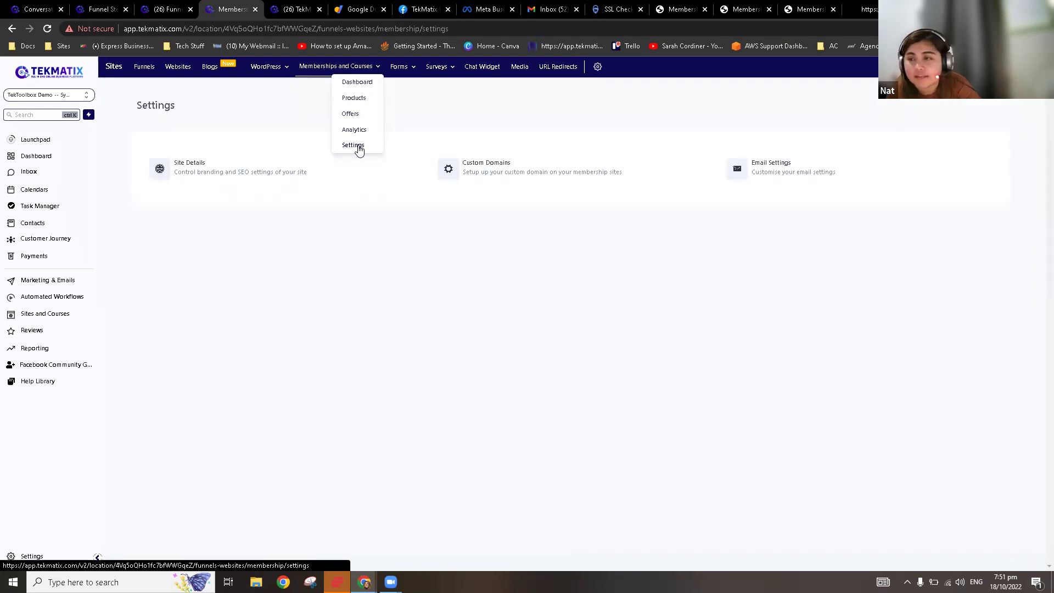
click(812, 177)
click(225, 190)
click(235, 187)
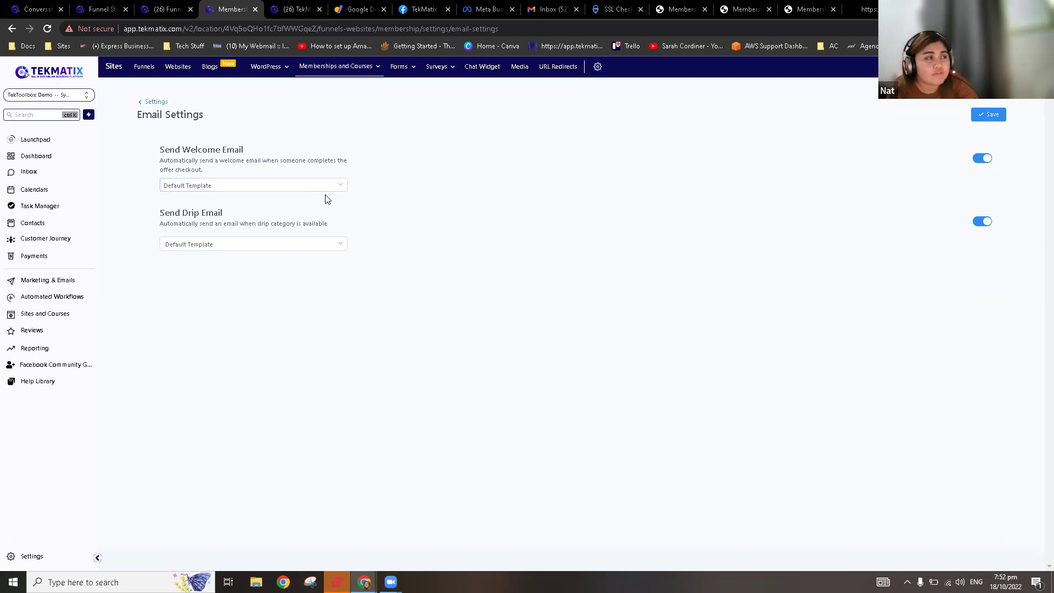
click(308, 191)
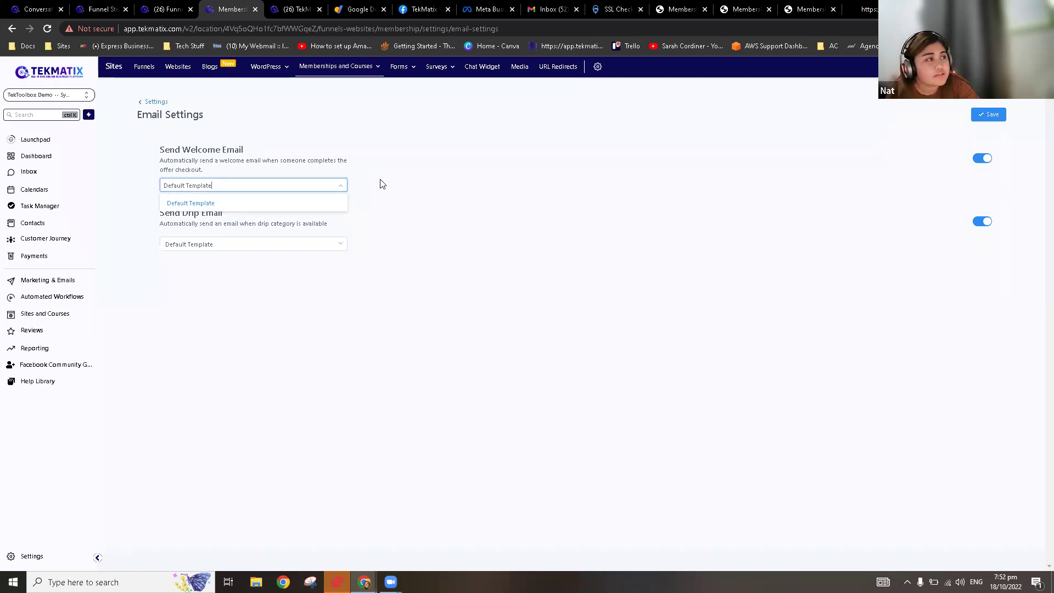
Step: Browse email Templates to the 0.1 Master Template folder and open Master Email Template - Your Standard Emails
click(65, 282)
click(215, 70)
click(213, 99)
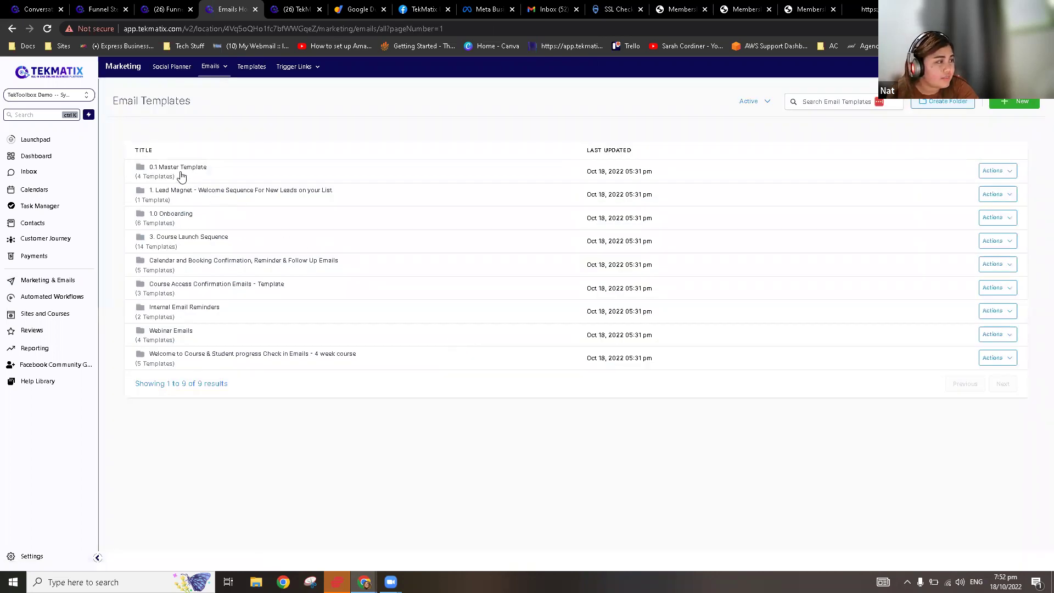
click(158, 239)
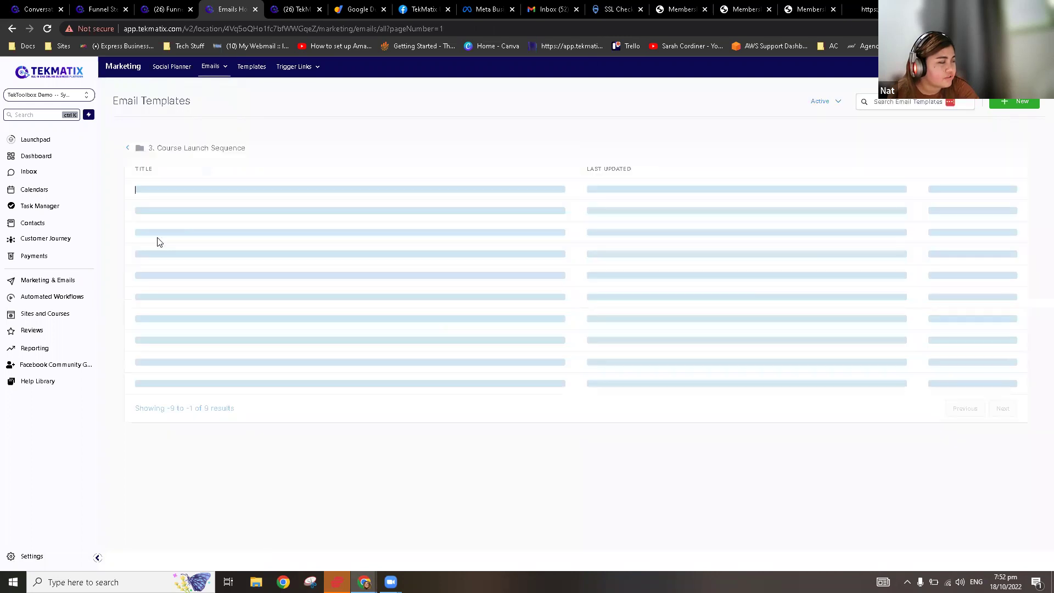
click(128, 148)
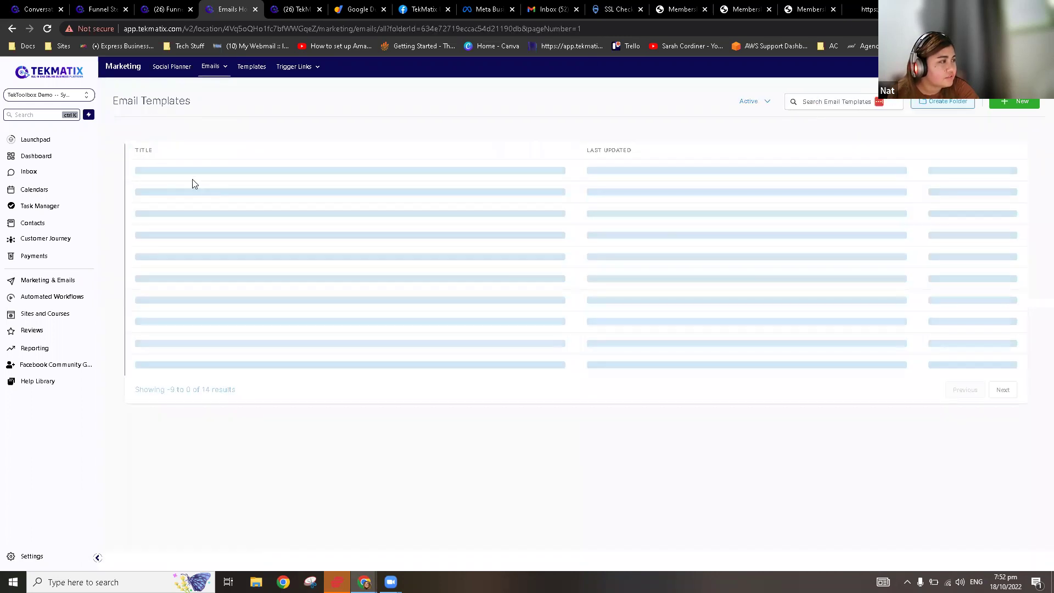
click(186, 174)
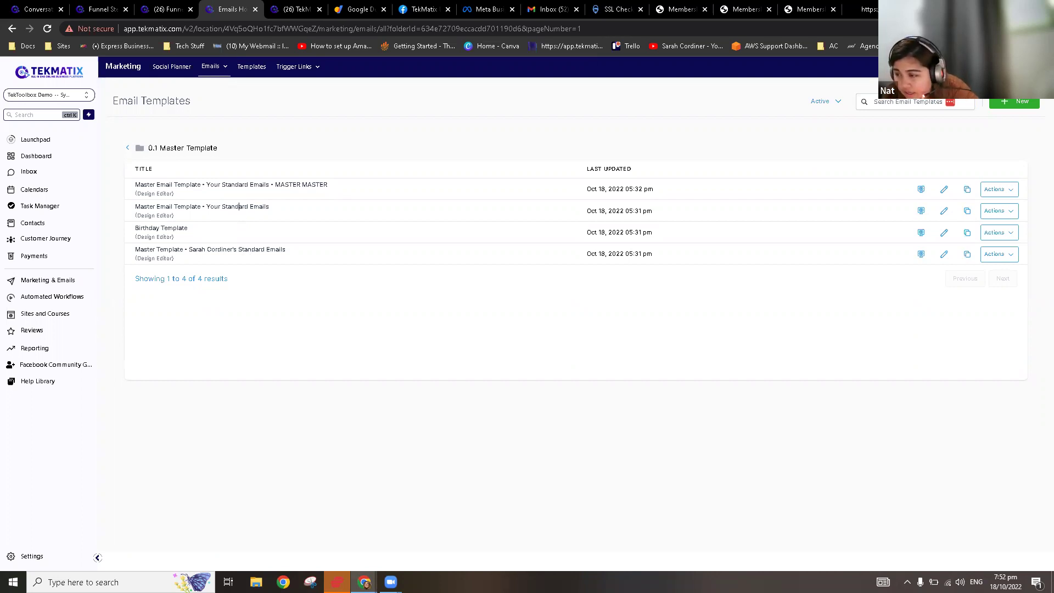
click(239, 207)
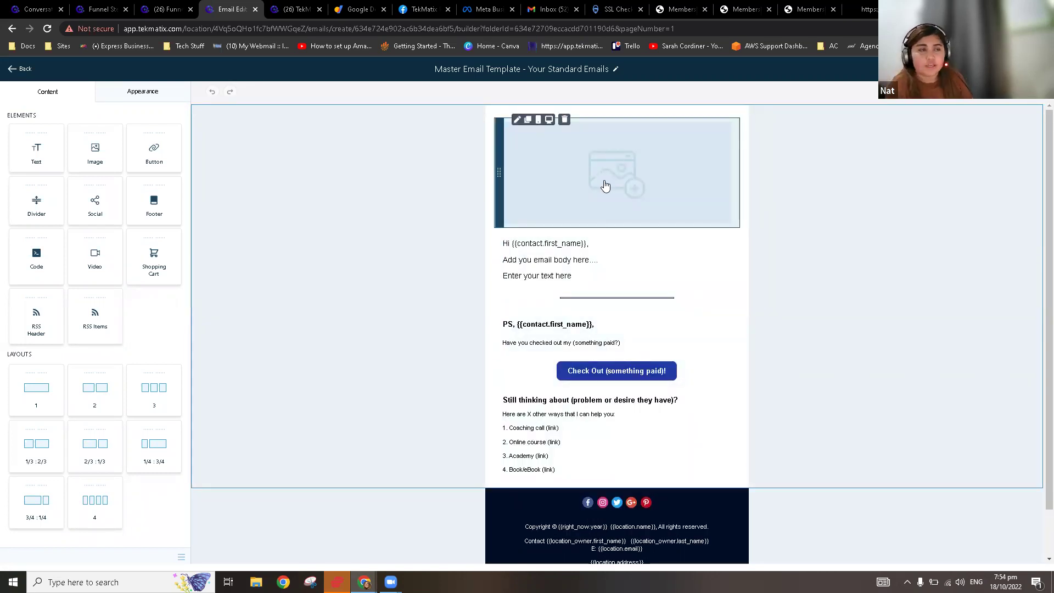
Step: Rename the email template to 'Welcome to your course!'
drag(582, 114, 480, 73)
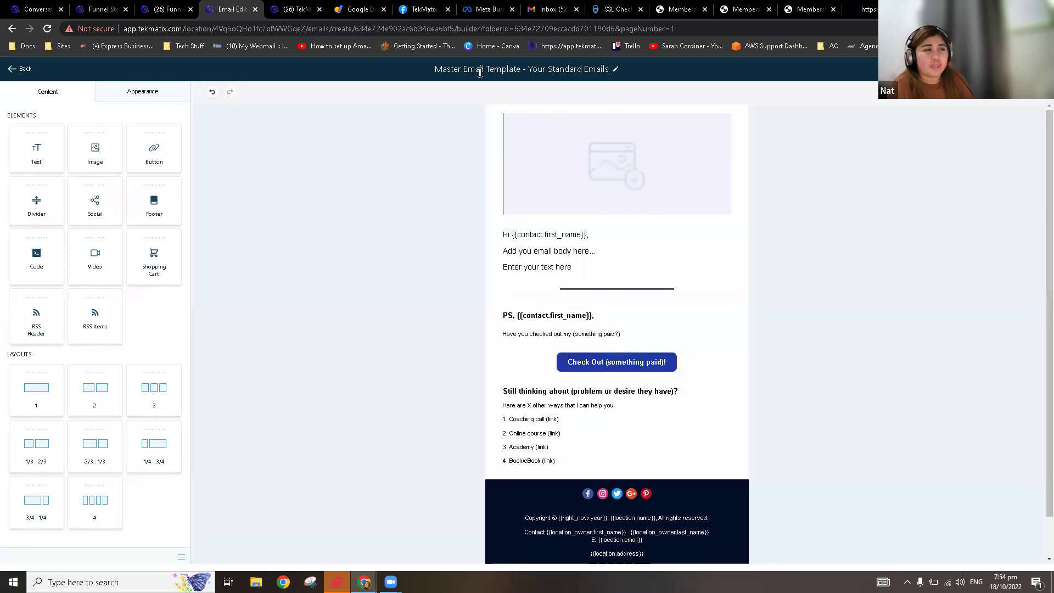
click(481, 73)
key(BackSpace)
text(Welcom)
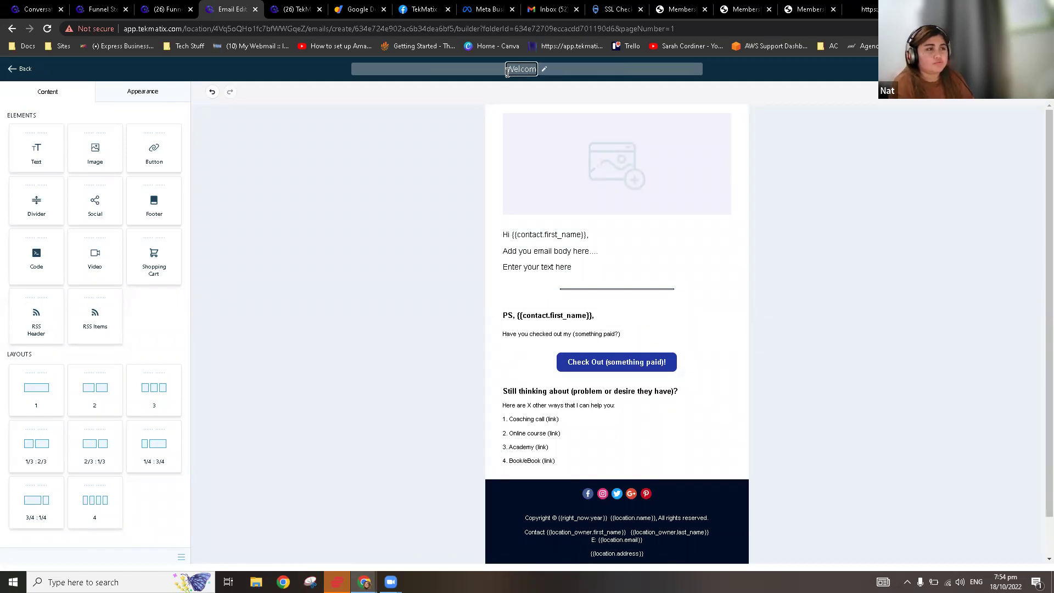
text(e to your course!)
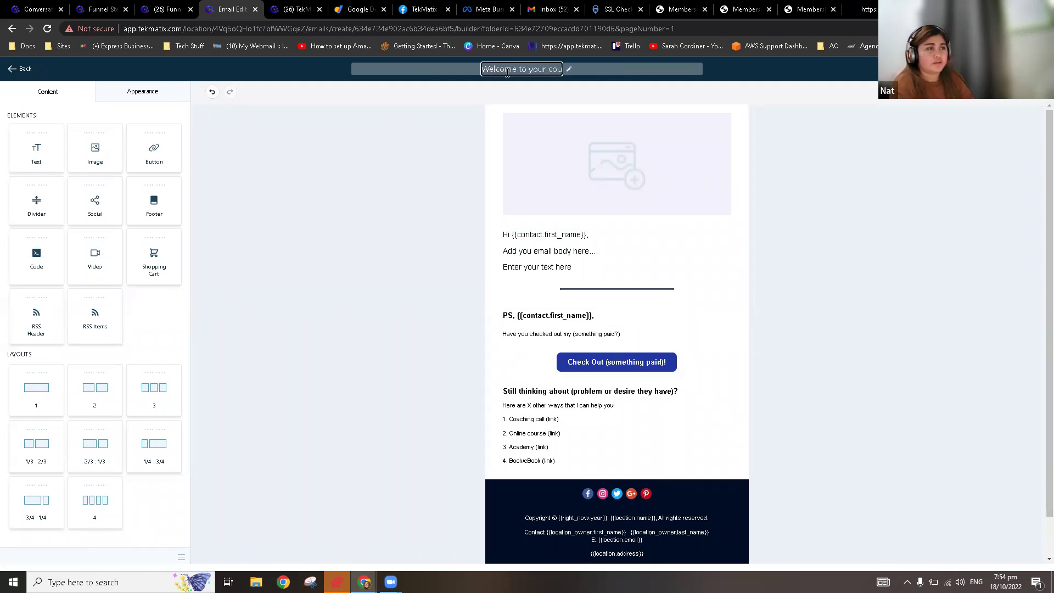
click(770, 185)
Step: Delete the PS and 'Still thinking about' blocks, then reopen the greeting text block
click(842, 202)
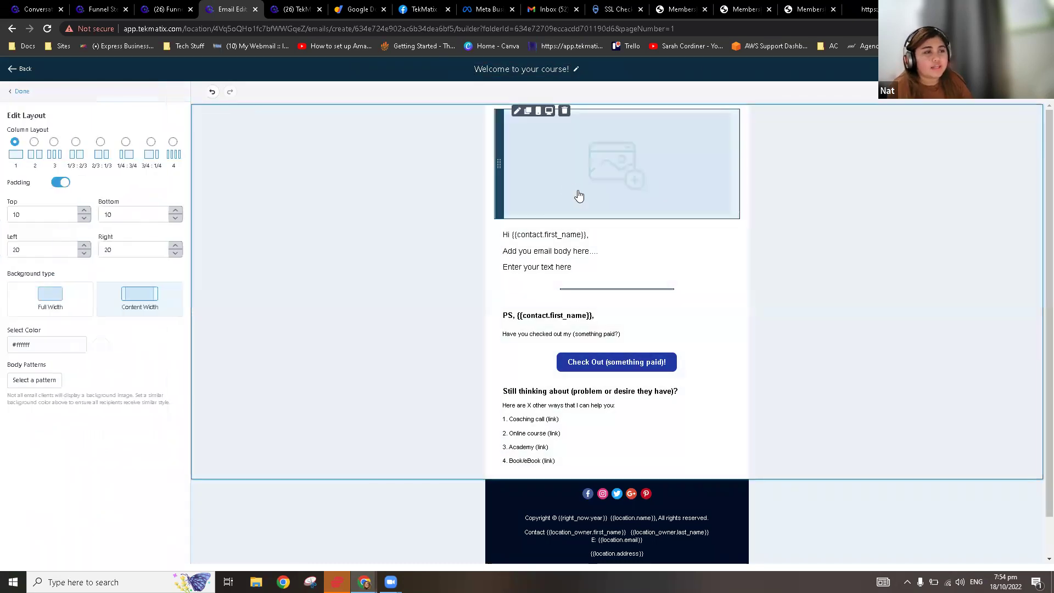
click(575, 264)
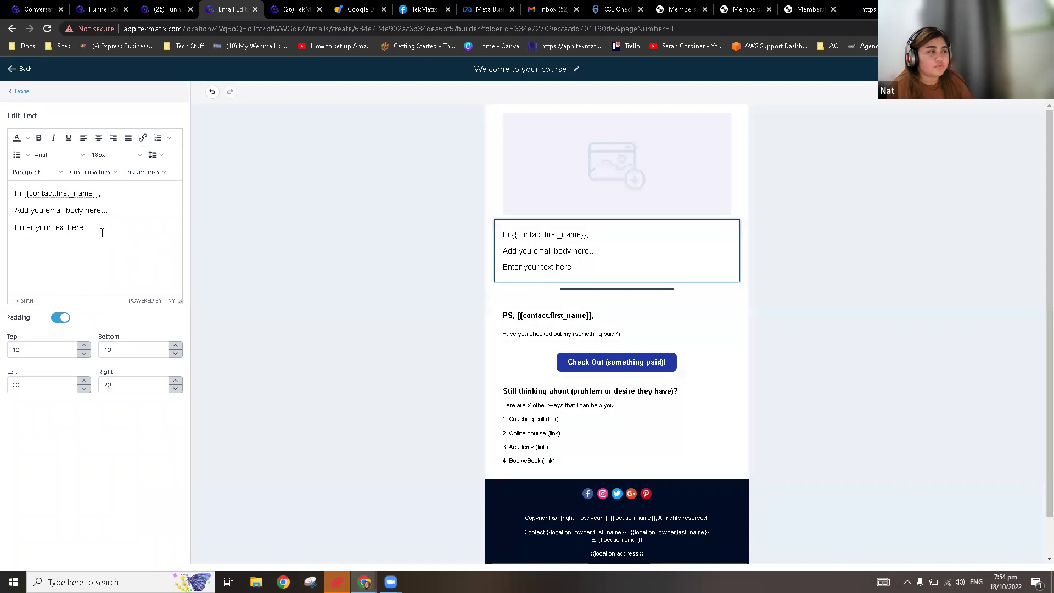
drag(101, 228, 61, 228)
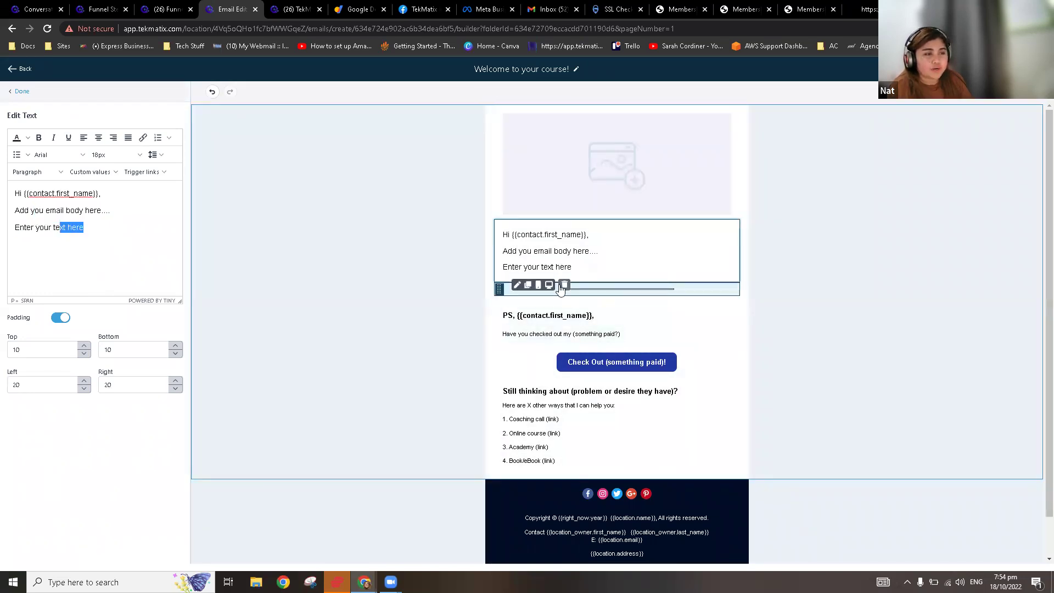
click(589, 310)
click(564, 284)
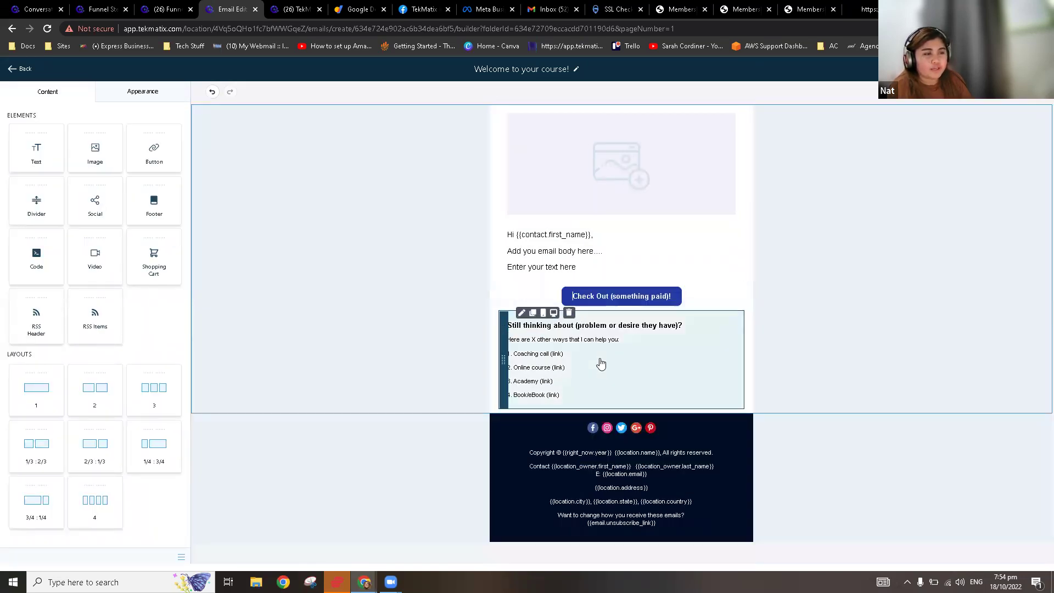
click(568, 314)
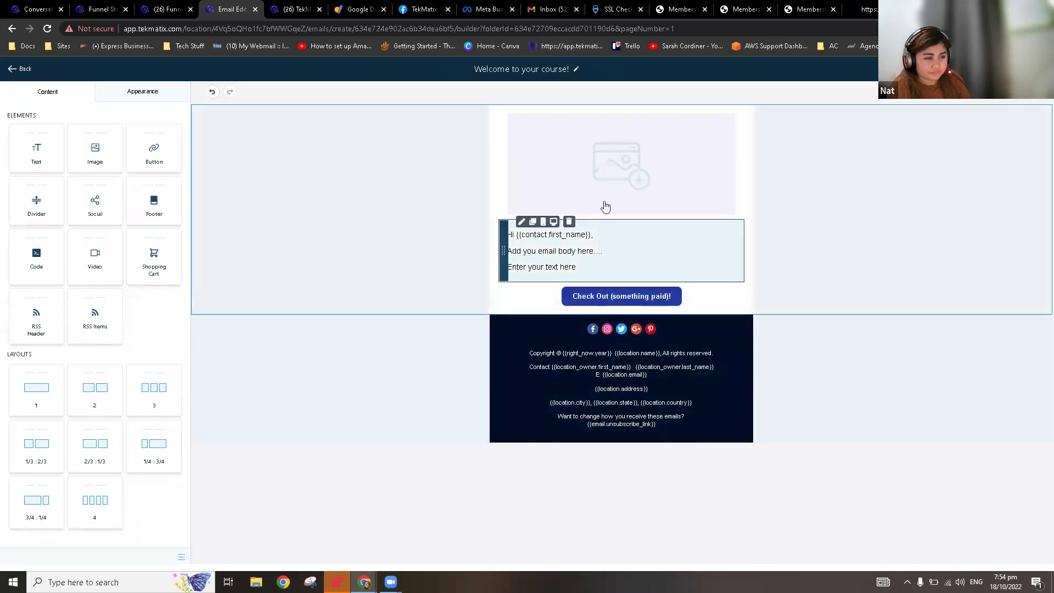
click(595, 252)
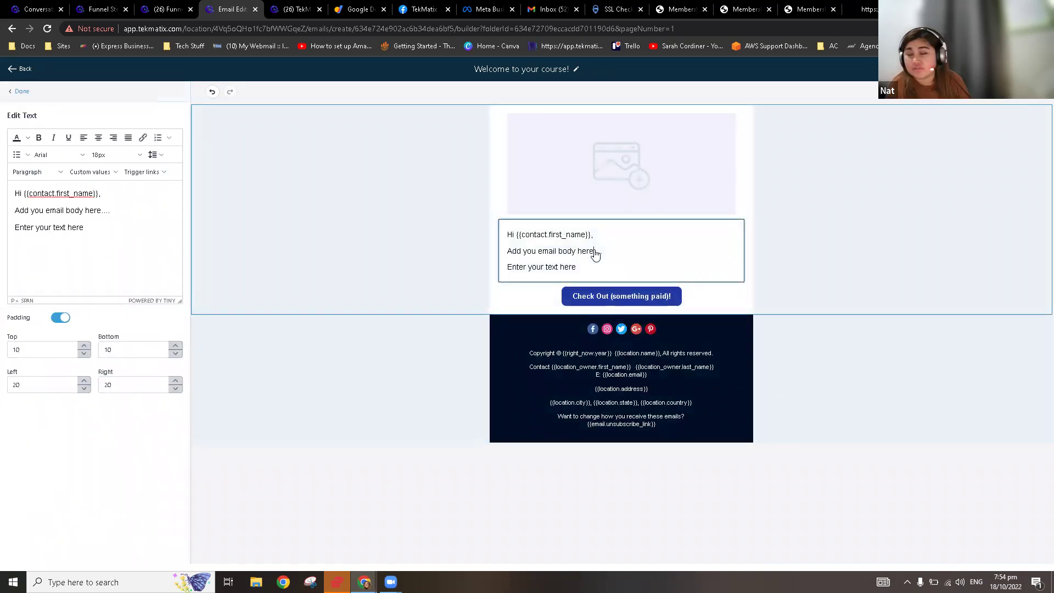
click(101, 229)
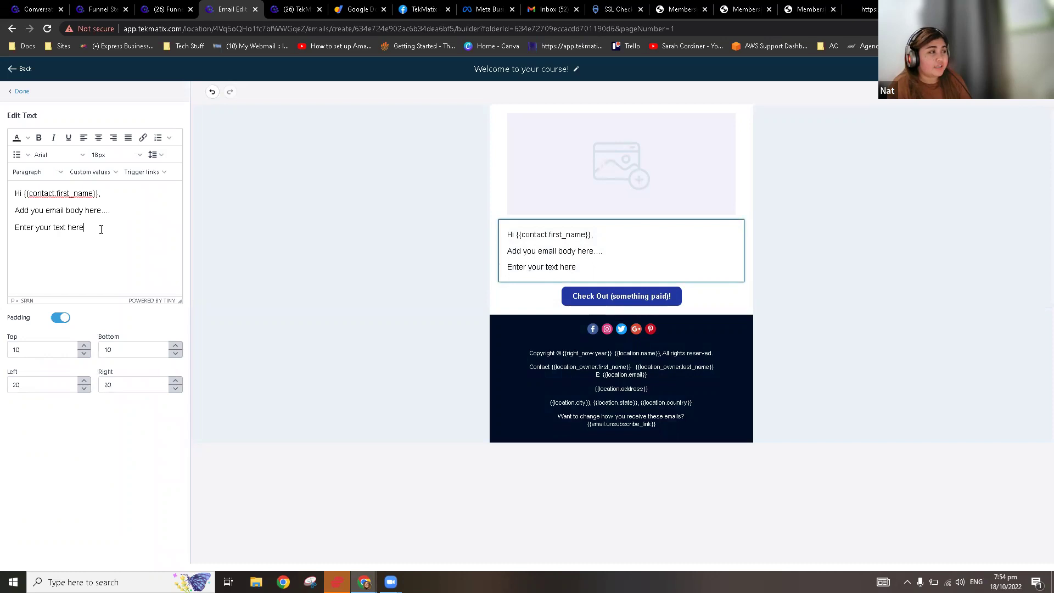
Step: Replace the placeholder body with 'Welcome to your course' and 'Here's your login' lines, plus an email label
drag(125, 226, 14, 218)
key(BackSpace)
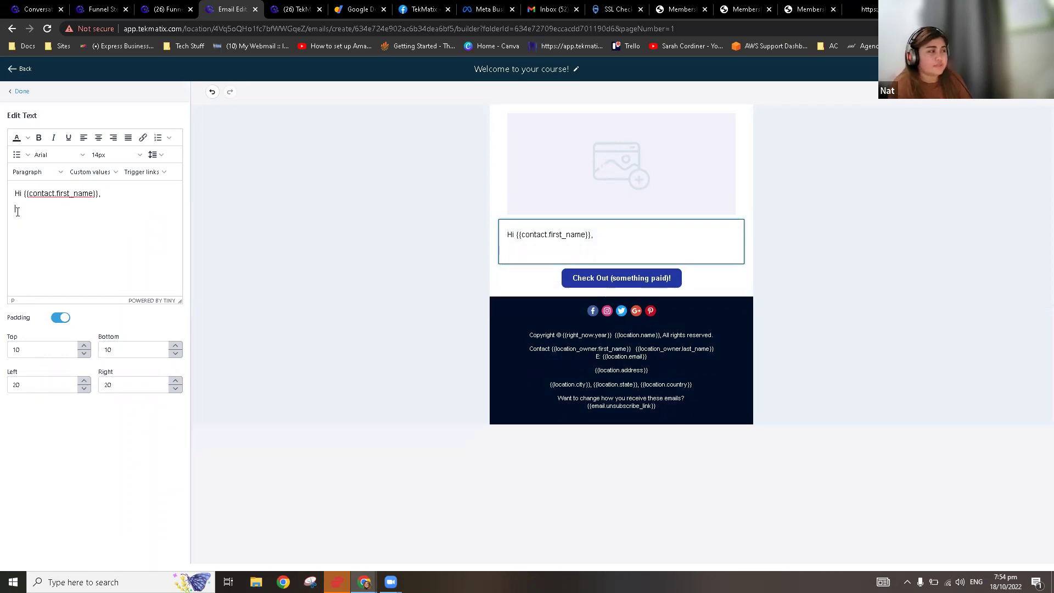
text(Welcome tyo)
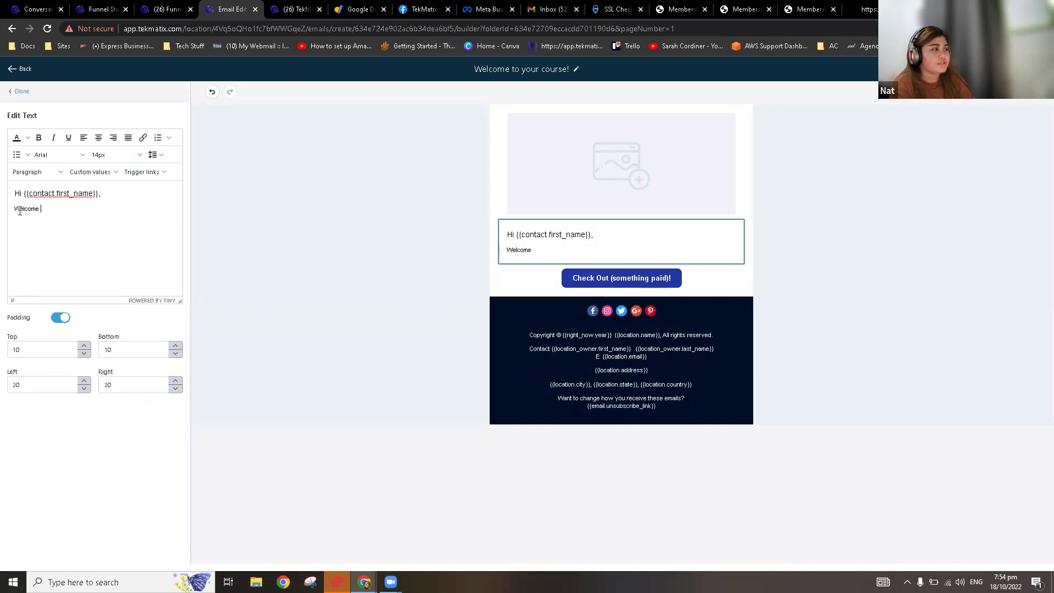
key(BackSpace)
key(BackSpace)
text(o your)
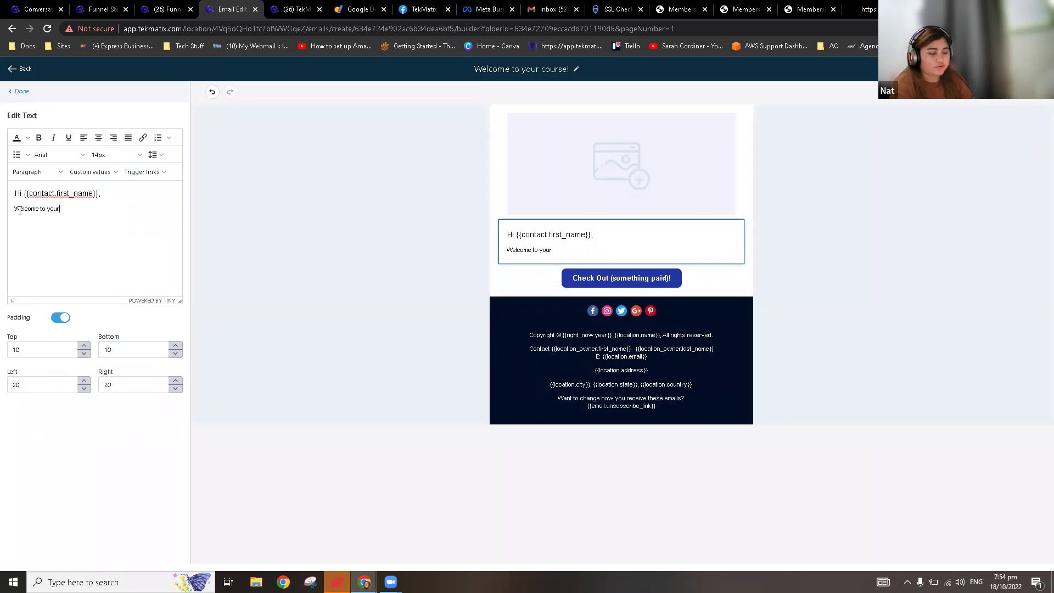
text( course)
key(Return)
key(Return)
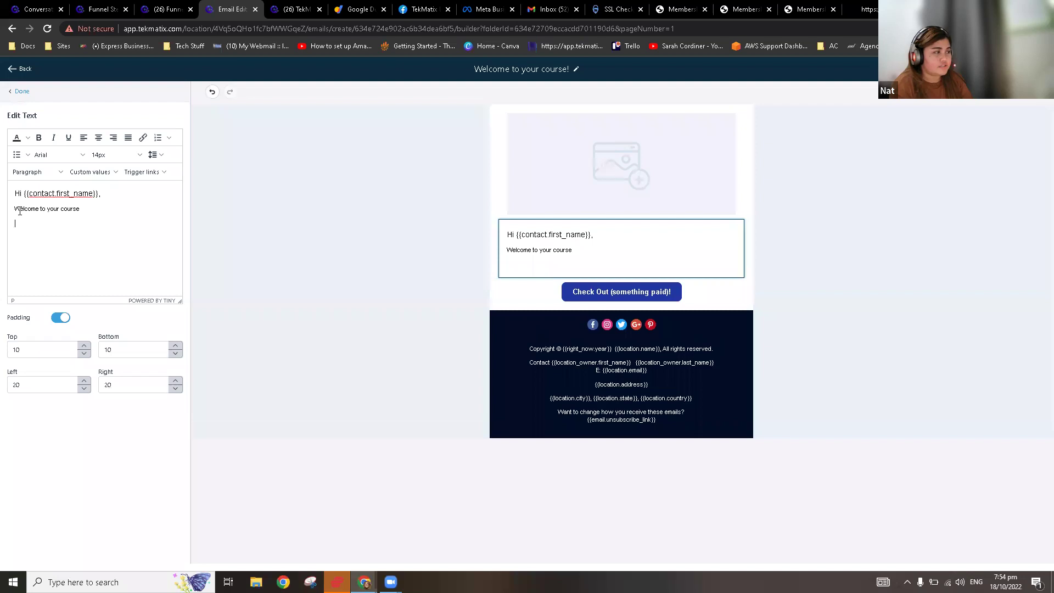
text(Here';)
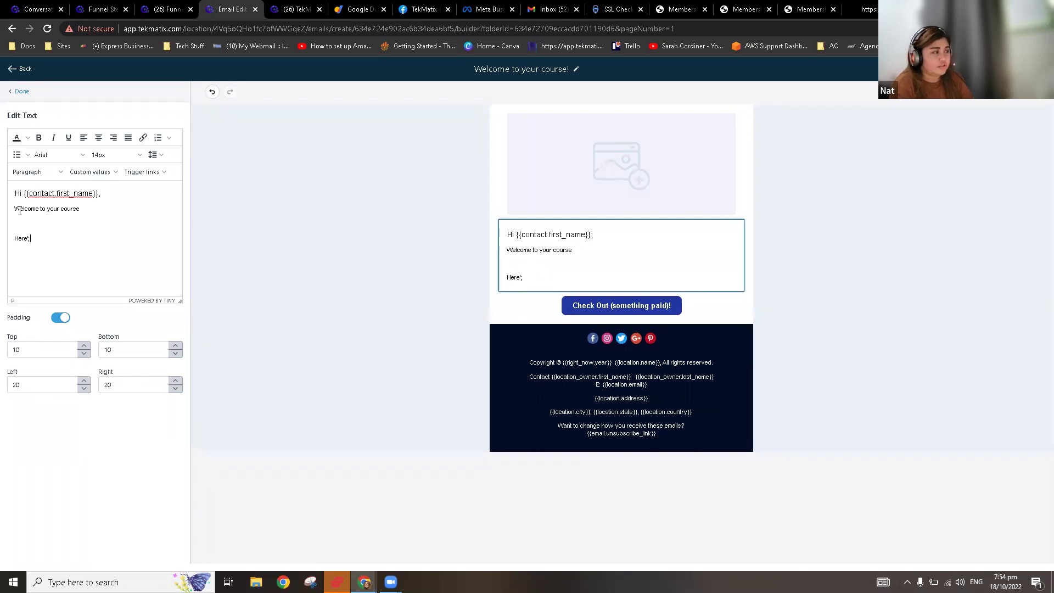
key(BackSpace)
text(s your login)
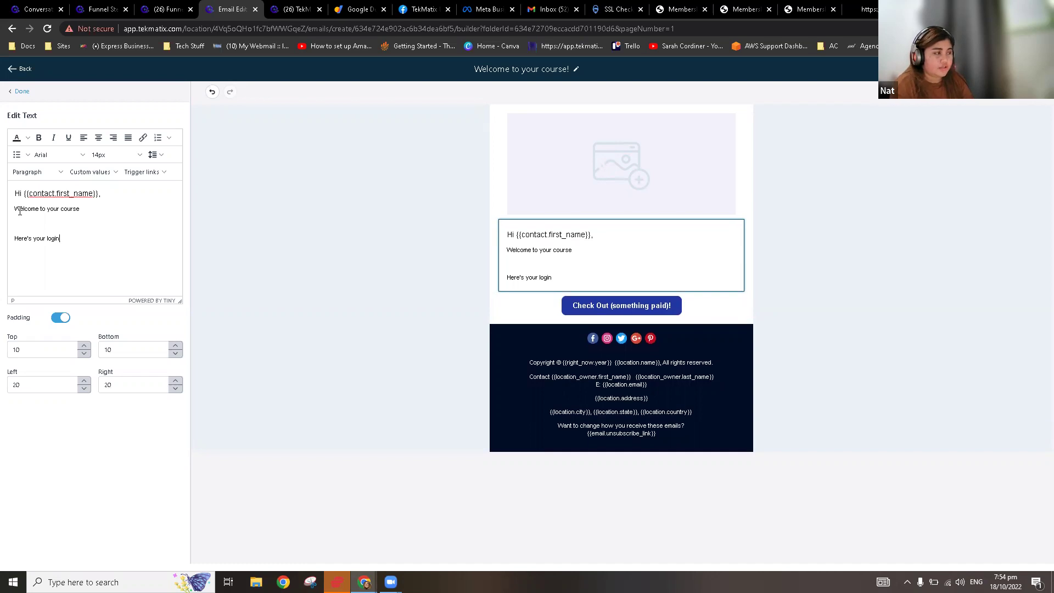
key(Return)
text(email:)
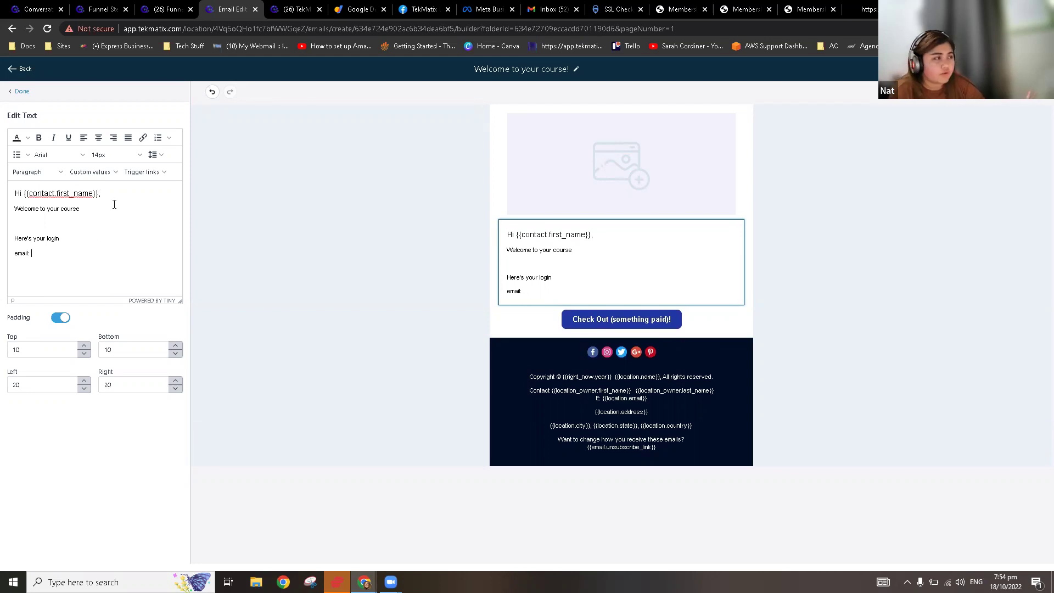
Step: Insert the Membership Contacts Email custom value, then a password label with the Password custom value
click(100, 175)
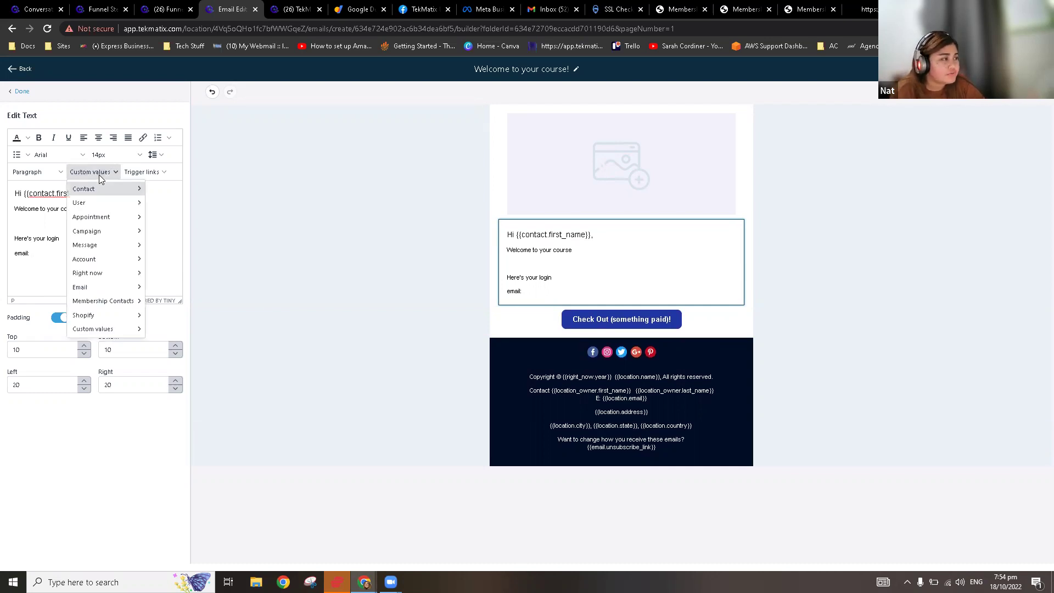
mouse_move(129, 302)
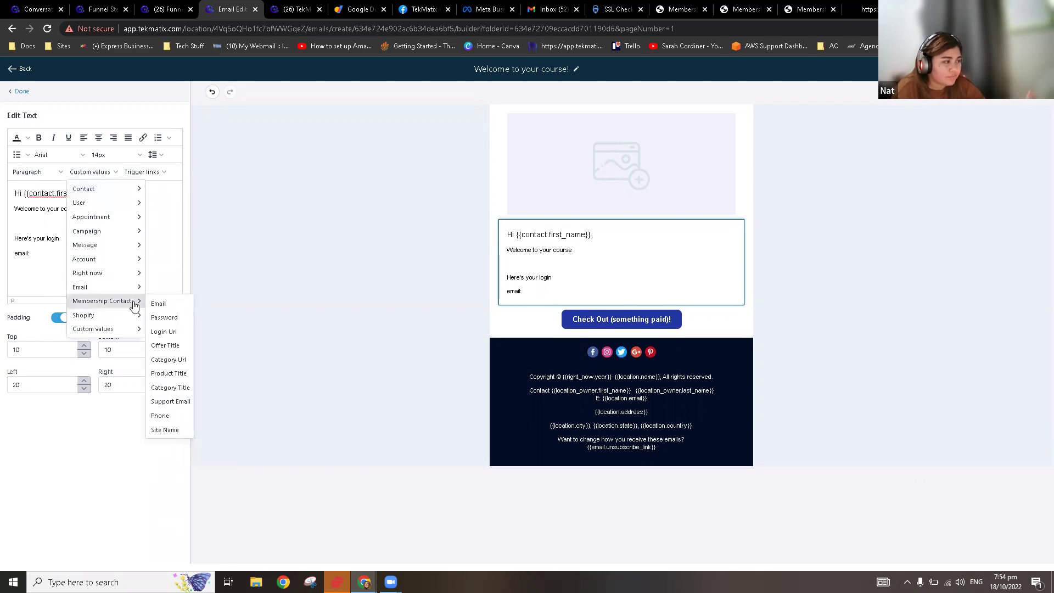
click(165, 306)
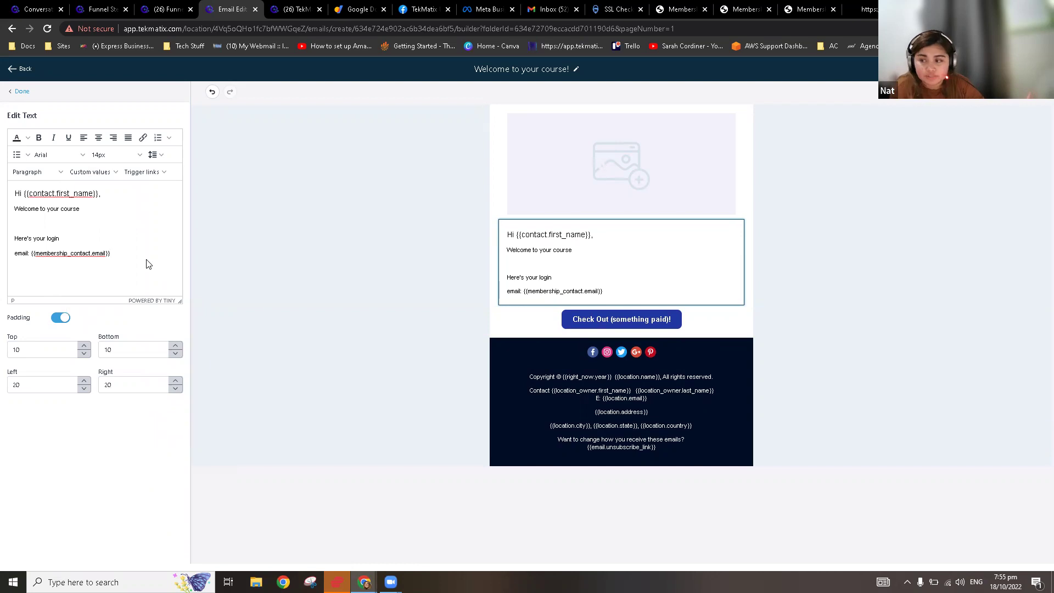
key(Return)
text(pa)
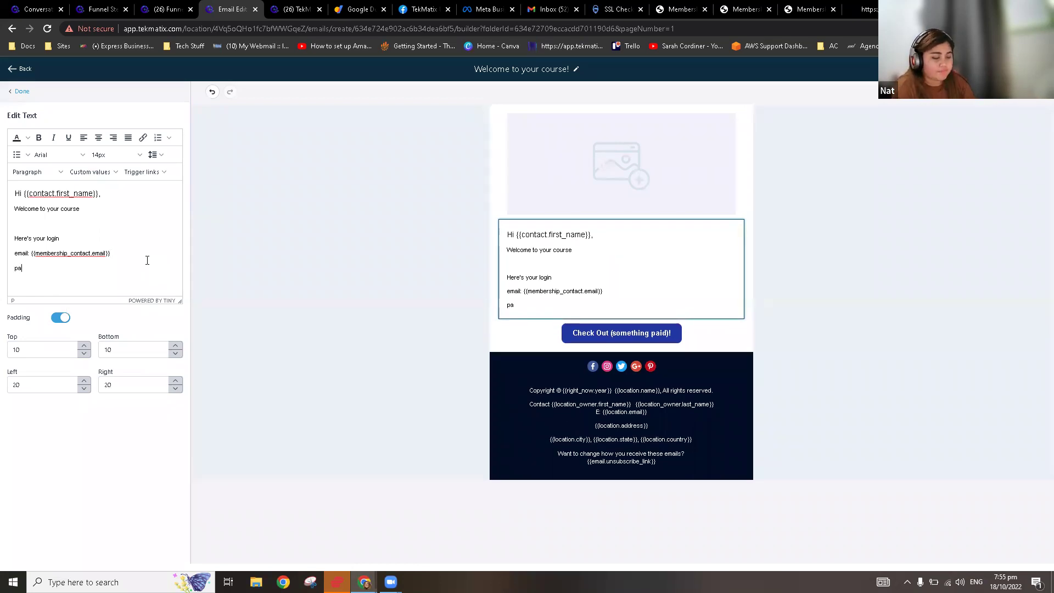
text(ssword:)
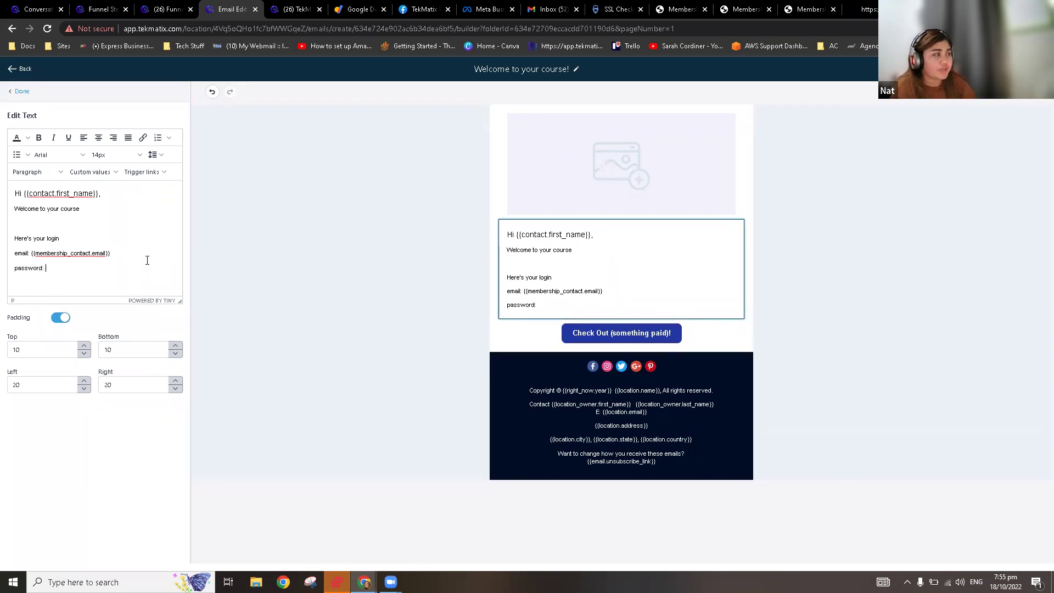
click(91, 172)
mouse_move(104, 303)
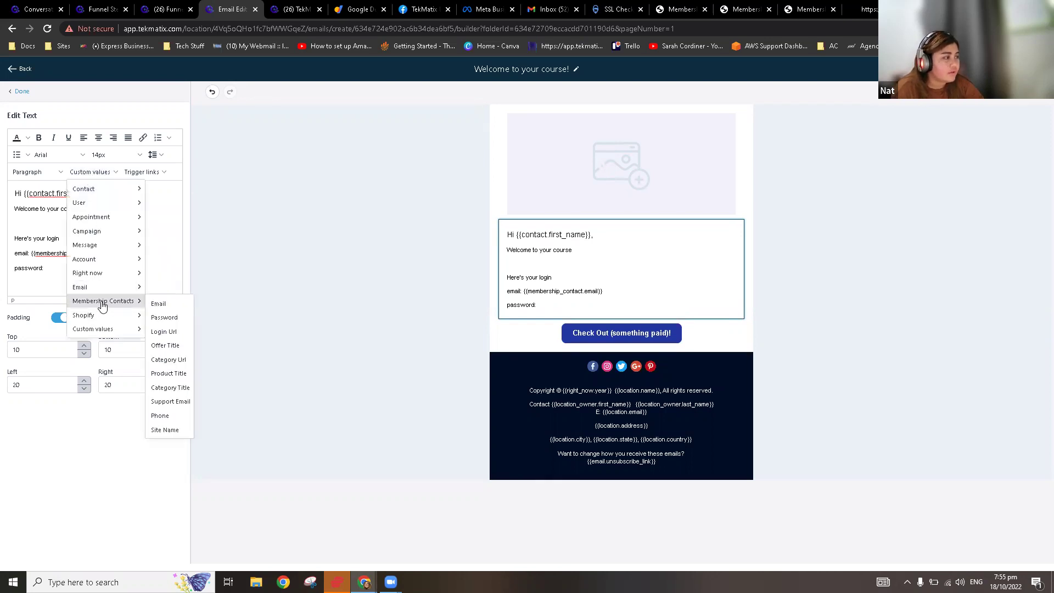
click(174, 318)
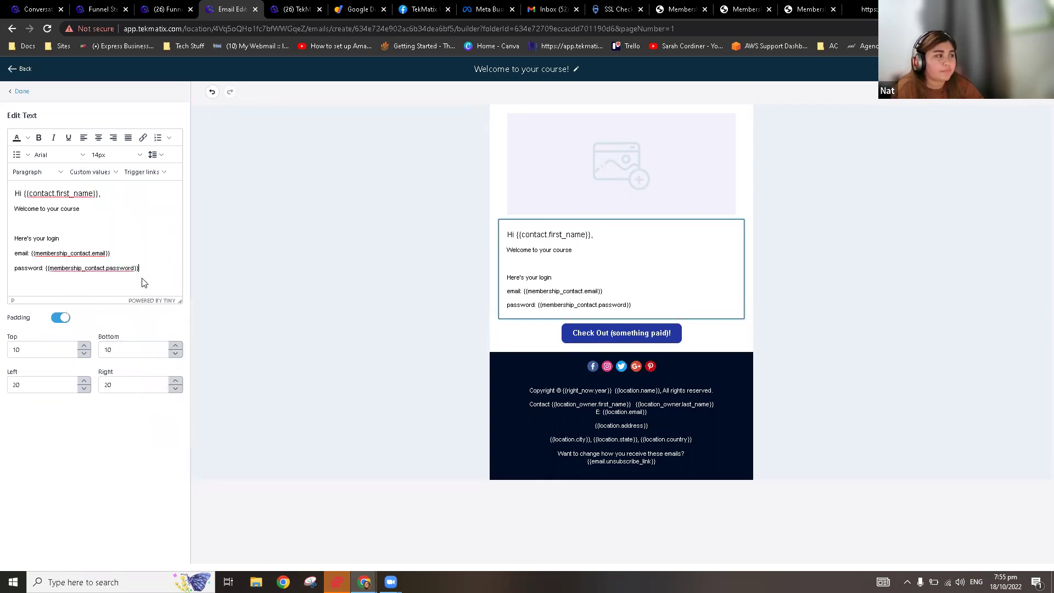
Step: Add a login line followed by the Membership Contacts Login Url custom value
key(Return)
key(Return)
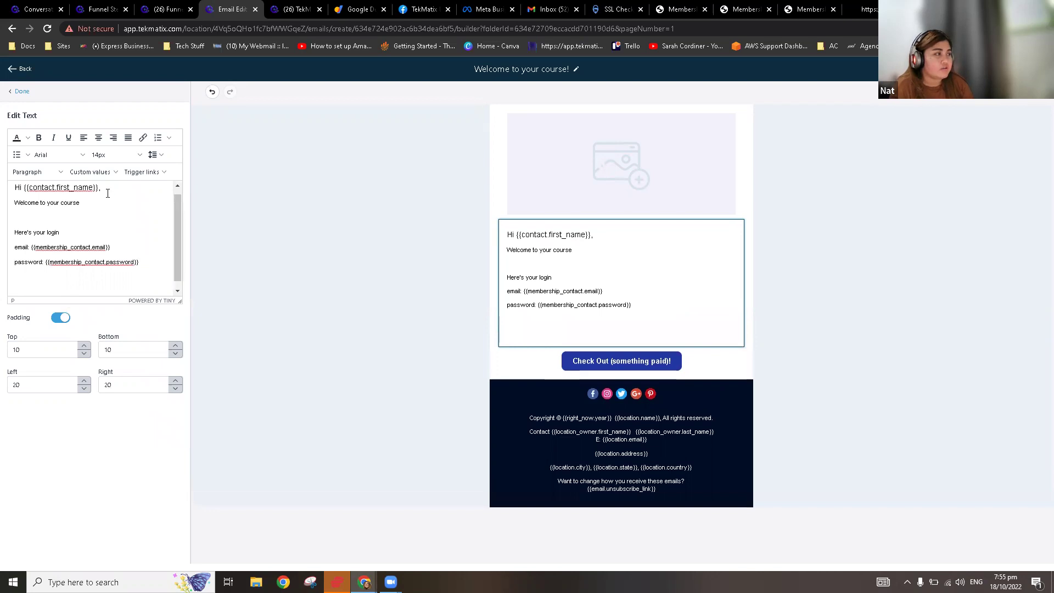
click(87, 171)
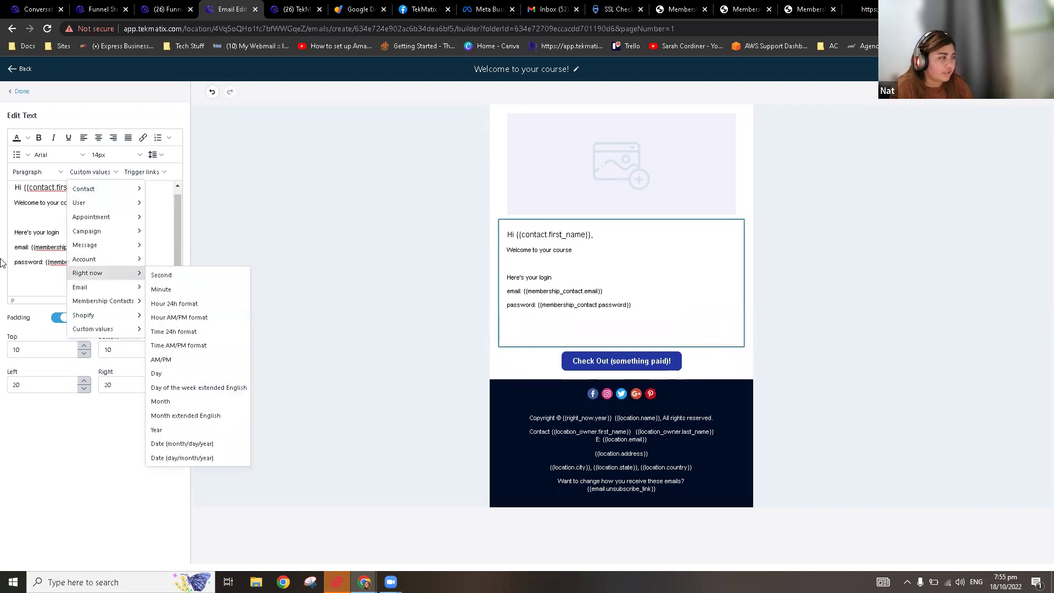
click(17, 277)
text(Login here:)
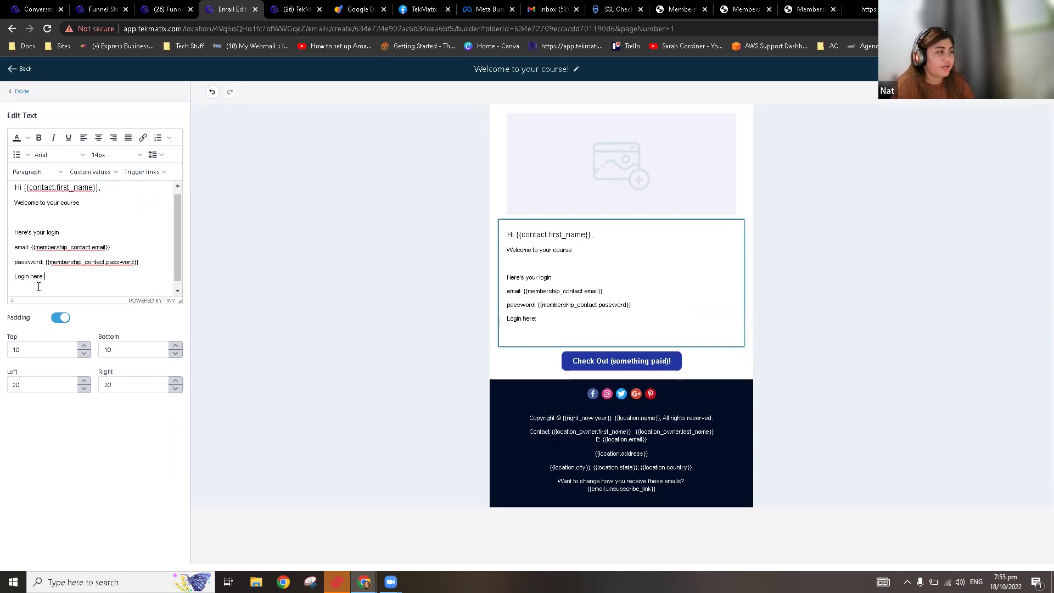
click(90, 172)
mouse_move(130, 300)
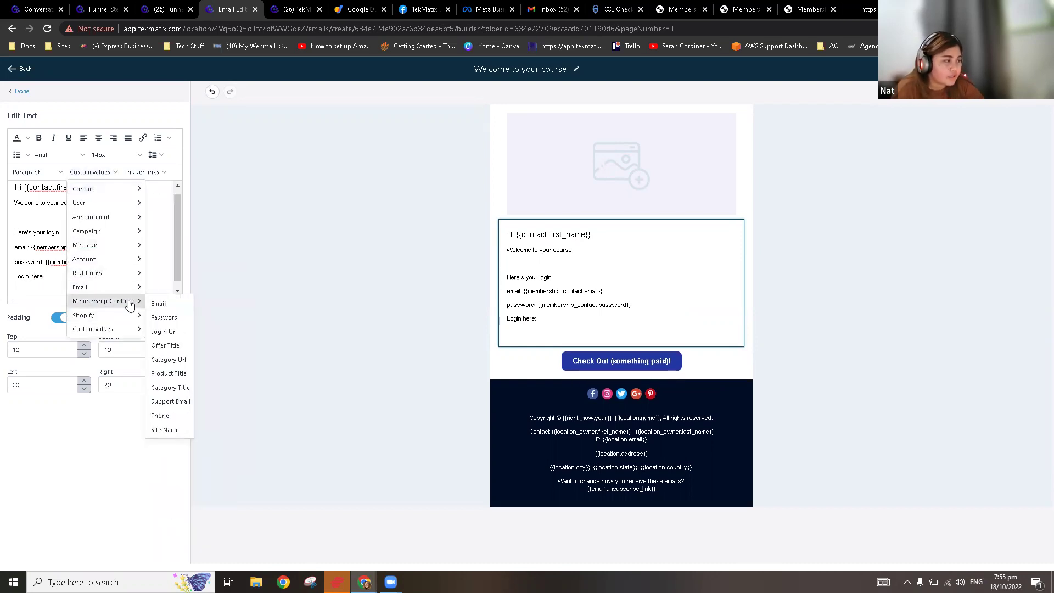
click(181, 334)
Step: Select and copy the inserted login URL placeholder text
mouse_move(137, 279)
mouse_down()
mouse_move(42, 261)
mouse_move(3, 172)
mouse_move(40, 301)
mouse_move(3, 168)
mouse_move(29, 253)
mouse_move(15, 269)
mouse_move(15, 224)
mouse_move(46, 282)
mouse_move(142, 280)
mouse_up()
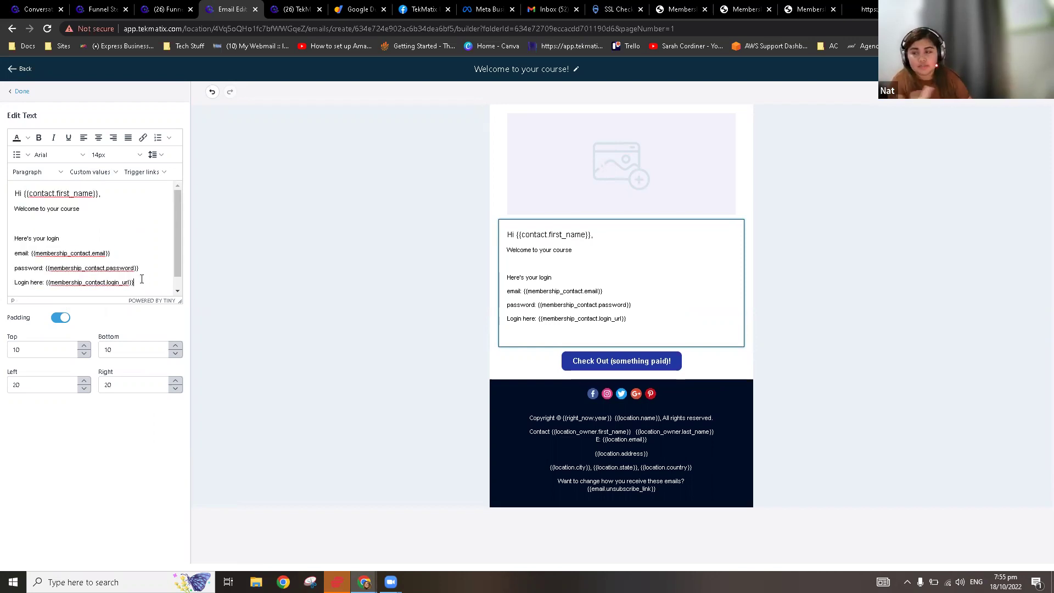
drag(142, 284, 48, 282)
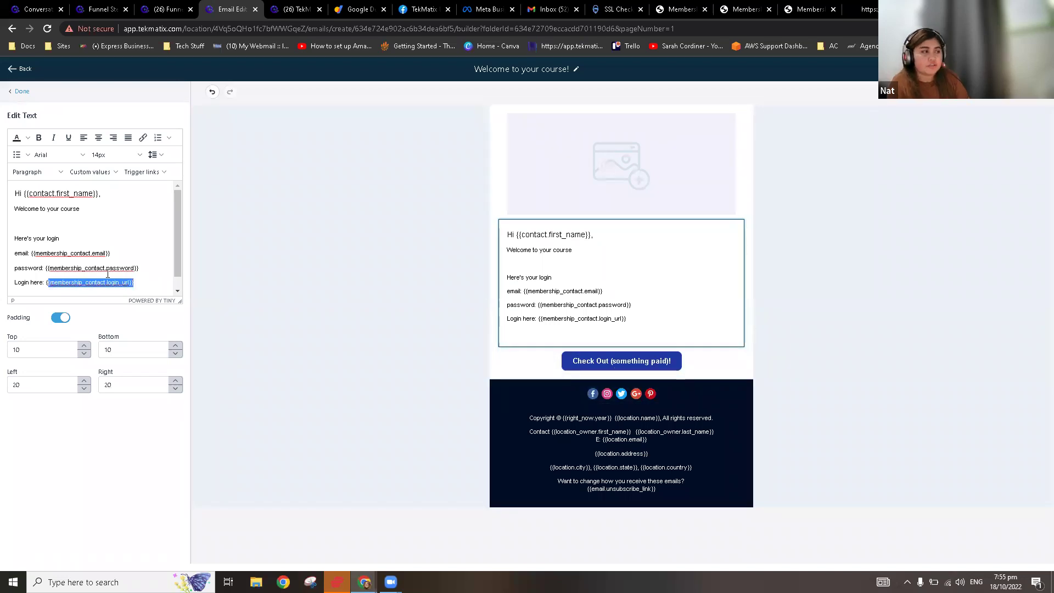
click(90, 293)
scroll(91, 294, down, 1)
drag(135, 269, 45, 270)
key(ctrl+c)
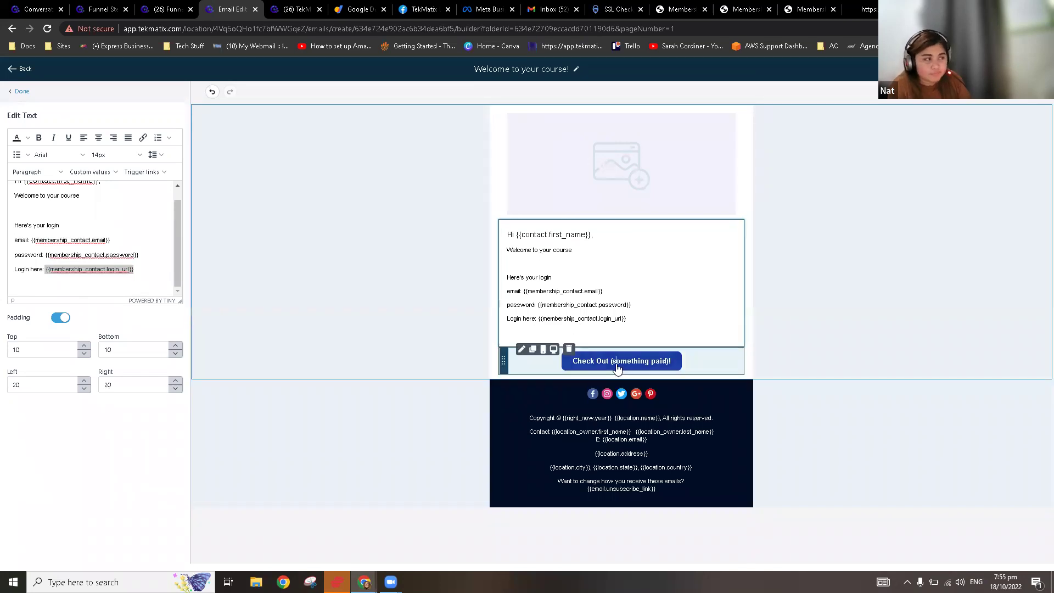
click(618, 367)
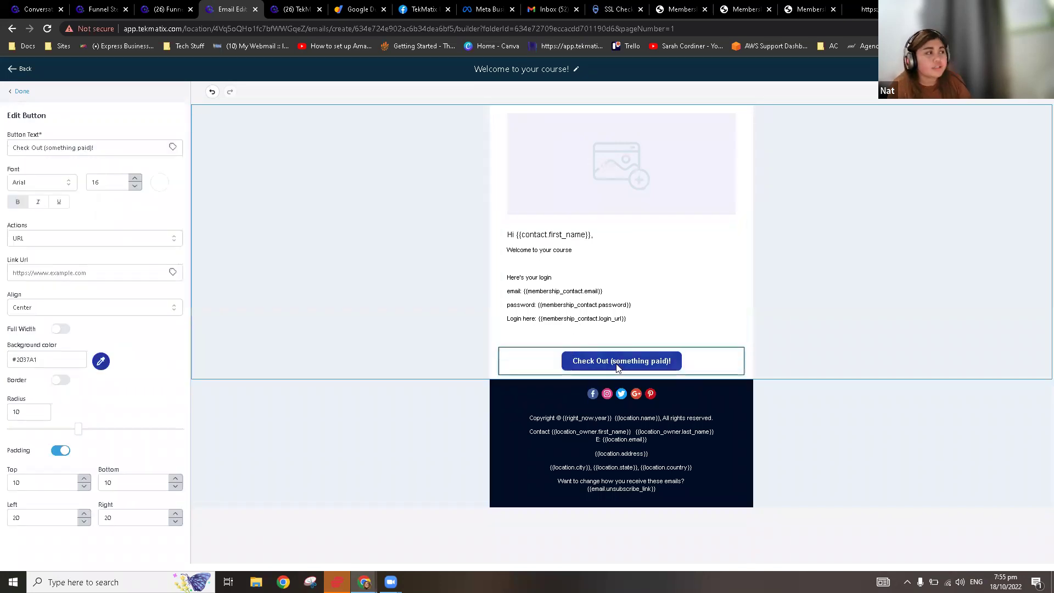
Step: Set the Check Out button's Link Url to {{membership_contact.login_url}}, removing the leading space
click(102, 274)
key(ctrl+v)
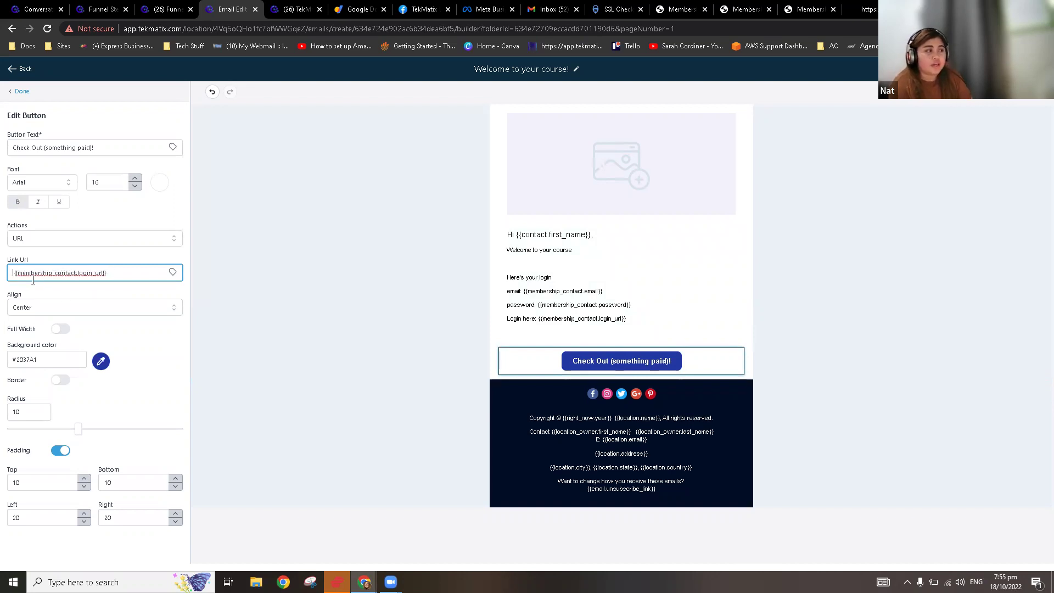
key(BackSpace)
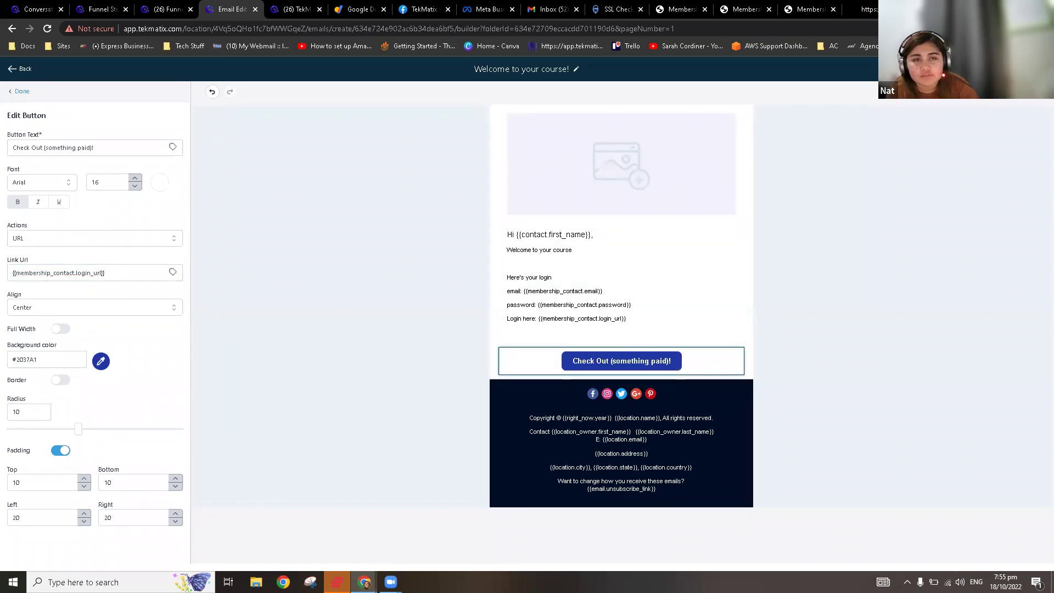
click(996, 69)
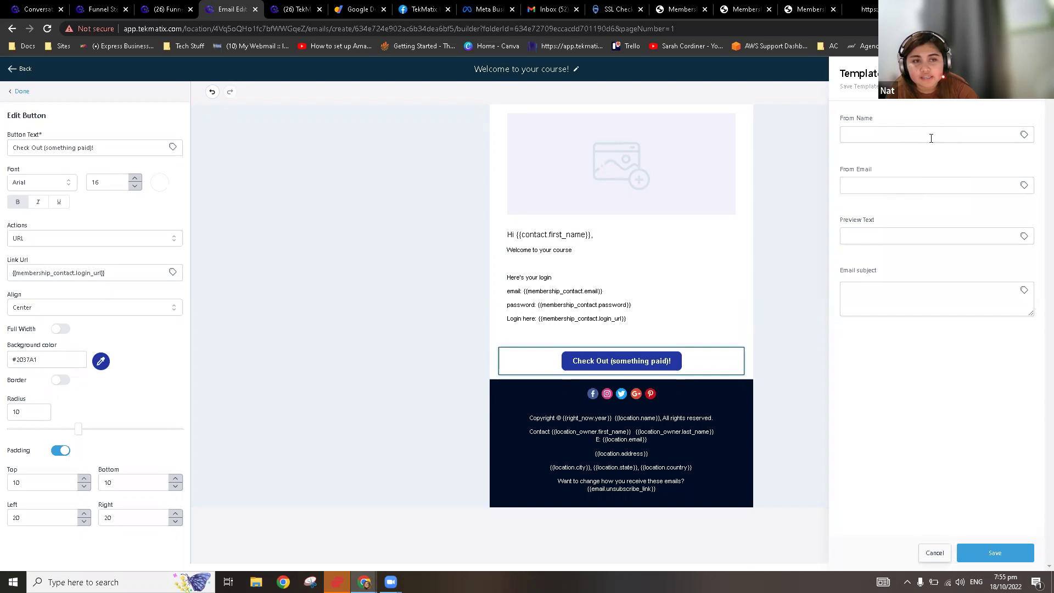
Step: Set the sender name to 'Tekma' and enter the sender email address
click(951, 137)
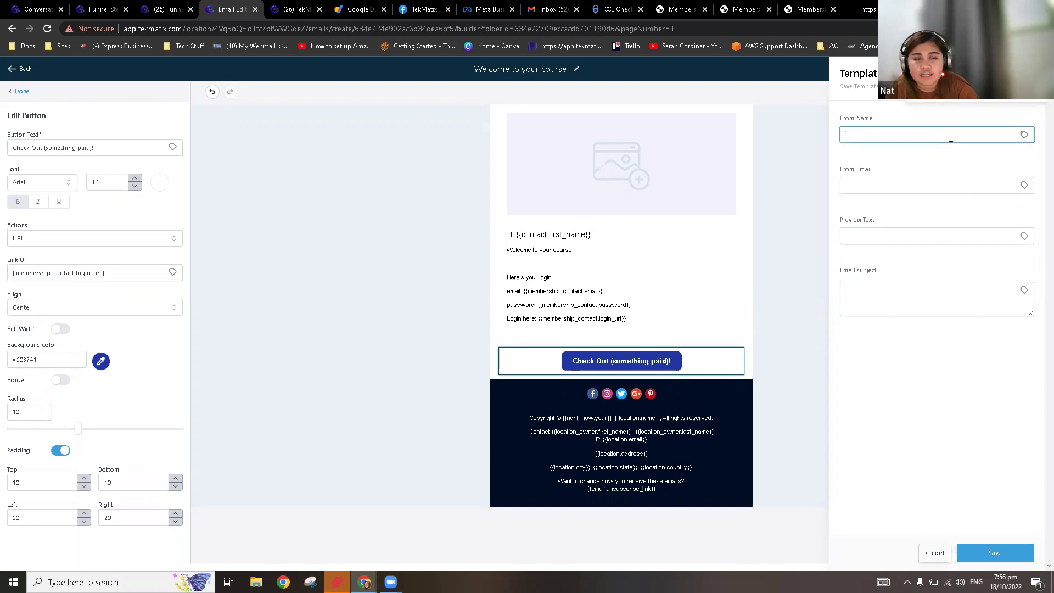
click(884, 184)
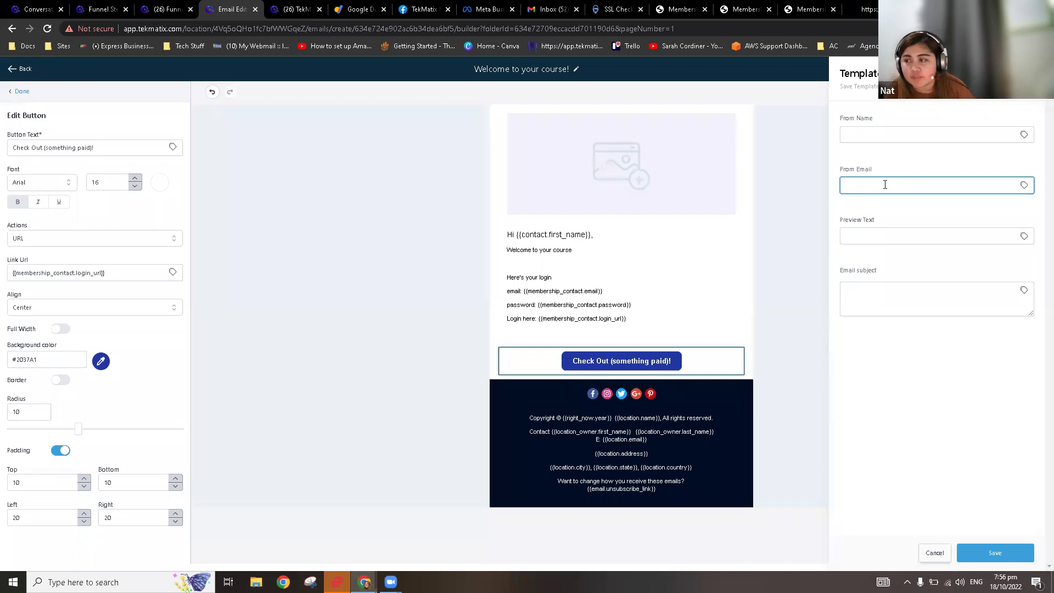
click(880, 132)
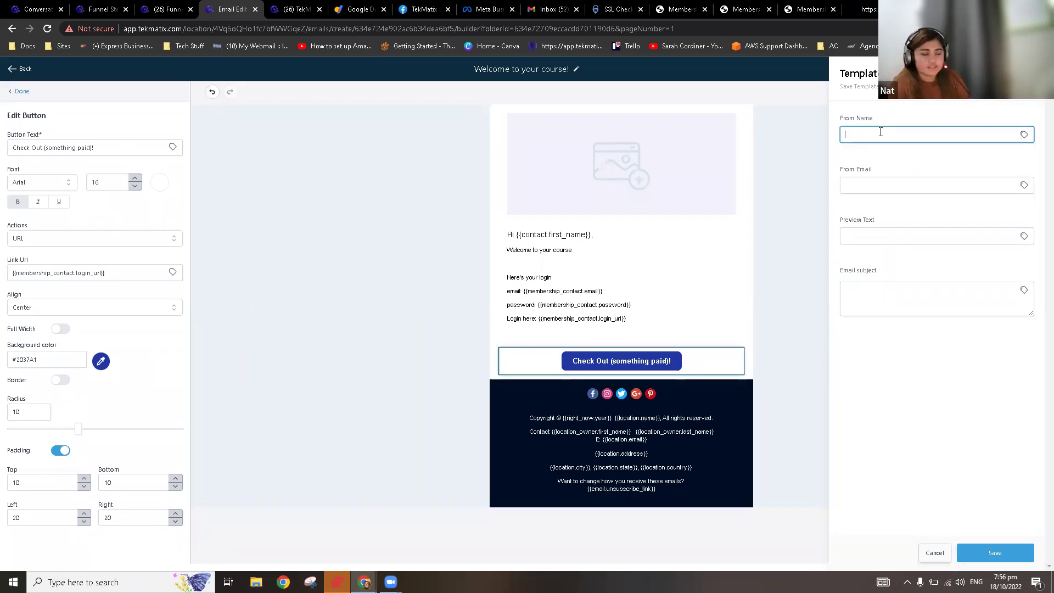
text(Tekmatix)
key(Tab)
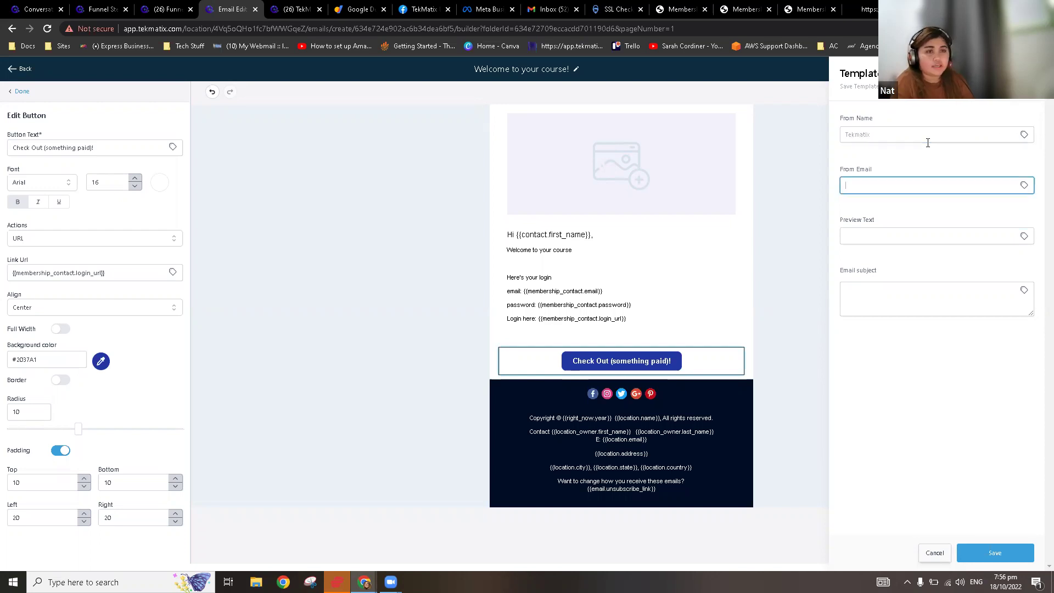
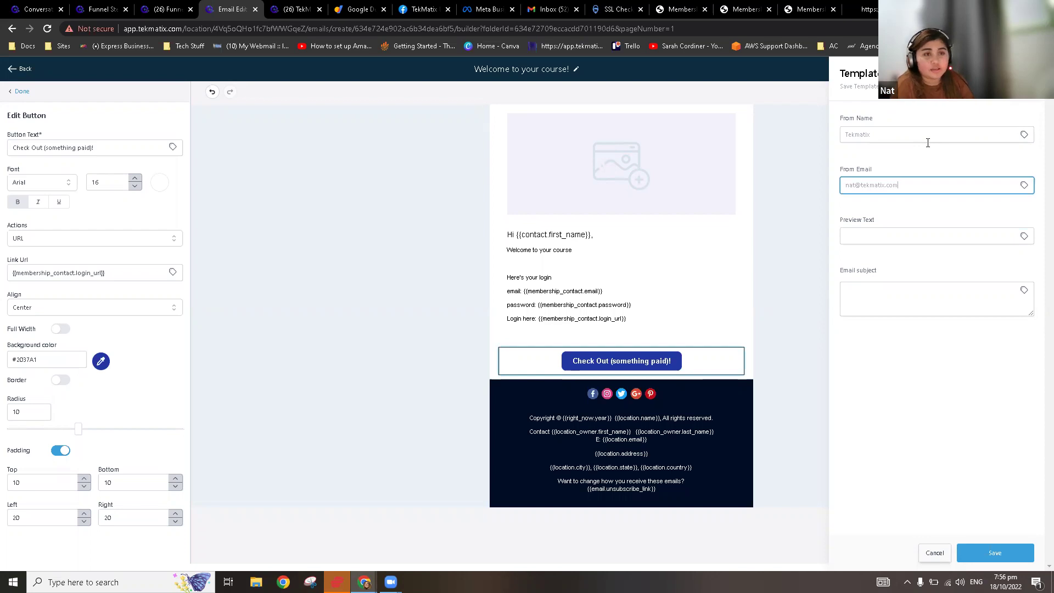
Step: Set the subject to 'Welcome to your course!', save the template, and exit the builder
click(879, 293)
text(Welc)
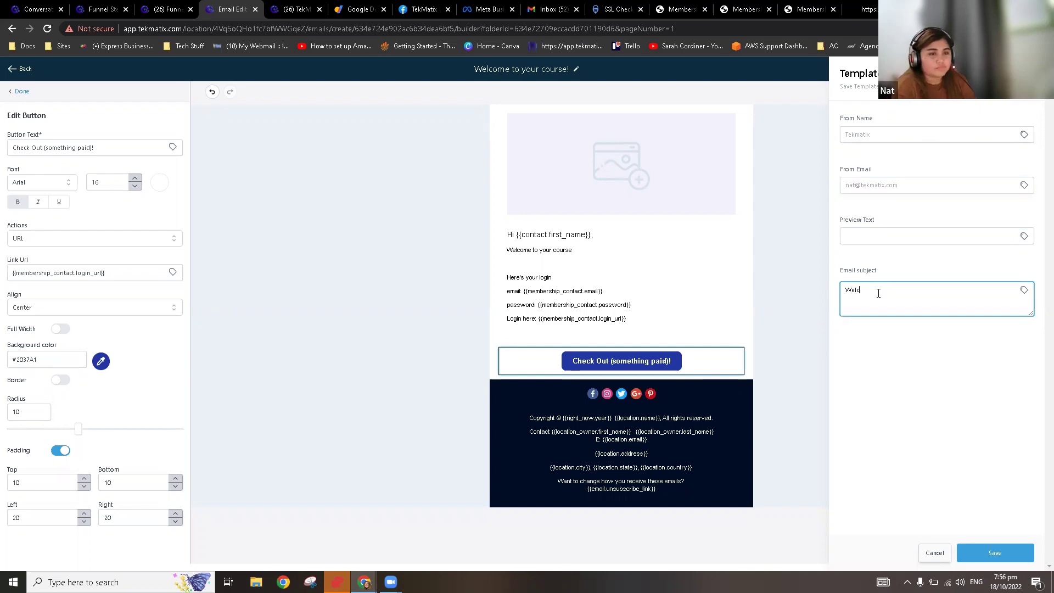
text(ome to)
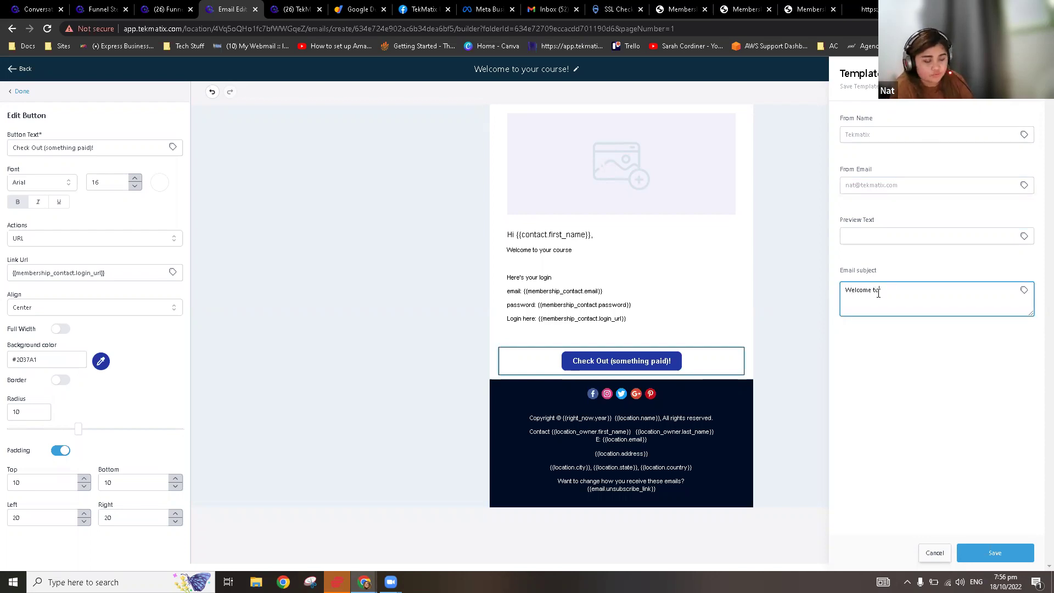
text( your course!)
click(996, 552)
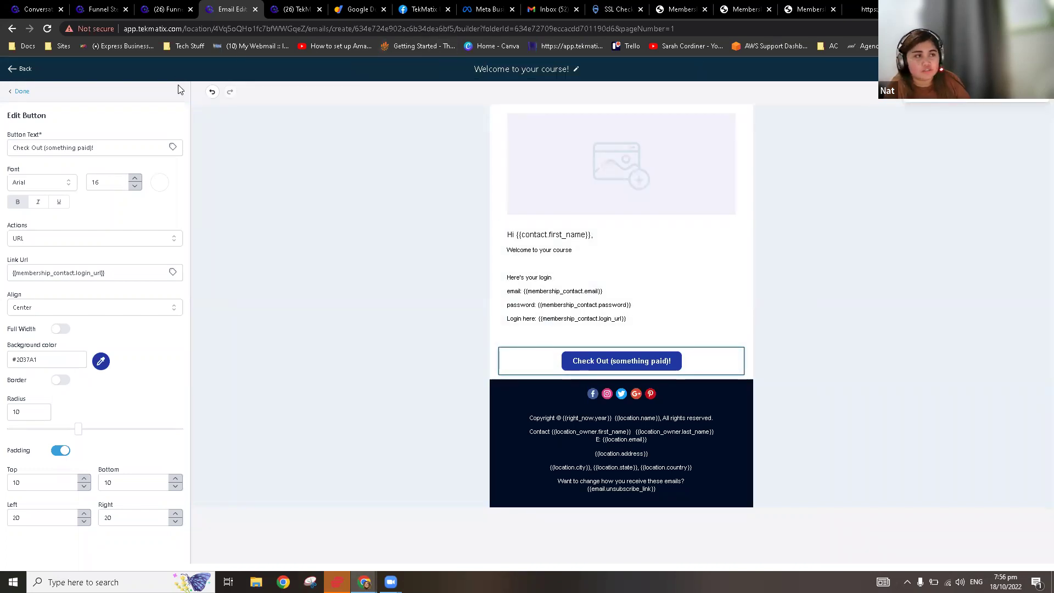
click(26, 69)
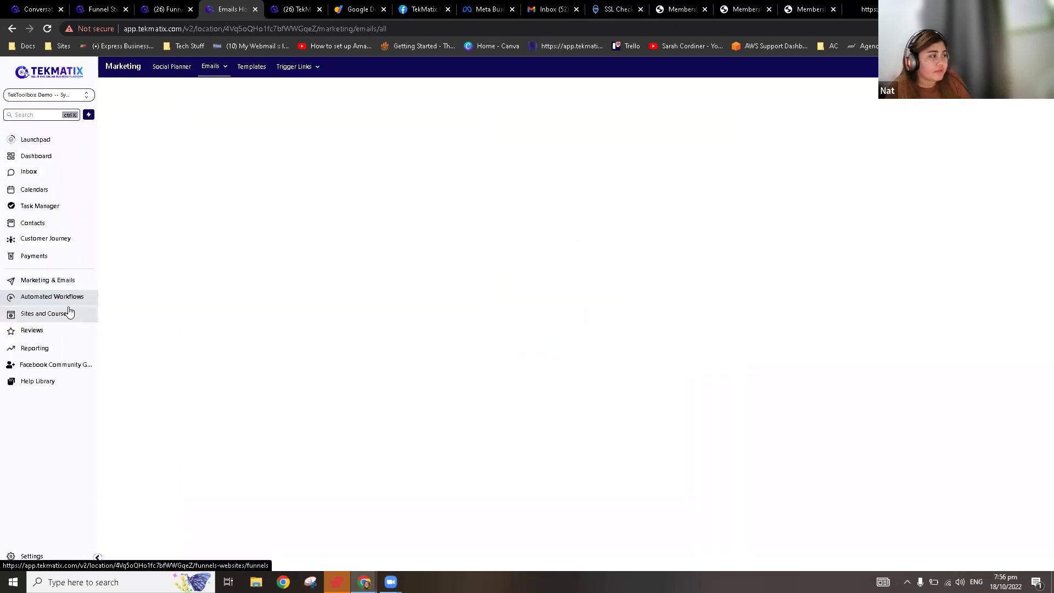
Step: Go to the Email Settings in Memberships and Courses settings
click(60, 317)
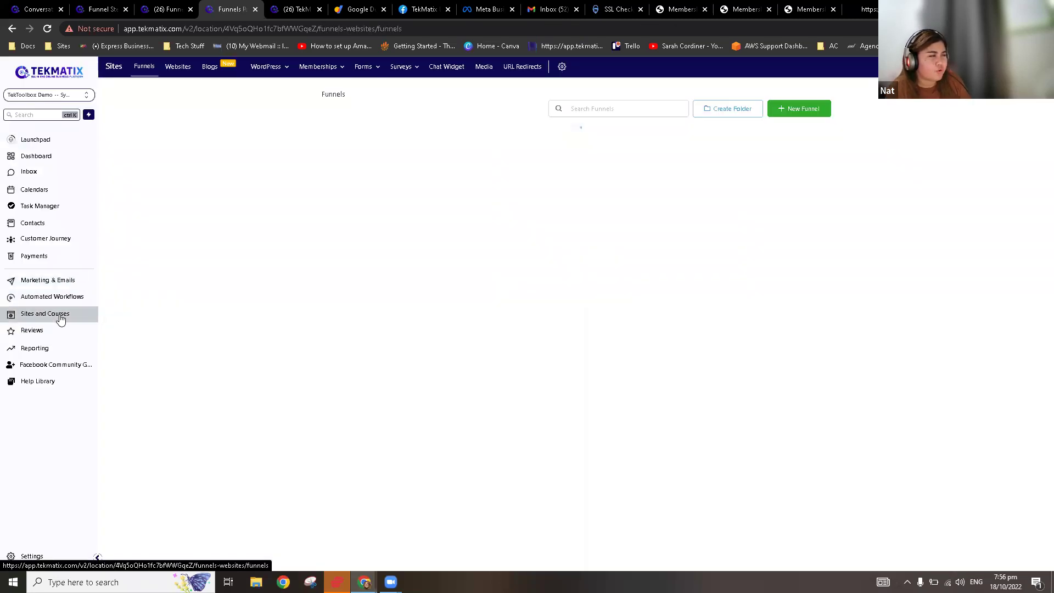
mouse_move(349, 72)
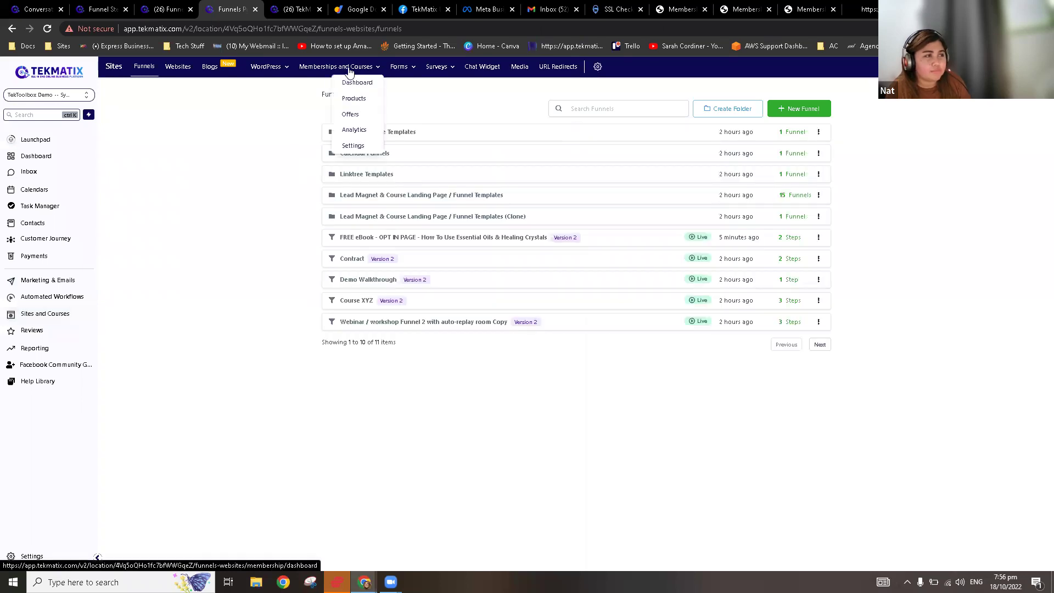
click(354, 146)
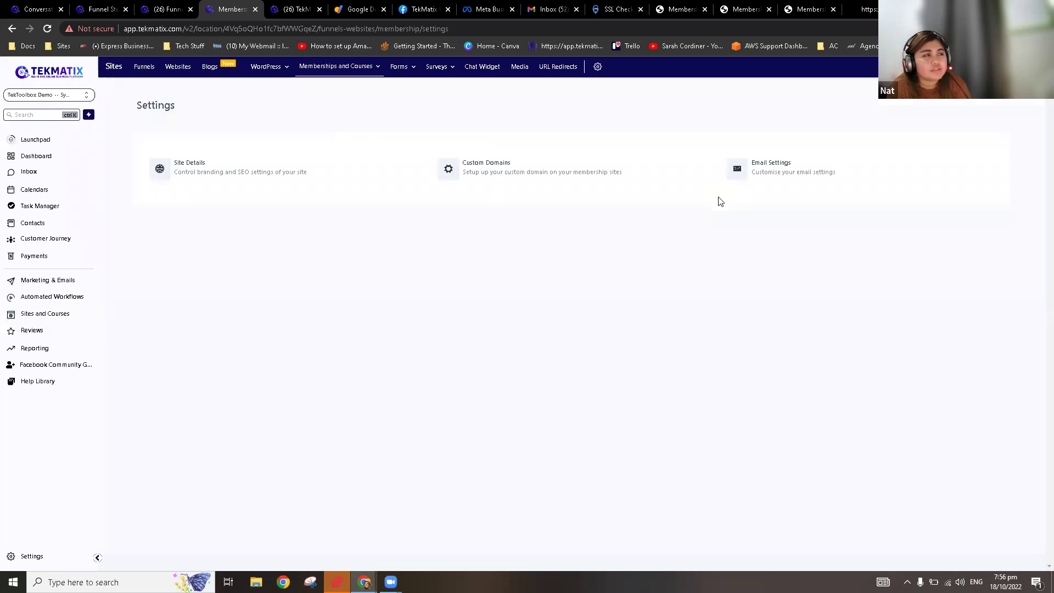
click(768, 170)
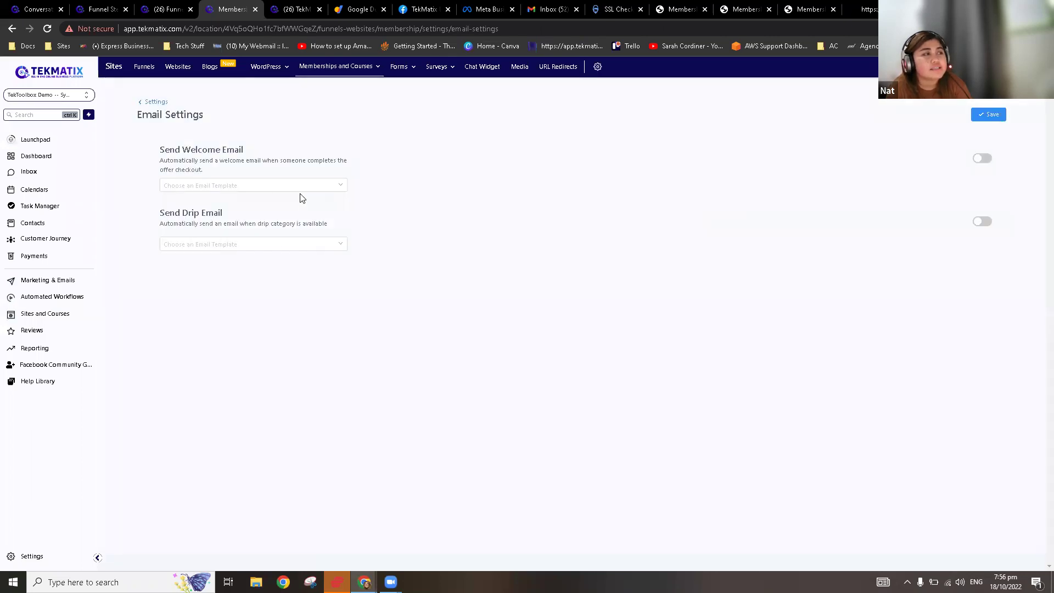
Step: Look through the Send Welcome Email template list, searching the page for 'wel'
click(254, 188)
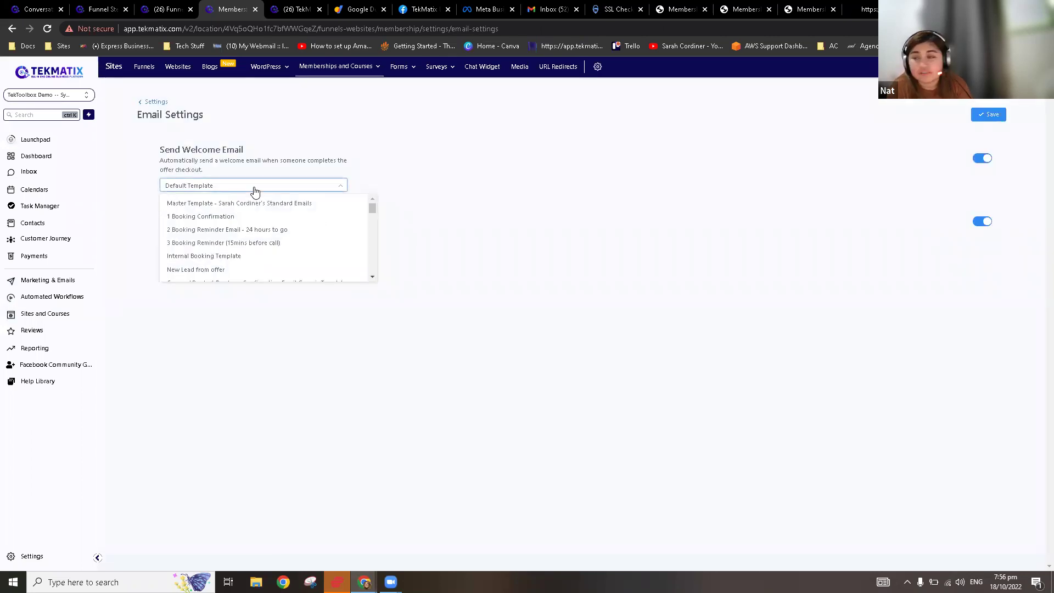
scroll(255, 258, down, 5)
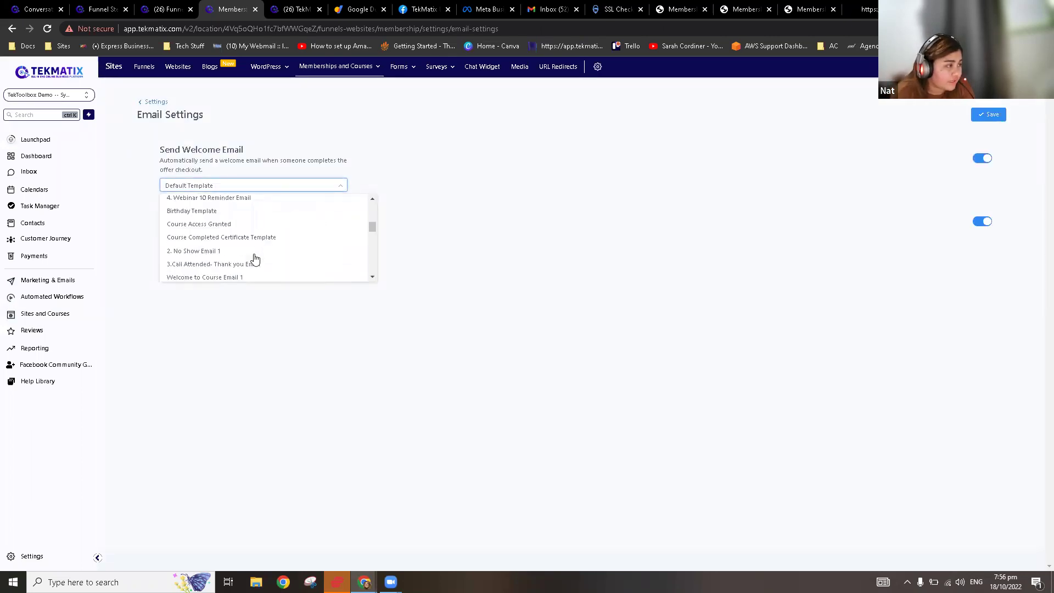
scroll(255, 265, down, 5)
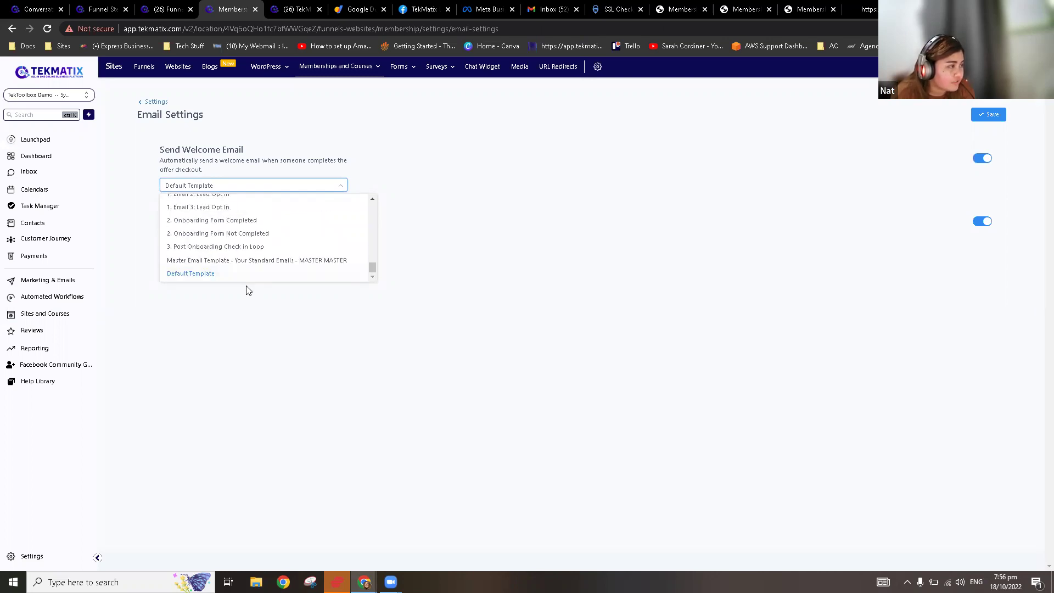
scroll(257, 256, up, 4)
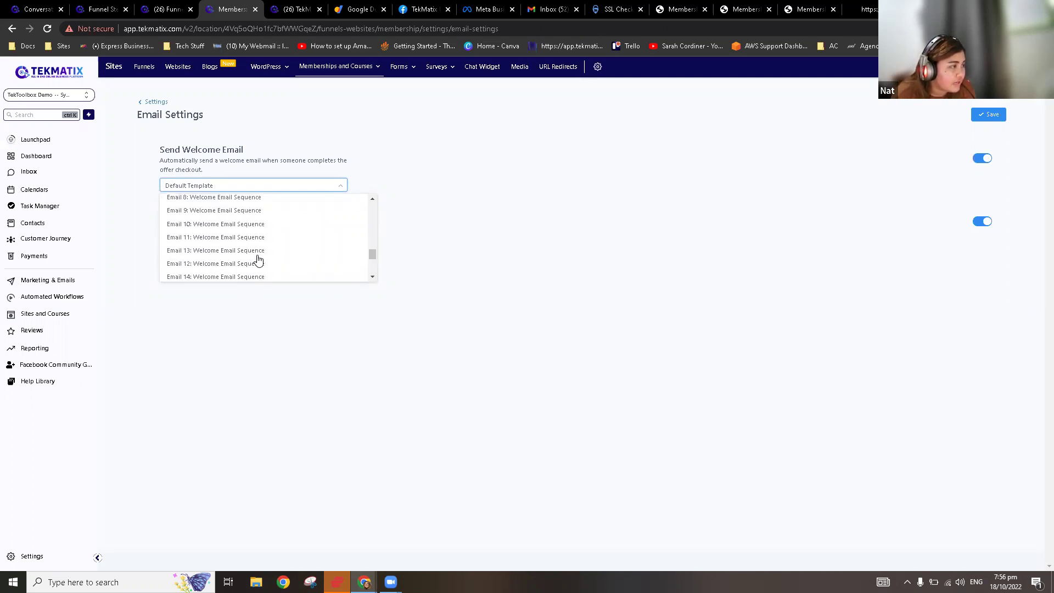
scroll(259, 260, up, 4)
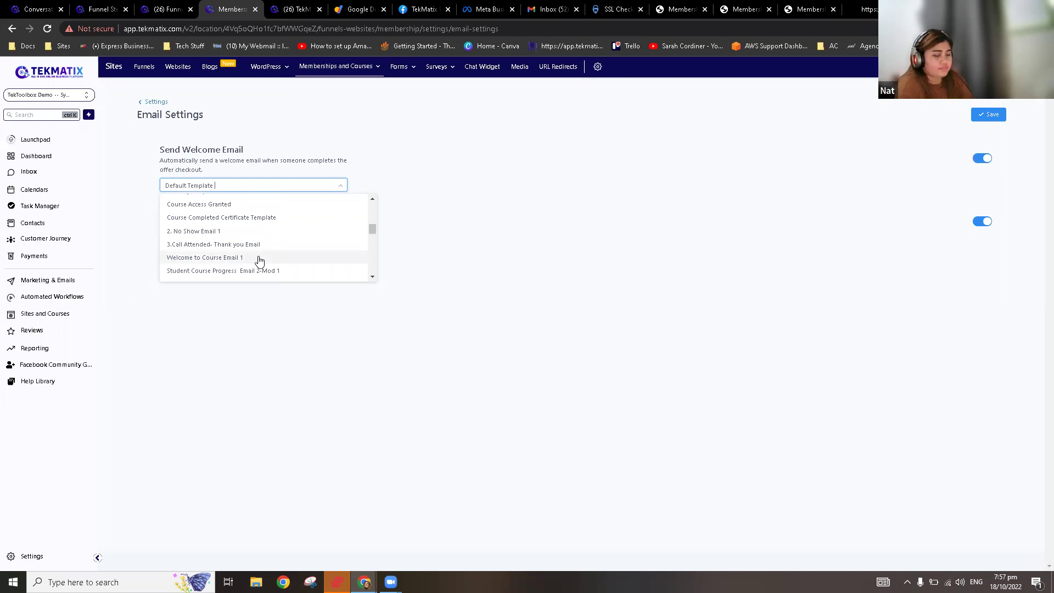
key(ctrl+f)
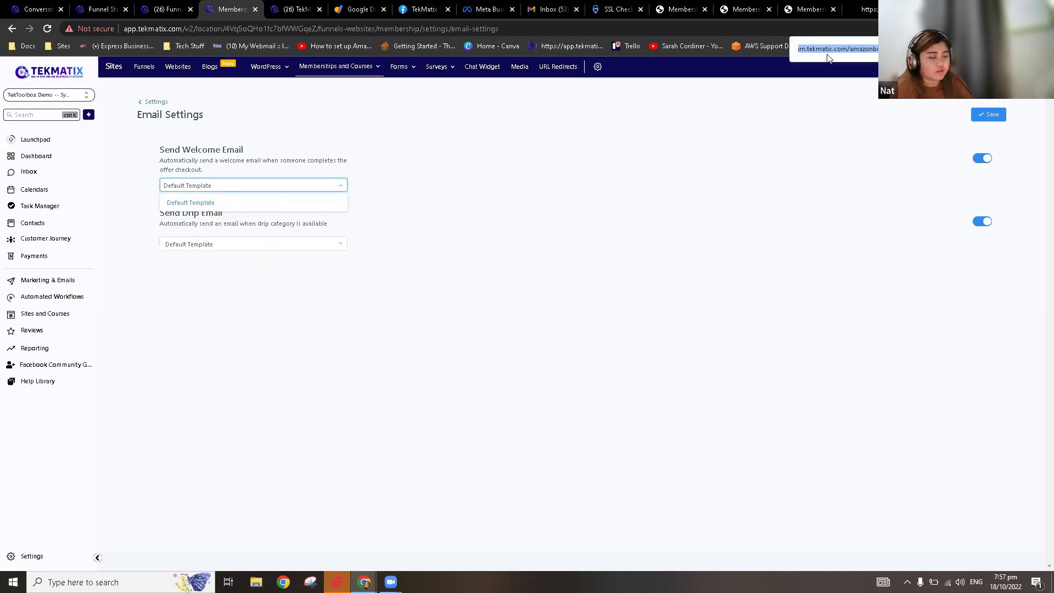
text(wel)
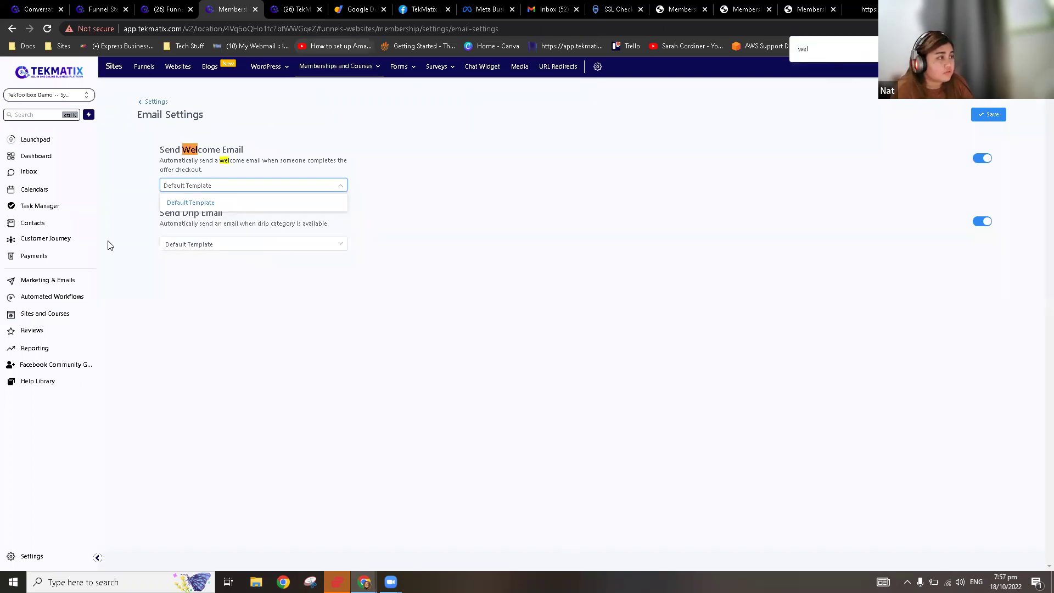
click(429, 240)
click(271, 190)
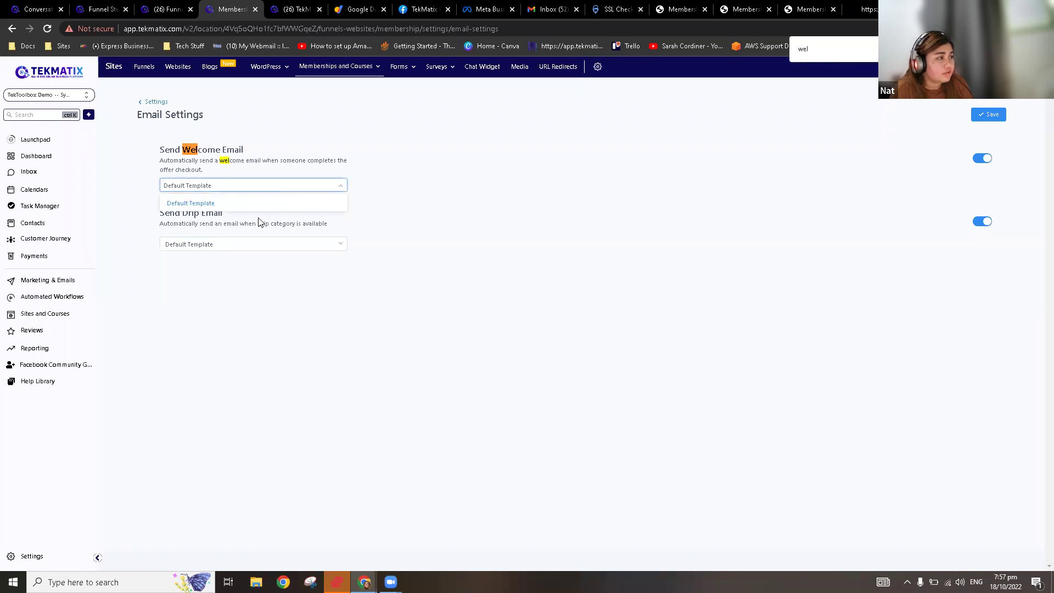
click(264, 205)
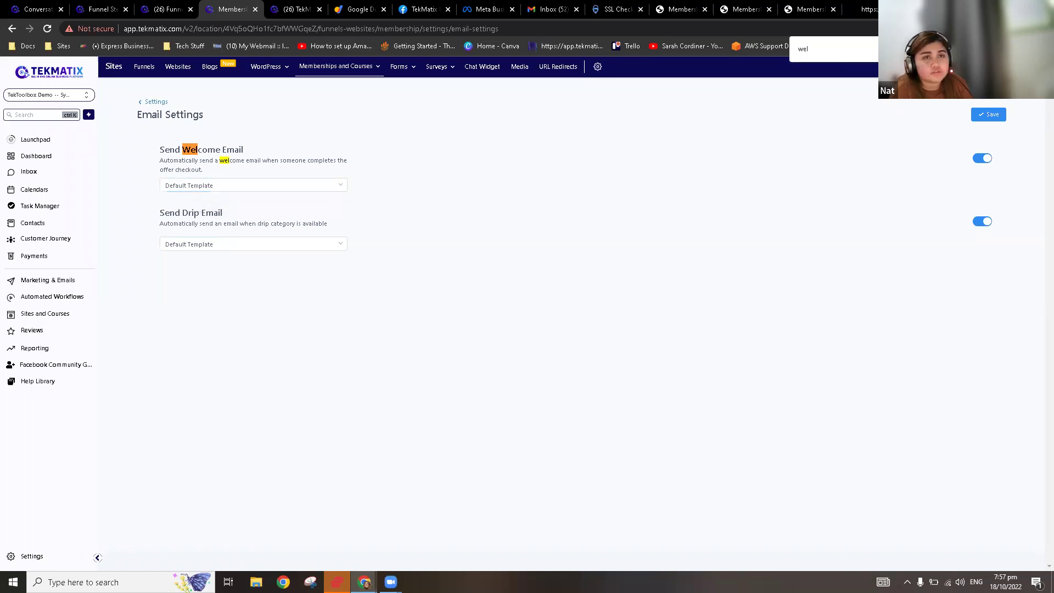
key(Escape)
Step: Select 'Welcome to your course!' as the welcome email and save the email settings
click(308, 191)
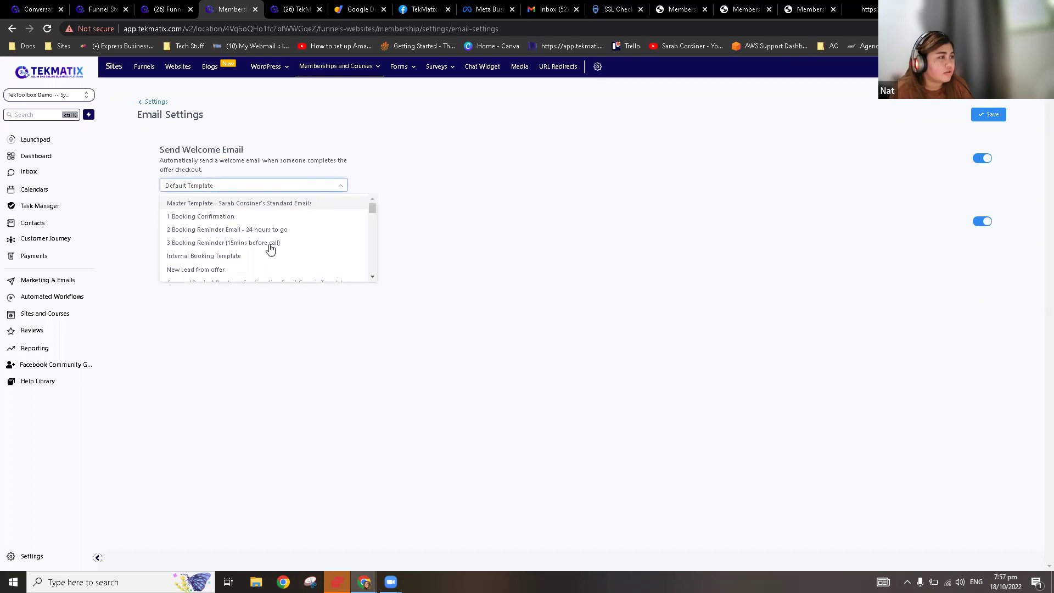
scroll(276, 241, down, 3)
scroll(277, 241, up, 4)
scroll(277, 242, down, 2)
scroll(277, 242, down, 4)
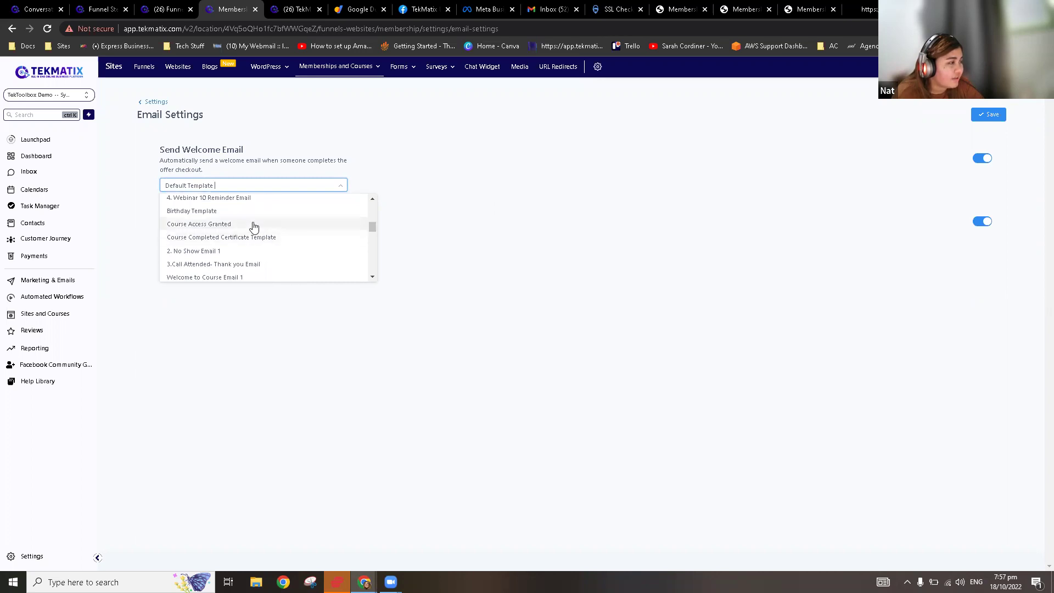
scroll(253, 226, down, 4)
scroll(238, 242, up, 2)
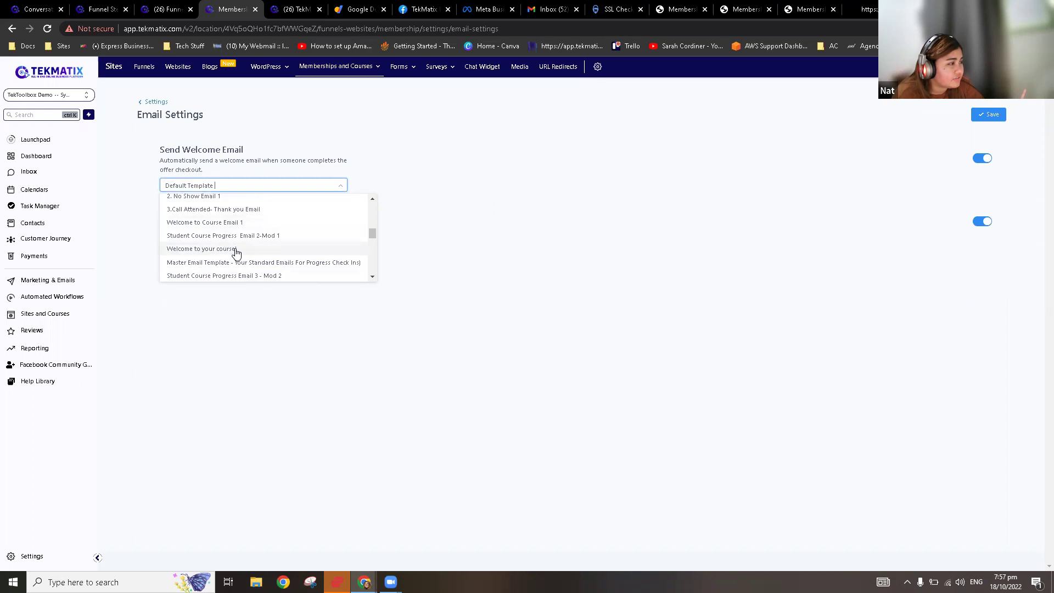
click(236, 250)
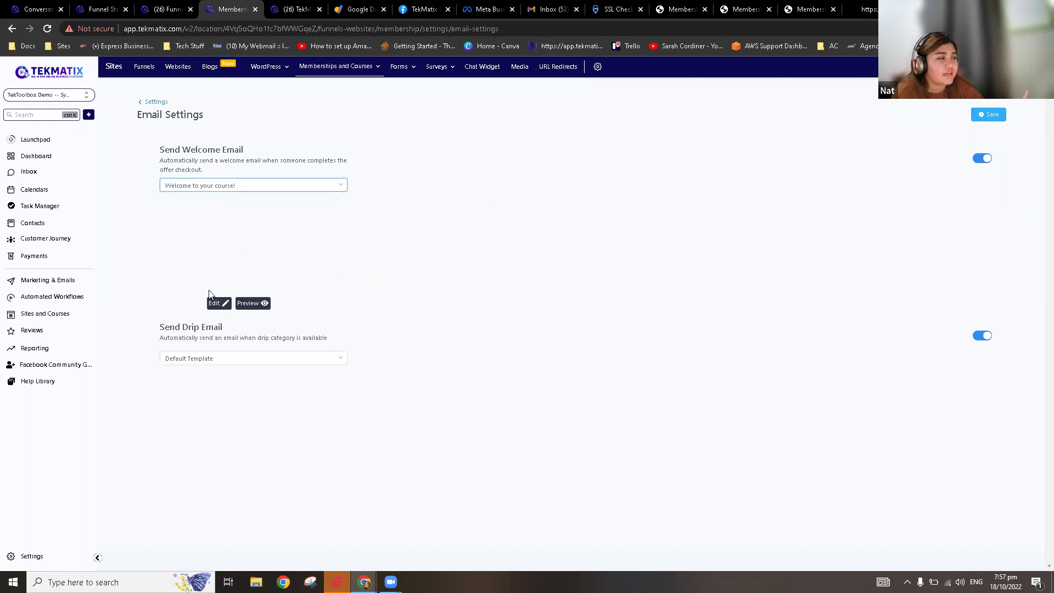
click(986, 117)
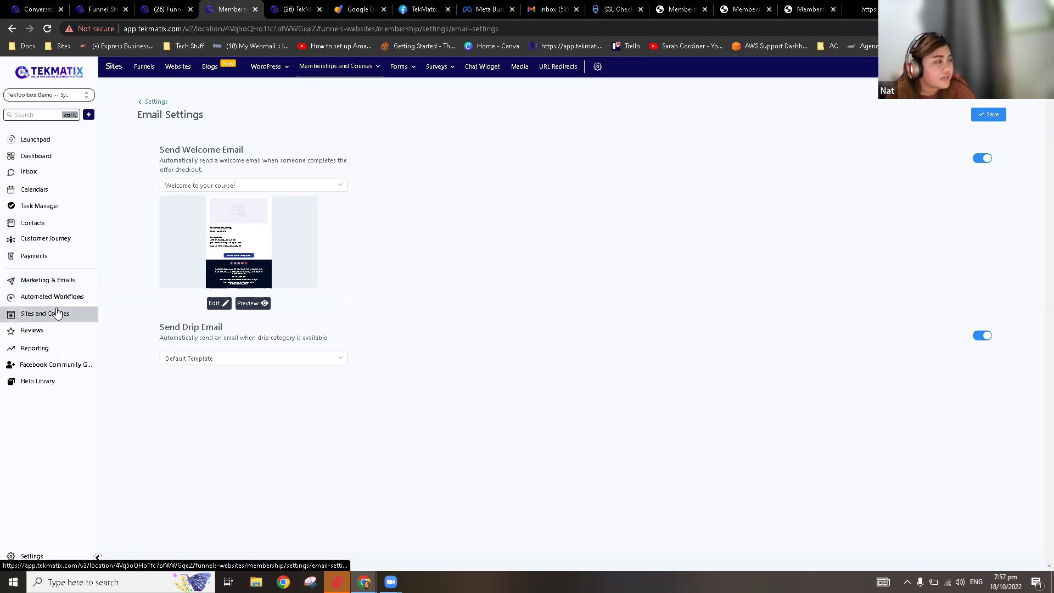
click(144, 67)
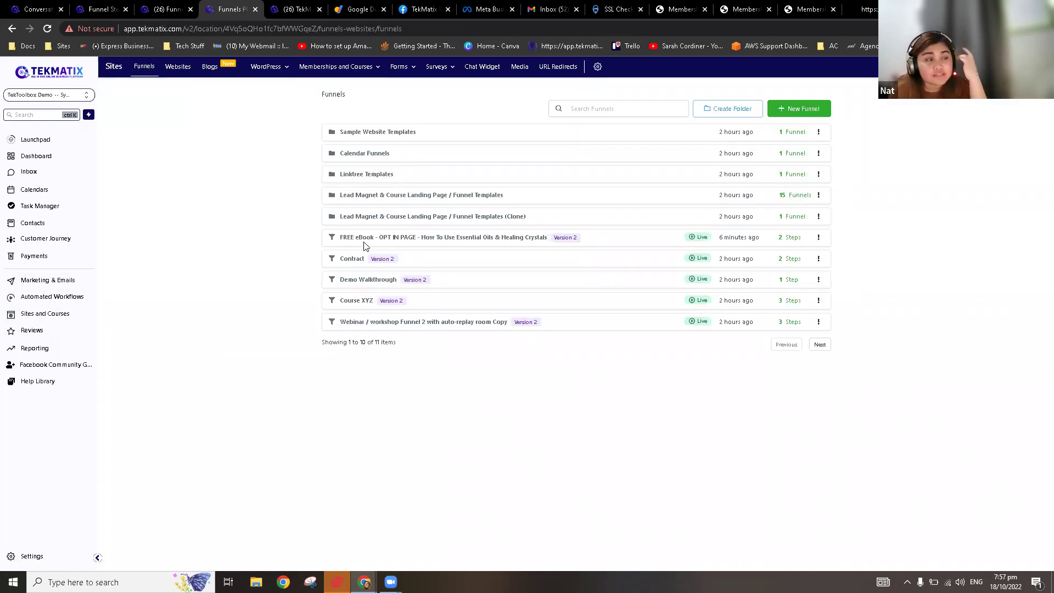
Step: Open the FREE eBook - OPT IN PAGE funnel and view its Thank You Page and opt-in steps
click(370, 237)
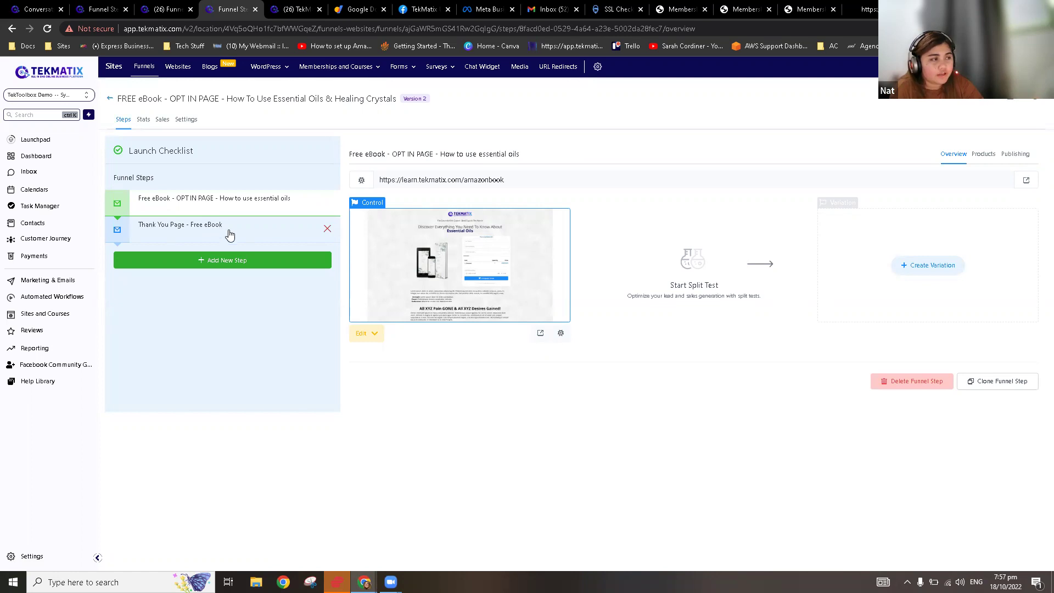
click(184, 235)
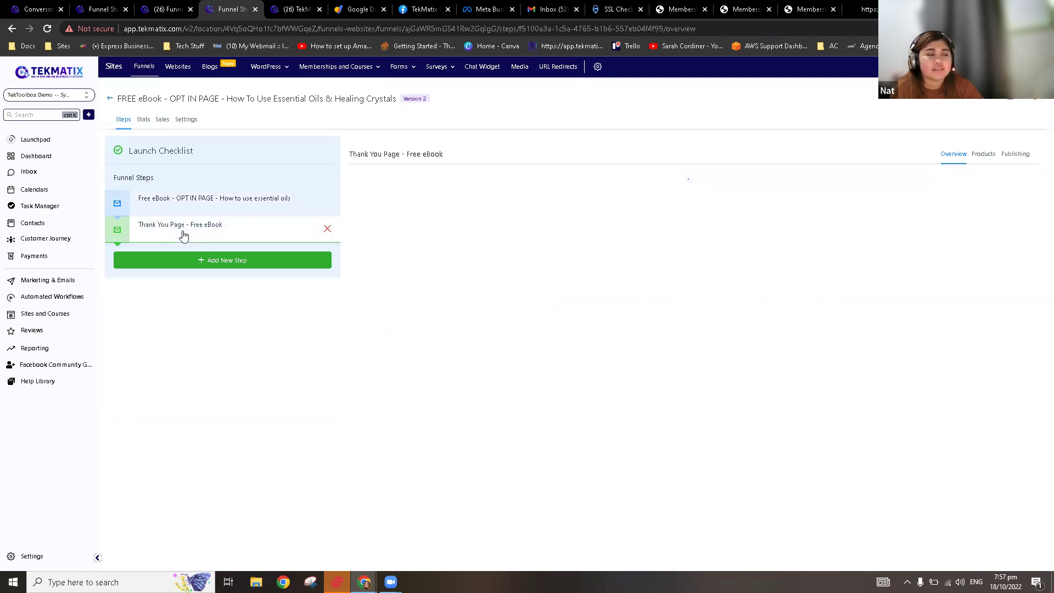
click(233, 202)
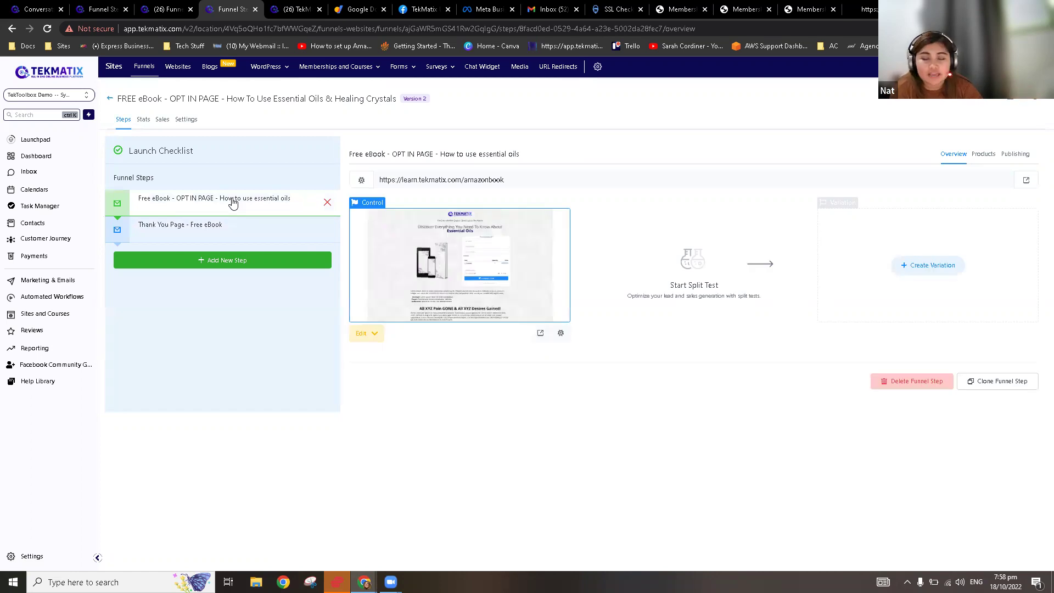
click(222, 230)
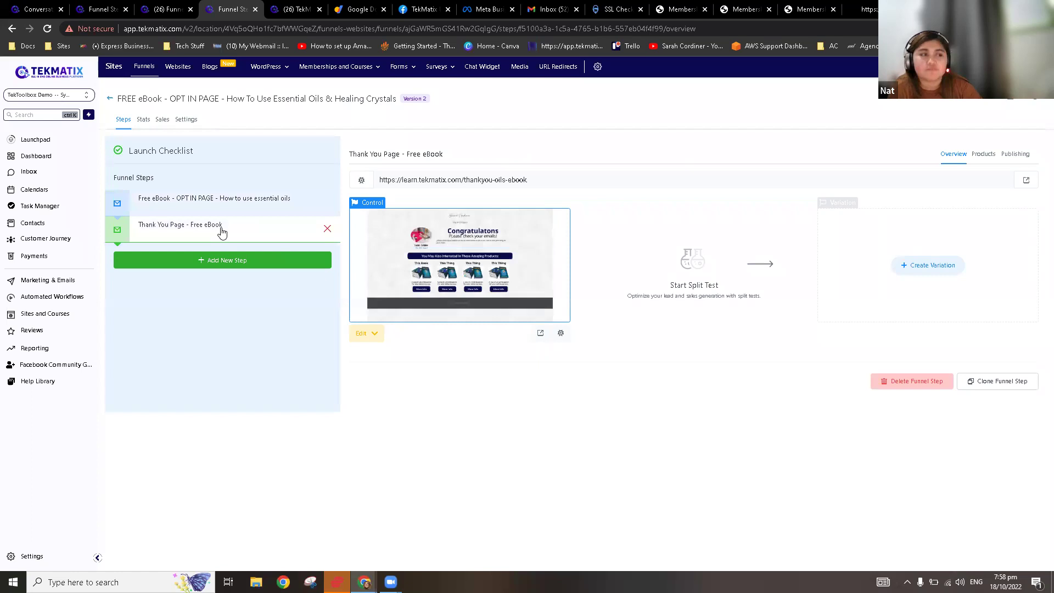
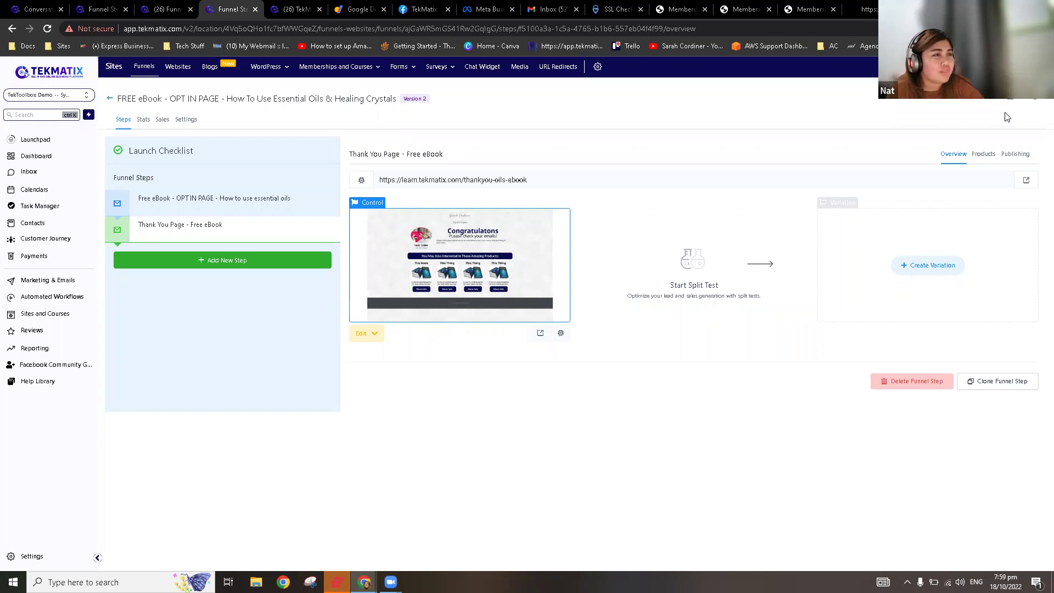
Step: From the Conversations tab, search sub-accounts for 'tekma' and pick Tekmatix Demo
click(181, 7)
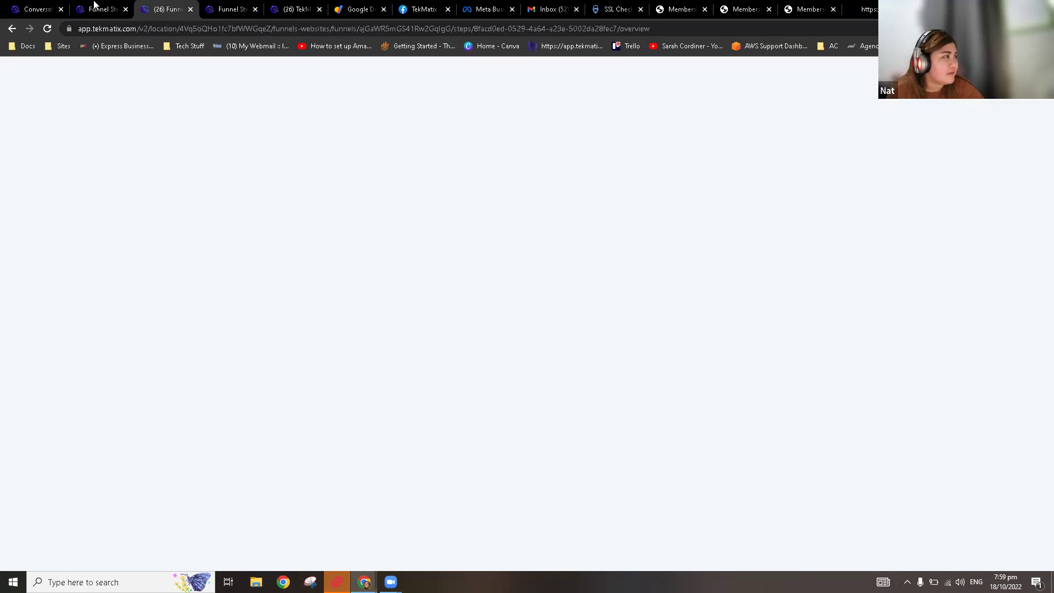
click(97, 9)
click(55, 7)
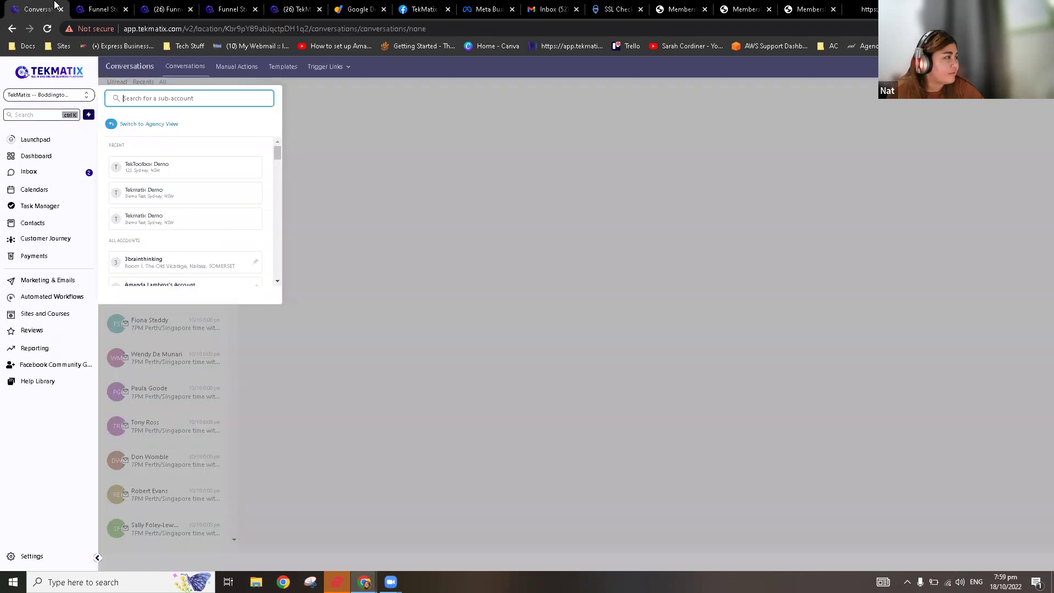
text(tekma)
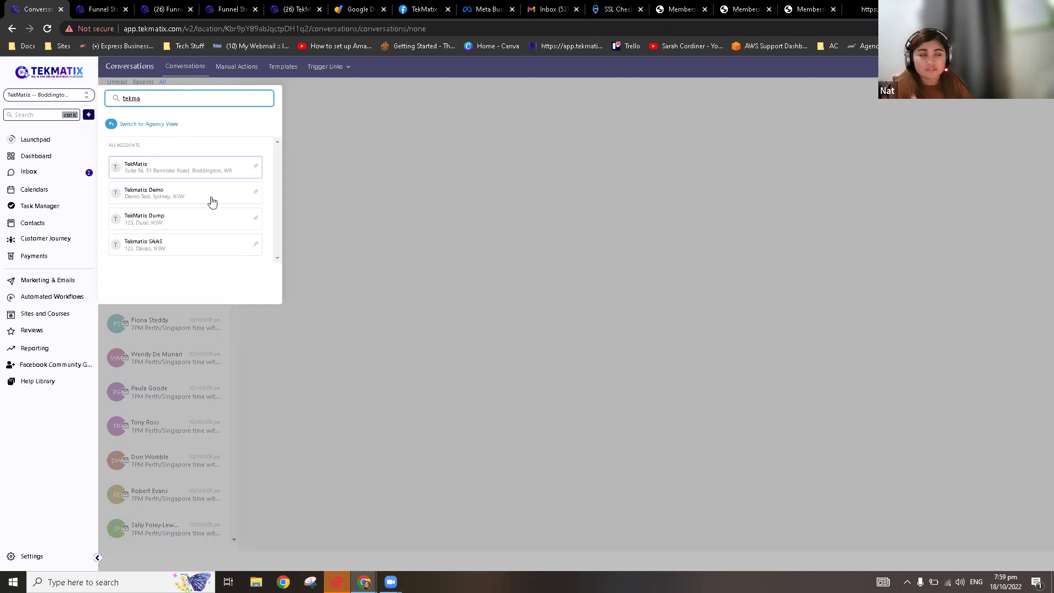
click(167, 199)
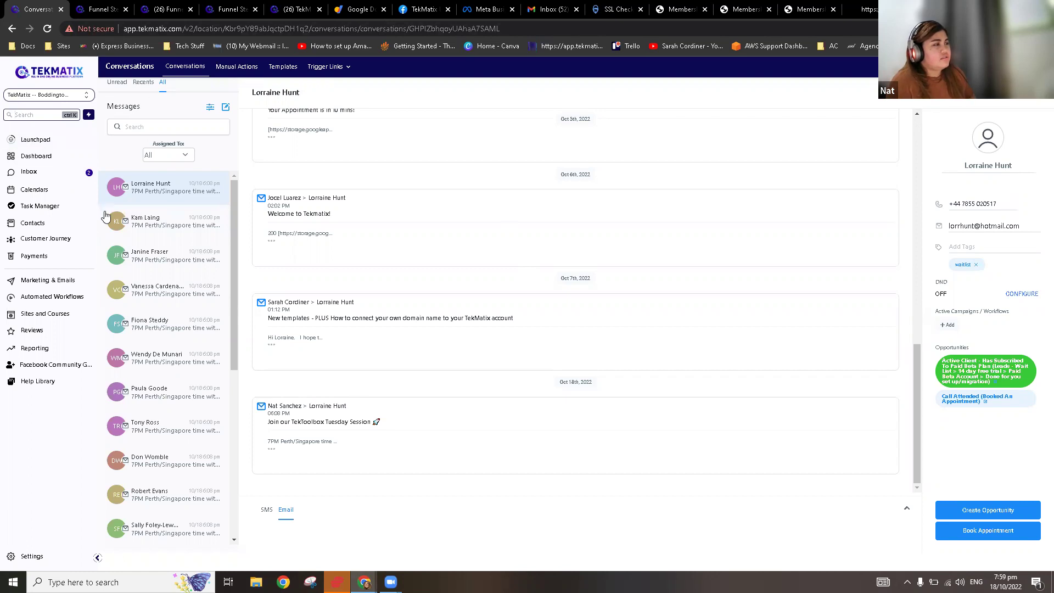
scroll(110, 220, down, 2)
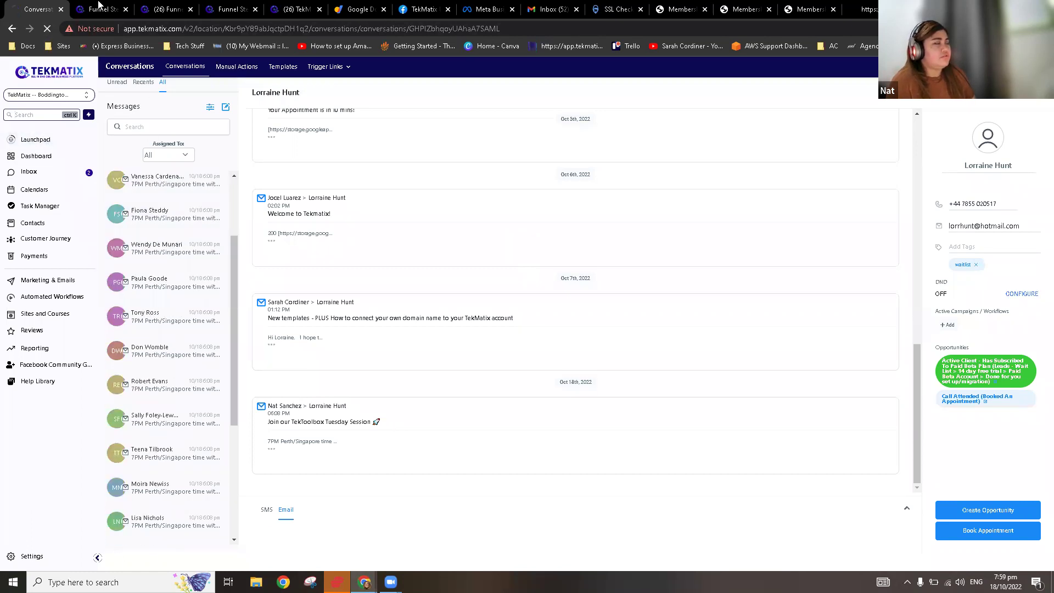
Step: Back on Conversations, switch into the Tekmatix Demo sub-account via the 'tekma' switcher search
click(99, 4)
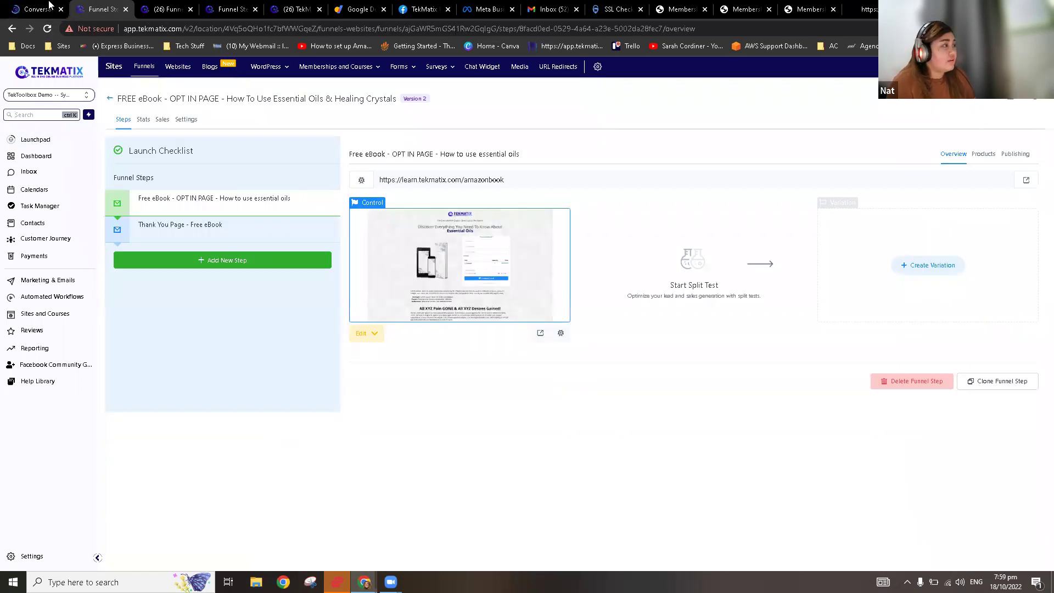
click(30, 6)
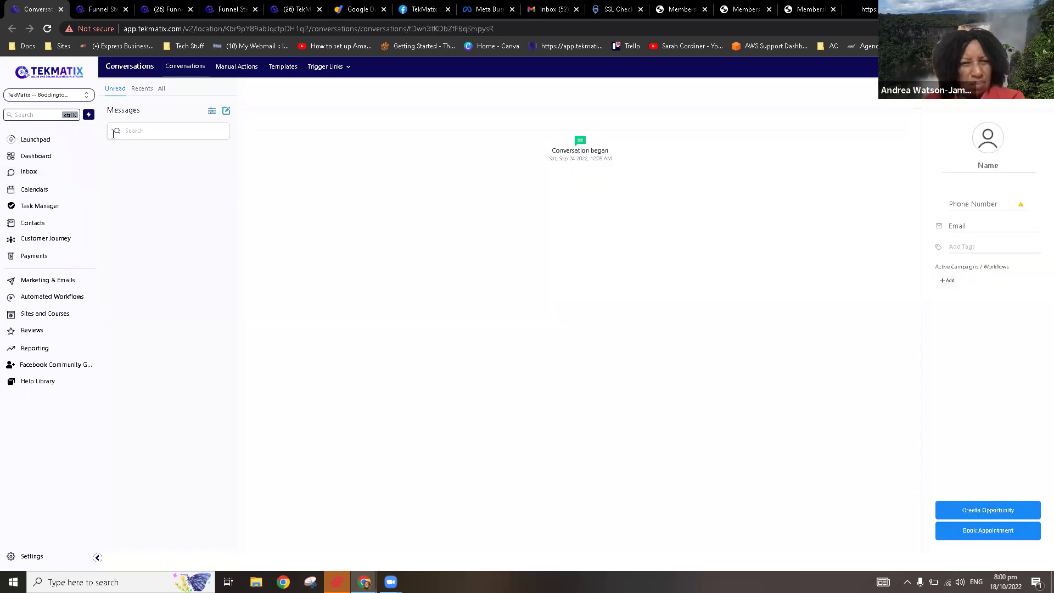
click(51, 94)
click(138, 98)
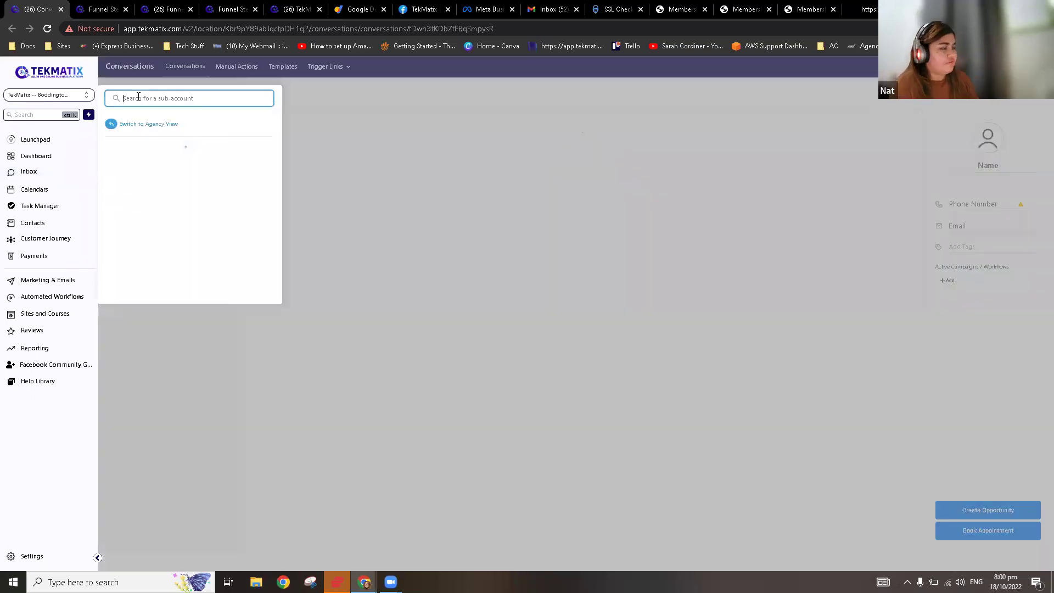
text(tekma)
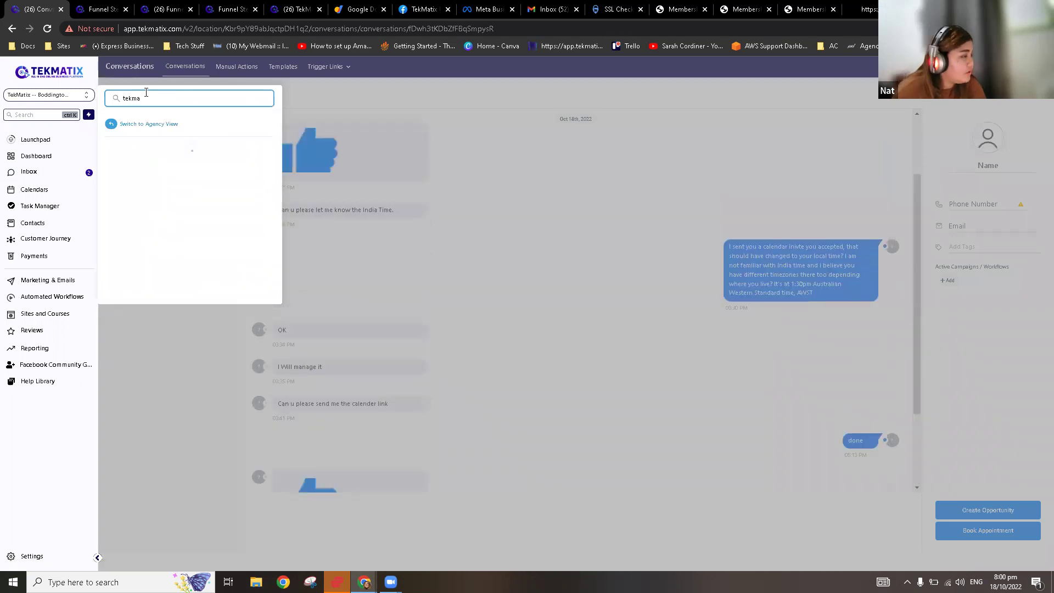
click(179, 198)
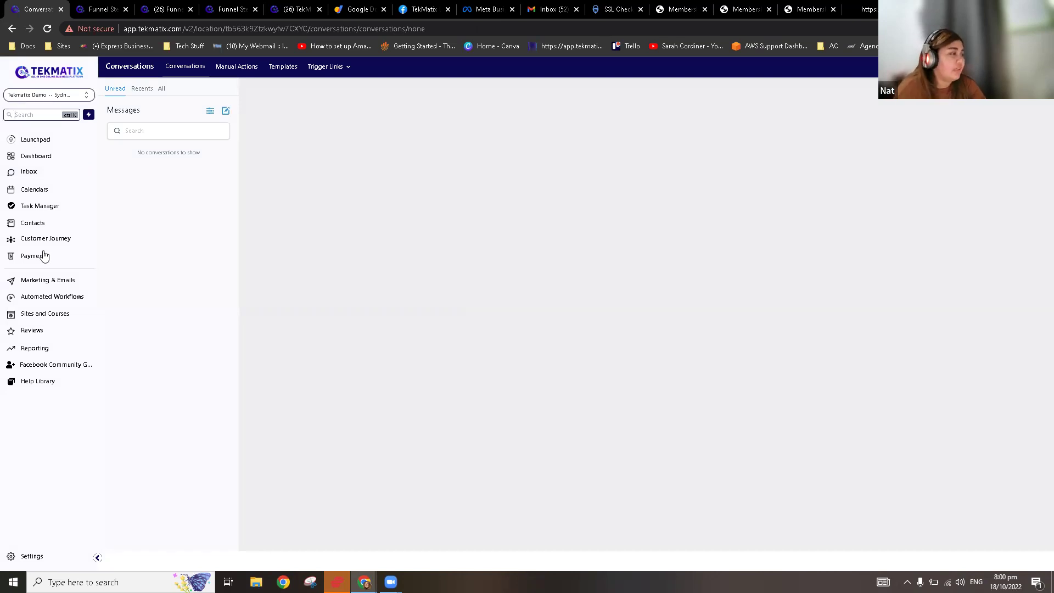
Step: Go to the membership offers list under Sites and Courses
click(49, 311)
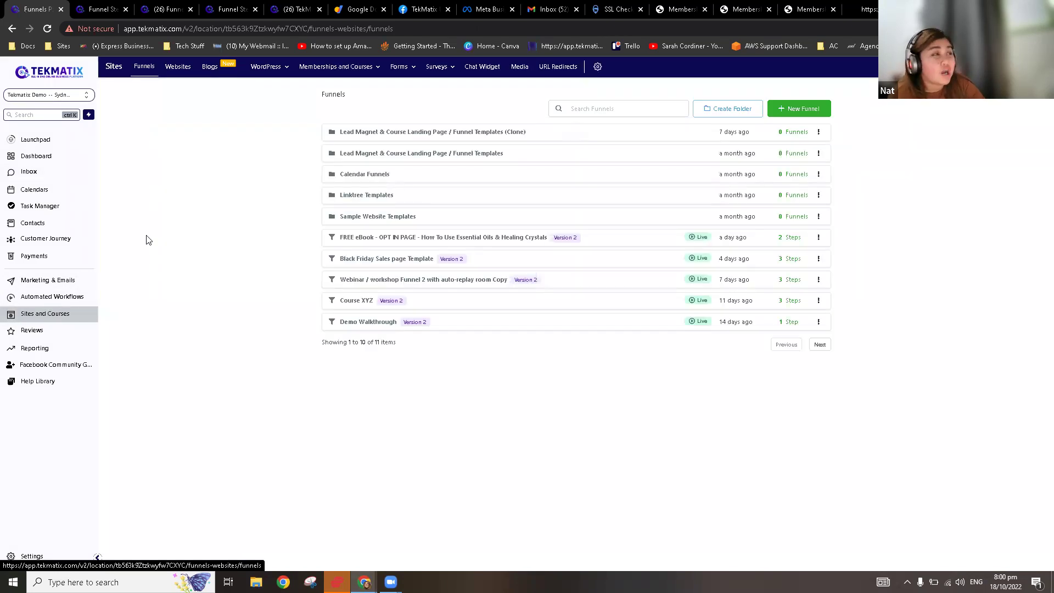
mouse_move(358, 72)
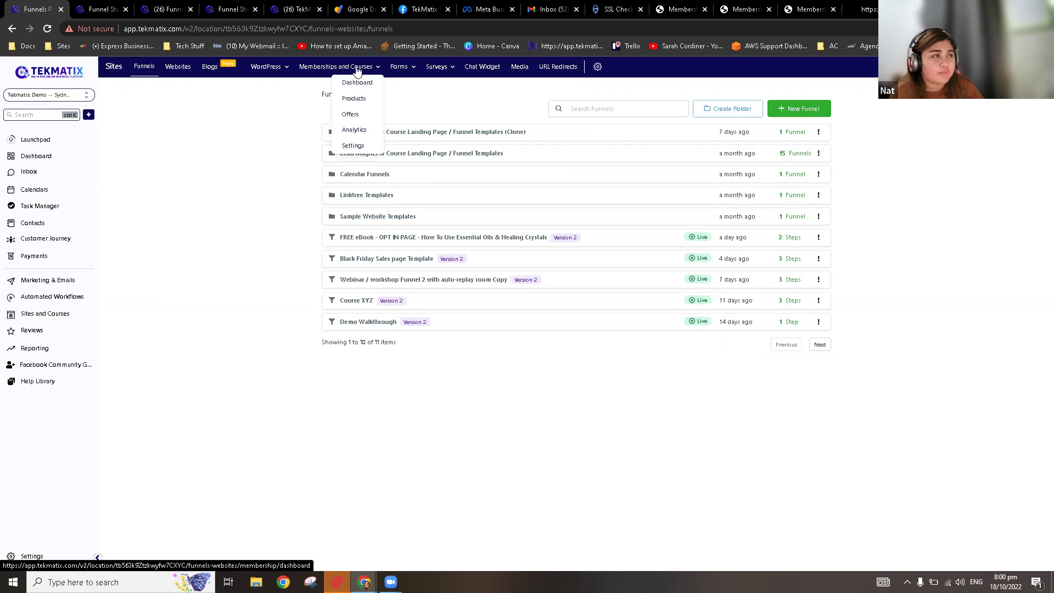
click(356, 121)
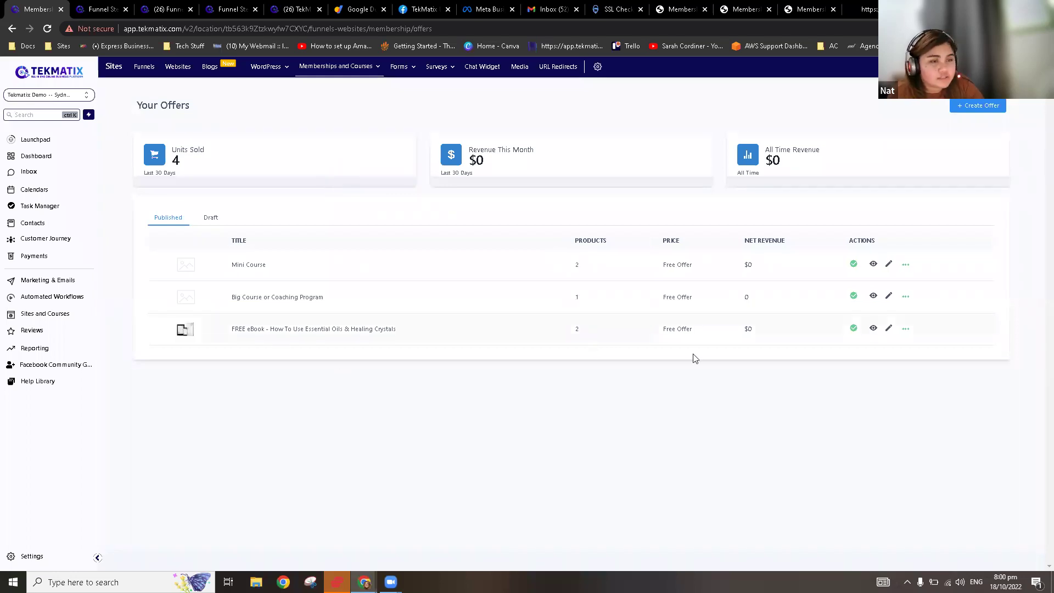
Step: Confirm the FREE eBook essential oils offer is priced as Free Offer, then return to offers
click(889, 329)
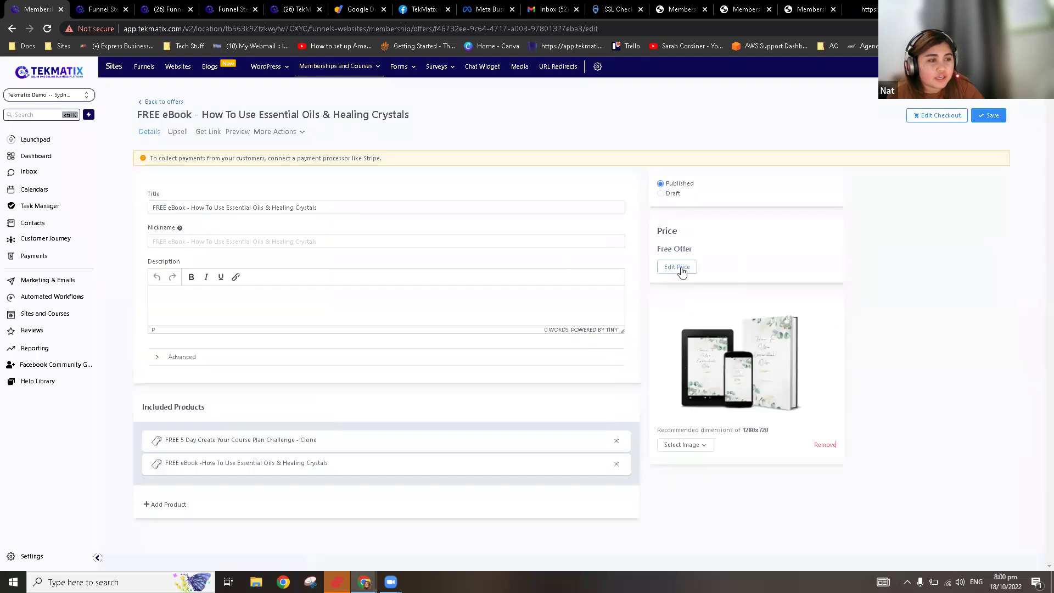
click(681, 268)
click(501, 203)
triple_click(478, 205)
click(494, 206)
triple_click(494, 205)
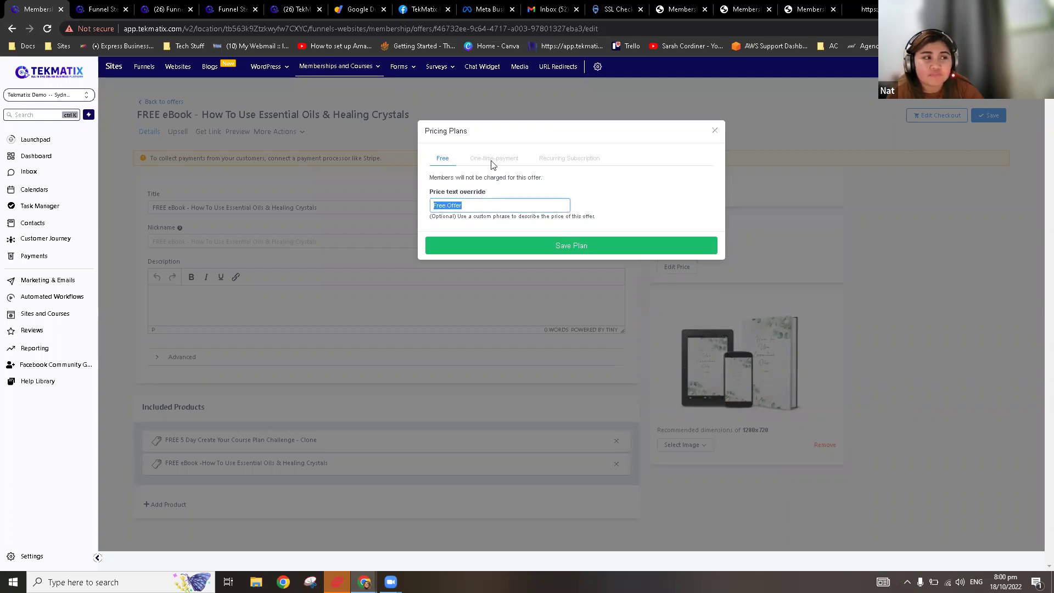
click(496, 160)
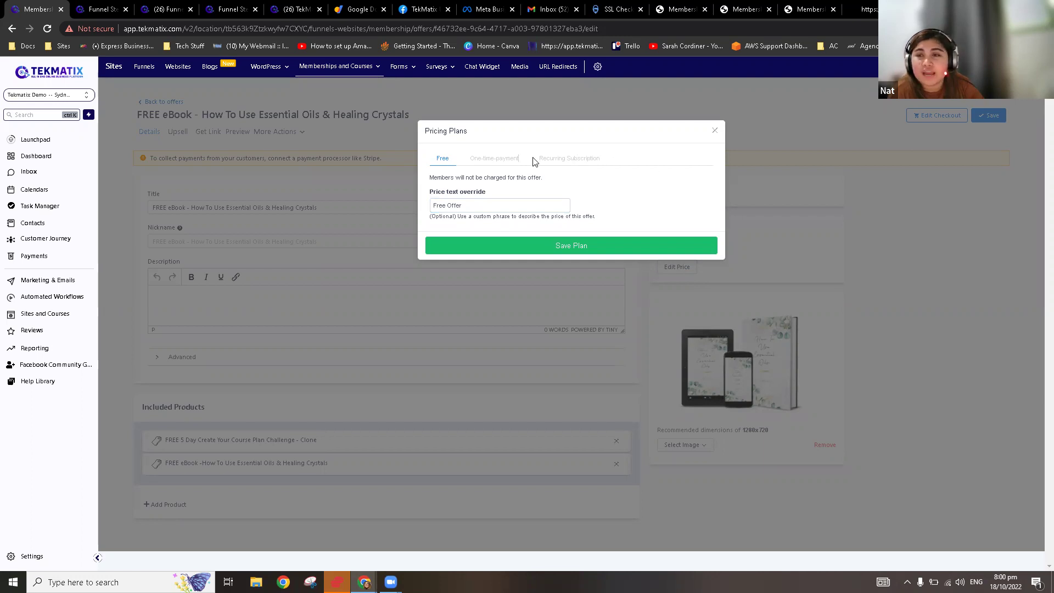
click(714, 131)
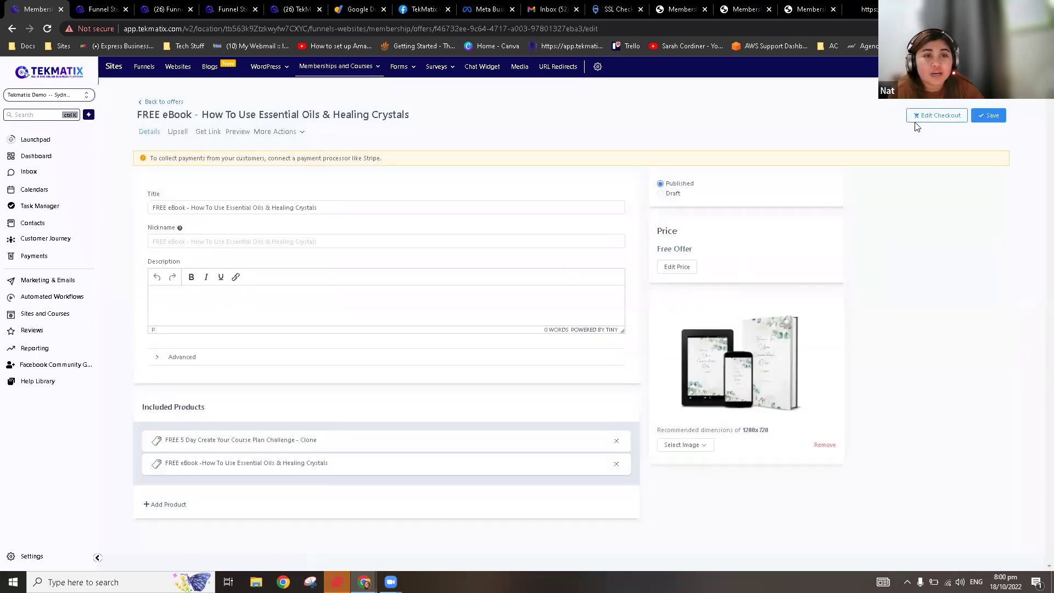
click(162, 102)
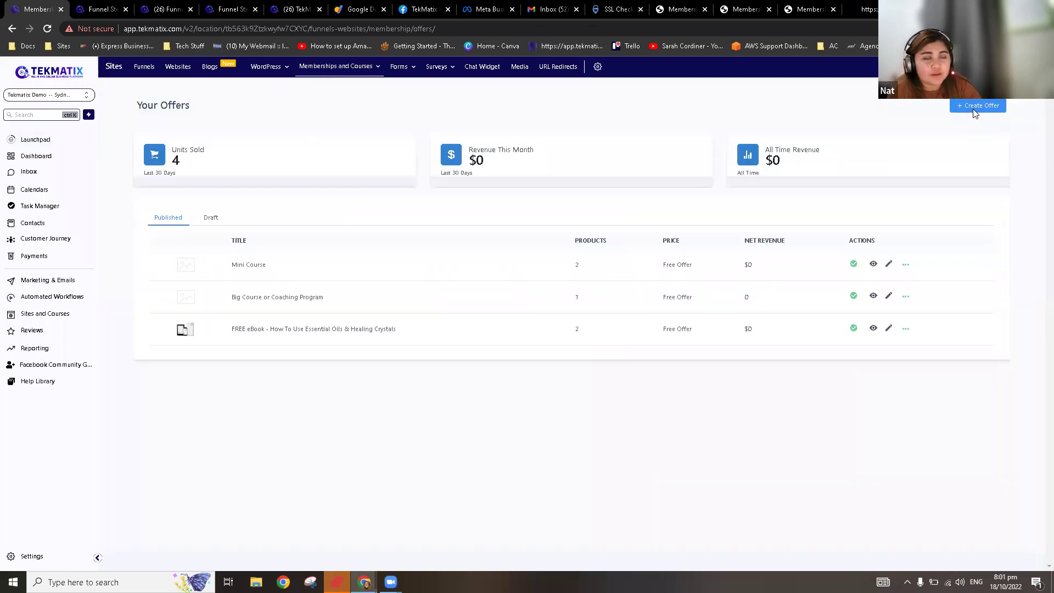
Step: Start a new offer titled 'Paypal'
click(973, 107)
click(537, 179)
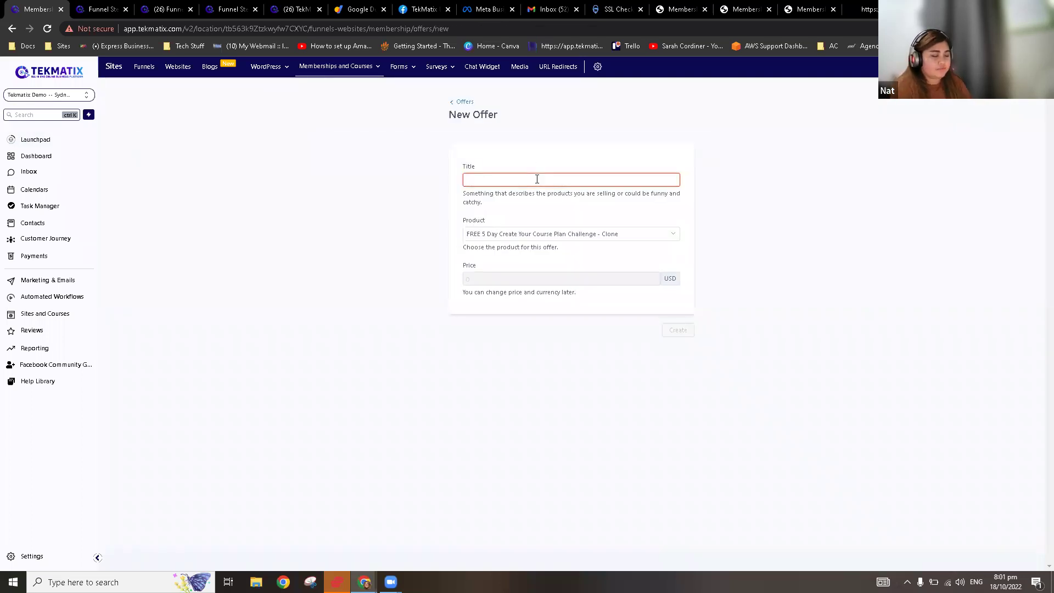
text(pay)
key(BackSpace)
key(BackSpace)
key(BackSpace)
text(P)
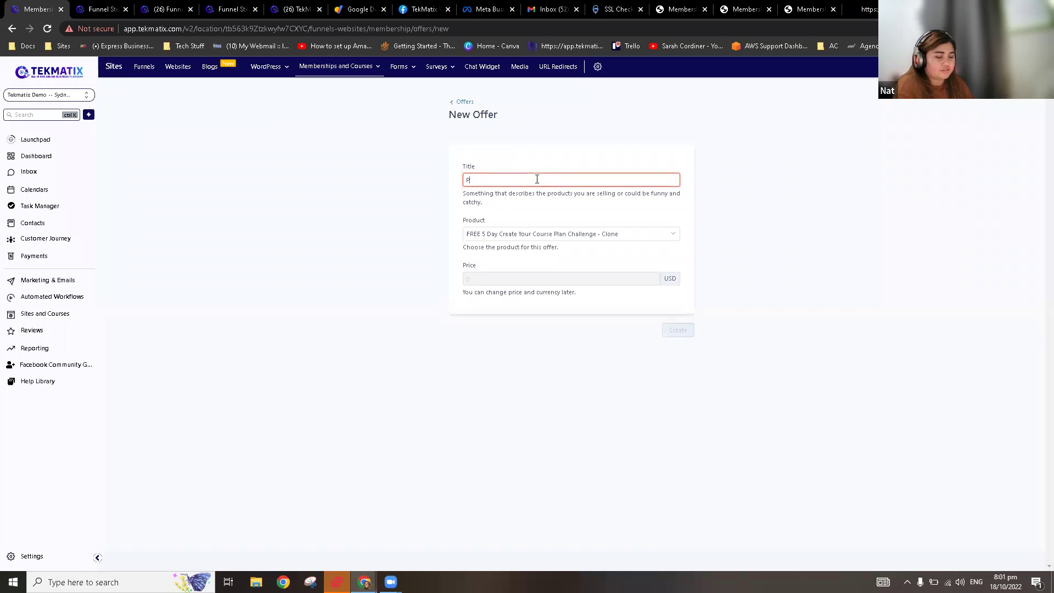
text(aypal)
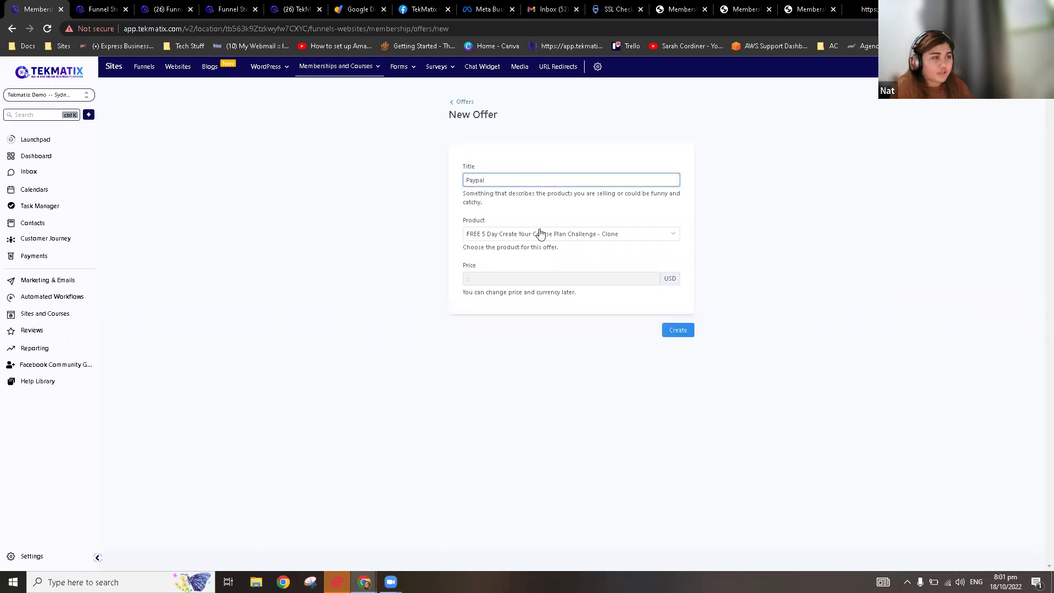
Step: Add the FREE eBook essential oils product to the Paypal offer, then head back to offers
click(555, 237)
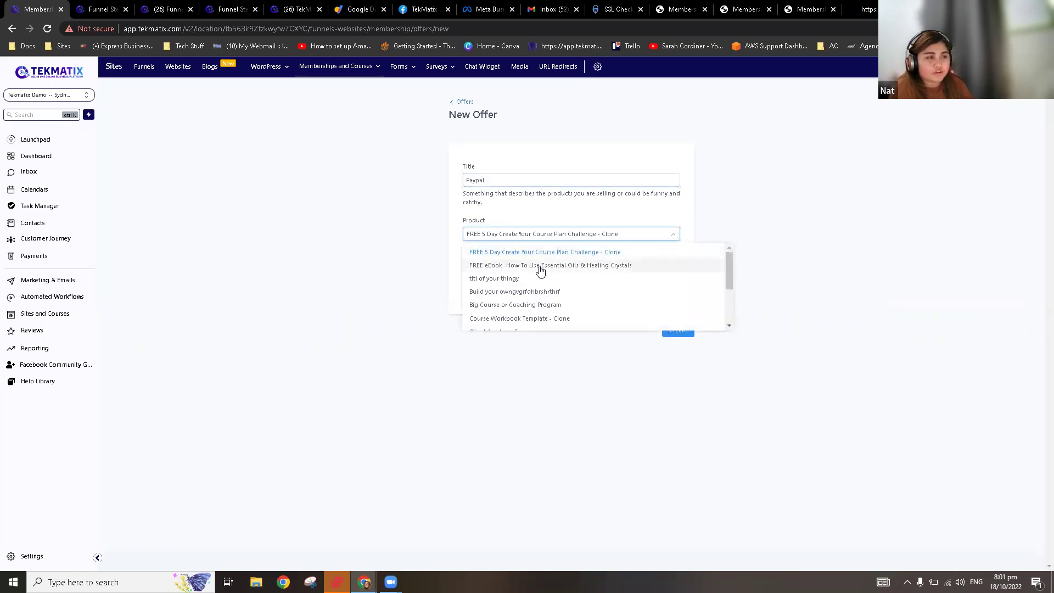
click(540, 266)
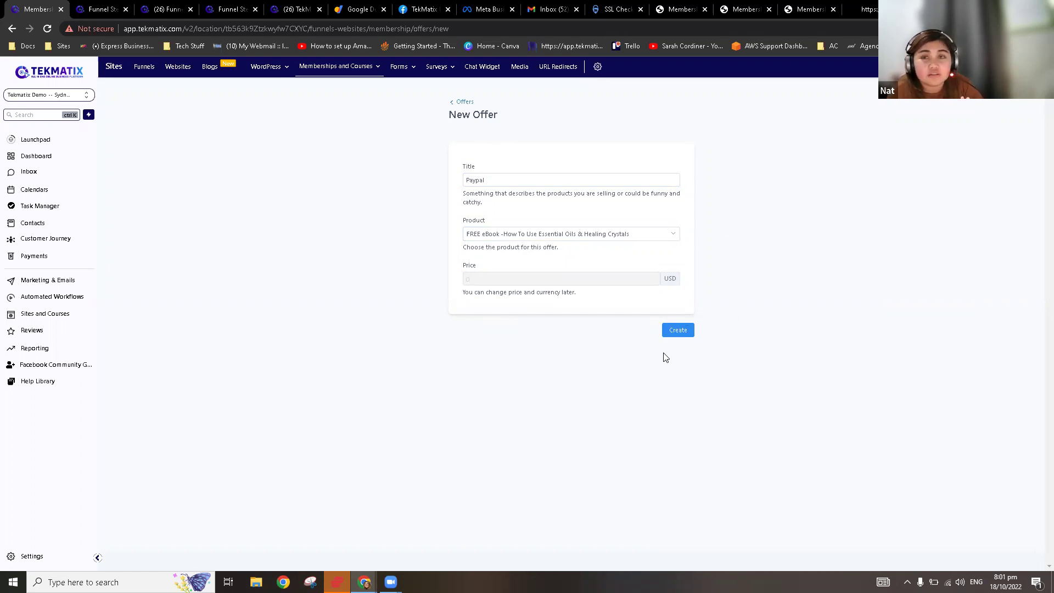
mouse_move(320, 77)
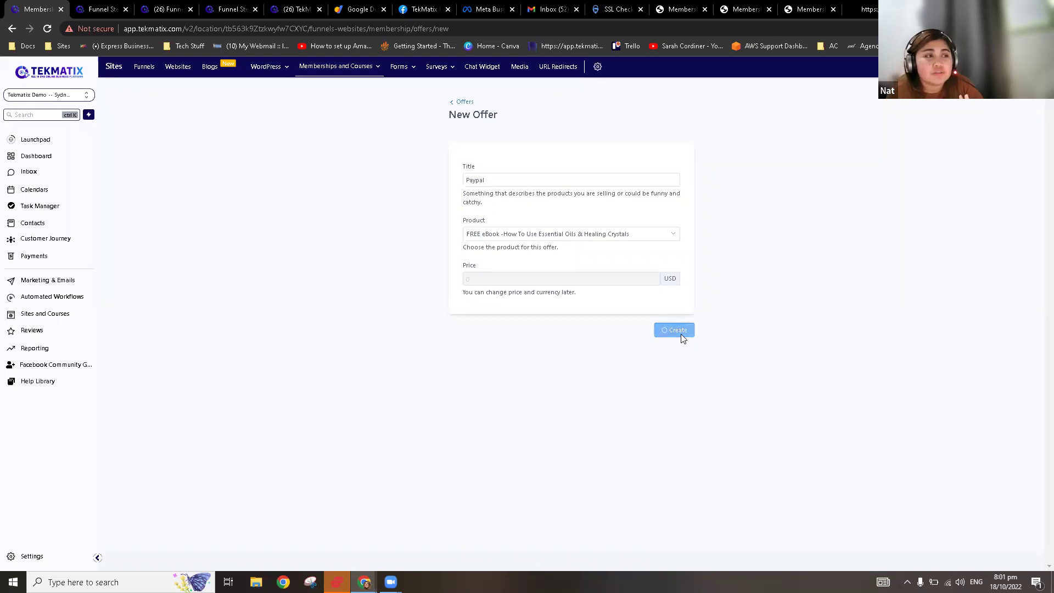
click(57, 321)
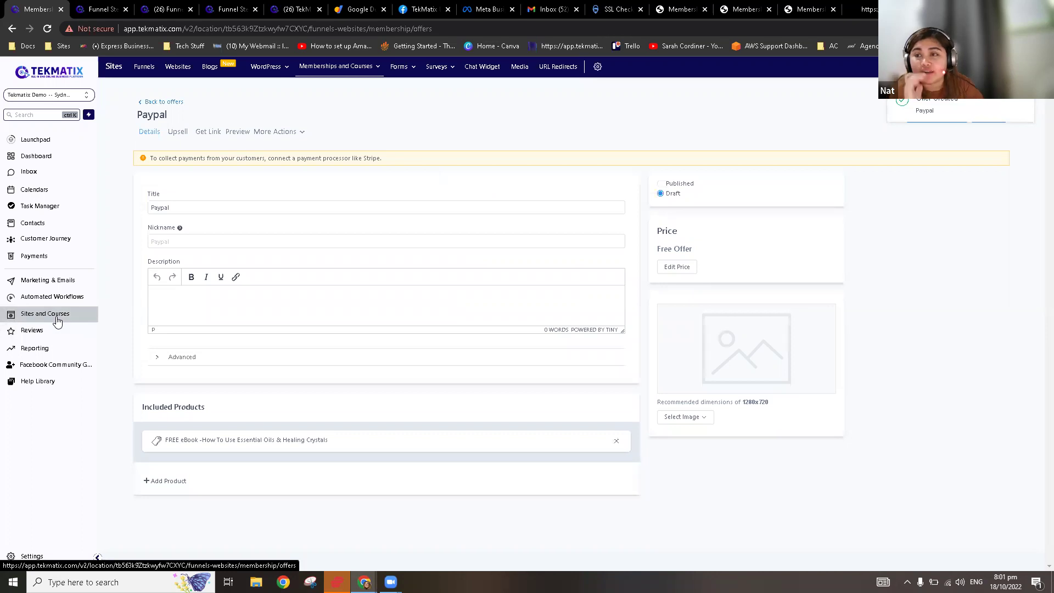